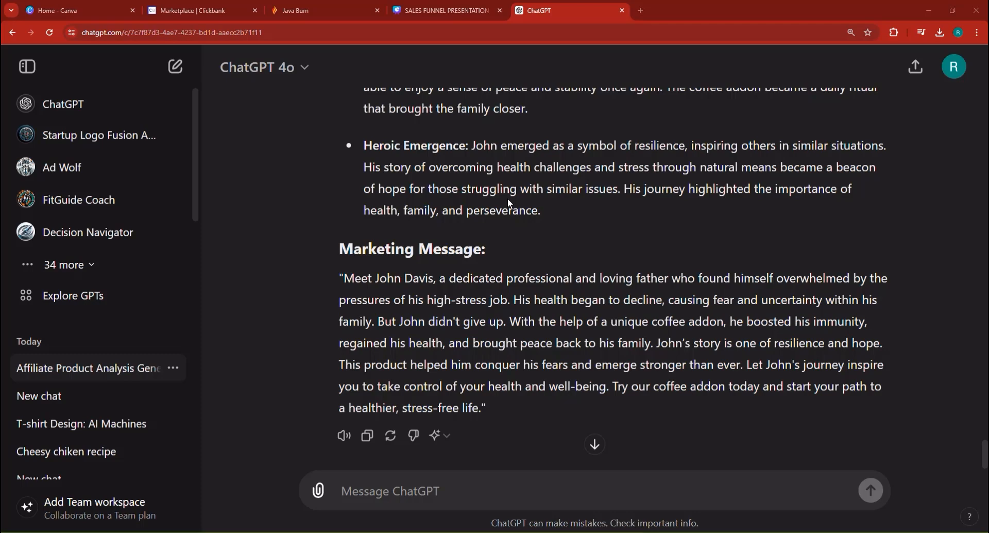
Start a chat message with "I want to create a lead magnet ebook, so".
{"action": "left_click", "coordinate": [477, 491]}
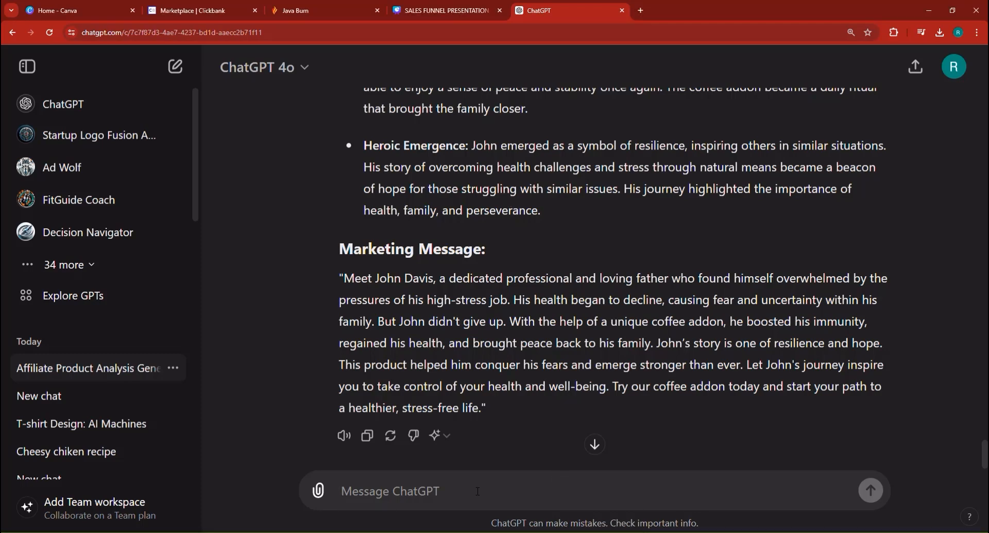
{"action": "type", "text": "i"}
{"action": "key", "text": "BackSpace"}
{"action": "type", "text": "I wan"}
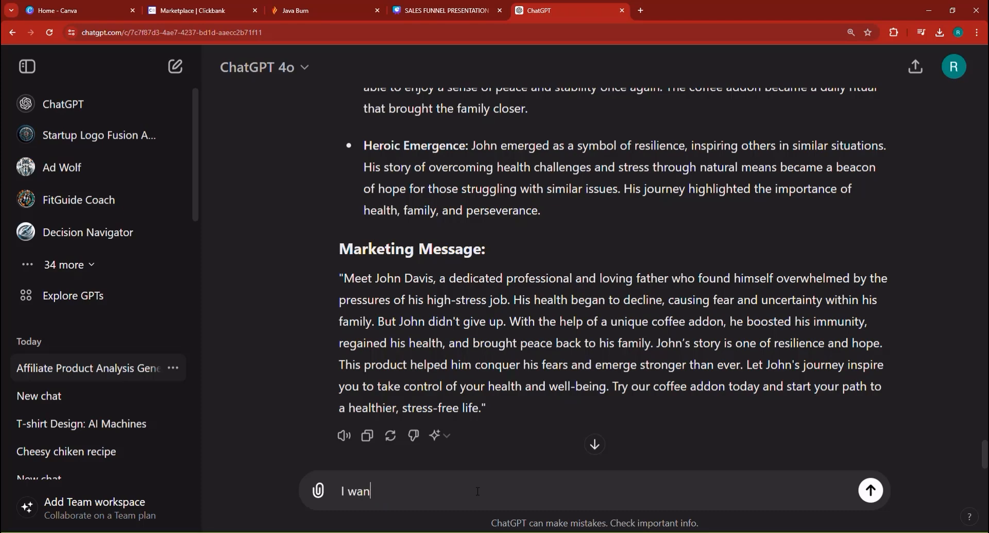
{"action": "type", "text": "t to create a "}
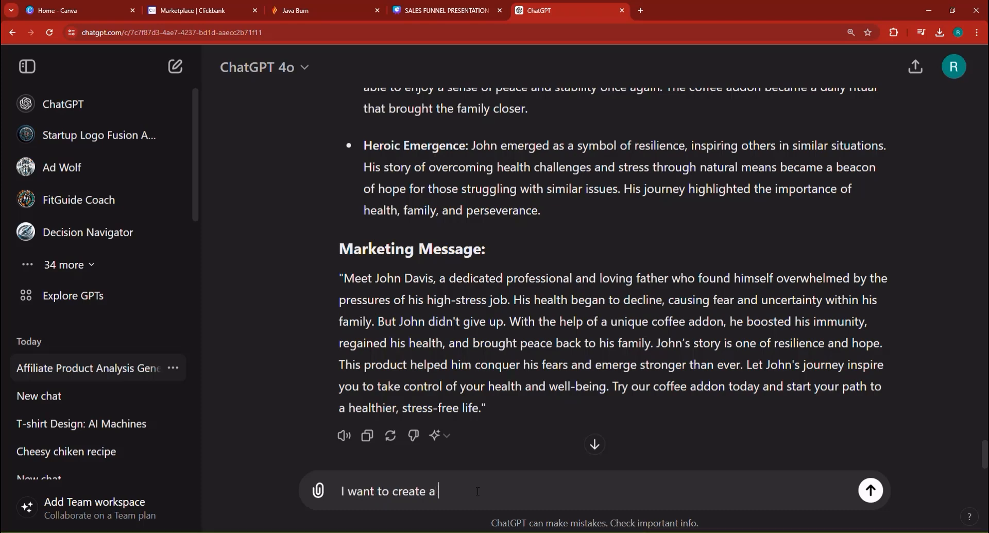
{"action": "type", "text": "lead magnee"}
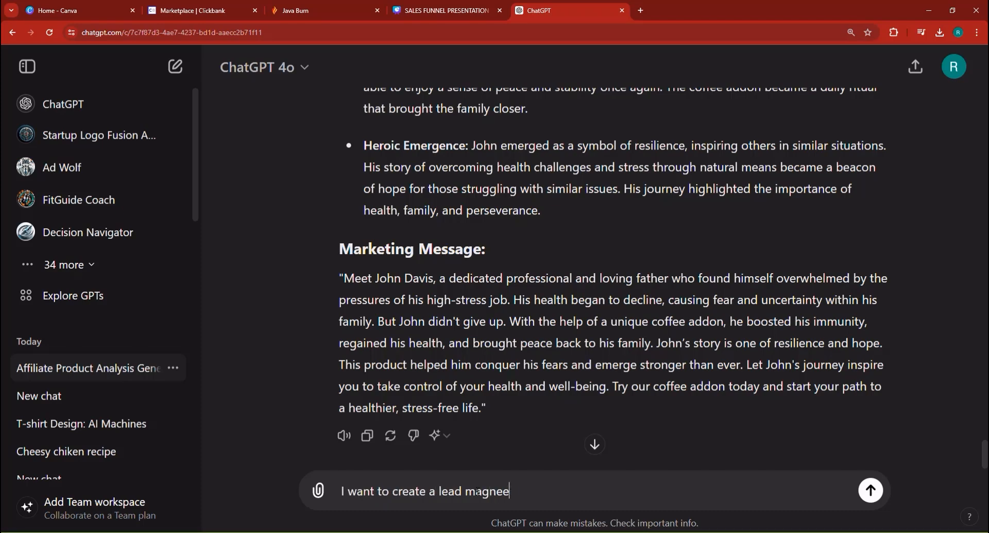
{"action": "key", "text": "BackSpace"}
{"action": "type", "text": "t ebook, so "}
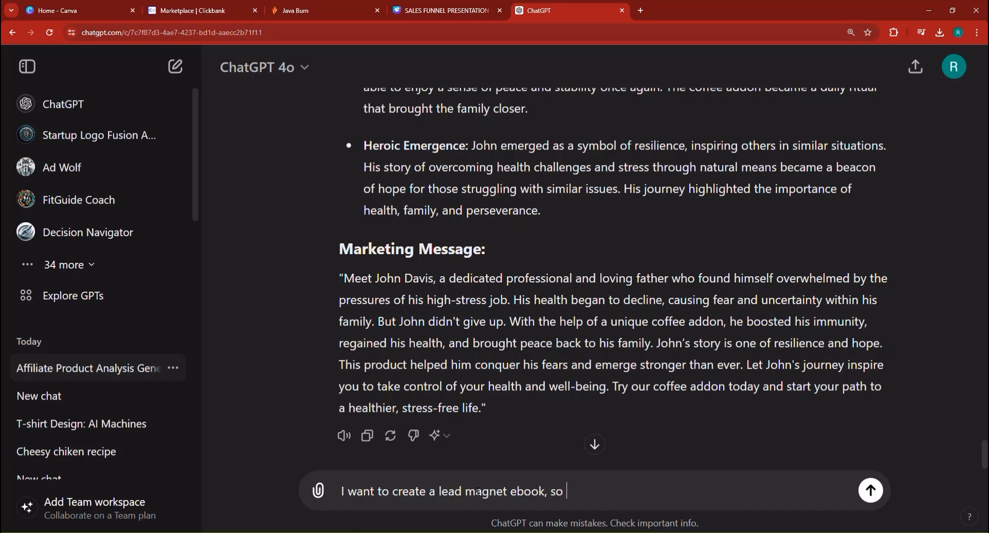
Continue the message with "emotional with the story of", followed by the customer persona's first name.
{"action": "type", "text": "emtoti"}
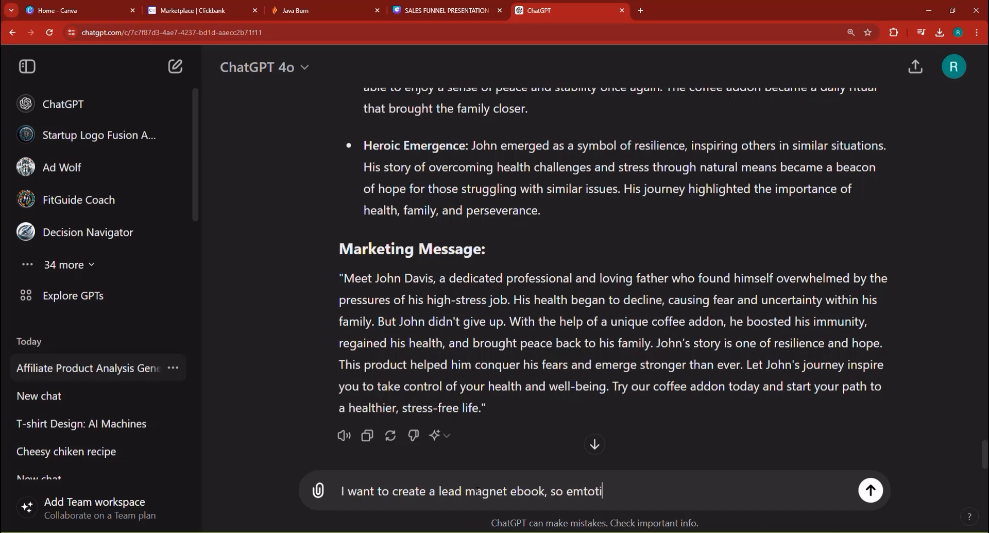
{"action": "key", "text": "BackSpace"}
{"action": "key", "text": "BackSpace"}
{"action": "key", "text": "BackSpace"}
{"action": "key", "text": "BackSpace"}
{"action": "type", "text": "otional with"}
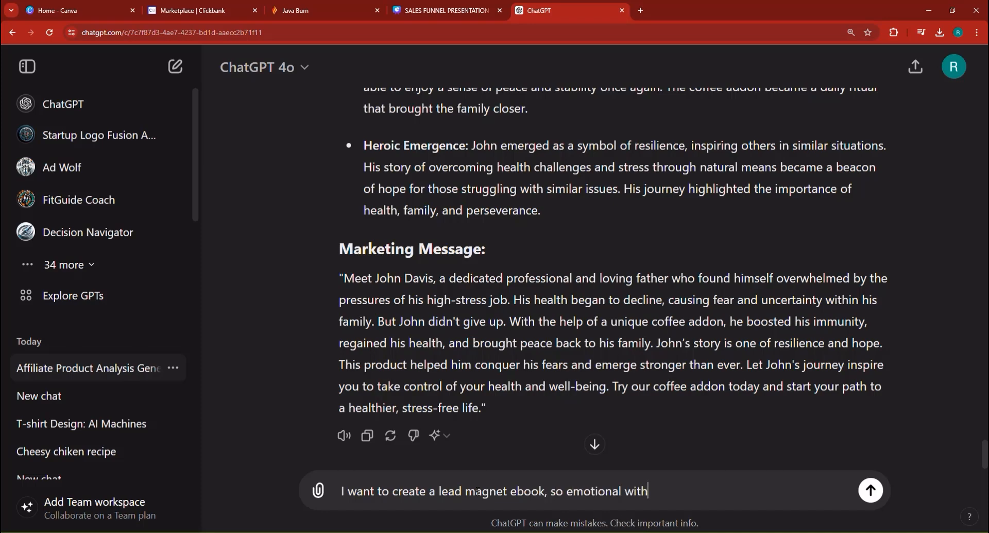
{"action": "type", "text": " the story "}
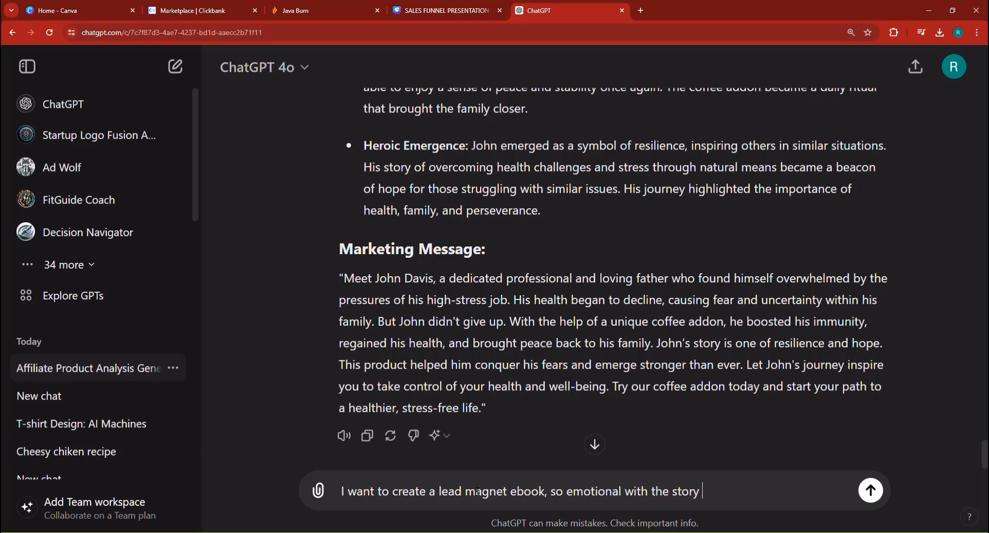
{"action": "type", "text": "of john a"}
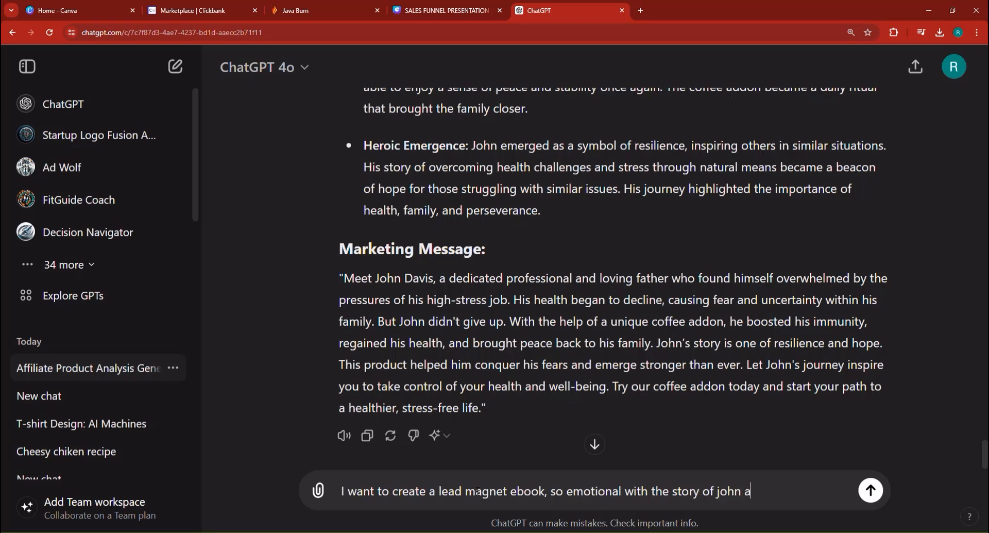
Add "and how he managed to from defeated by his illness," to the message.
{"action": "type", "text": "nd how he "}
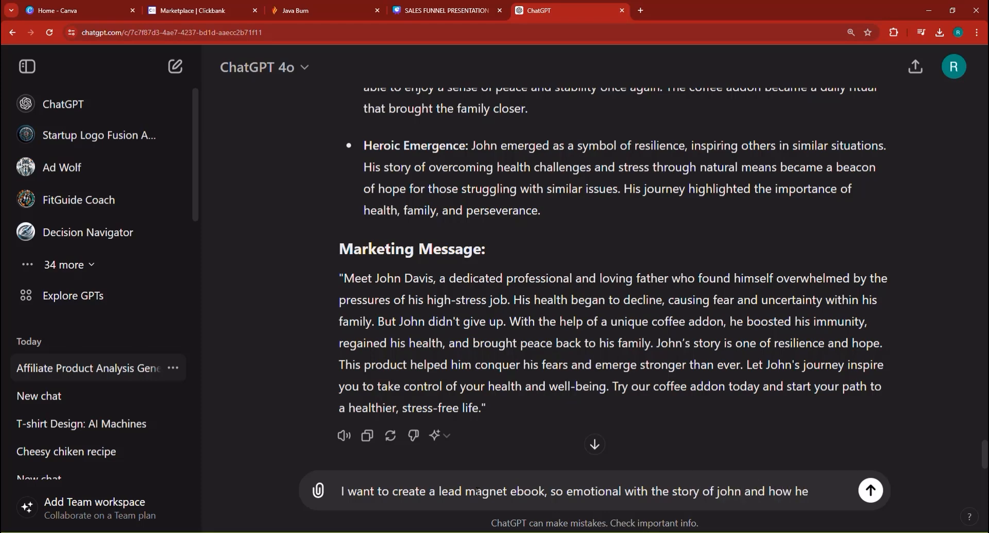
{"action": "type", "text": "managhed"}
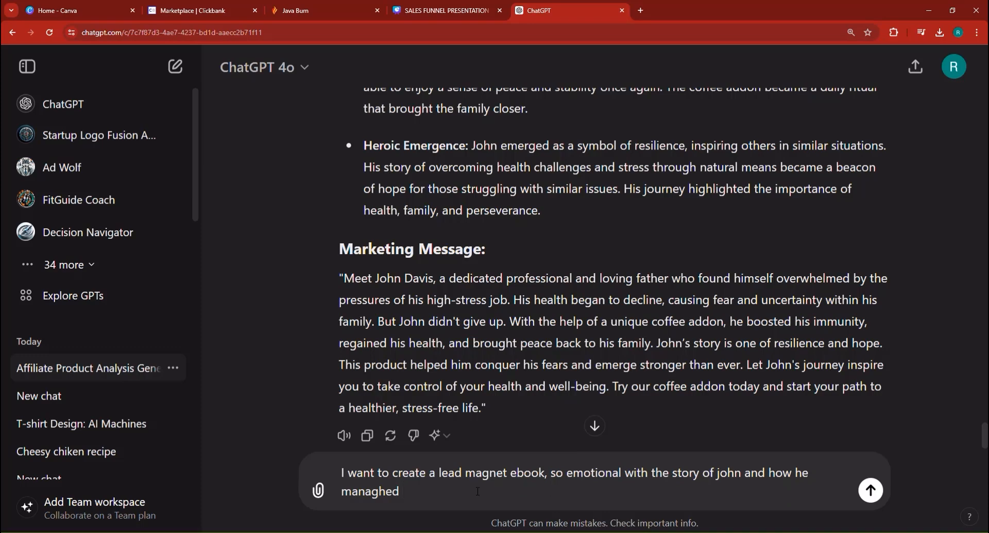
{"action": "key", "text": "BackSpace"}
{"action": "key", "text": "BackSpace"}
{"action": "key", "text": "BackSpace"}
{"action": "key", "text": "BackSpace"}
{"action": "type", "text": "ed "}
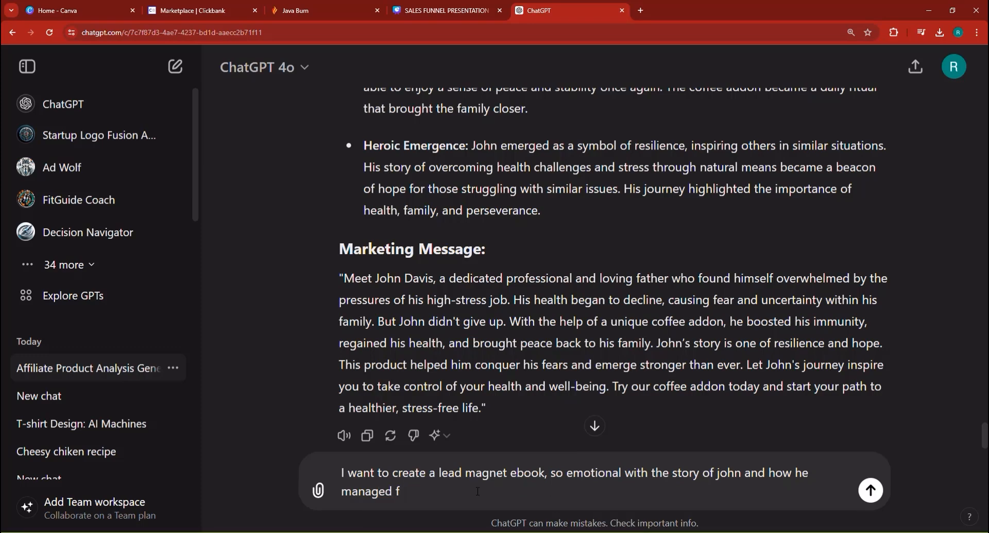
{"action": "type", "text": "to from defeated by hi"}
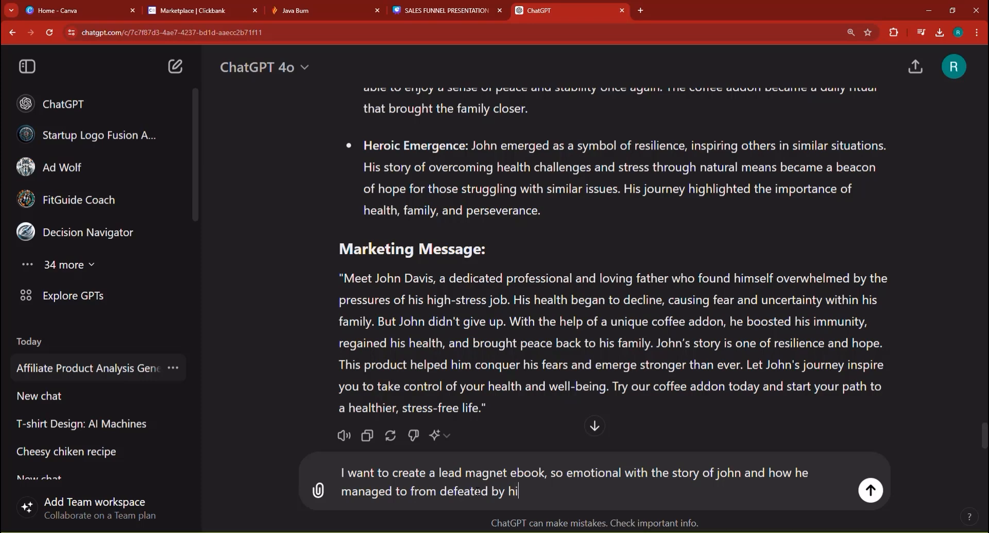
{"action": "type", "text": "s illn,e"}
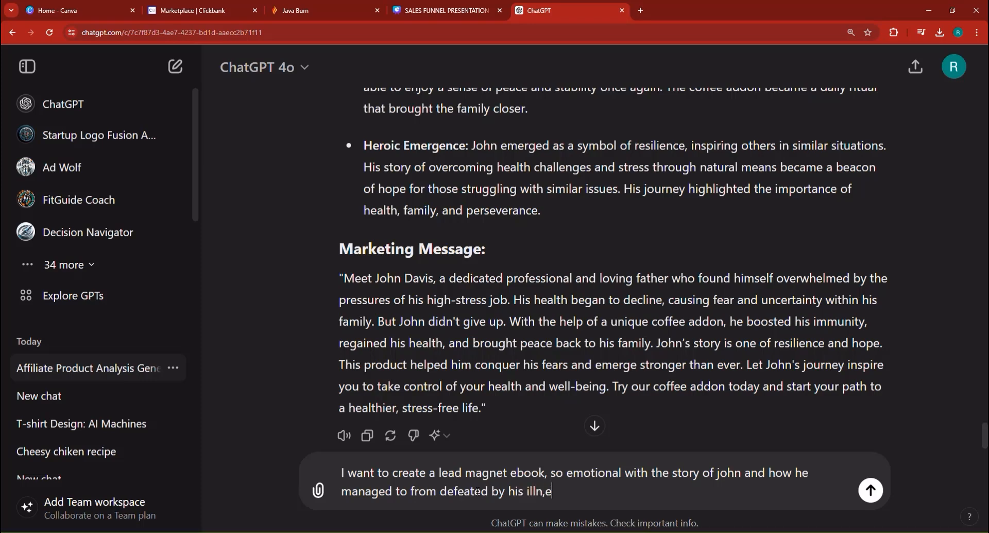
{"action": "key", "text": "BackSpace"}
{"action": "key", "text": "BackSpace"}
{"action": "type", "text": "ess, an"}
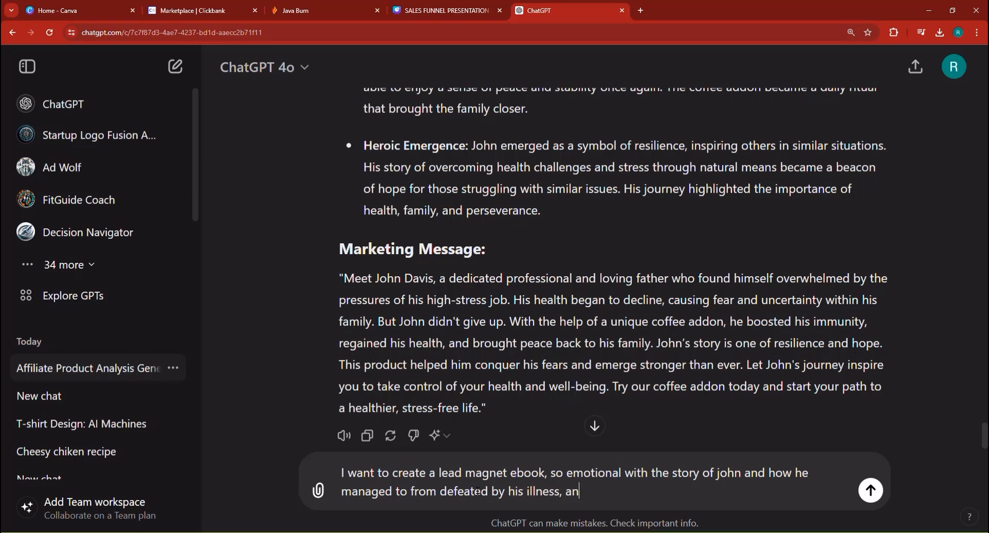
Extend the persona's story in the message with "and depressed, and desperate to triumphant and succesful".
{"action": "type", "text": "d depres"}
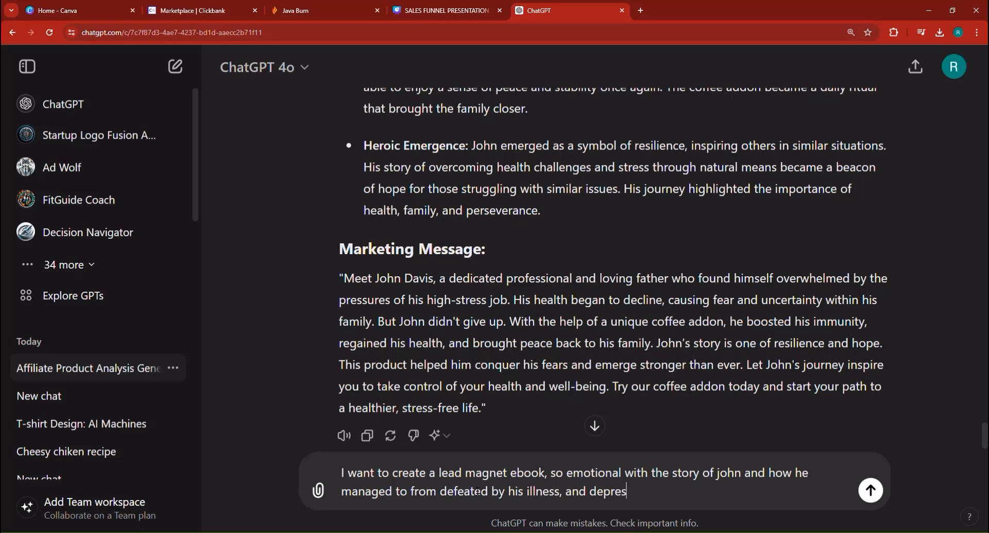
{"action": "type", "text": "sed, and desperate to"}
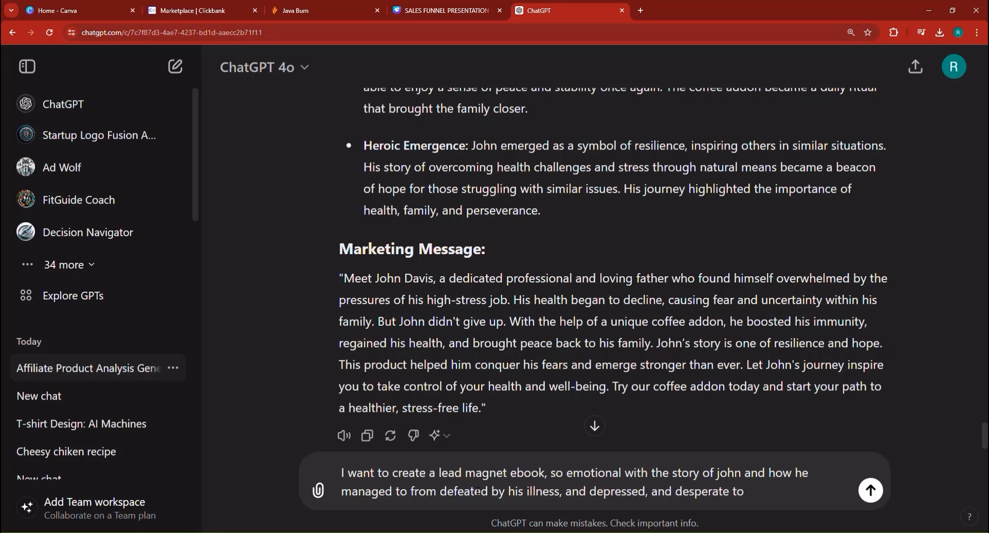
{"action": "type", "text": "triumphant and "}
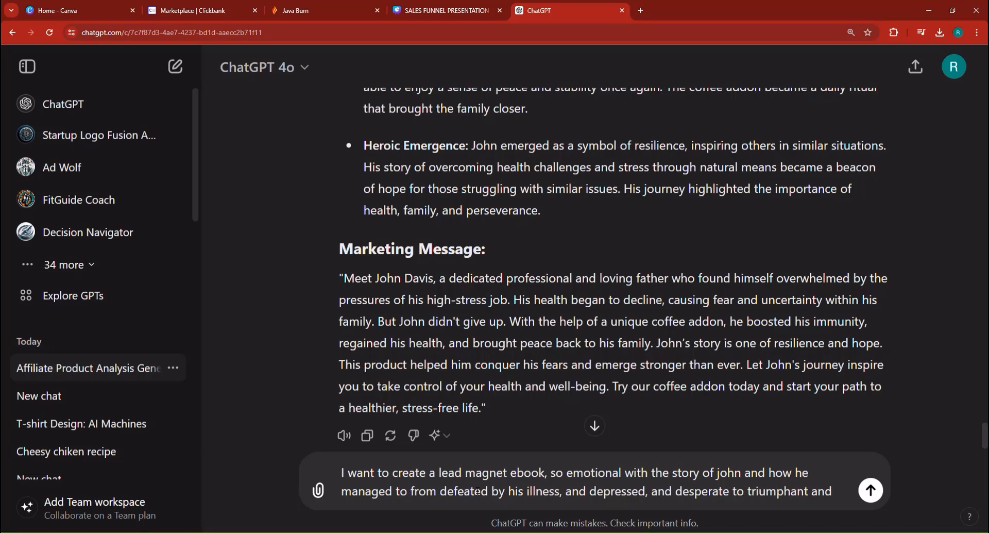
{"action": "type", "text": "succesful af"}
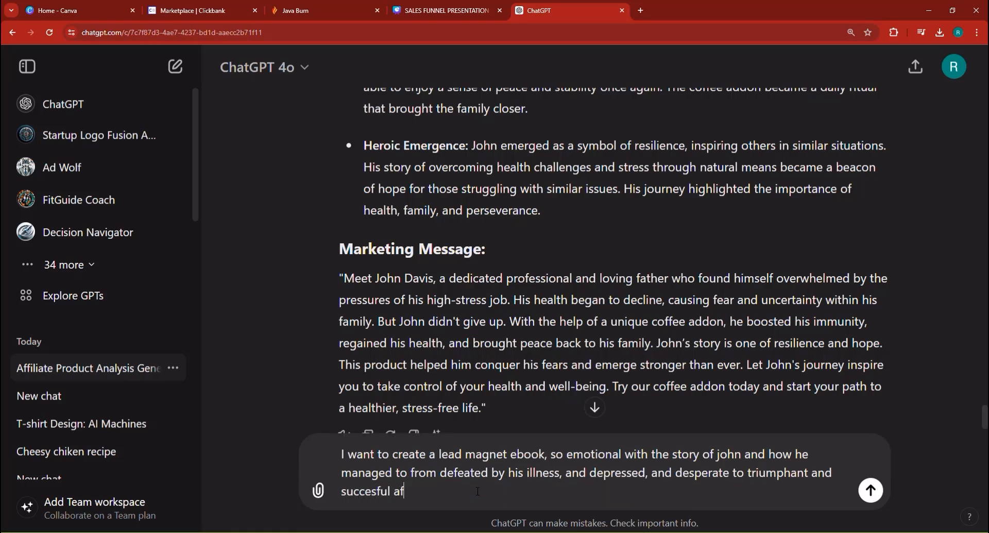
Continue the message with "after he discovered the solution that he implemented consistently, and".
{"action": "type", "text": "ter hi d"}
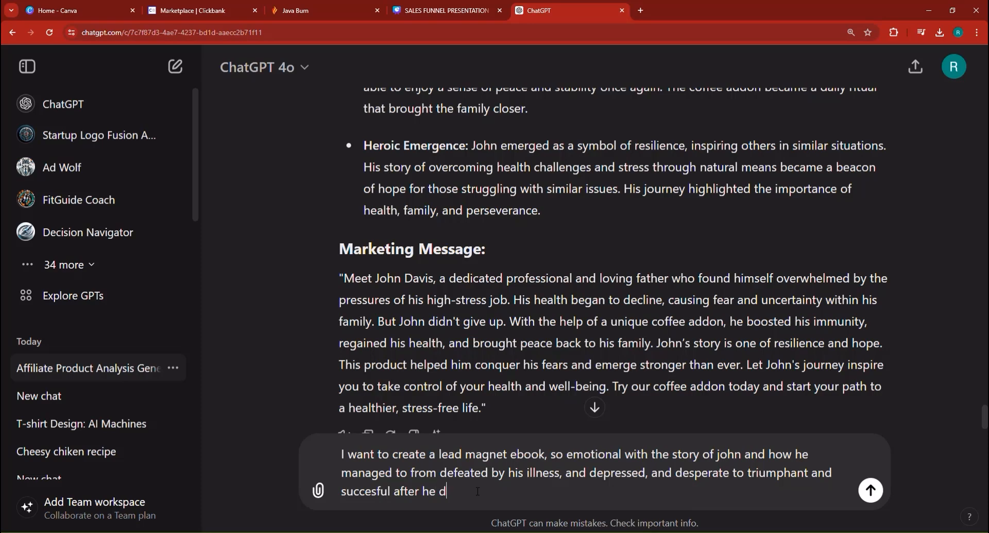
{"action": "type", "text": "iscovered the soltu"}
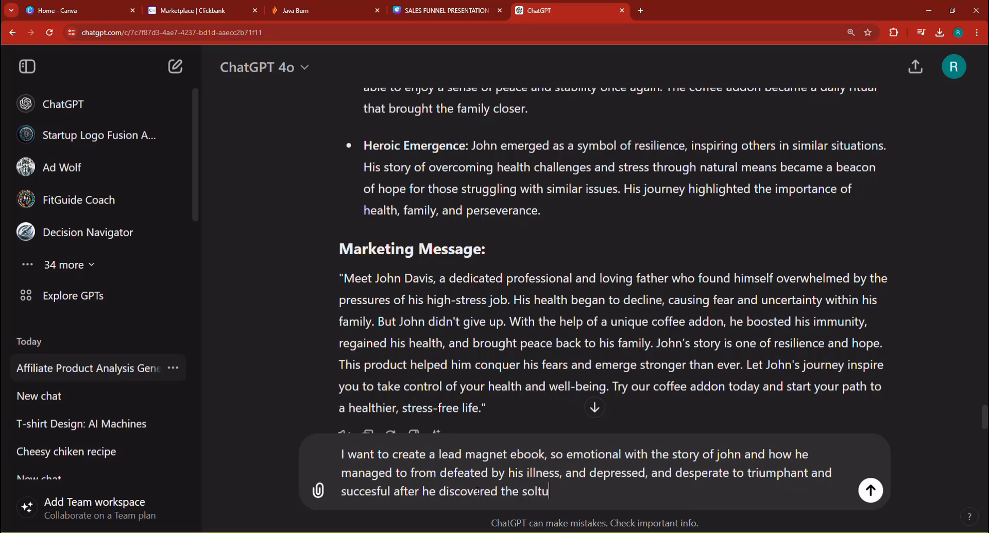
{"action": "key", "text": "BackSpace"}
{"action": "type", "text": "utio"}
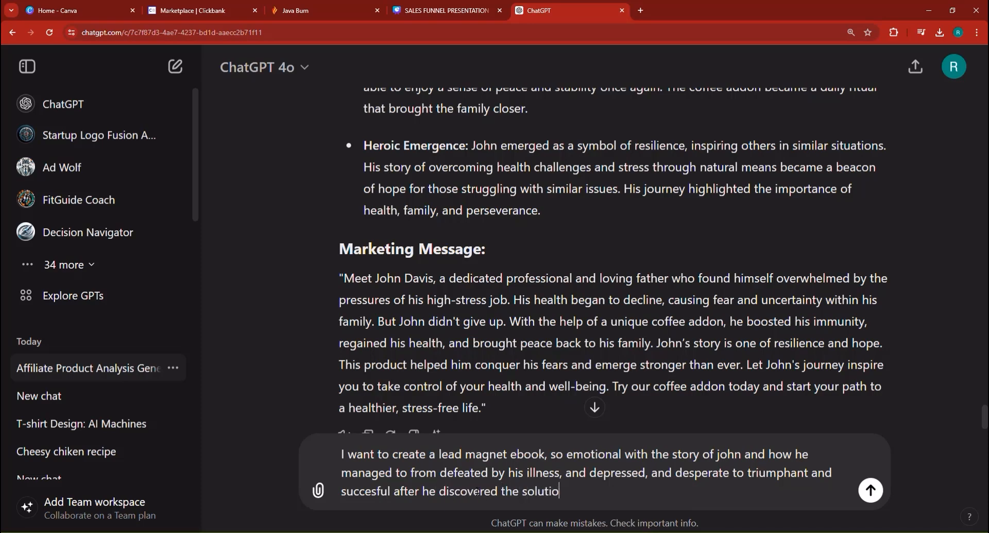
{"action": "type", "text": "n that he oim"}
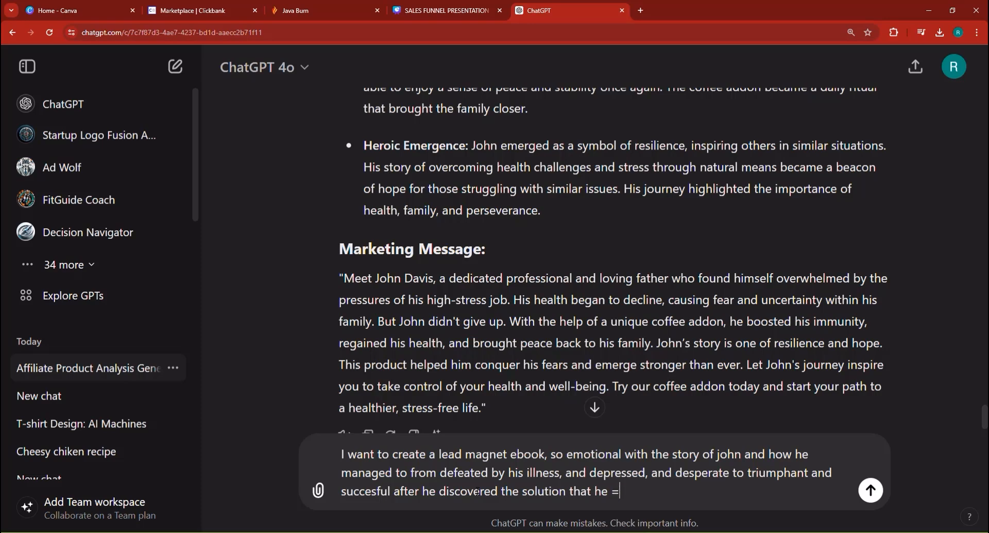
{"action": "key", "text": "BackSpace"}
{"action": "key", "text": "BackSpace"}
{"action": "key", "text": "BackSpace"}
{"action": "type", "text": "implemen"}
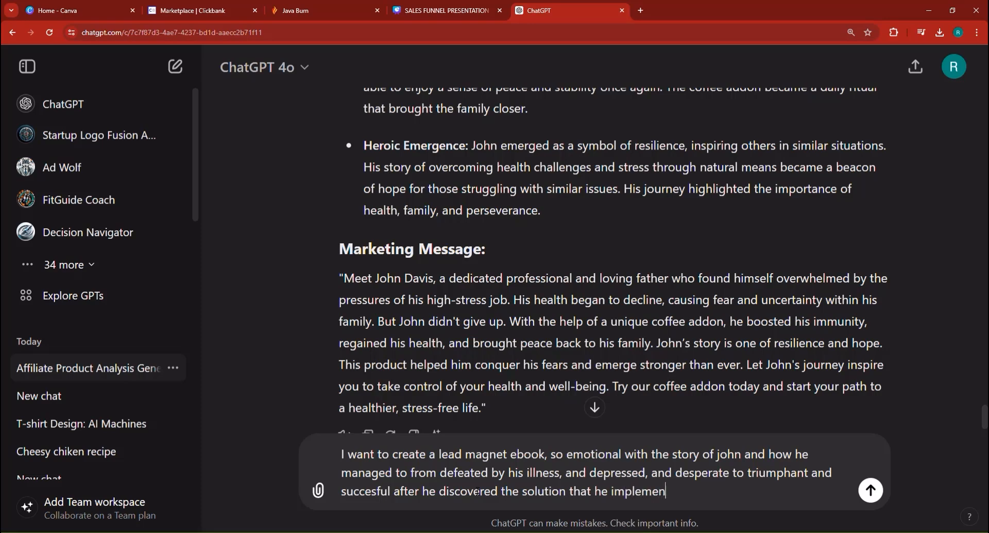
{"action": "type", "text": "ted con,c"}
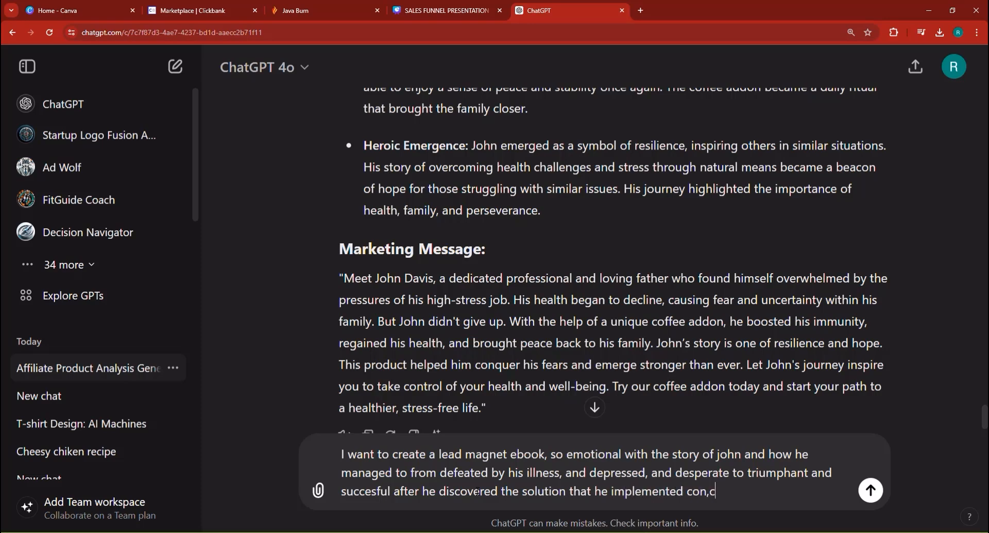
{"action": "type", "text": "sttently, and"}
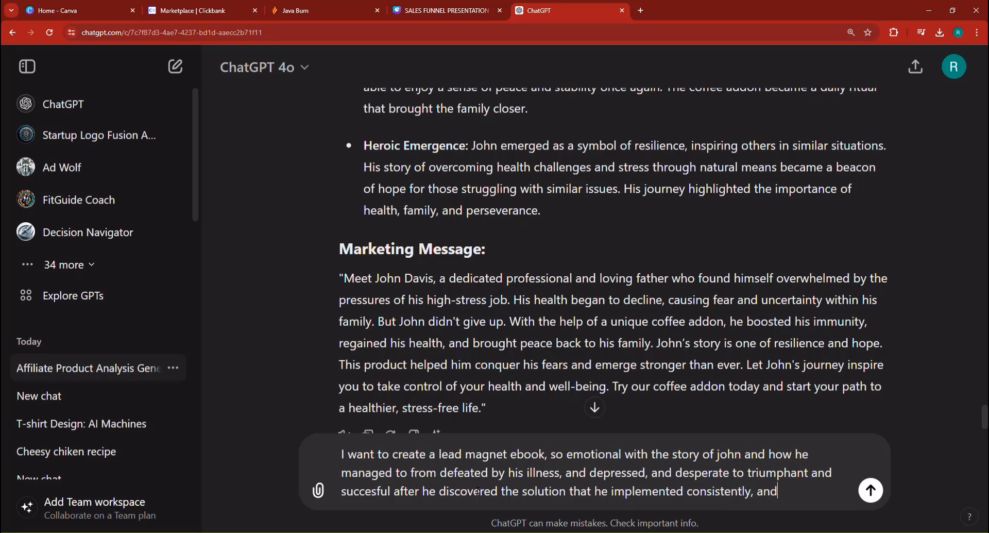
Add "go amazing results, so please go ahead, and make sure" to the message.
{"action": "type", "text": " go amazing re"}
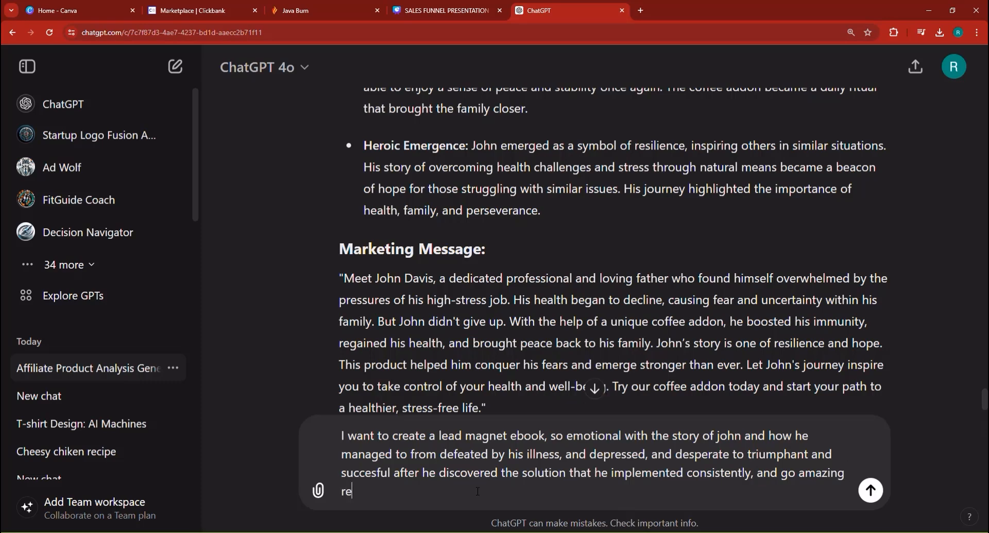
{"action": "type", "text": "sults, so ple"}
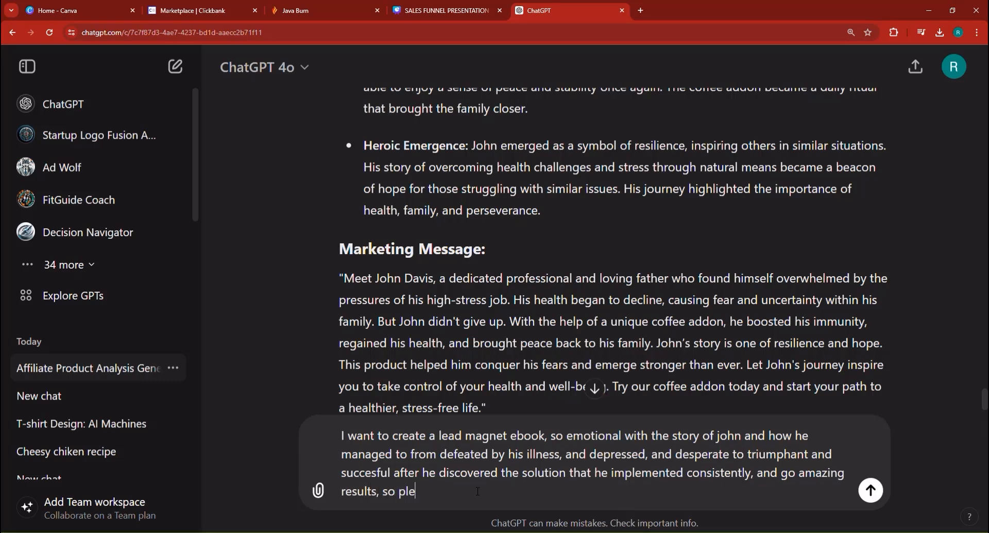
{"action": "type", "text": "ase go ahe"}
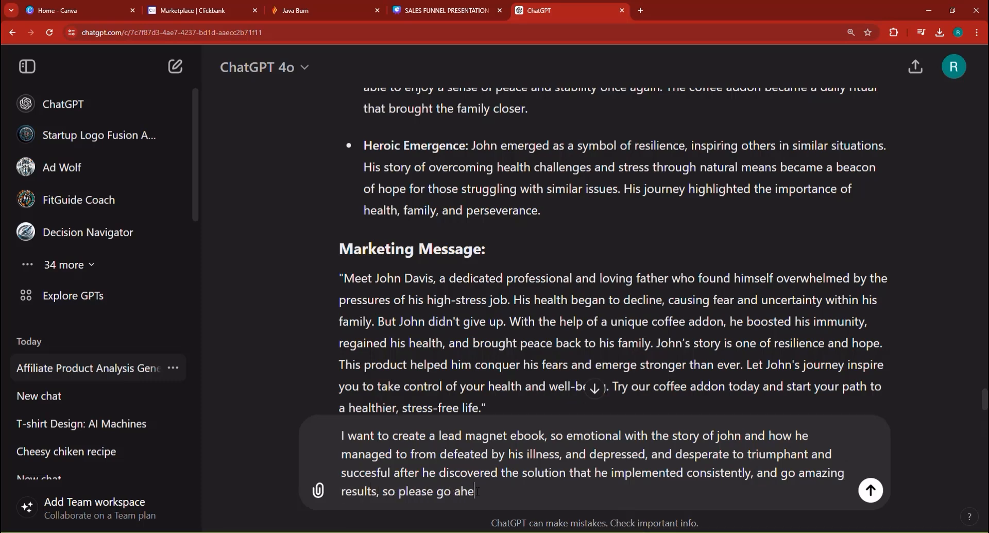
{"action": "type", "text": "ad, and make sure "}
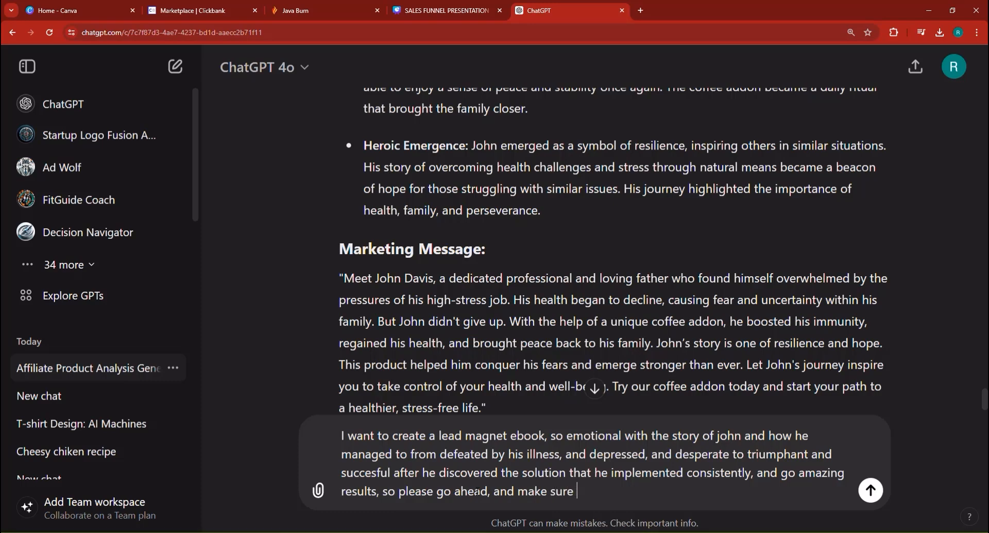
Continue the message with "that you generate a great title for a book, as well".
{"action": "type", "text": "that you g"}
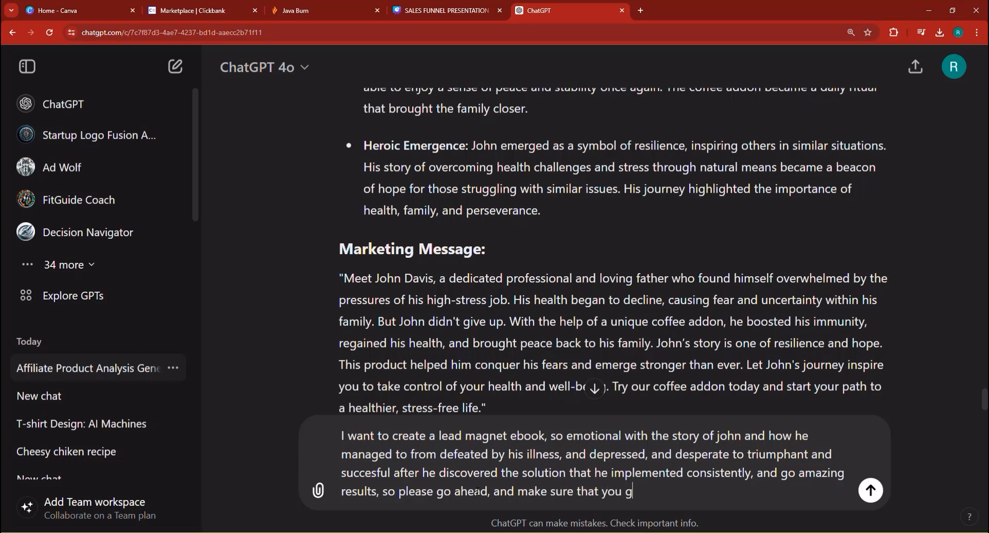
{"action": "type", "text": "enerate a "}
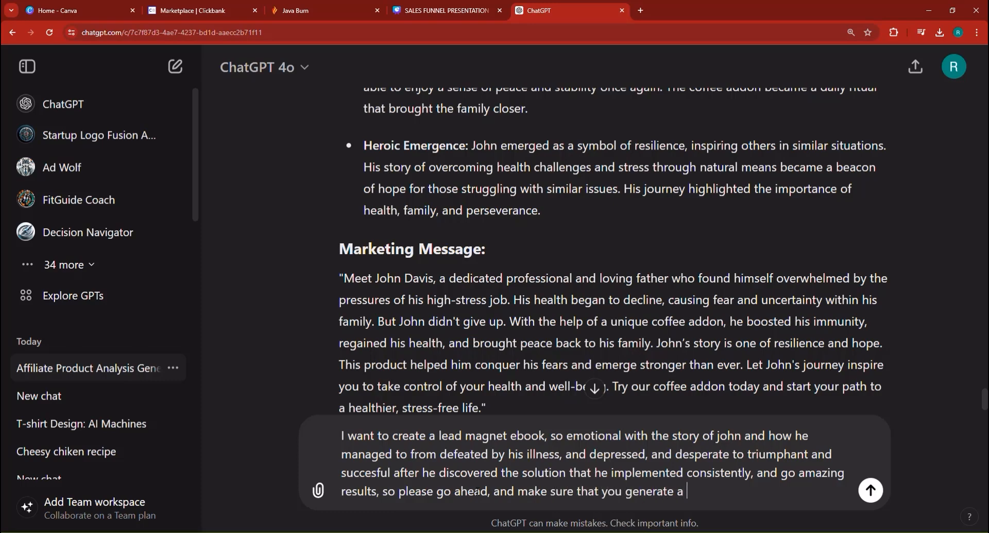
{"action": "type", "text": "great title for "}
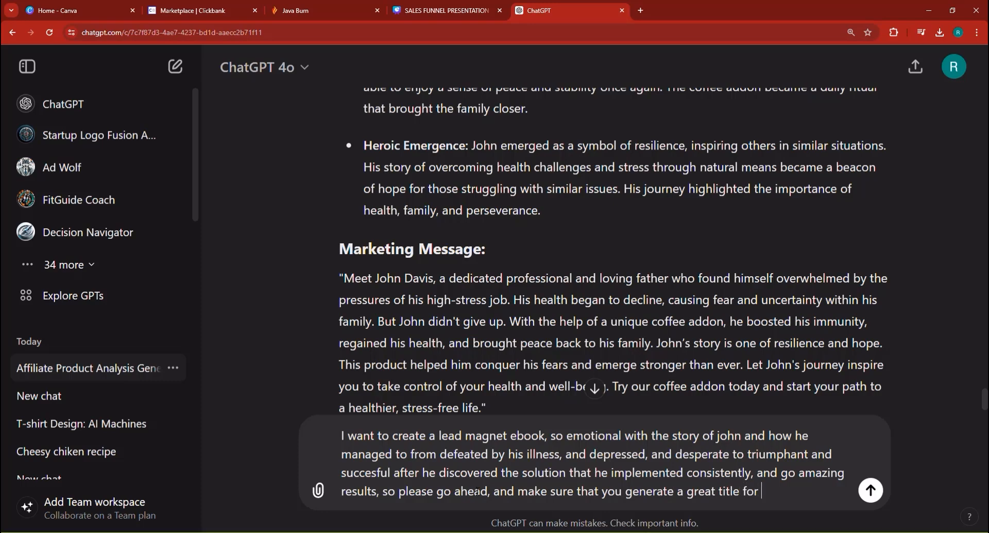
{"action": "type", "text": "a book, a w"}
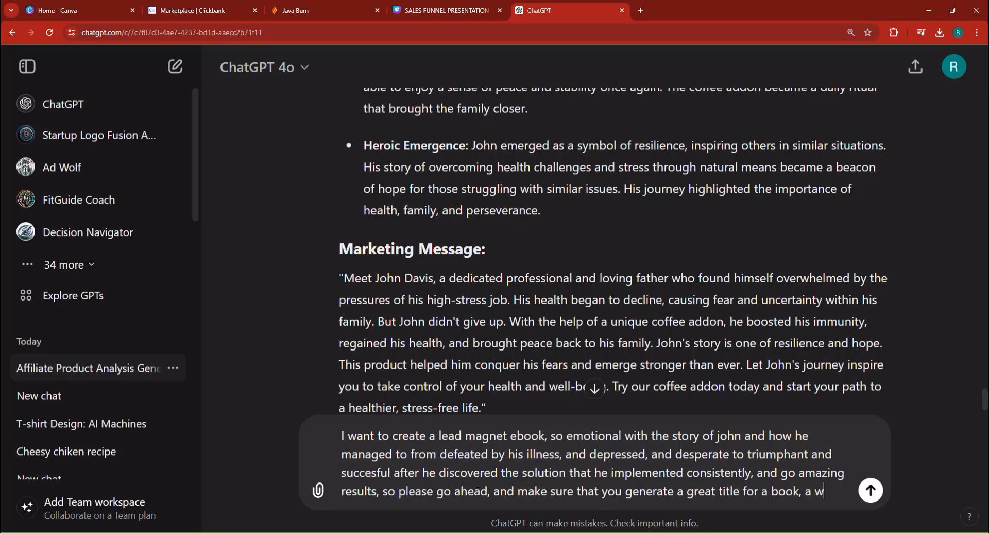
{"action": "key", "text": "BackSpace"}
{"action": "key", "text": "BackSpace"}
{"action": "type", "text": "s well"}
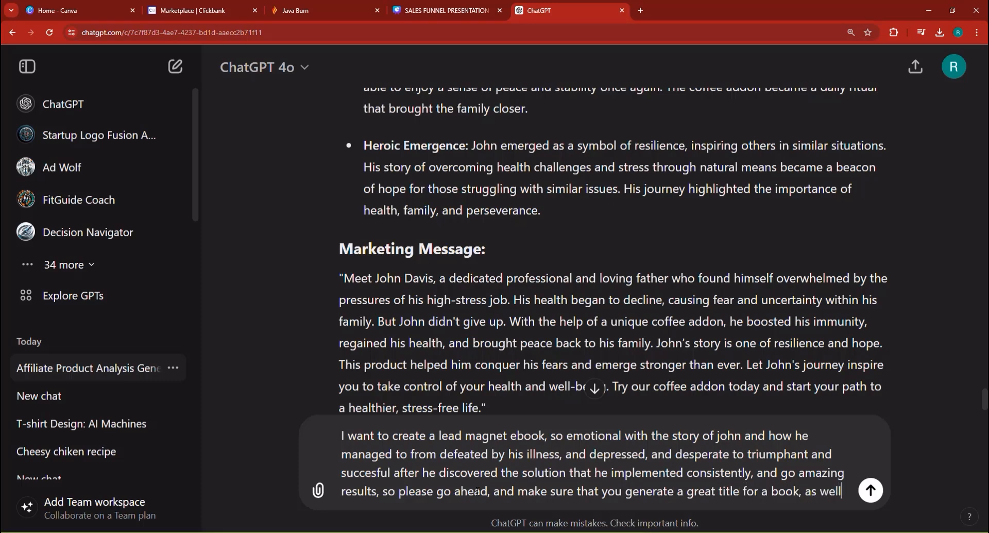
Add "as a 7 paragraph outline for the book, every paragraph" to the message.
{"action": "type", "text": " as a 7 pa"}
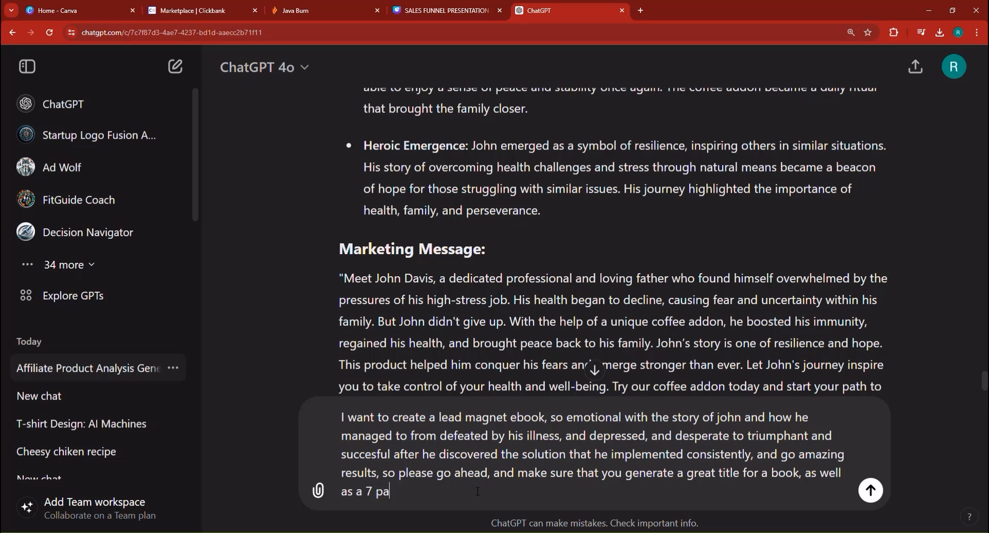
{"action": "type", "text": "ragrap"}
{"action": "key", "text": "BackSpace"}
{"action": "key", "text": "BackSpace"}
{"action": "key", "text": "BackSpace"}
{"action": "key", "text": "BackSpace"}
{"action": "type", "text": "gr"}
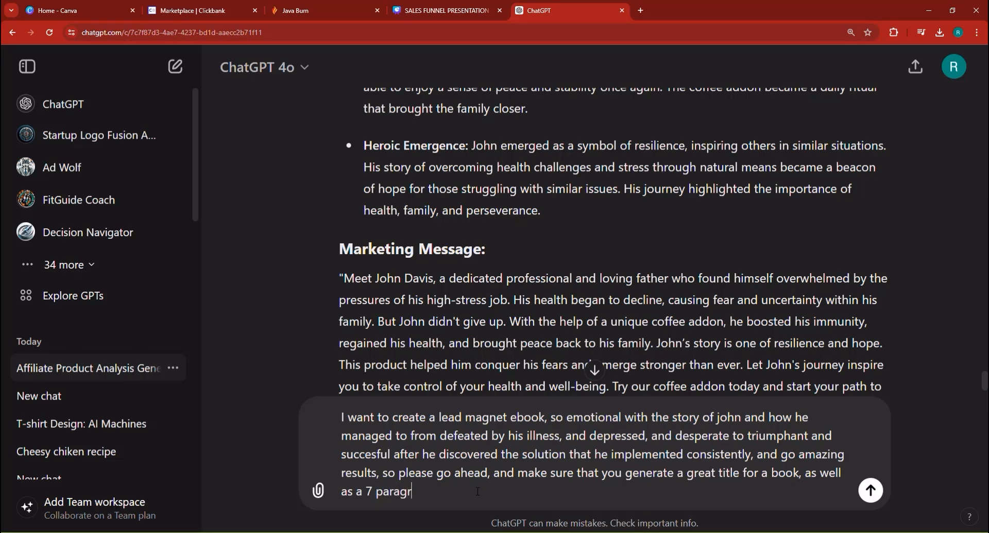
{"action": "type", "text": "aph outline fo"}
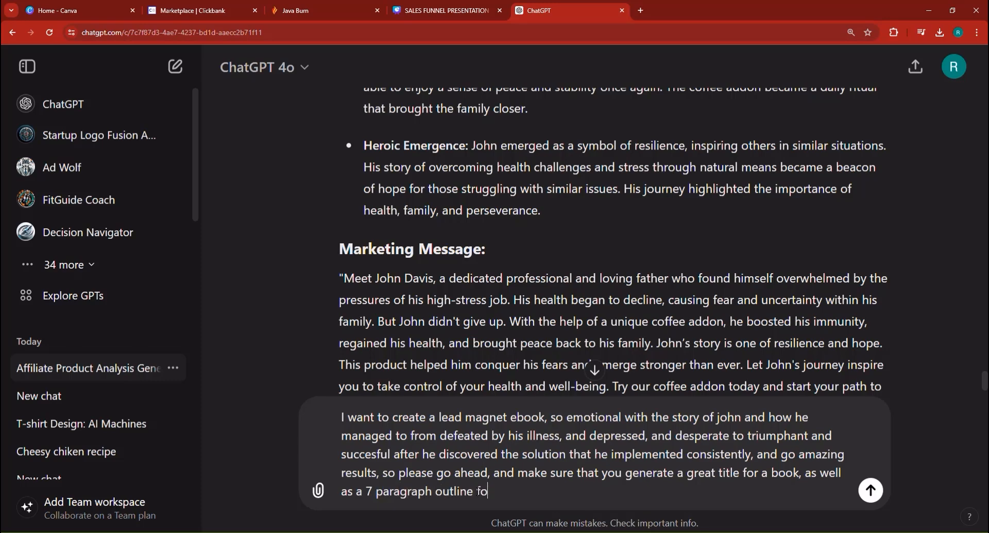
{"action": "type", "text": "r the book, eve"}
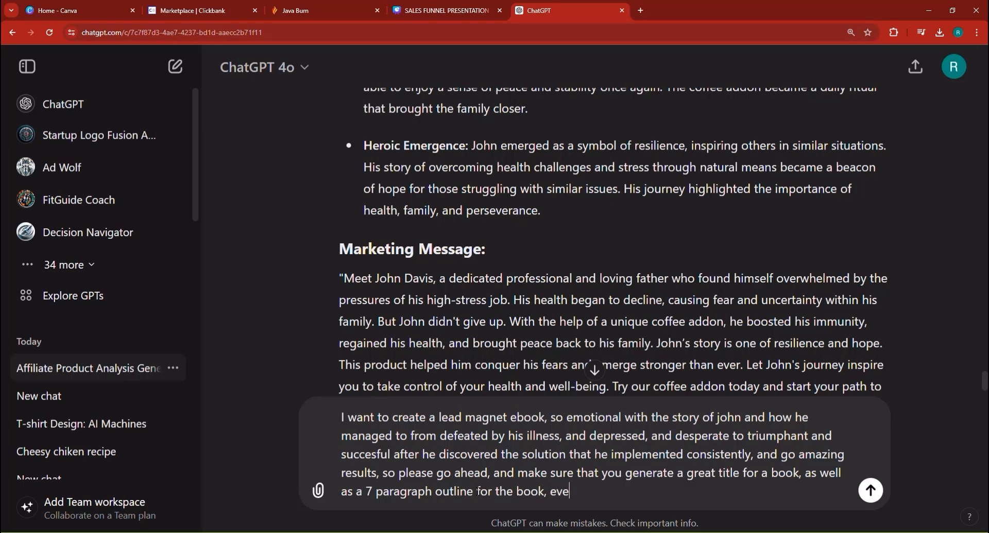
{"action": "type", "text": "ry paragraph"}
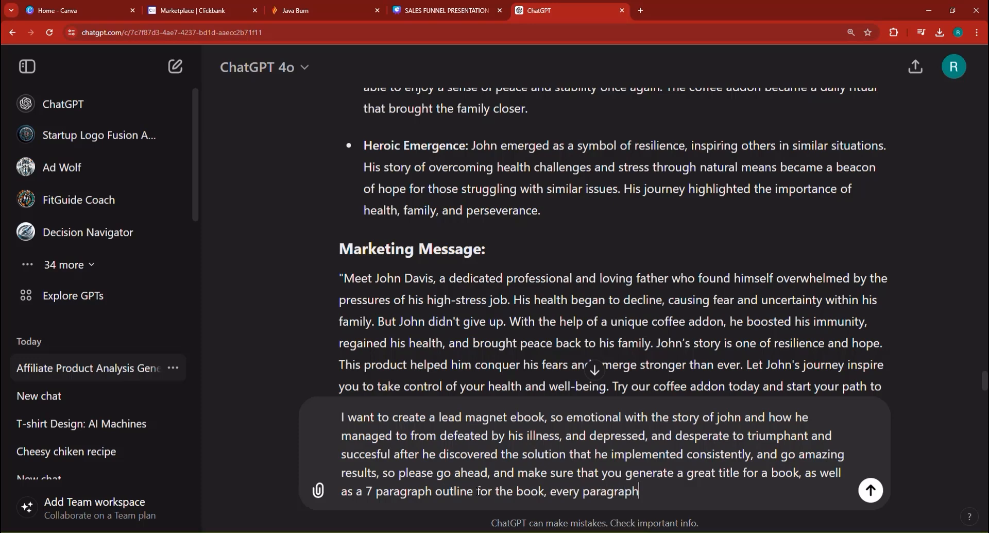
Remove the final word "paragraph" and change the outline request to "7 chapter outline".
{"action": "key", "text": "BackSpace"}
{"action": "key", "text": "BackSpace"}
{"action": "key", "text": "BackSpace"}
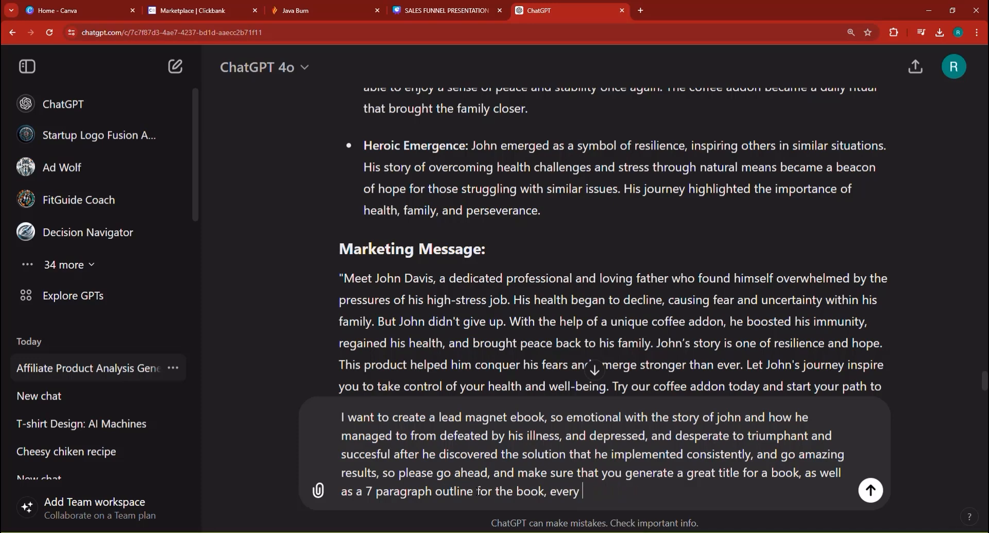
{"action": "double_click", "coordinate": [412, 490]}
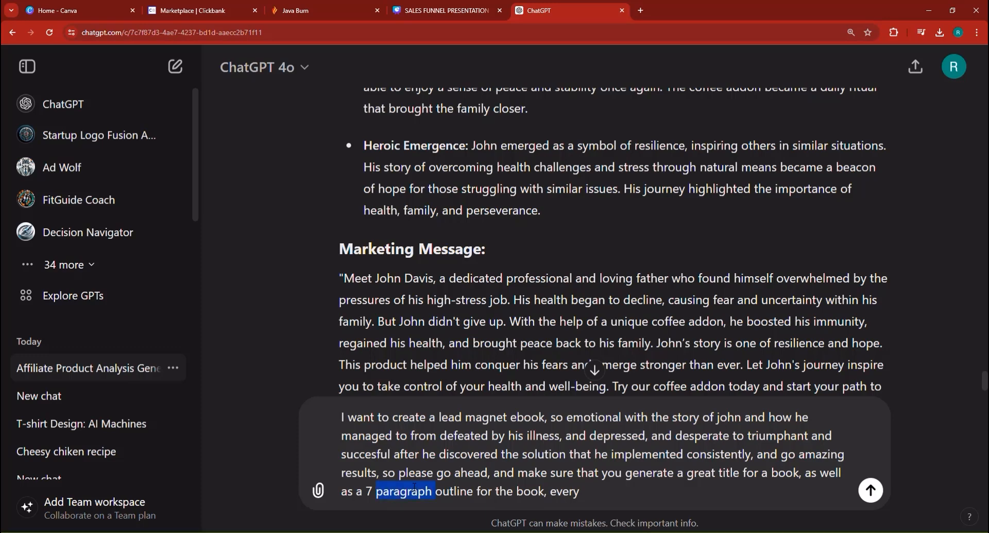
{"action": "type", "text": "chapter "}
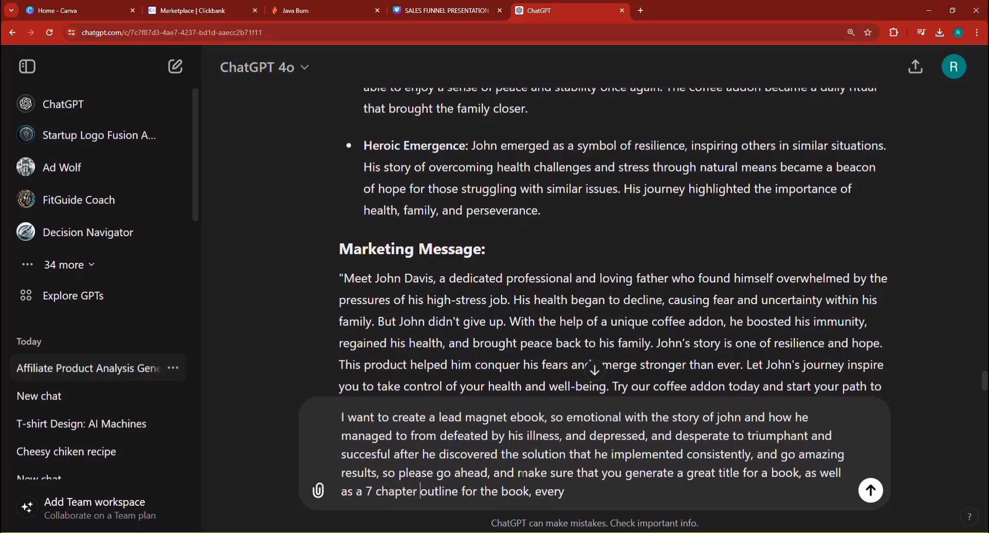
Complete the outline requirement after "every" with "chapter must have 2 subchapters".
{"action": "type", "text": "chapter must have a su"}
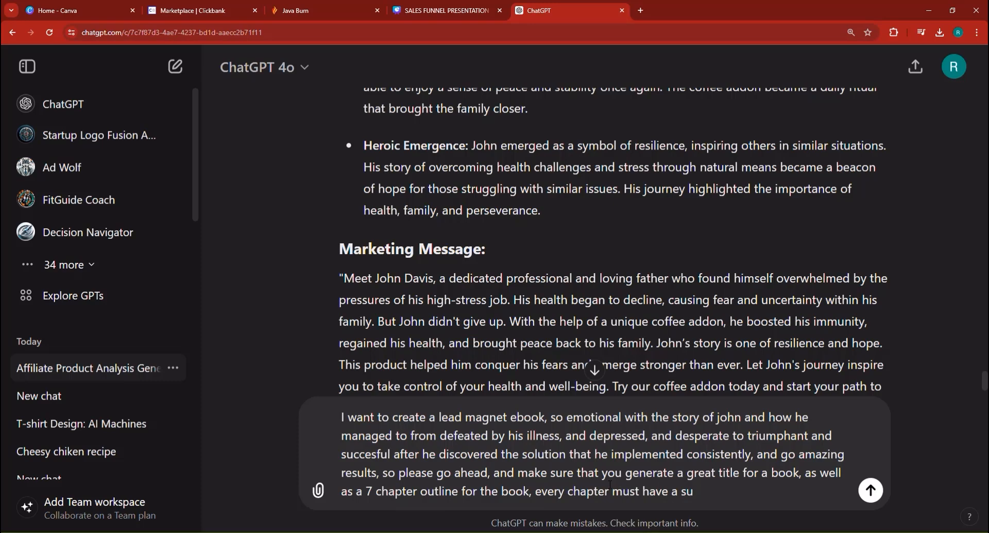
{"action": "type", "text": "b"}
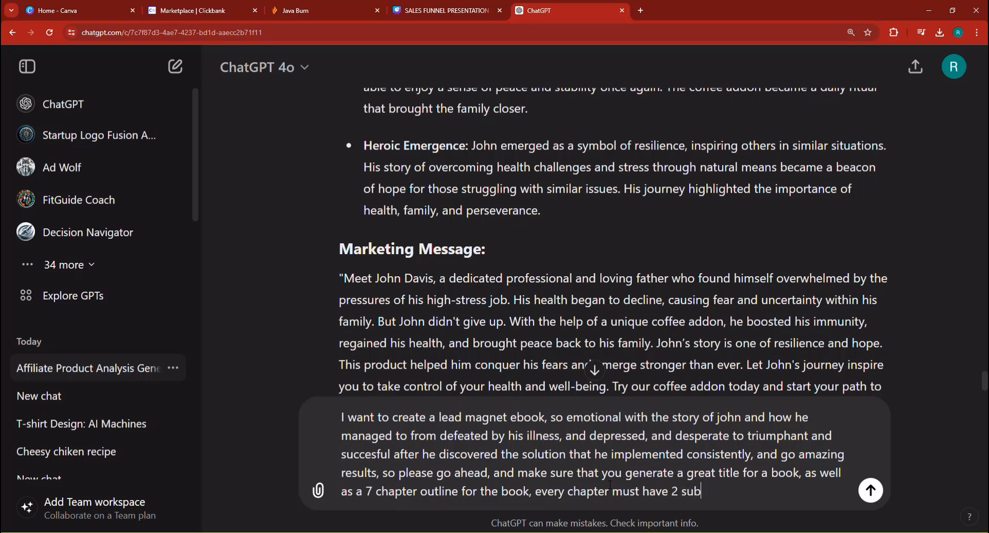
{"action": "type", "text": "2 subhapt"}
{"action": "key", "text": "BackSpace"}
{"action": "key", "text": "BackSpace"}
{"action": "key", "text": "BackSpace"}
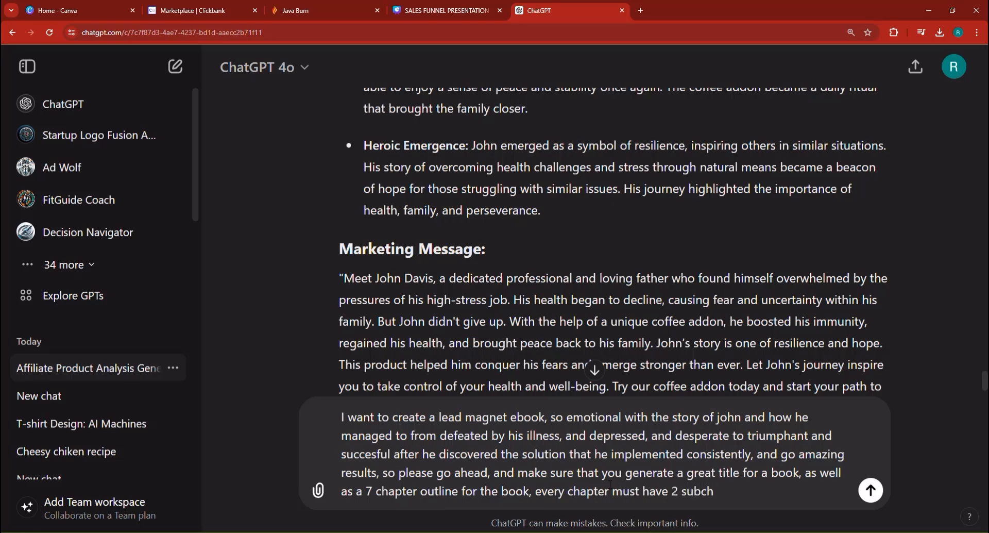
{"action": "type", "text": "apter"}
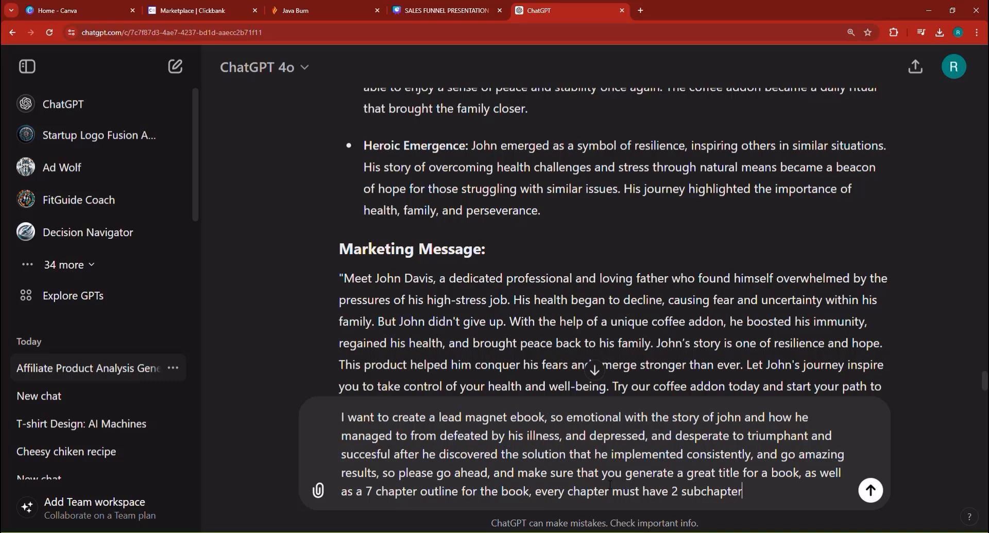
Extend the message with ", use the hook, story, offer,".
{"action": "type", "text": "s, sue the "}
{"action": "type", "text": "the hoo"}
{"action": "type", "text": "k, s"}
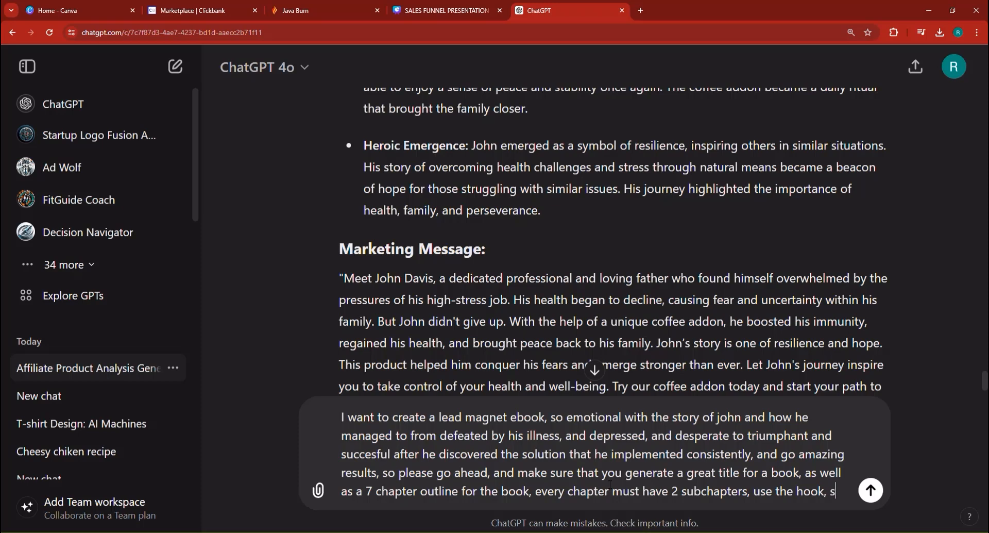
{"action": "type", "text": "tory, offer, ma"}
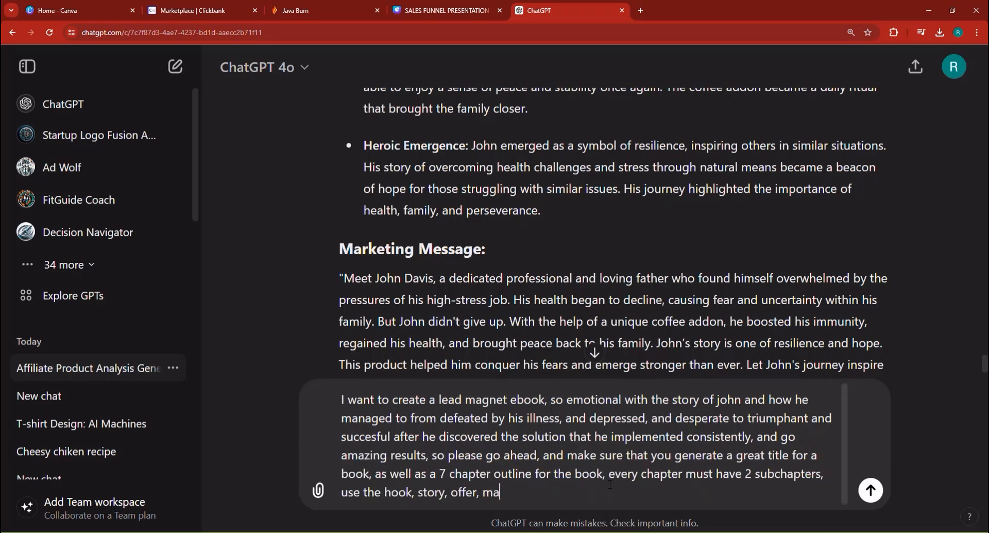
Ask to make people really interested to know what will happen with the persona based on his struggle, and send the message.
{"action": "type", "text": "ke people reall"}
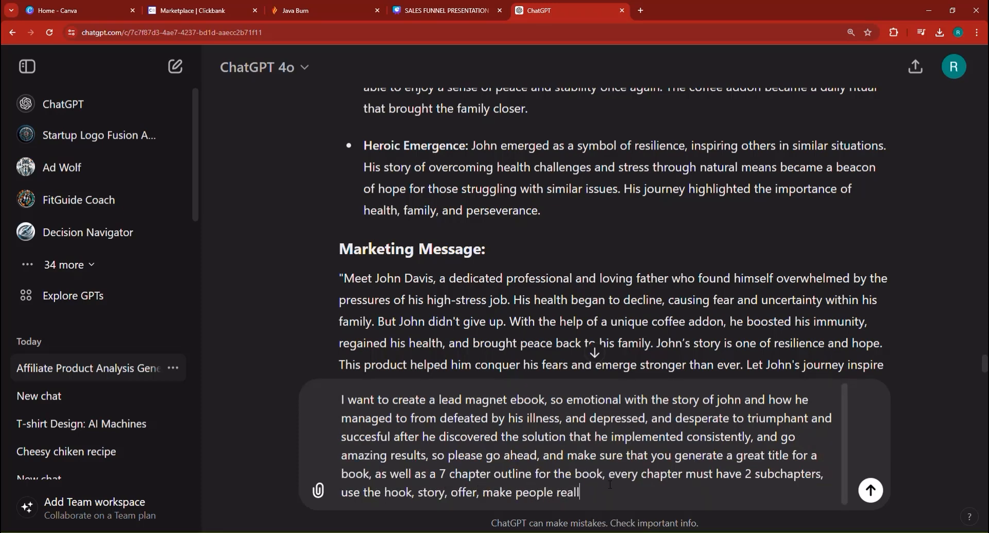
{"action": "type", "text": "y intereste"}
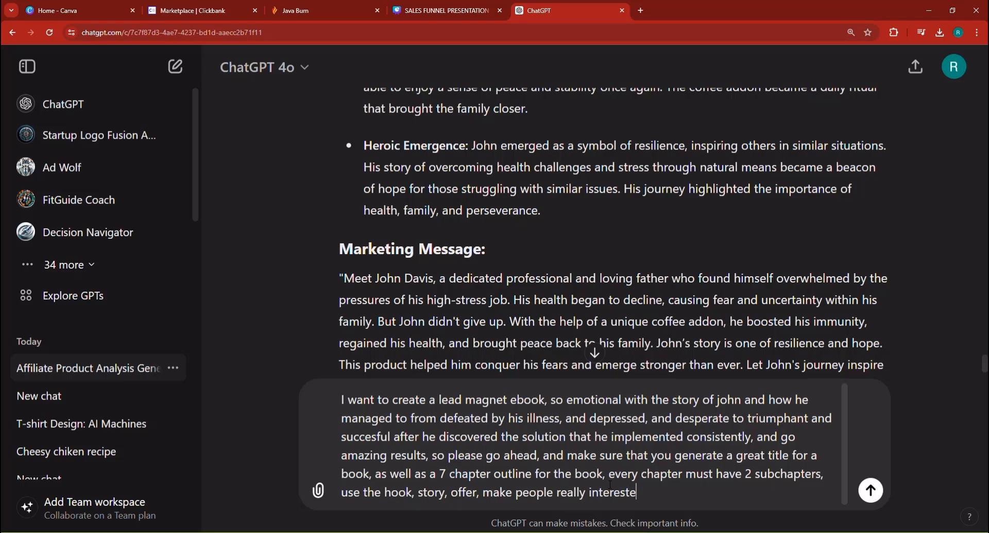
{"action": "type", "text": "d to know what "}
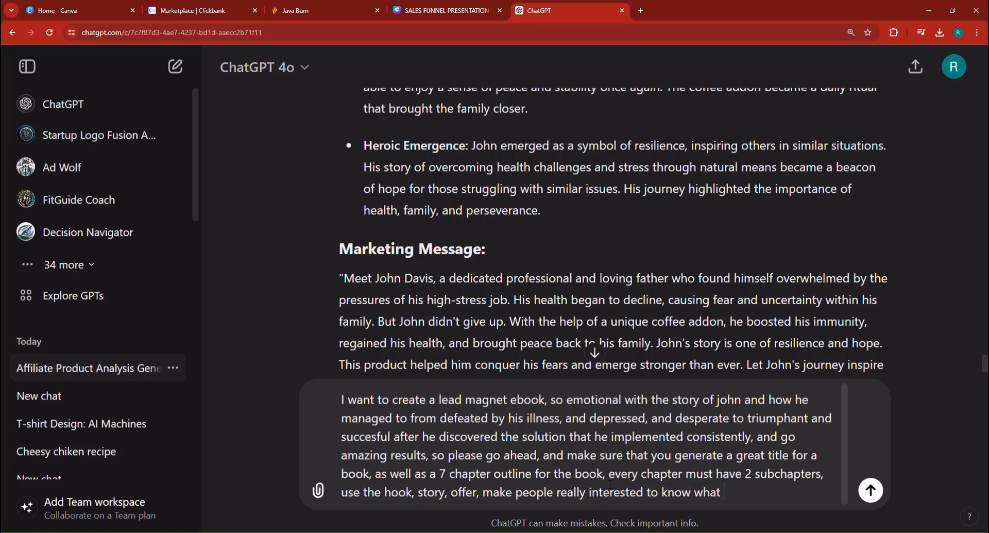
{"action": "type", "text": "will happen, with  with john ba"}
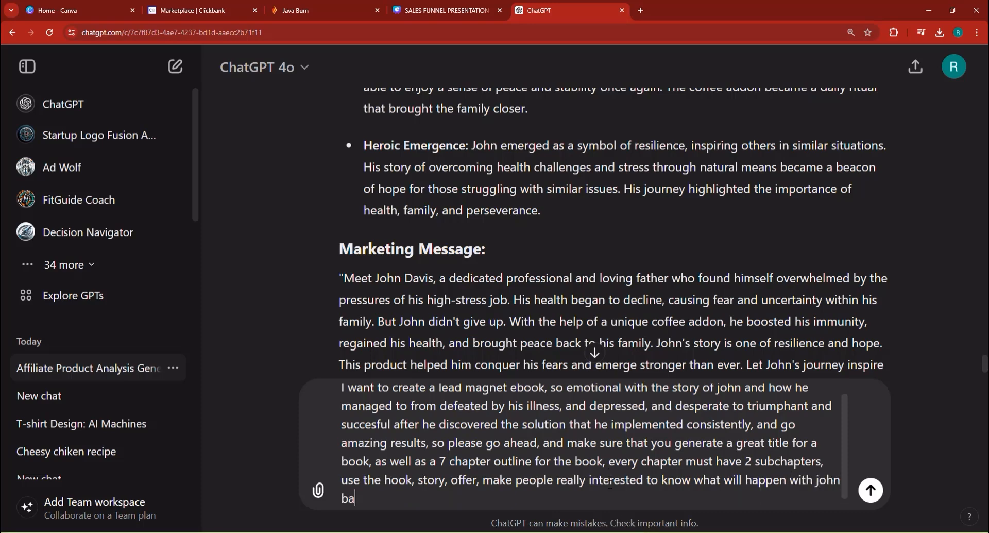
{"action": "type", "text": "sed on"}
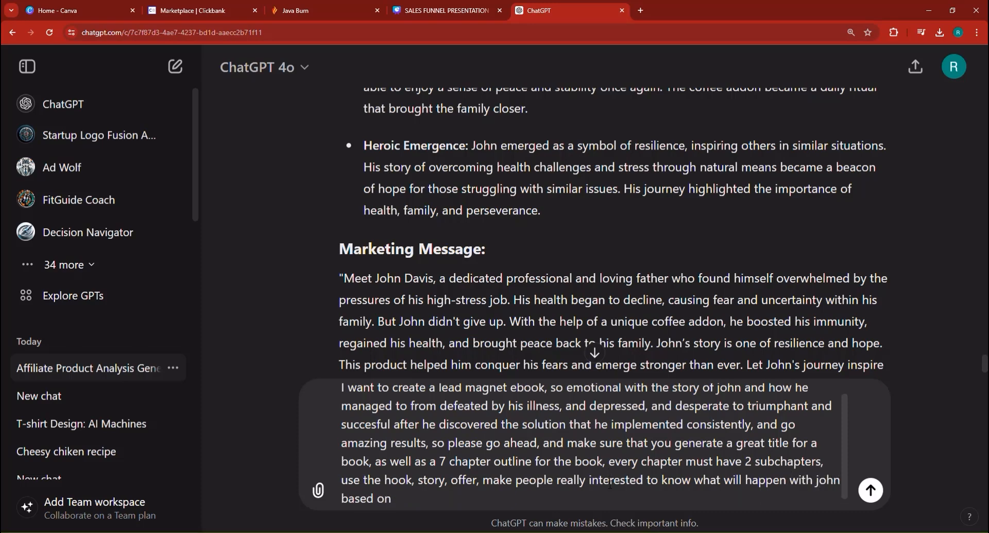
{"action": "type", "text": "j his struggle."}
{"action": "key", "text": "Return"}
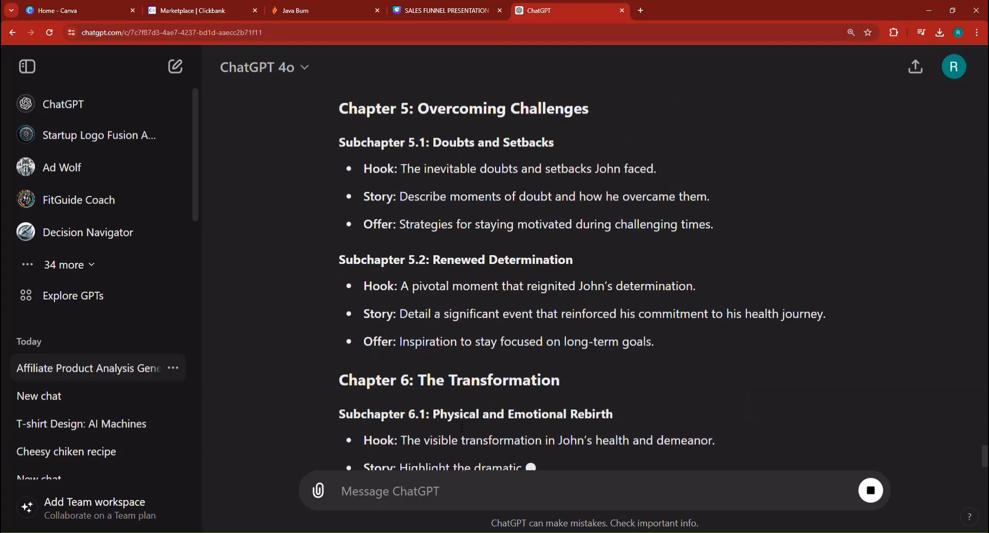
{"action": "scroll", "coordinate": [516, 297], "scroll_direction": "up", "scroll_amount": 6}
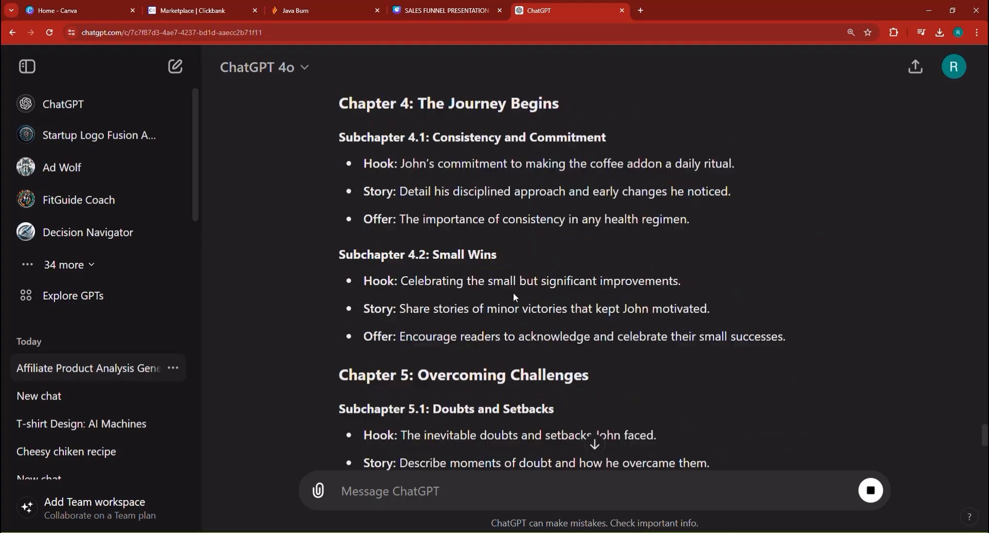
{"action": "scroll", "coordinate": [513, 292], "scroll_direction": "up", "scroll_amount": 15}
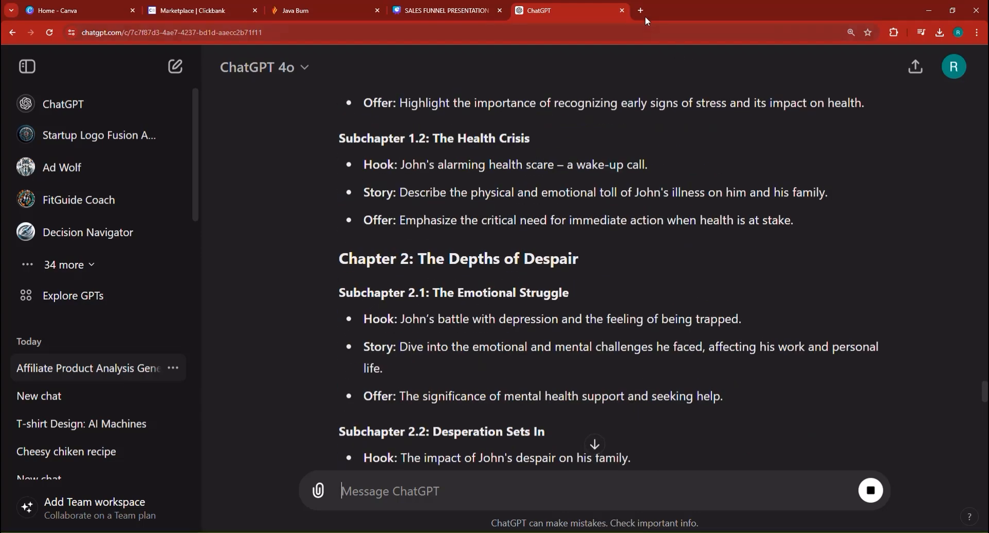
{"action": "left_click", "coordinate": [641, 10]}
{"action": "type", "text": "DOC"}
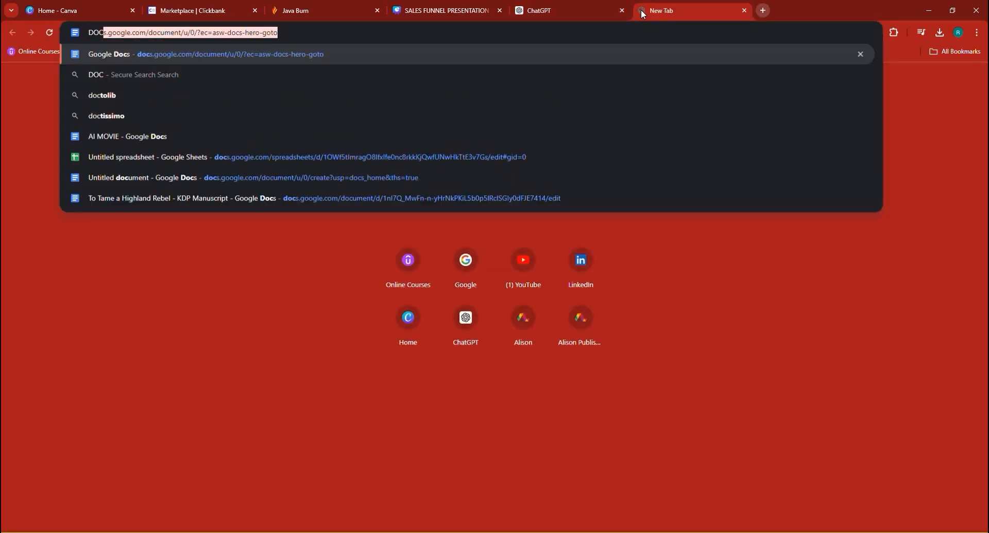
{"action": "left_click", "coordinate": [744, 10]}
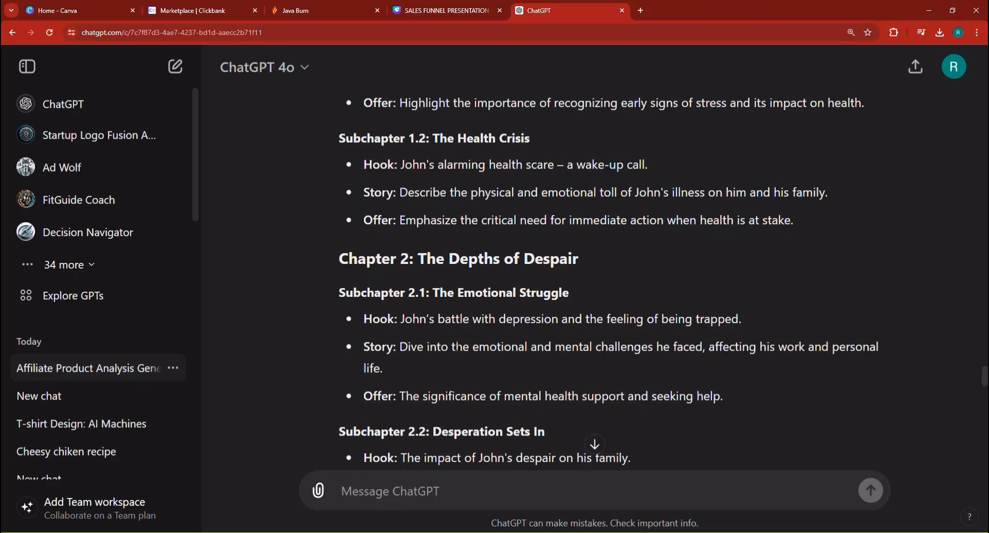
Switch to Word and open a new blank document.
{"action": "scroll", "coordinate": [460, 416], "scroll_direction": "down", "scroll_amount": 12}
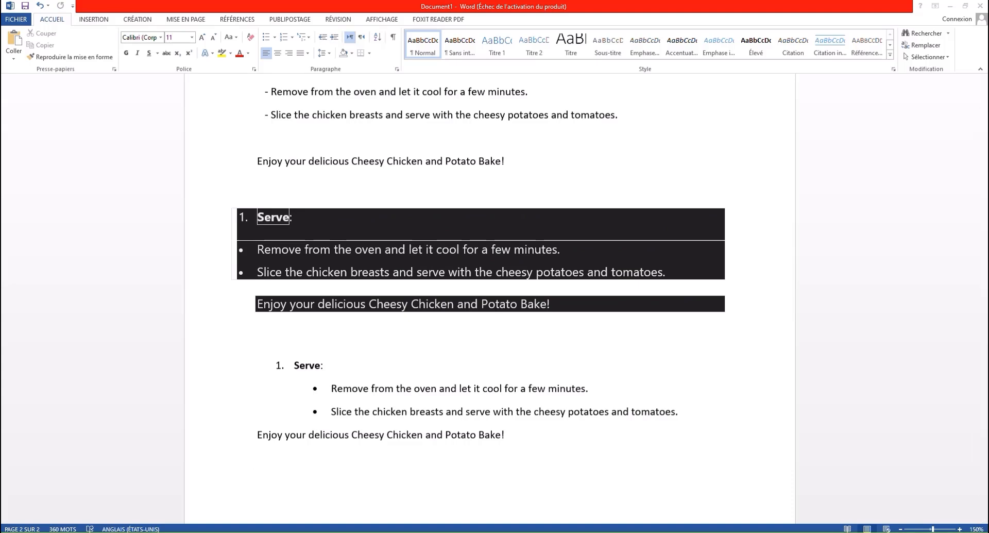
{"action": "right_click", "coordinate": [360, 531]}
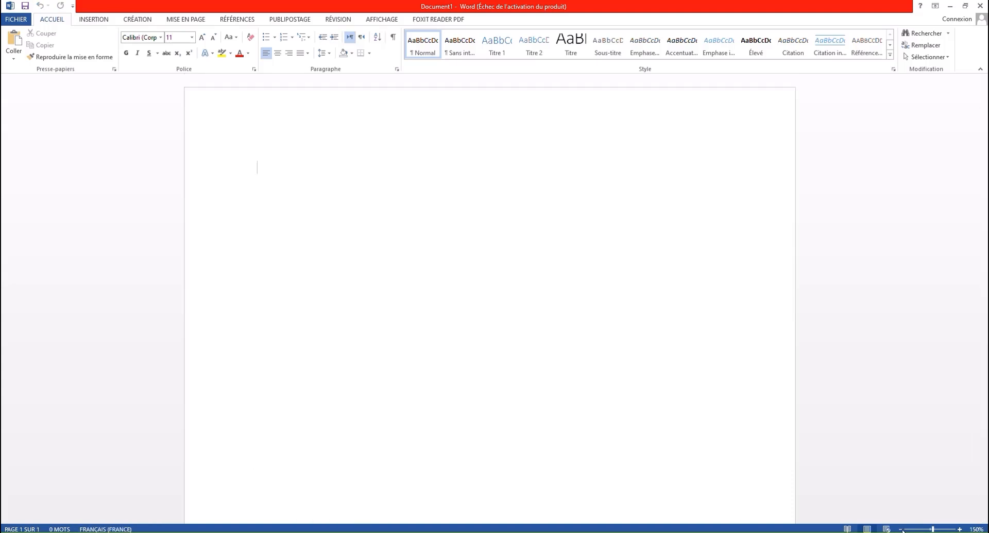
{"action": "left_click", "coordinate": [900, 530]}
{"action": "left_click", "coordinate": [900, 530]}
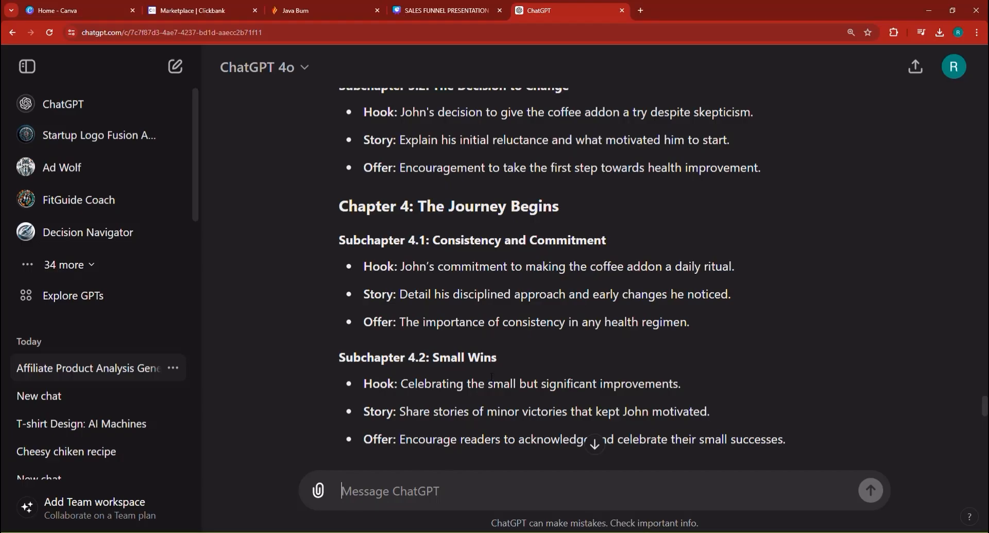
Return to ChatGPT and review the generated ebook outline from the early chapters through the Conclusion.
{"action": "scroll", "coordinate": [497, 359], "scroll_direction": "up", "scroll_amount": 12}
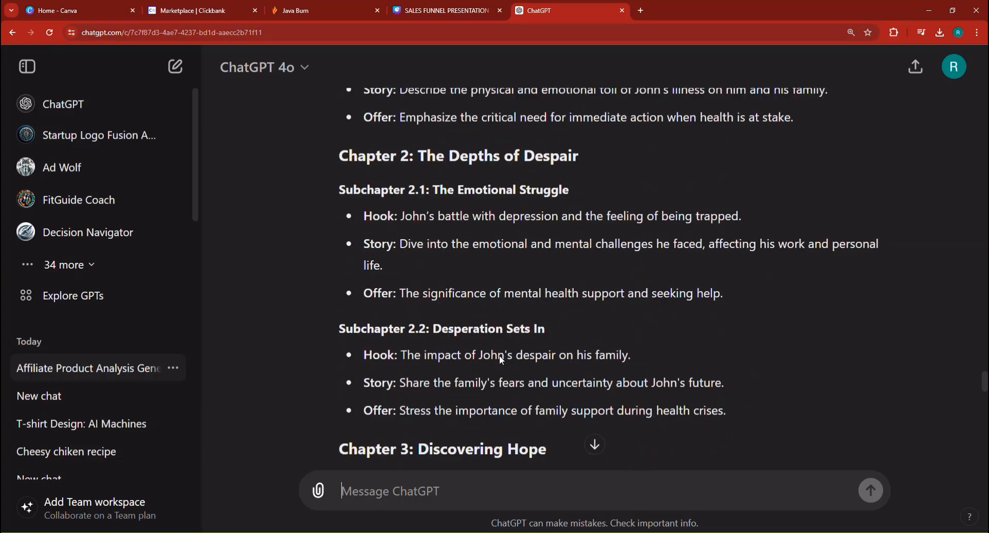
{"action": "scroll", "coordinate": [499, 354], "scroll_direction": "up", "scroll_amount": 3}
{"action": "scroll", "coordinate": [494, 361], "scroll_direction": "down", "scroll_amount": 18}
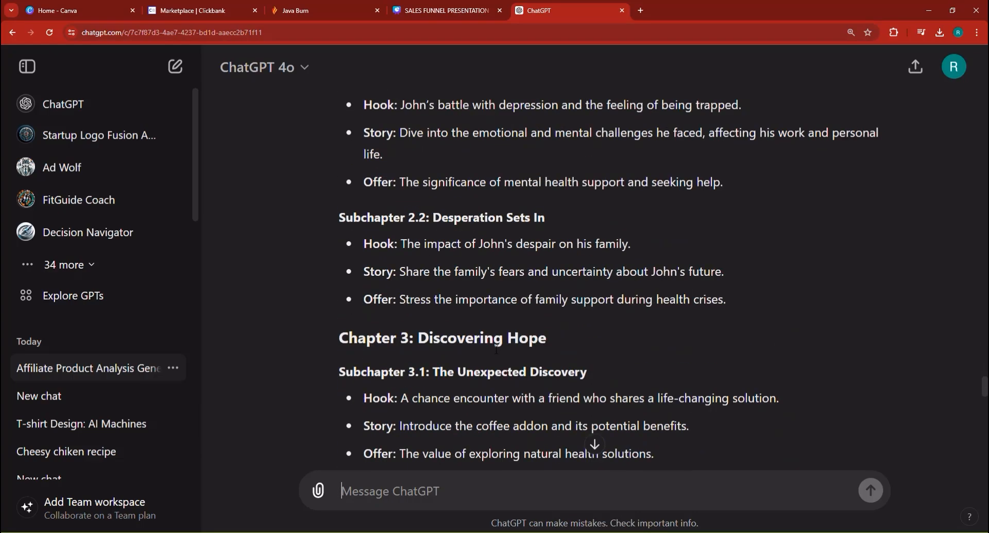
{"action": "scroll", "coordinate": [493, 367], "scroll_direction": "down", "scroll_amount": 15}
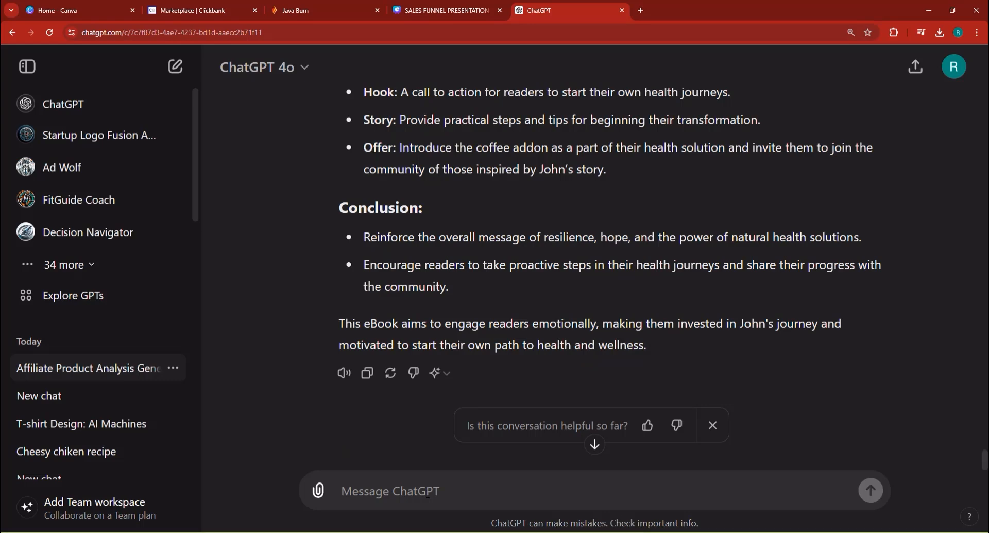
Begin a message proposing to work step by step and asking for the first 2 subchapters of the first chapter.
{"action": "type", "text": "NW"}
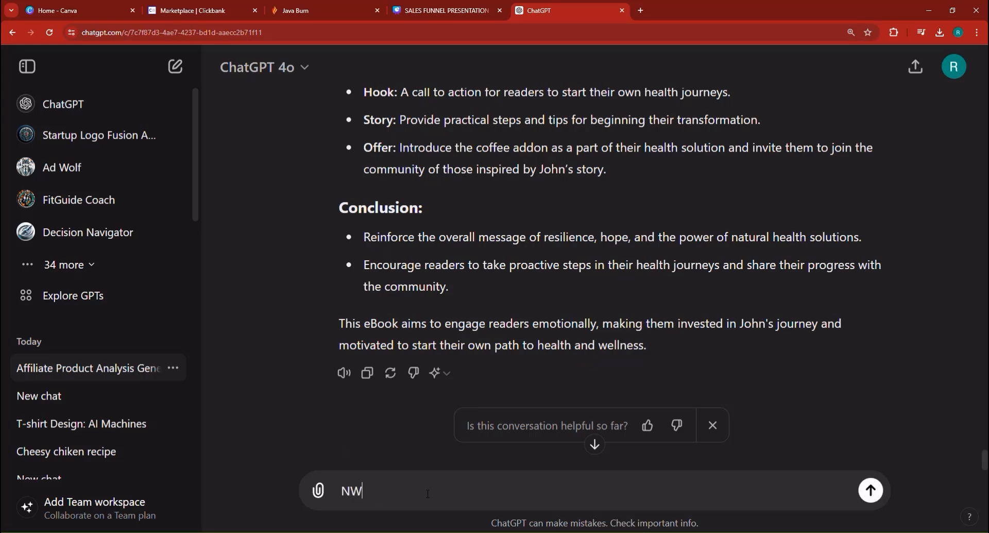
{"action": "key", "text": "BackSpace"}
{"action": "type", "text": "ow let"}
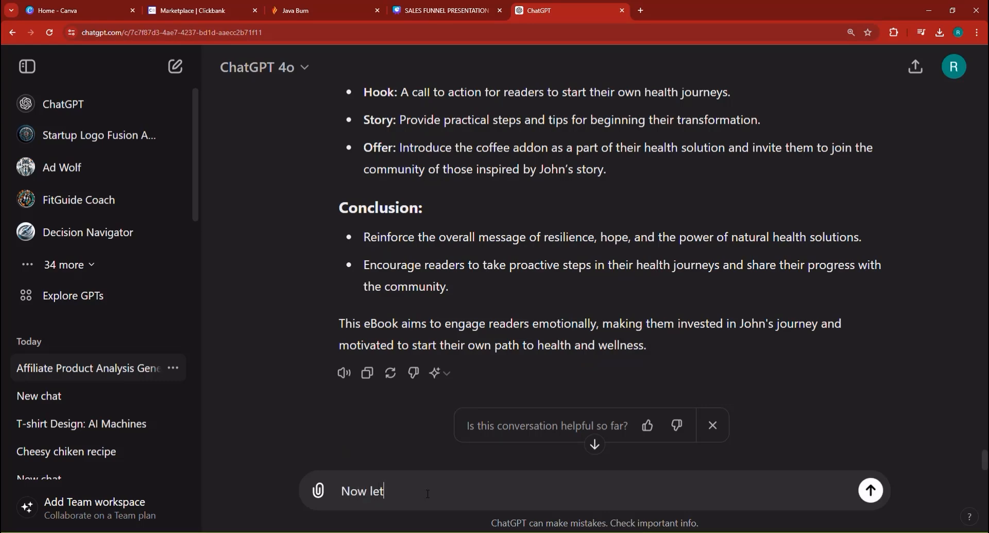
{"action": "type", "text": "'s take it step"}
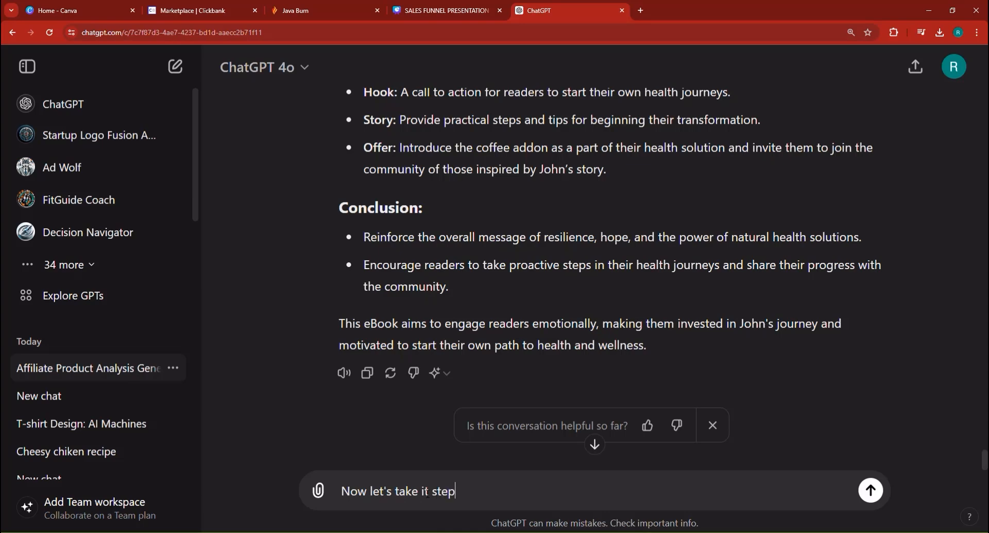
{"action": "type", "text": " by step, "}
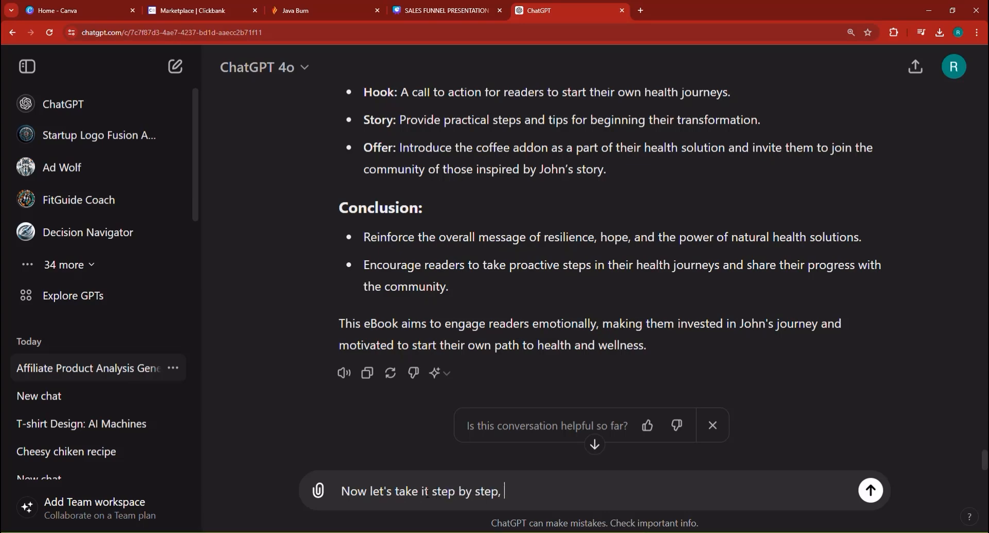
{"action": "type", "text": "I will ask from"}
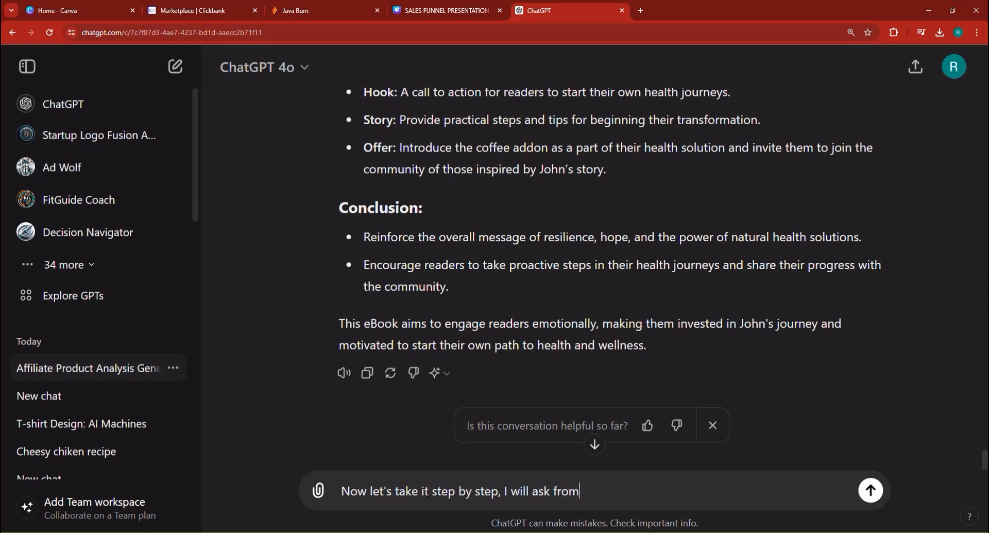
{"action": "type", "text": " you to genera"}
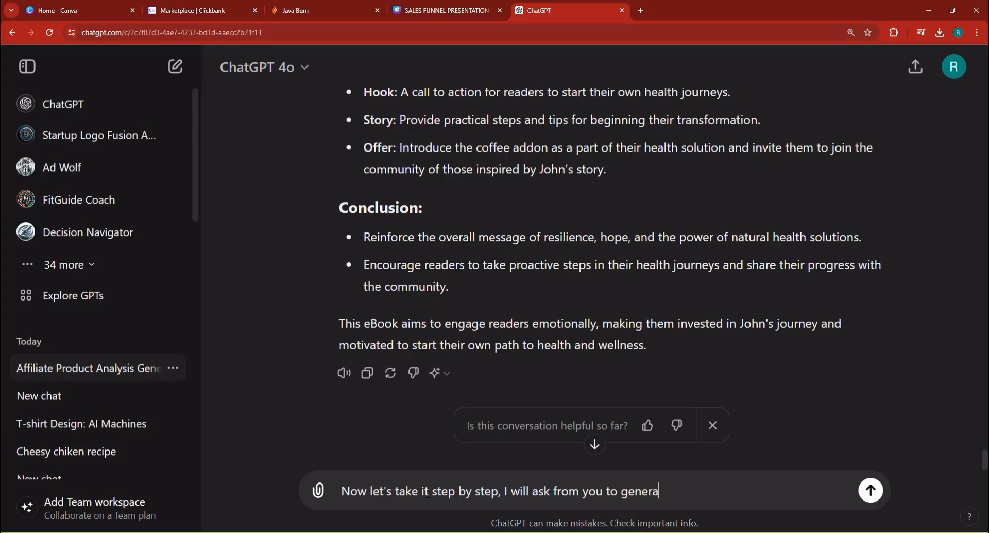
{"action": "type", "text": "te the first 2"}
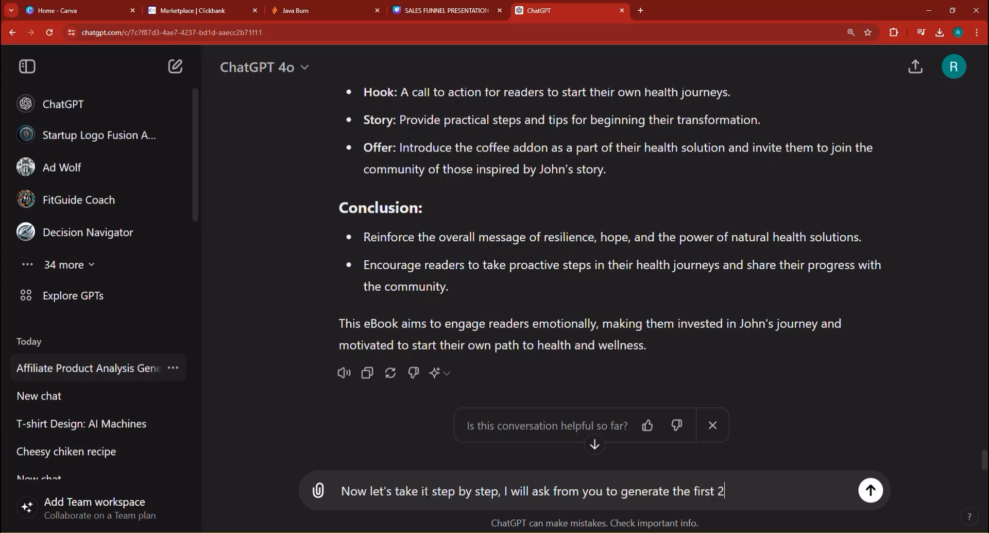
{"action": "type", "text": " subchapters "}
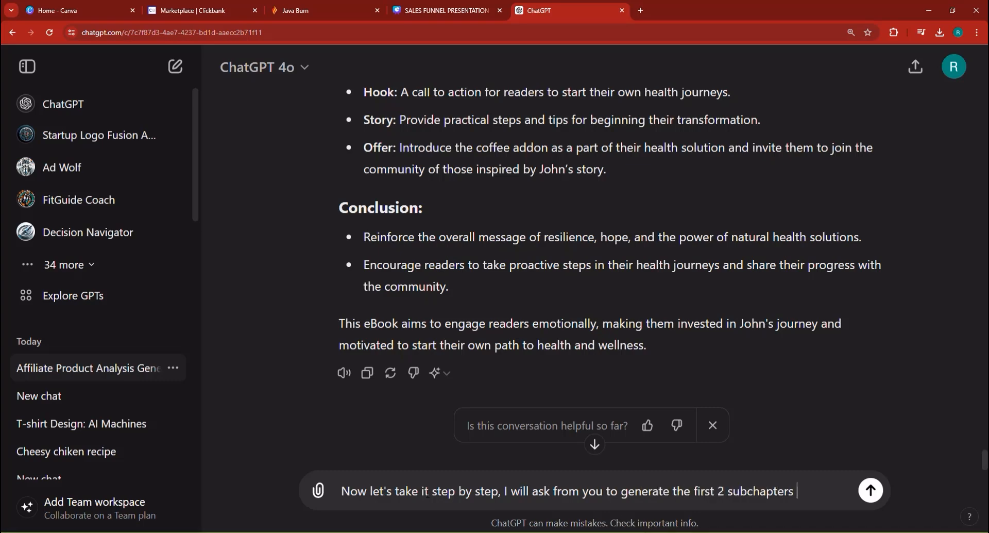
{"action": "type", "text": "of the first chapt"}
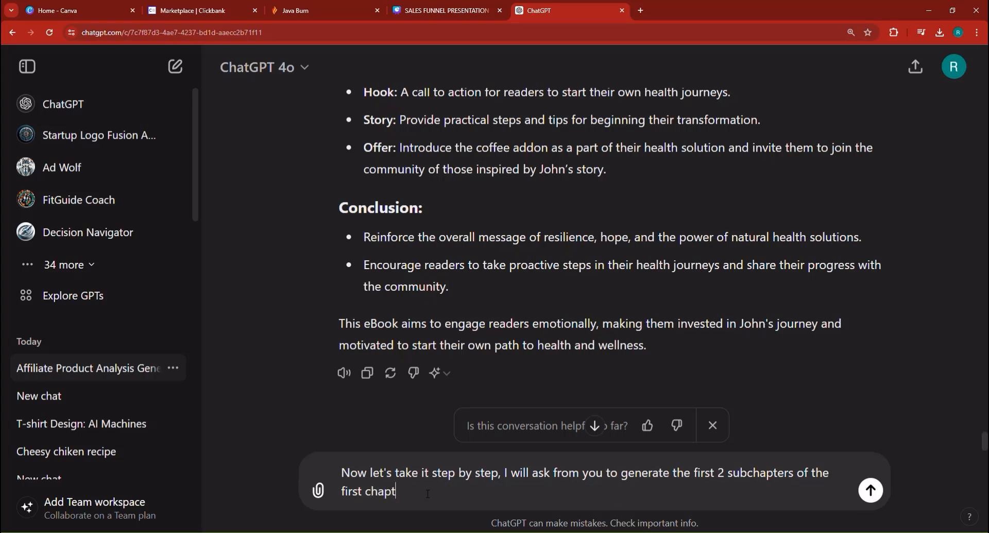
Extend the message to request quite lengthy text in narrator style, with the persona narrating his inspiring story.
{"action": "type", "text": "er, make it quite lenghty, ad"}
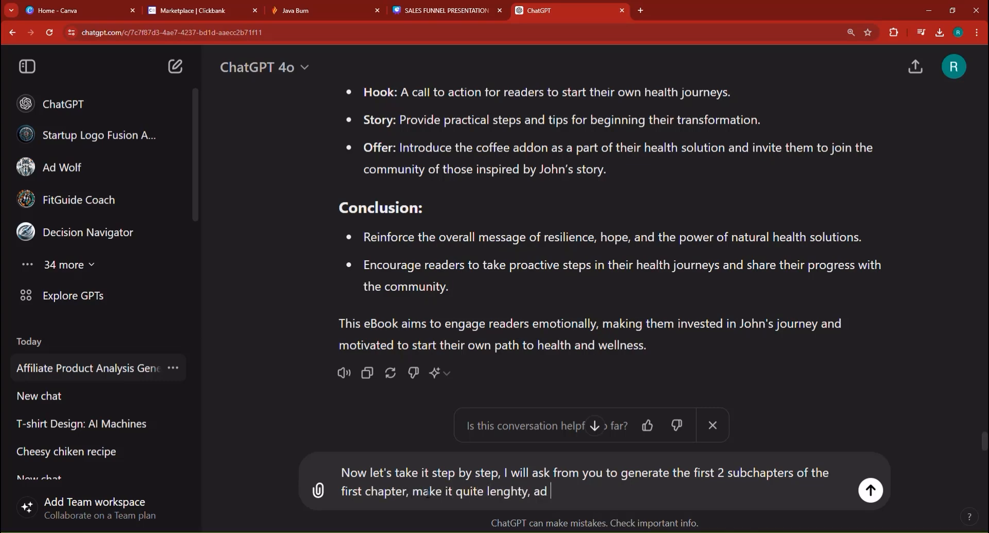
{"action": "key", "text": "BackSpace"}
{"action": "type", "text": "nd make it"}
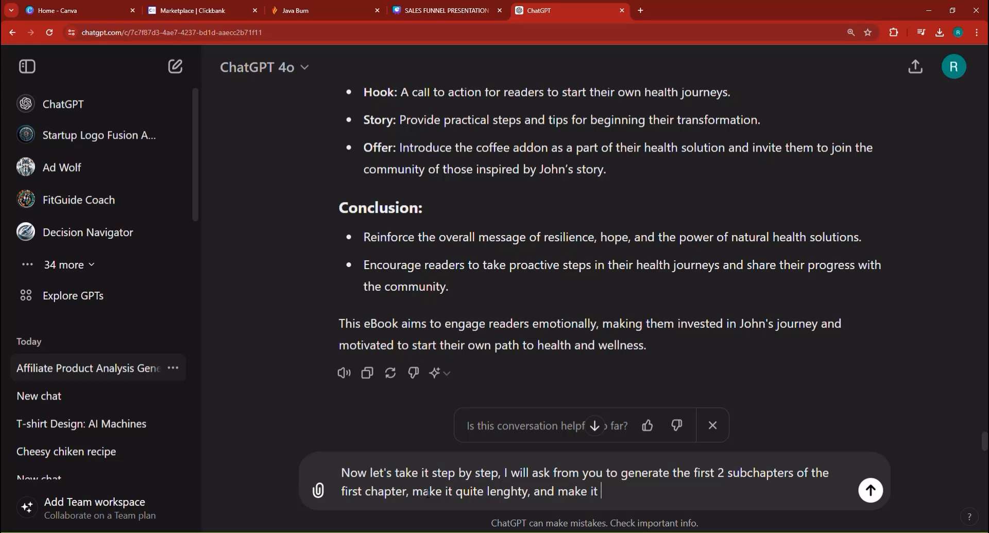
{"action": "type", "text": " in narrator s"}
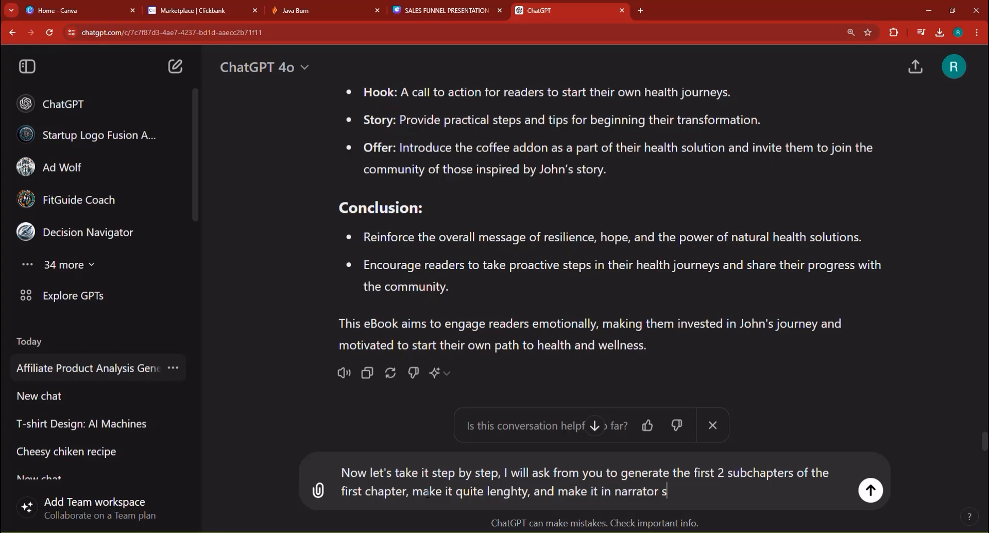
{"action": "type", "text": "tyle, ma"}
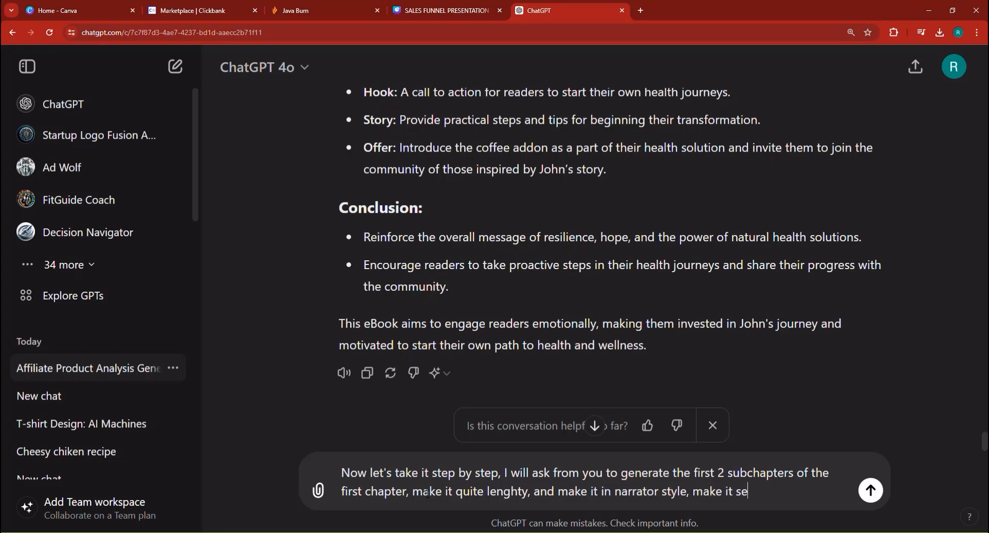
{"action": "type", "text": "ke it "}
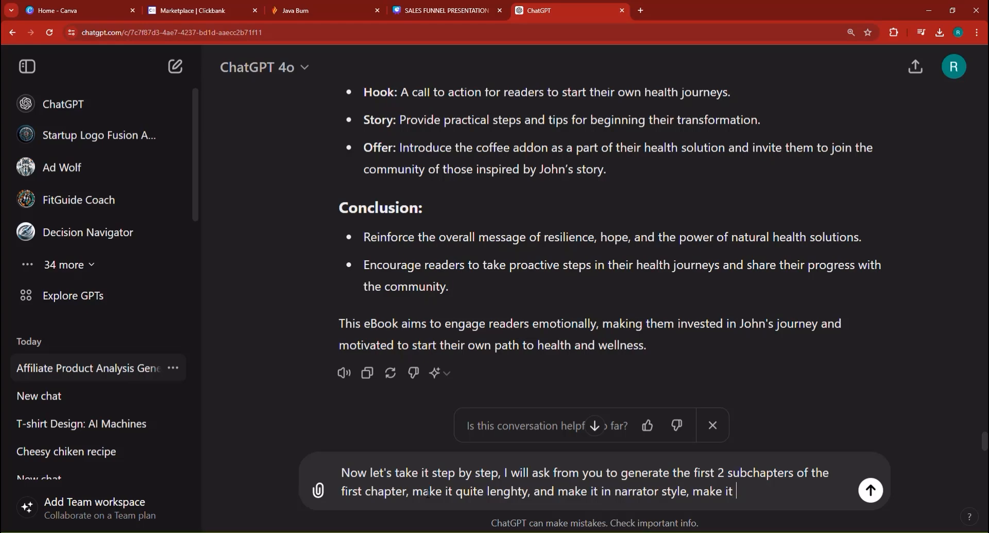
{"action": "type", "text": "in a way that joh"}
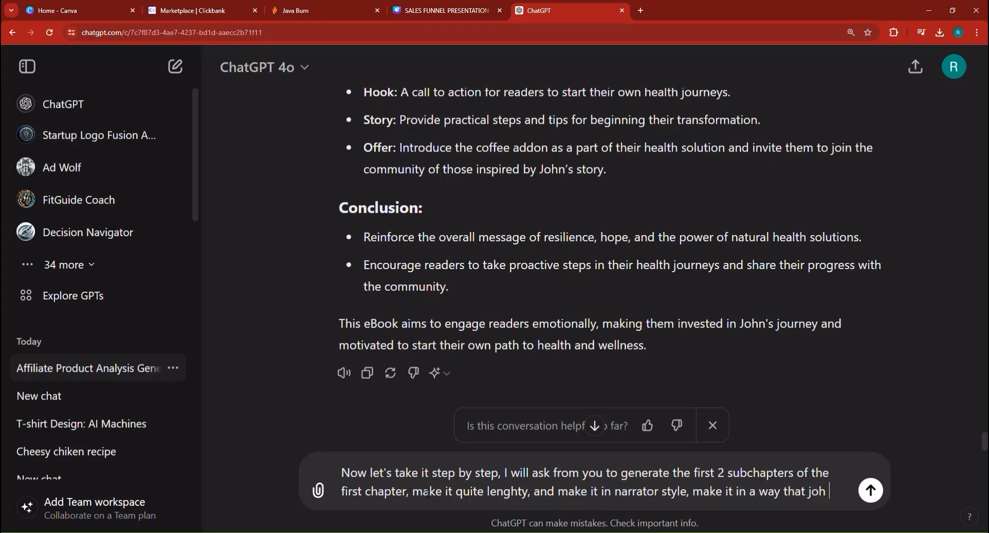
{"action": "key", "text": "BackSpace"}
{"action": "type", "text": "narra"}
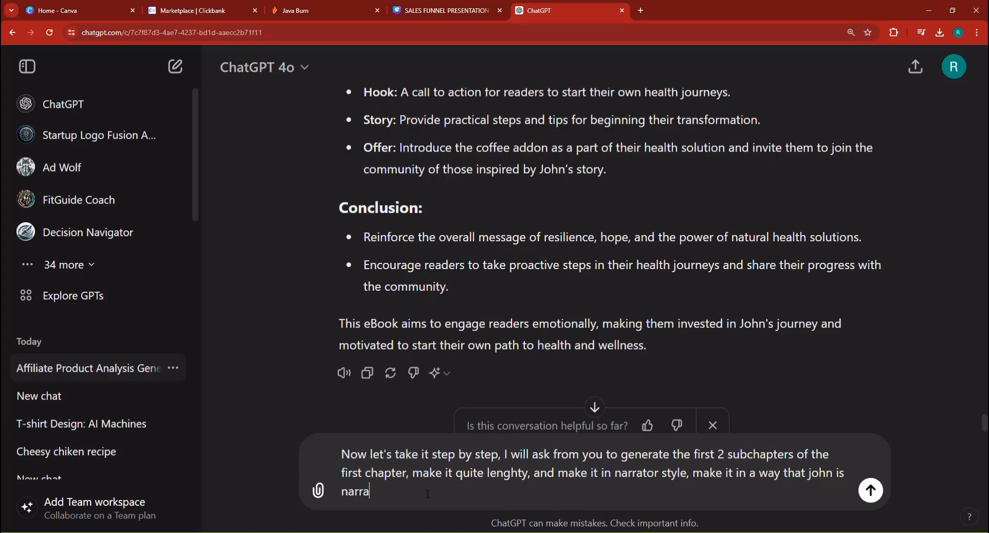
{"action": "type", "text": "ting his i"}
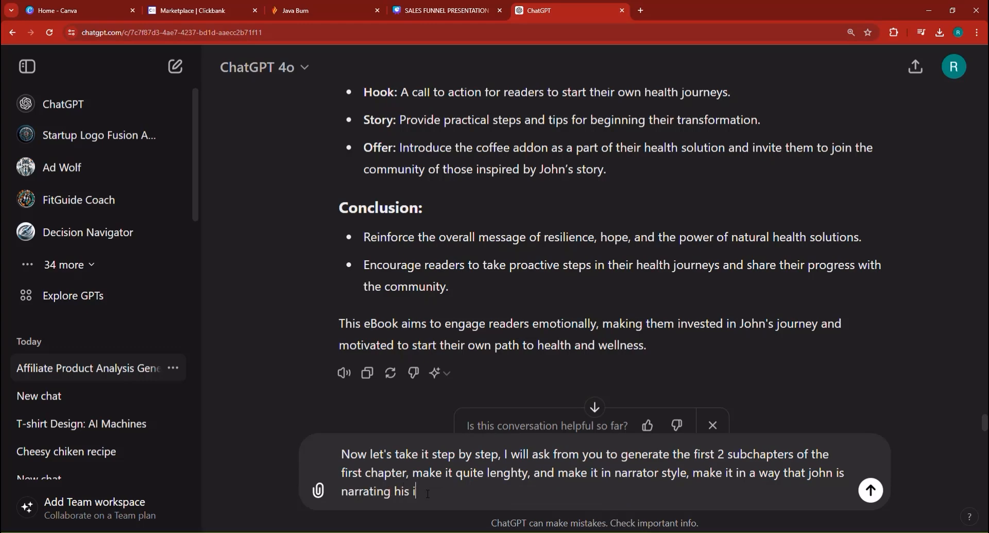
{"action": "type", "text": "nspiring"}
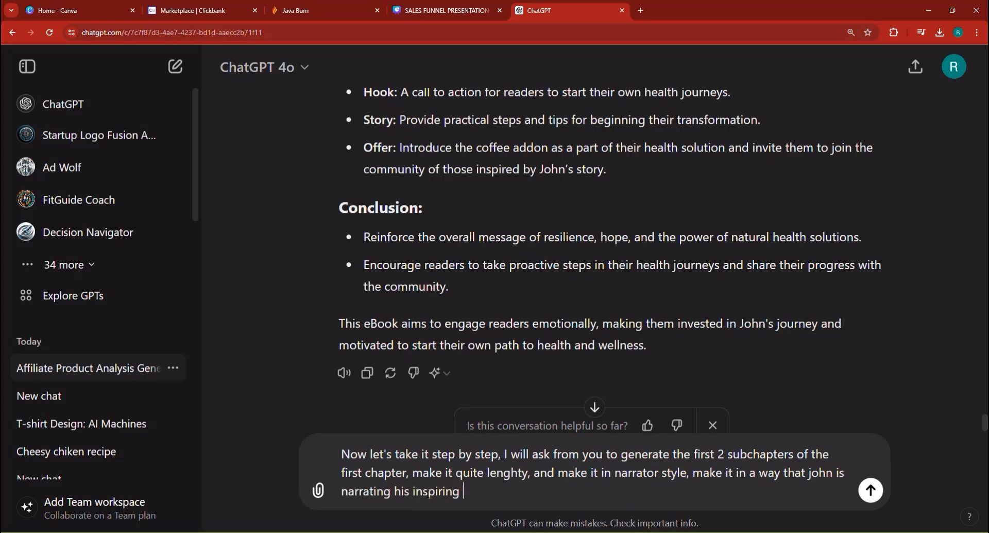
{"action": "type", "text": " story"}
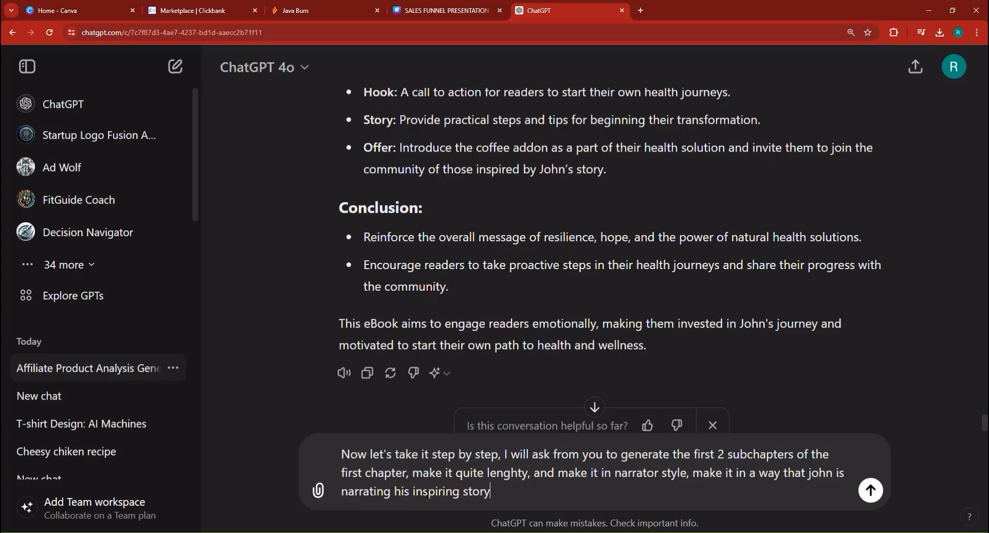
{"action": "type", "text": ". "}
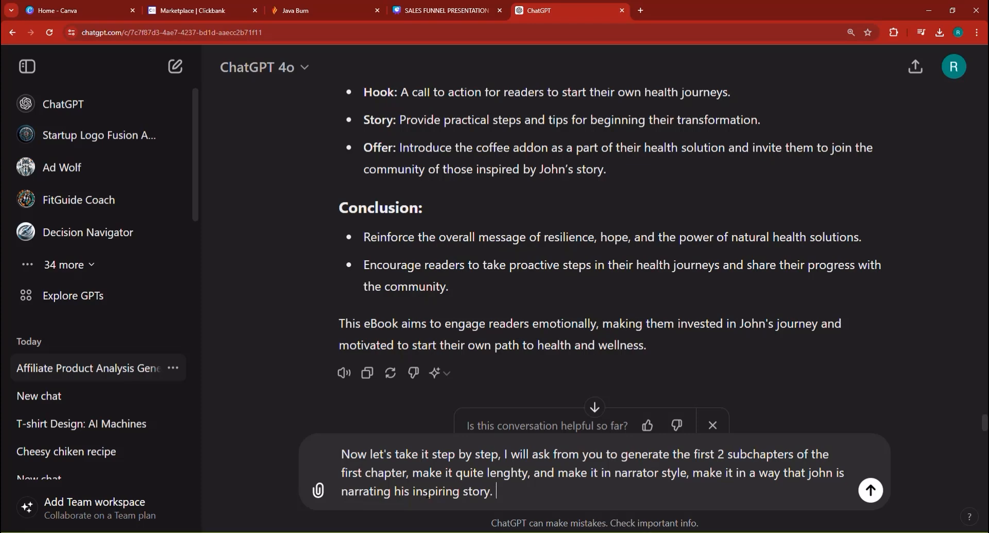
Add that the text must be lengthy because the book must be big, ask to wait for a yes before the second chapter, and send the message.
{"action": "type", "text": "Make it lenghty, because the boo"}
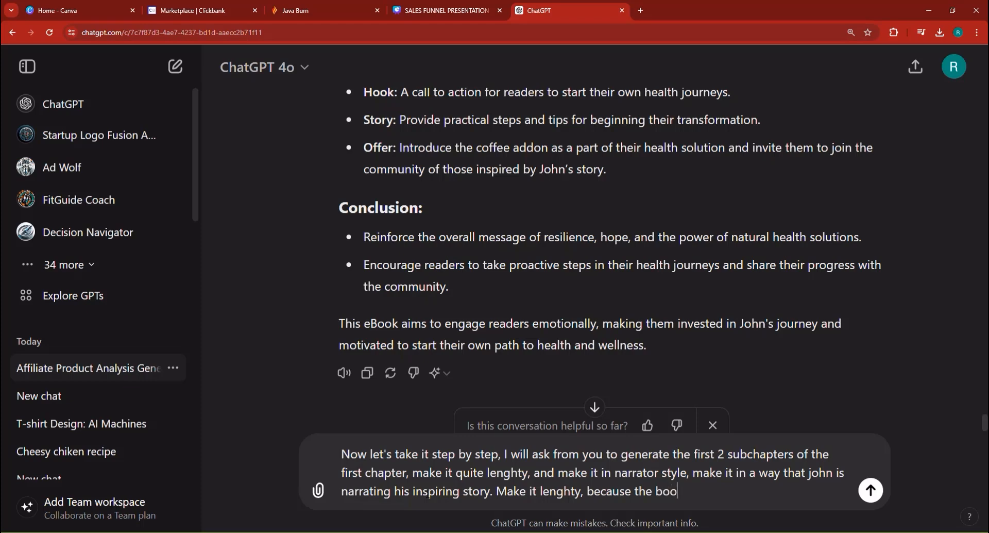
{"action": "type", "text": "k must be big, and then"}
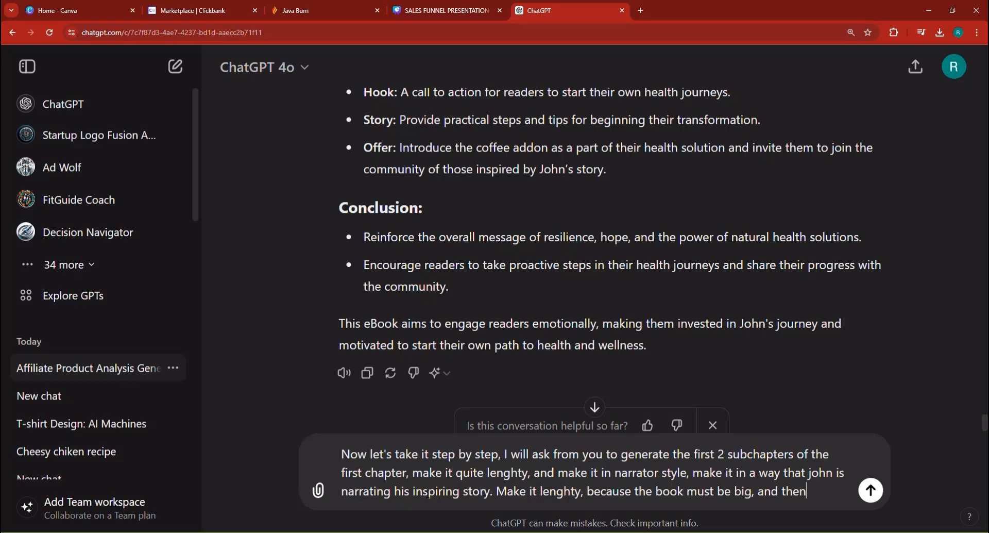
{"action": "type", "text": " wait for my yes to proce"}
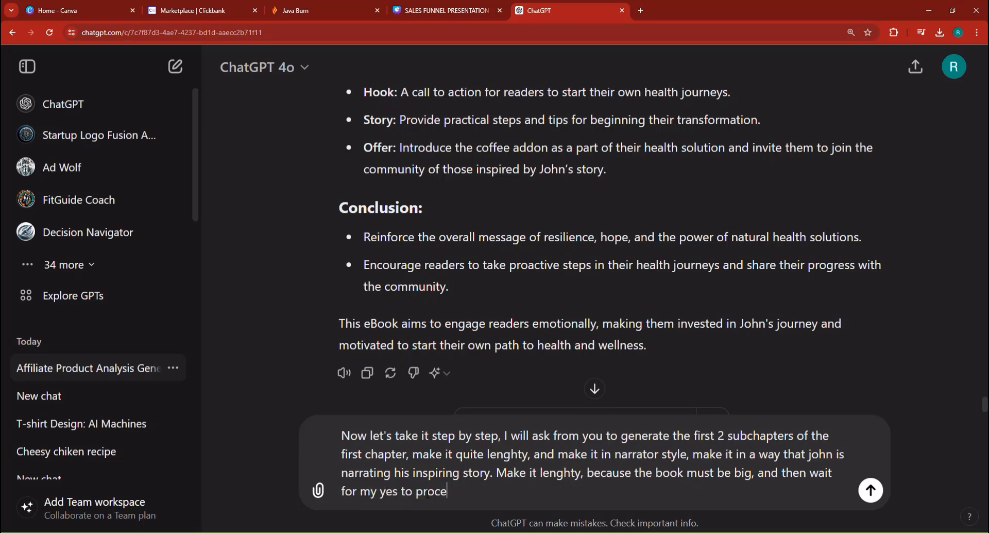
{"action": "type", "text": "o the second chapter."}
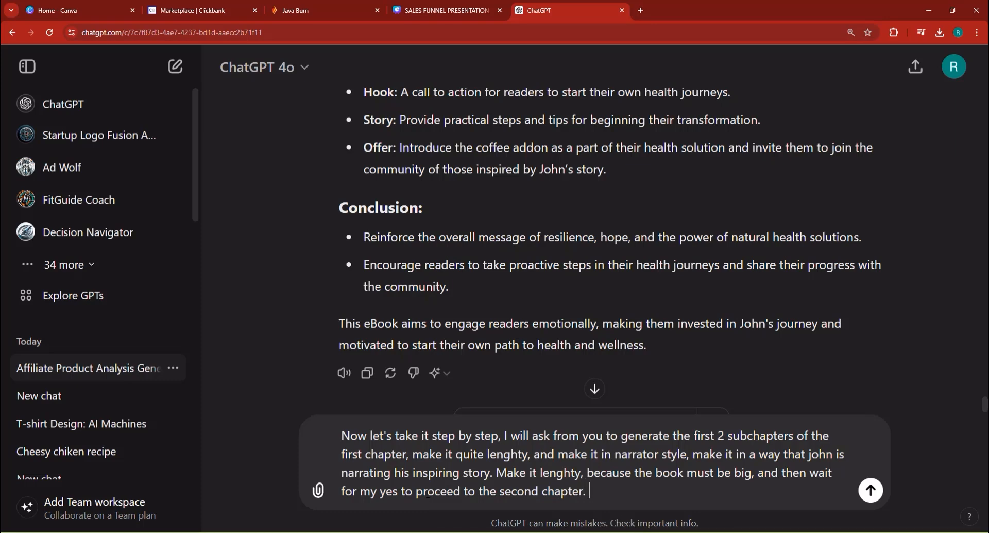
{"action": "key", "text": "Return"}
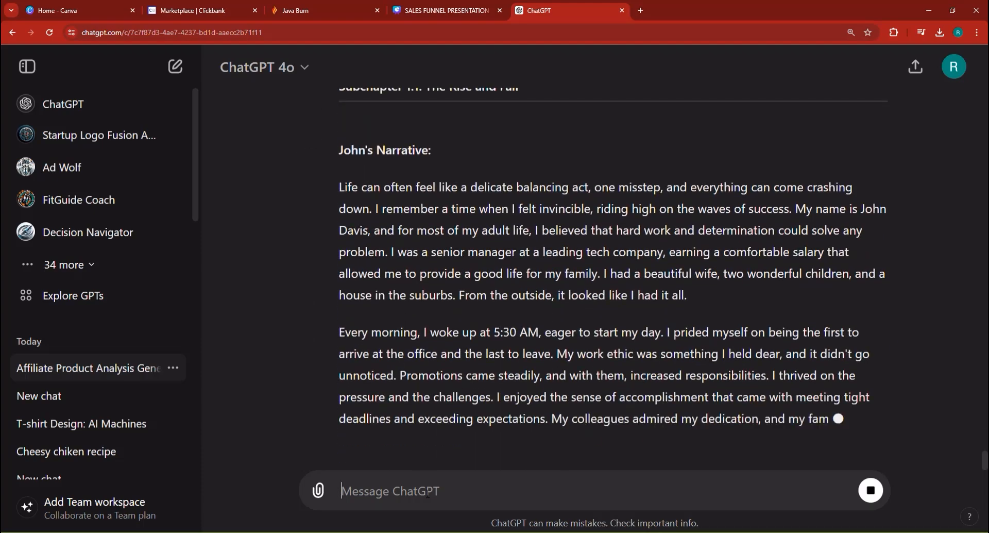
Copy the complete generated Chapter 1 response and paste it into the blank Word document.
{"action": "scroll", "coordinate": [578, 188], "scroll_direction": "up", "scroll_amount": 8}
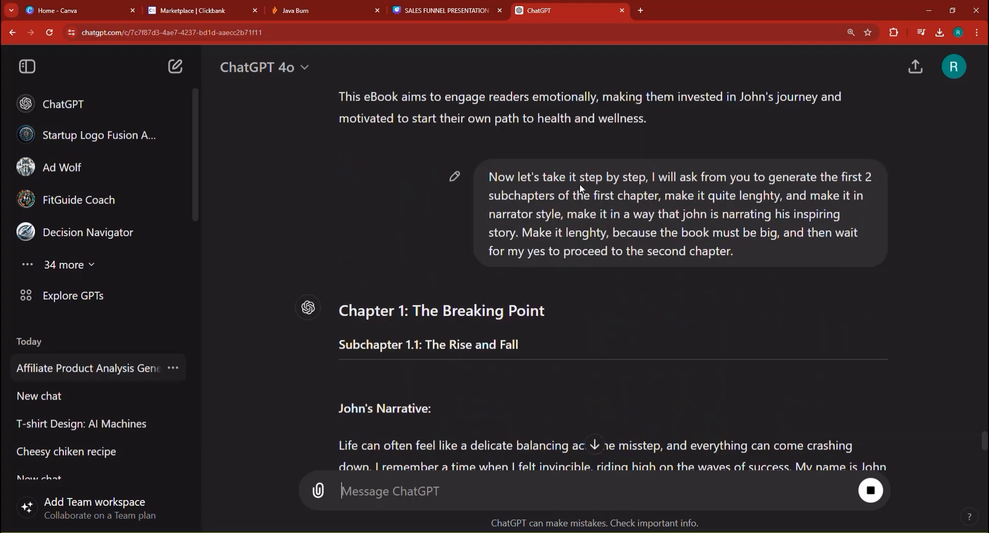
{"action": "scroll", "coordinate": [545, 225], "scroll_direction": "down", "scroll_amount": 4}
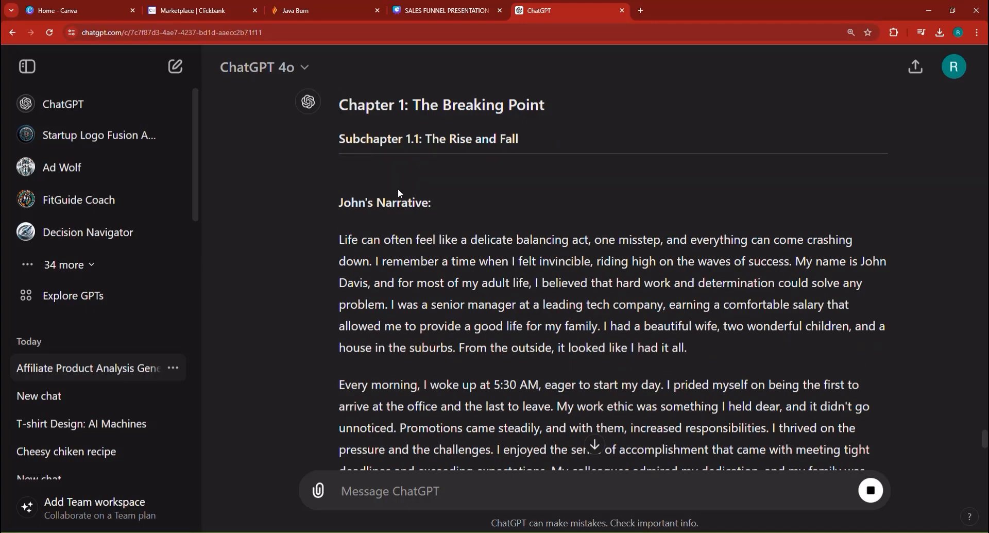
{"action": "scroll", "coordinate": [424, 243], "scroll_direction": "down", "scroll_amount": 10}
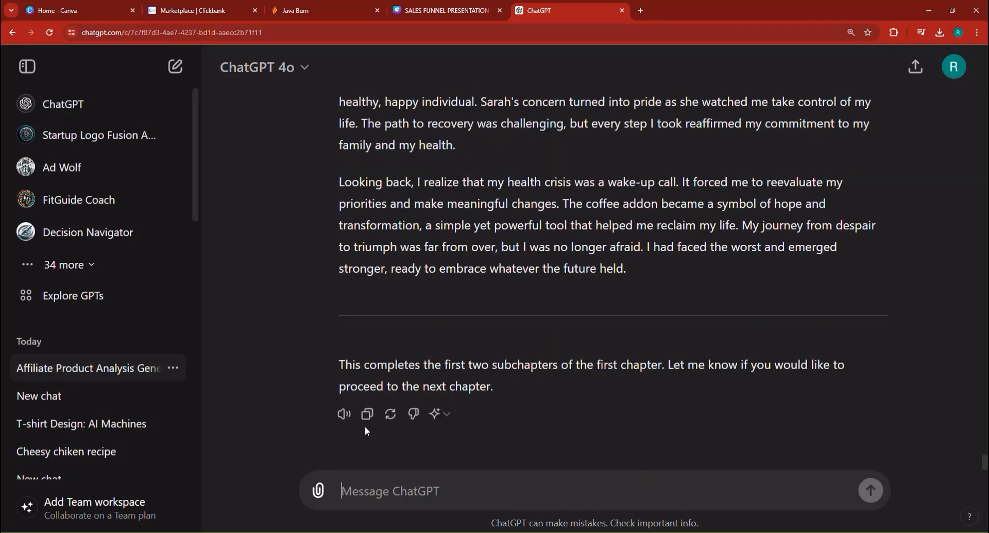
{"action": "left_click", "coordinate": [367, 414]}
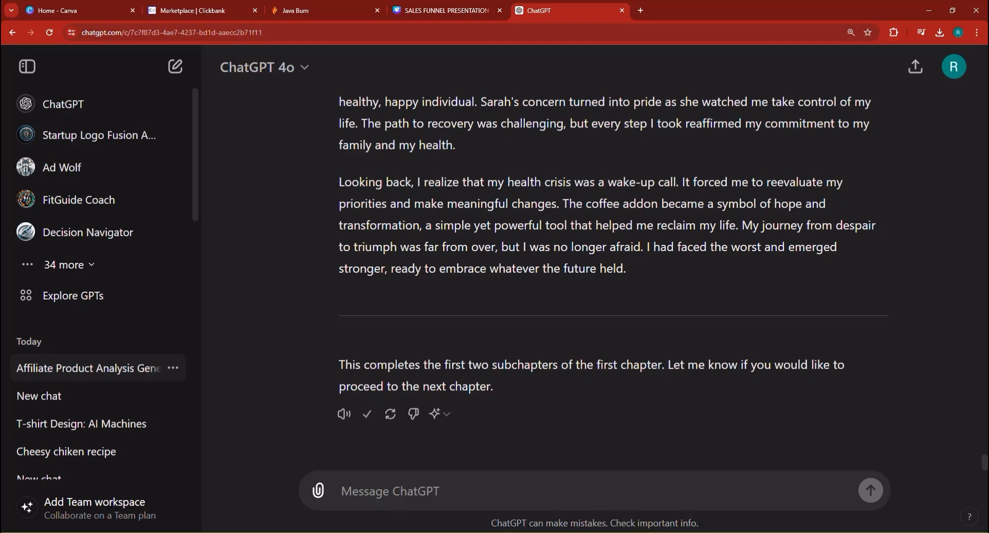
{"action": "key", "text": "alt+Tab"}
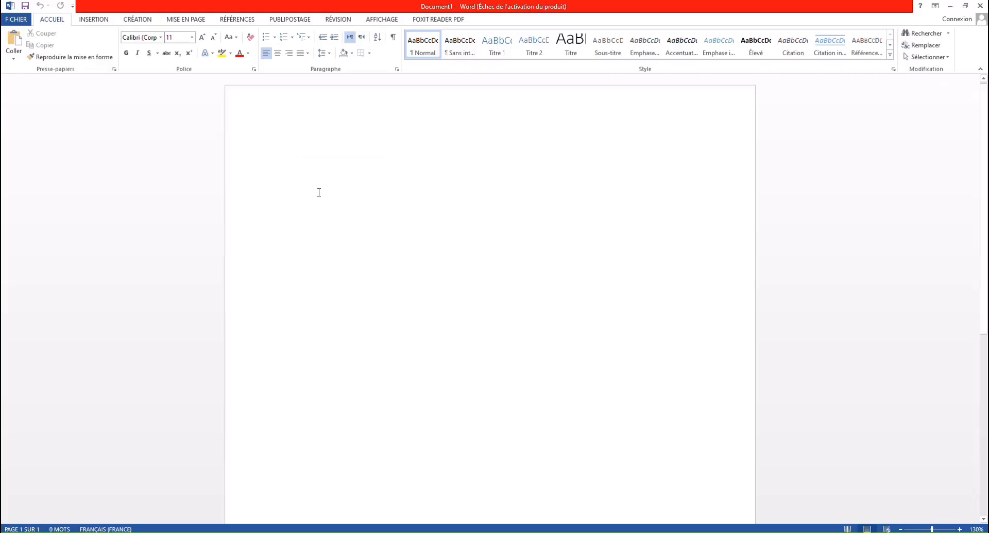
{"action": "right_click", "coordinate": [295, 157]}
{"action": "left_click", "coordinate": [318, 204]}
Delete the "---" separator and the closing remark about proceeding to the next chapter from the end of the document.
{"action": "scroll", "coordinate": [358, 229], "scroll_direction": "down", "scroll_amount": 8}
{"action": "scroll", "coordinate": [365, 241], "scroll_direction": "up", "scroll_amount": 3}
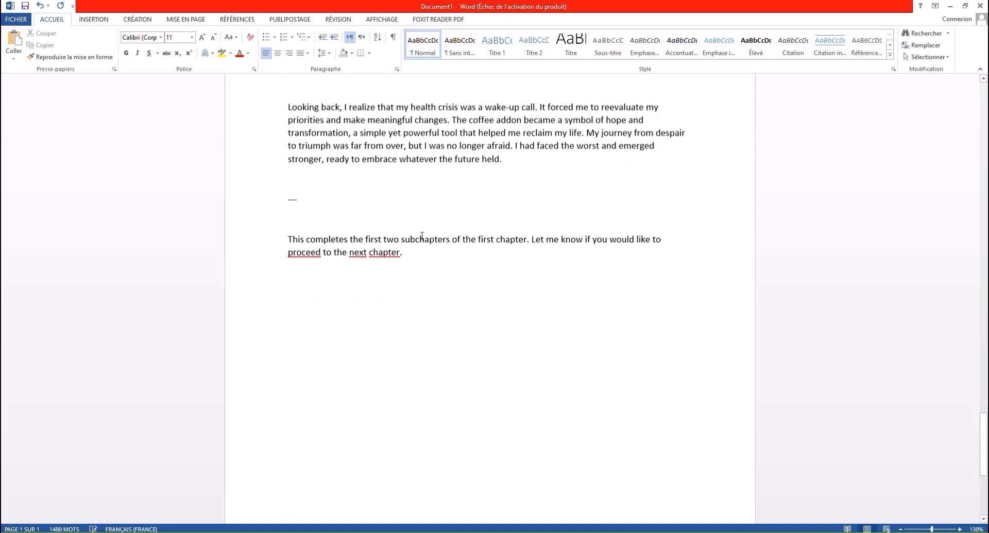
{"action": "left_click_drag", "start_coordinate": [406, 255], "coordinate": [308, 211]}
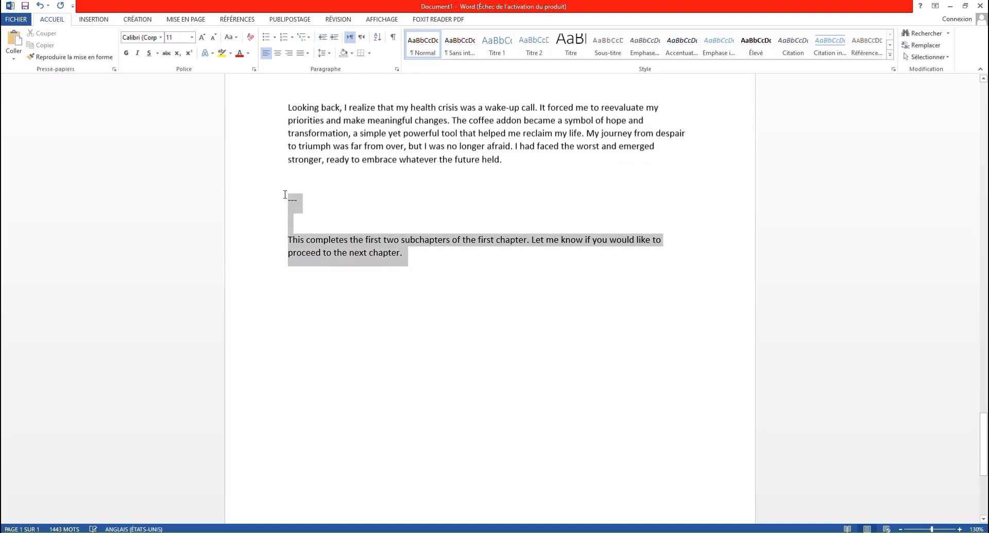
{"action": "key", "text": "BackSpace"}
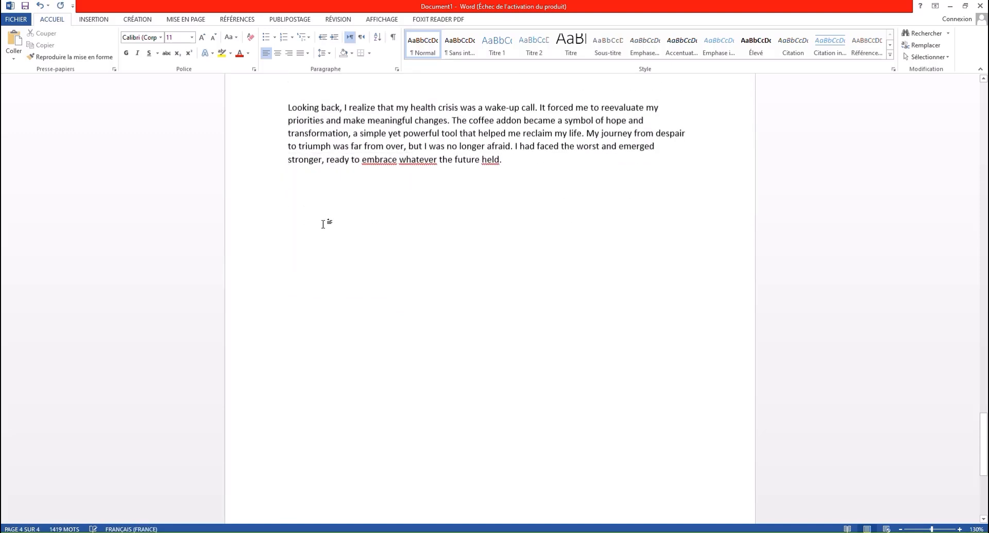
Remove the "####" marker in front of the "Subchapter 1.1: The Rise and Fall" heading on the first page.
{"action": "left_click_drag", "start_coordinate": [984, 444], "coordinate": [986, 42]}
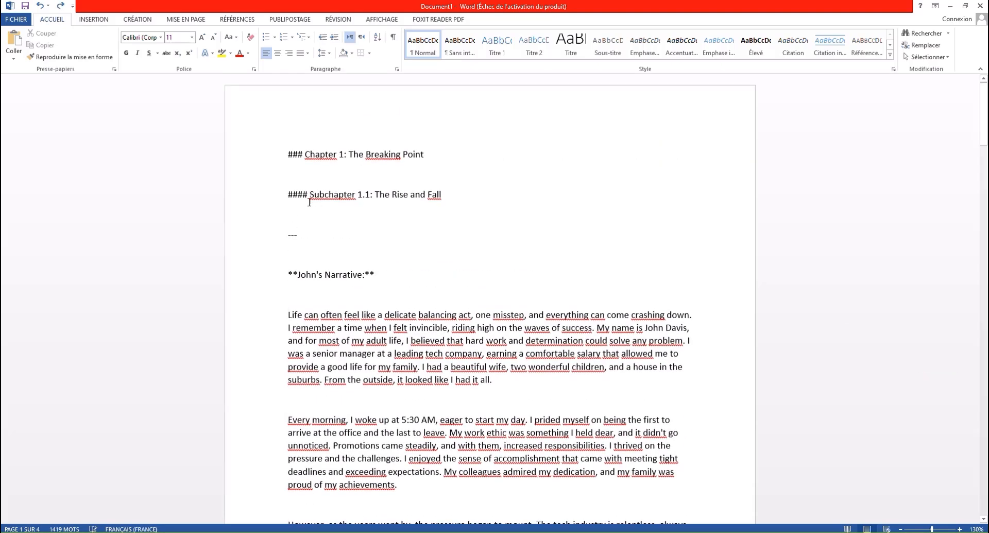
{"action": "left_click_drag", "start_coordinate": [309, 202], "coordinate": [286, 196]}
{"action": "key", "text": "BackSpace"}
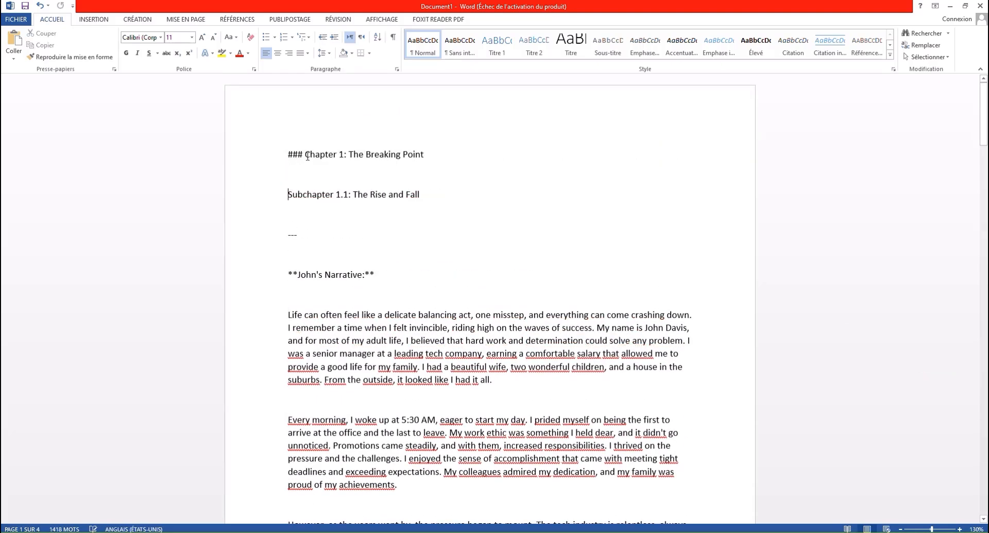
Remove the "###" marker from the Chapter 1 heading and the "---" separator below the Subchapter 1.1 heading.
{"action": "left_click_drag", "start_coordinate": [308, 156], "coordinate": [286, 155]}
{"action": "key", "text": "BackSpace"}
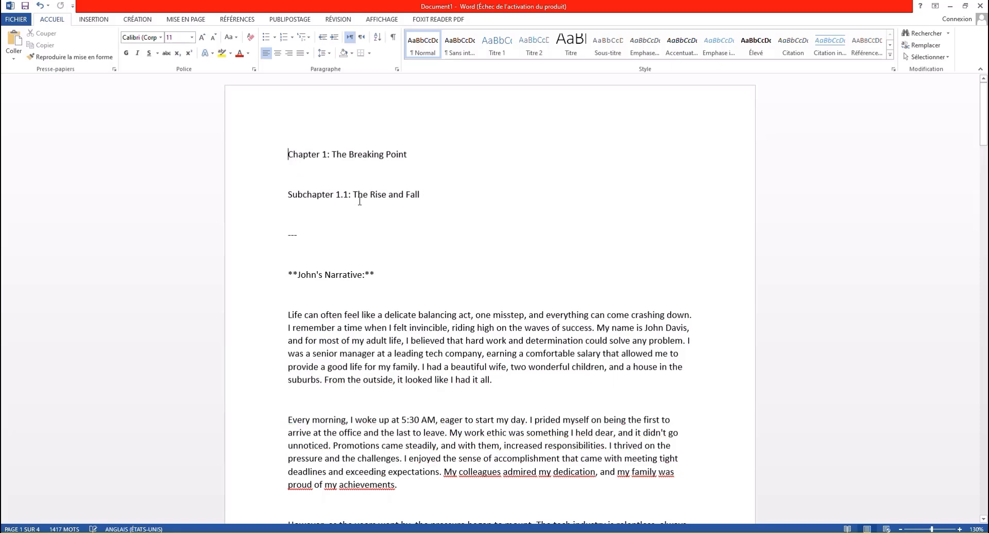
{"action": "triple_click", "coordinate": [338, 201]}
{"action": "left_click", "coordinate": [350, 224]}
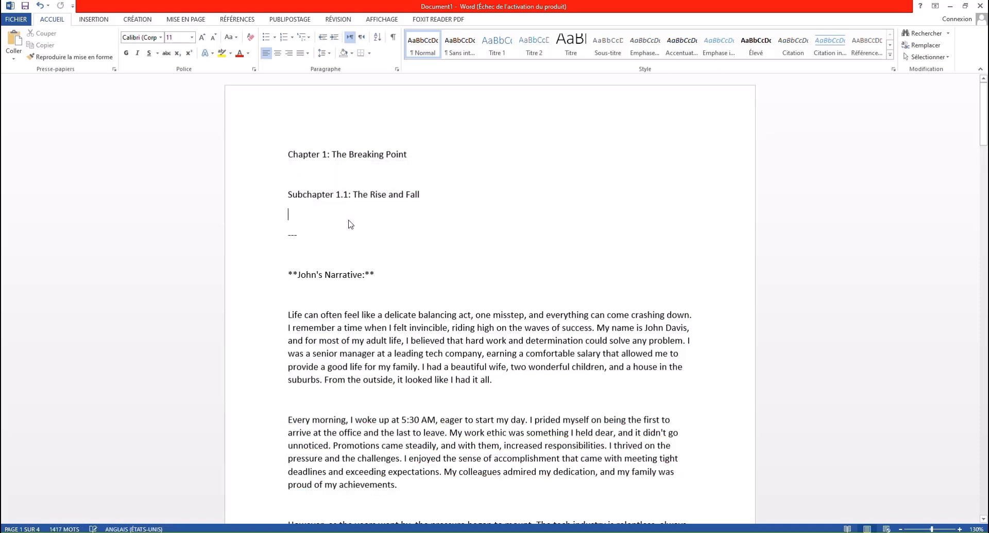
{"action": "left_click", "coordinate": [283, 238]}
{"action": "key", "text": "Delete"}
{"action": "key", "text": "Delete"}
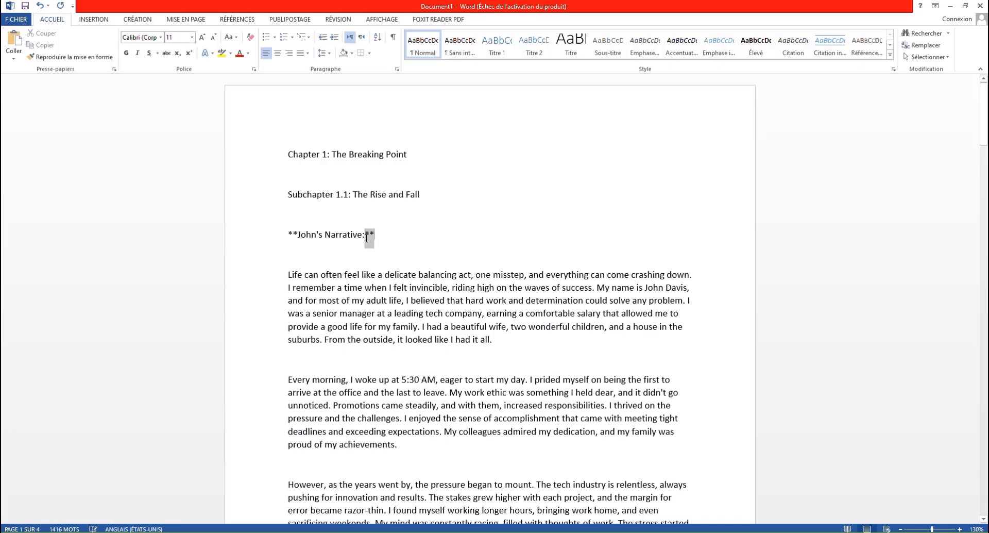
{"action": "mouse_move", "coordinate": [366, 237]}
{"action": "left_mouse_down"}
{"action": "mouse_move", "coordinate": [303, 235]}
{"action": "mouse_move", "coordinate": [365, 233]}
{"action": "left_mouse_up"}
{"action": "left_click", "coordinate": [347, 249]}
Remove the "####" marker from the "Subchapter 1.2: The Health Crisis" heading and delete the "---" separator below it.
{"action": "scroll", "coordinate": [347, 250], "scroll_direction": "down", "scroll_amount": 12}
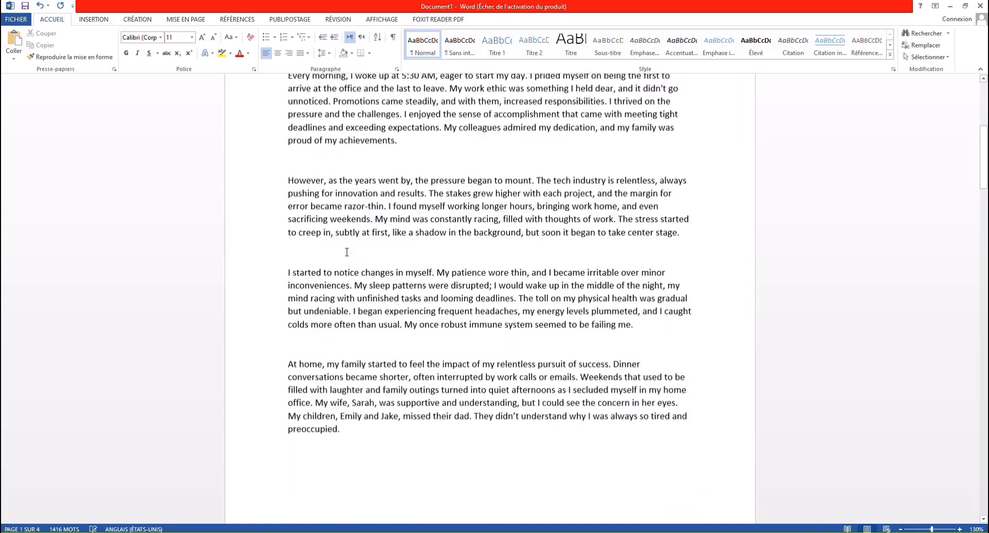
{"action": "scroll", "coordinate": [347, 252], "scroll_direction": "down", "scroll_amount": 6}
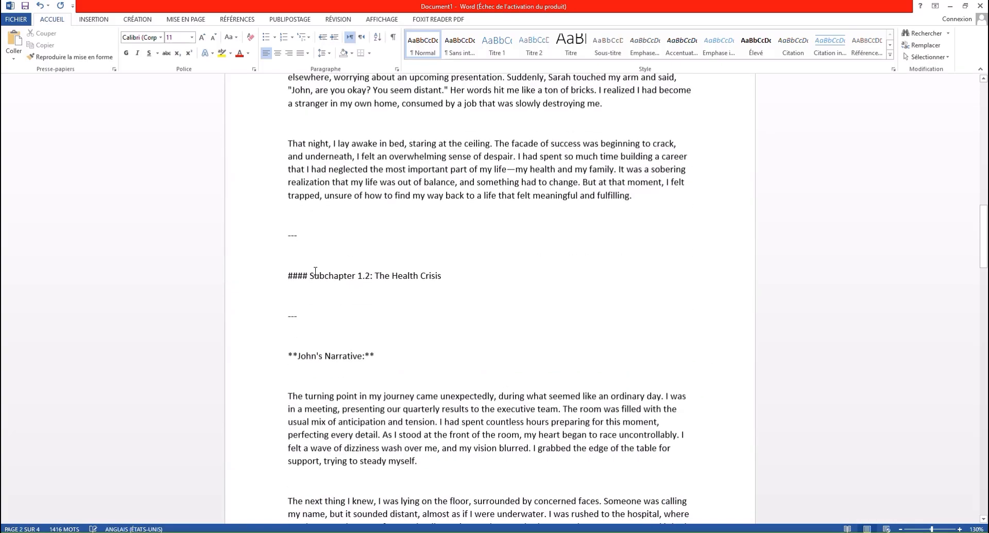
{"action": "left_click_drag", "start_coordinate": [308, 276], "coordinate": [287, 276]}
{"action": "key", "text": "BackSpace"}
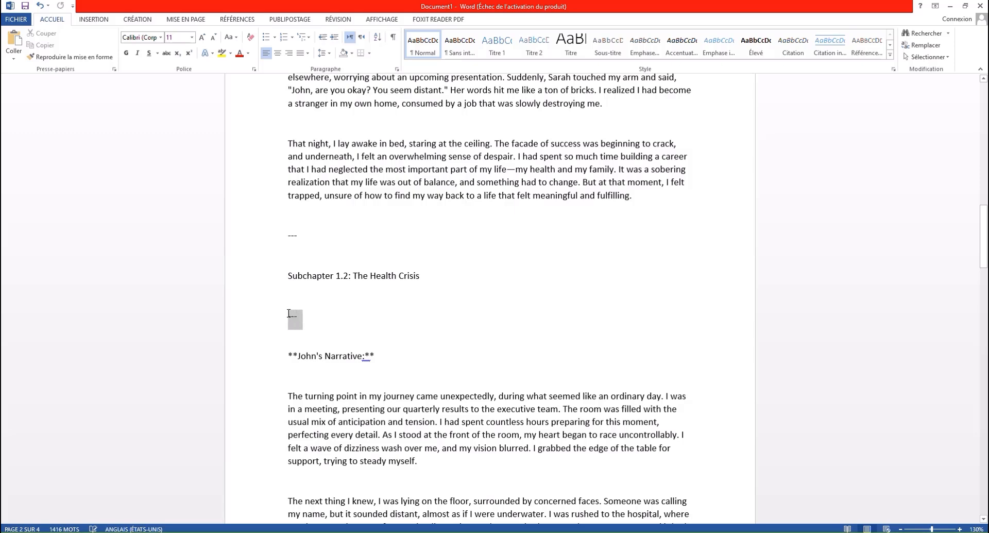
{"action": "key", "text": "BackSpace"}
{"action": "key", "text": "BackSpace"}
Make the Subchapter 1.2 and Subchapter 1.1 headings bold.
{"action": "triple_click", "coordinate": [350, 283]}
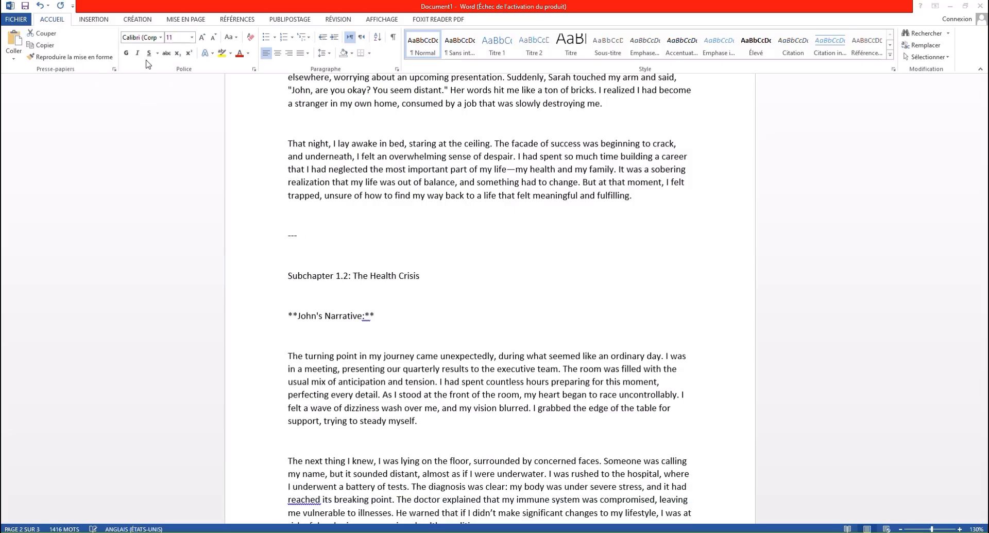
{"action": "left_click", "coordinate": [126, 53]}
{"action": "scroll", "coordinate": [392, 288], "scroll_direction": "up", "scroll_amount": 7}
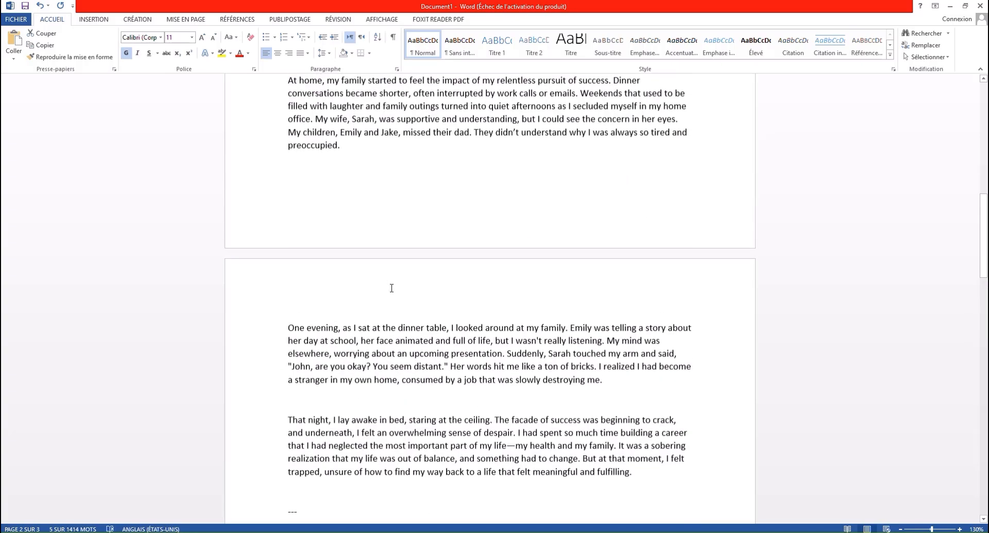
{"action": "scroll", "coordinate": [392, 288], "scroll_direction": "up", "scroll_amount": 14}
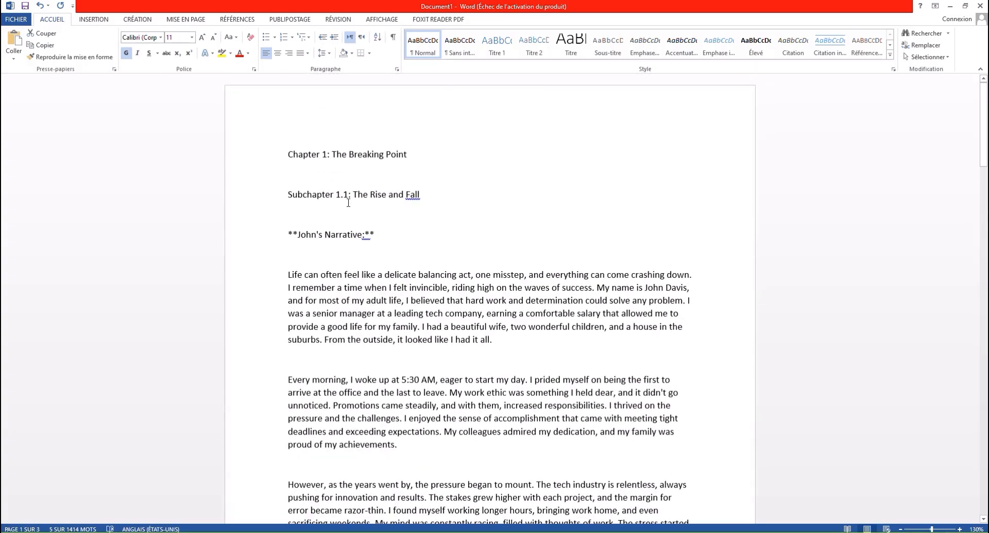
{"action": "triple_click", "coordinate": [348, 202]}
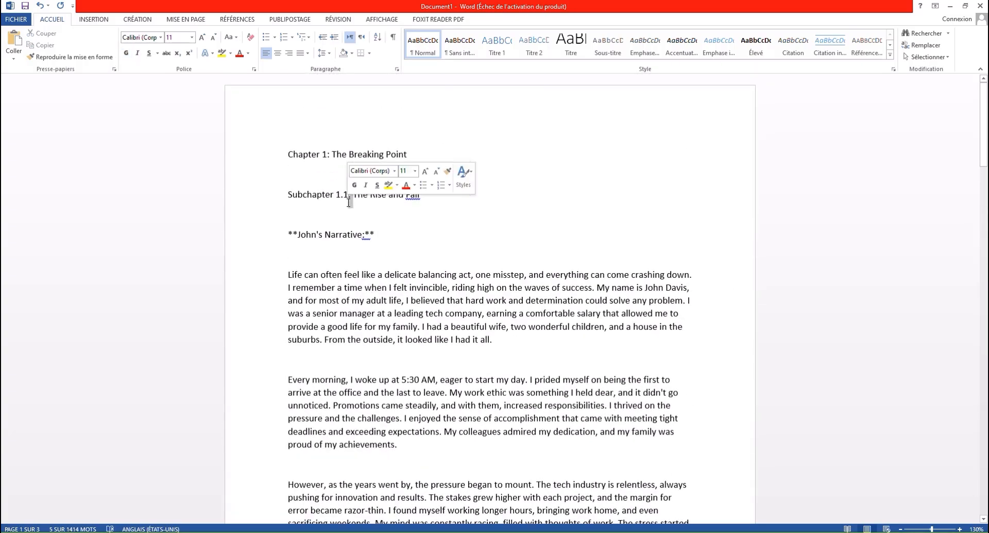
{"action": "left_click", "coordinate": [126, 53]}
Set the "Chapter 1: The Breaking Point" heading to font size 14 and make it bold.
{"action": "triple_click", "coordinate": [340, 156]}
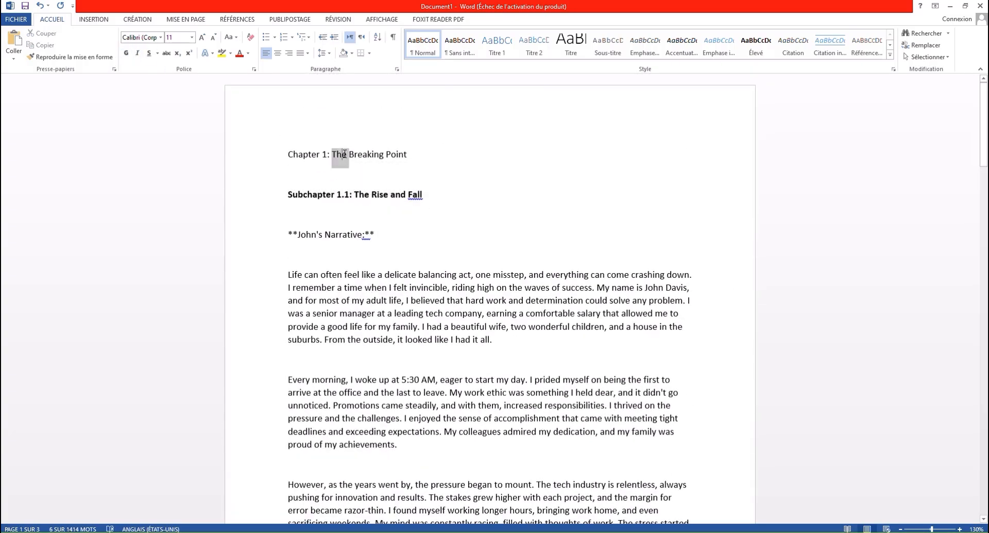
{"action": "left_click", "coordinate": [175, 37]}
{"action": "type", "text": "14"}
{"action": "key", "text": "Return"}
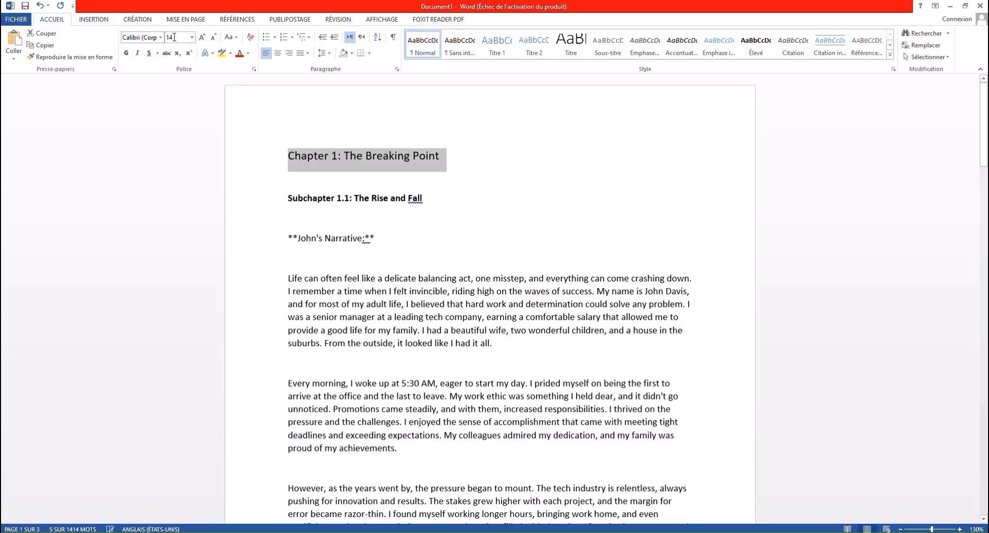
{"action": "left_click", "coordinate": [126, 53]}
{"action": "left_click", "coordinate": [545, 290]}
Start a new empty paragraph after the last sentence of Chapter 1 at the end of the document.
{"action": "scroll", "coordinate": [545, 290], "scroll_direction": "down", "scroll_amount": 15}
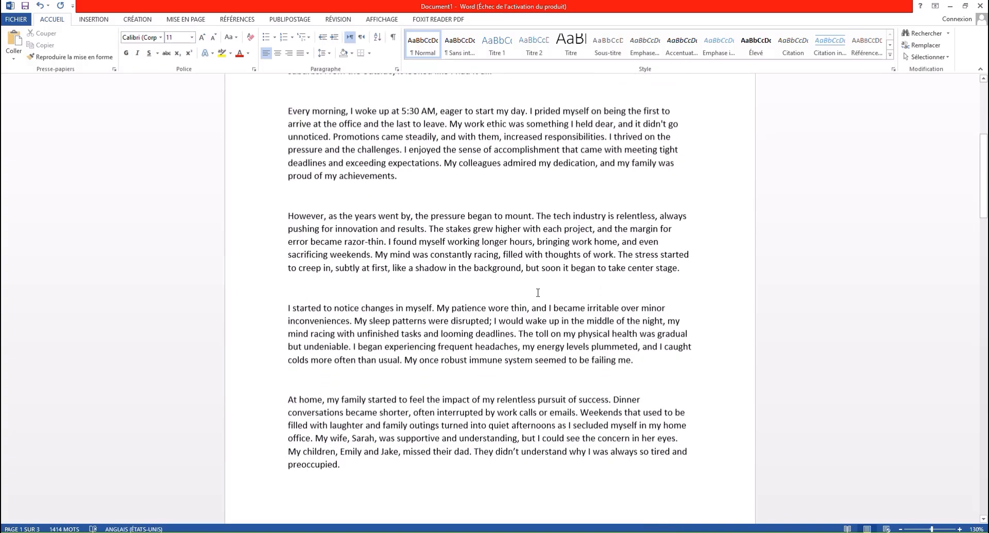
{"action": "scroll", "coordinate": [545, 290], "scroll_direction": "down", "scroll_amount": 10}
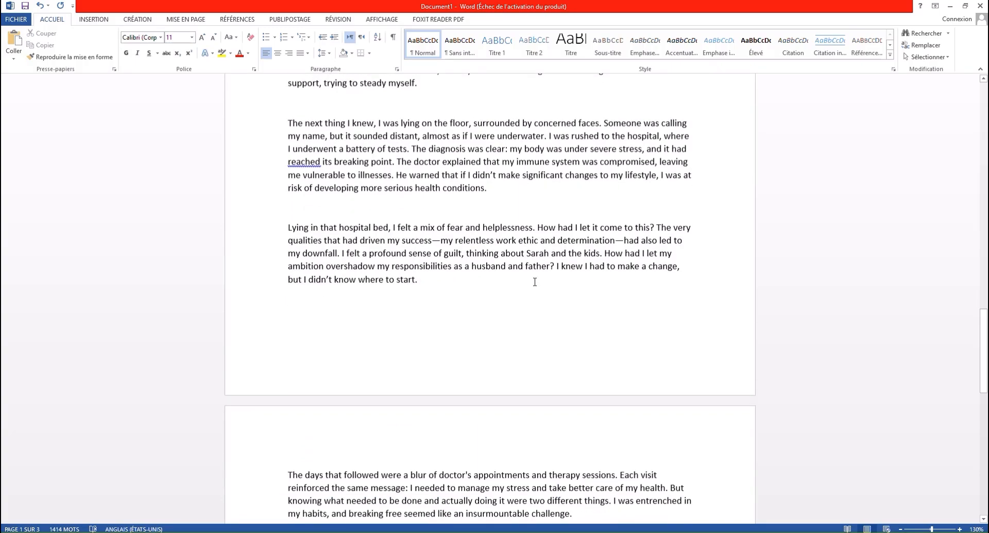
{"action": "scroll", "coordinate": [518, 317], "scroll_direction": "down", "scroll_amount": 7}
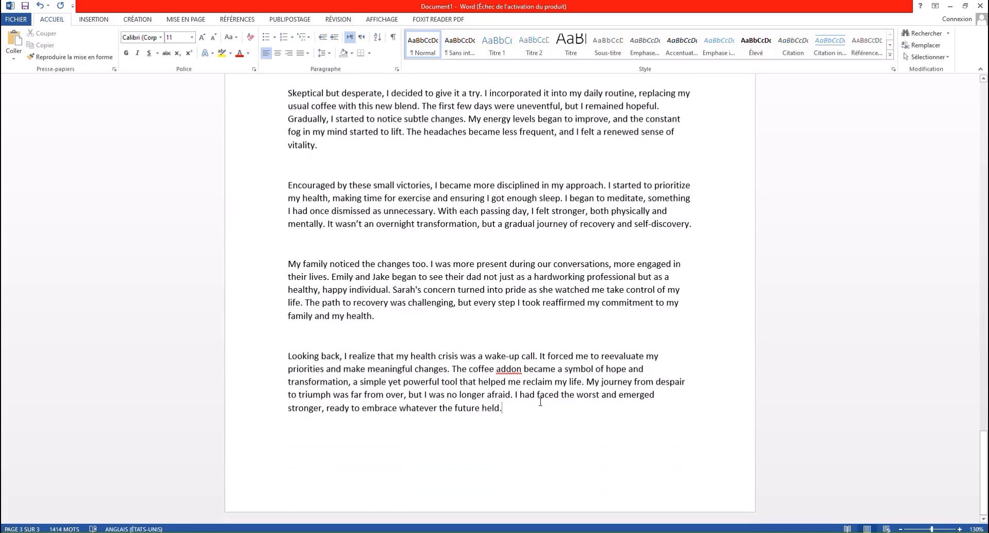
{"action": "key", "text": "Return"}
Switch to ChatGPT and reply "YES" so that it generates the second chapter.
{"action": "key", "text": "alt+Tab"}
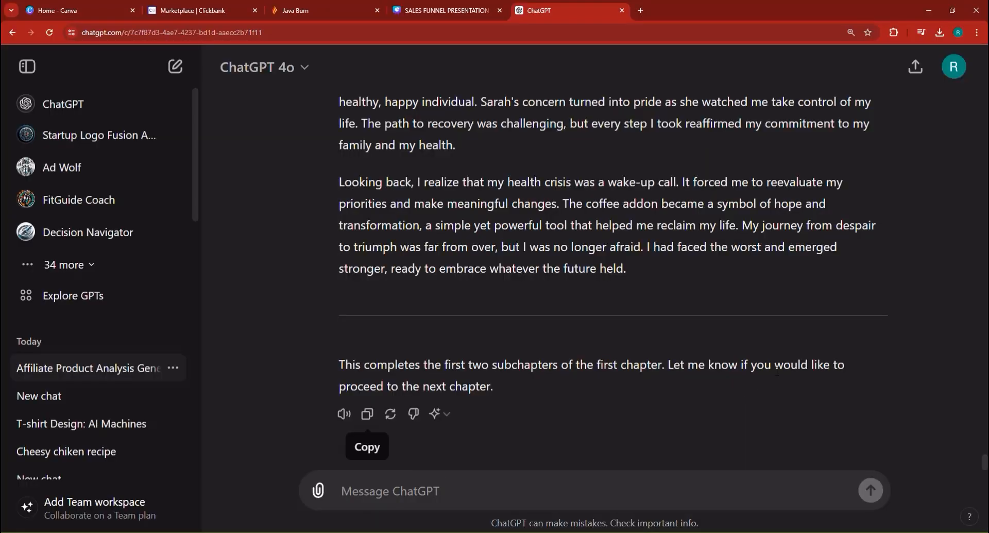
{"action": "left_click", "coordinate": [492, 497]}
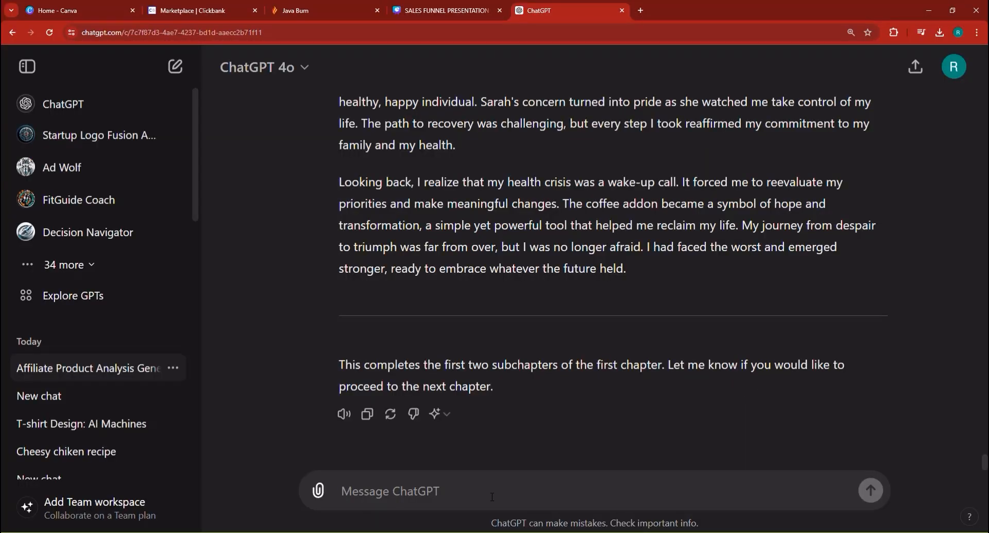
{"action": "type", "text": "YES"}
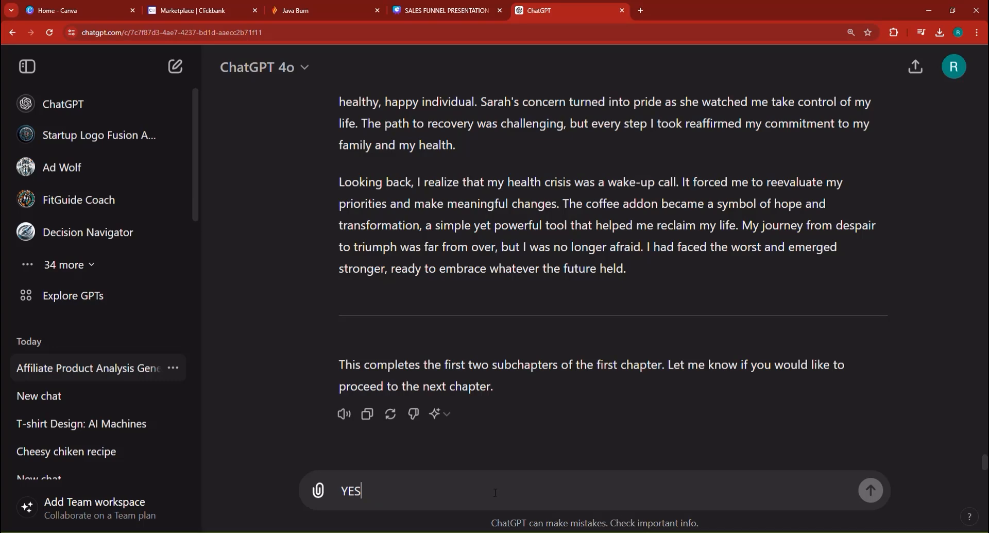
{"action": "key", "text": "Return"}
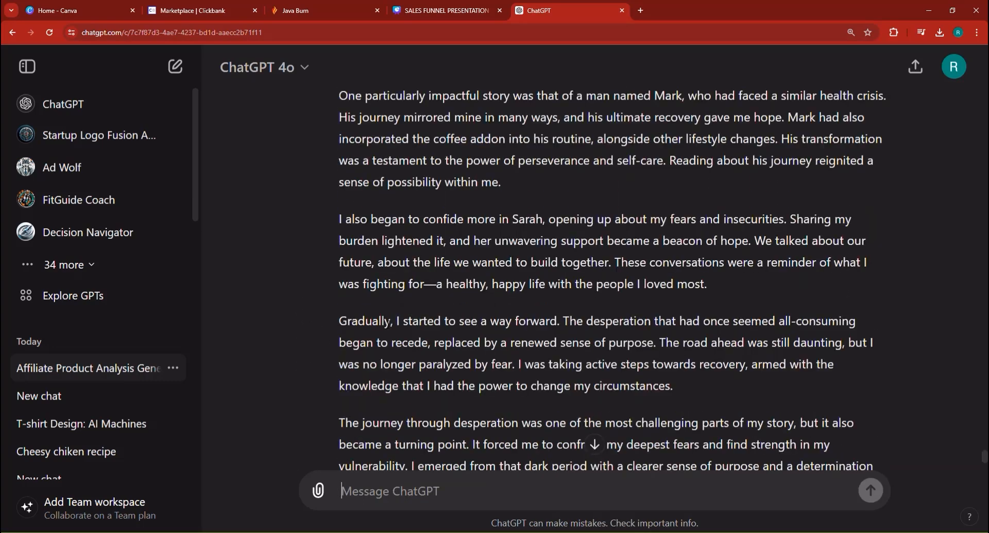
Copy the complete Chapter 2 response and paste it as text only at the end of the Word document.
{"action": "scroll", "coordinate": [391, 319], "scroll_direction": "down", "scroll_amount": 5}
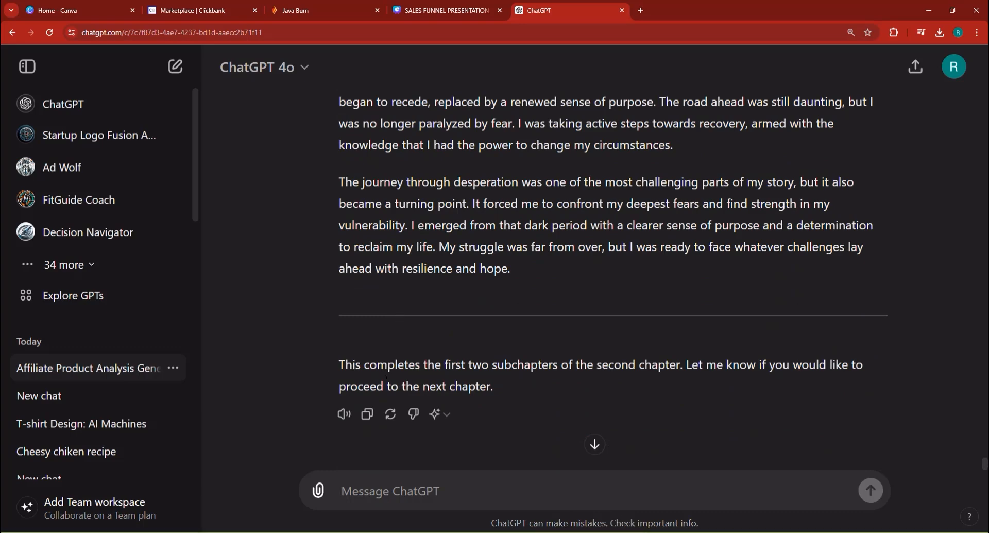
{"action": "left_click", "coordinate": [368, 416]}
{"action": "left_click", "coordinate": [371, 531]}
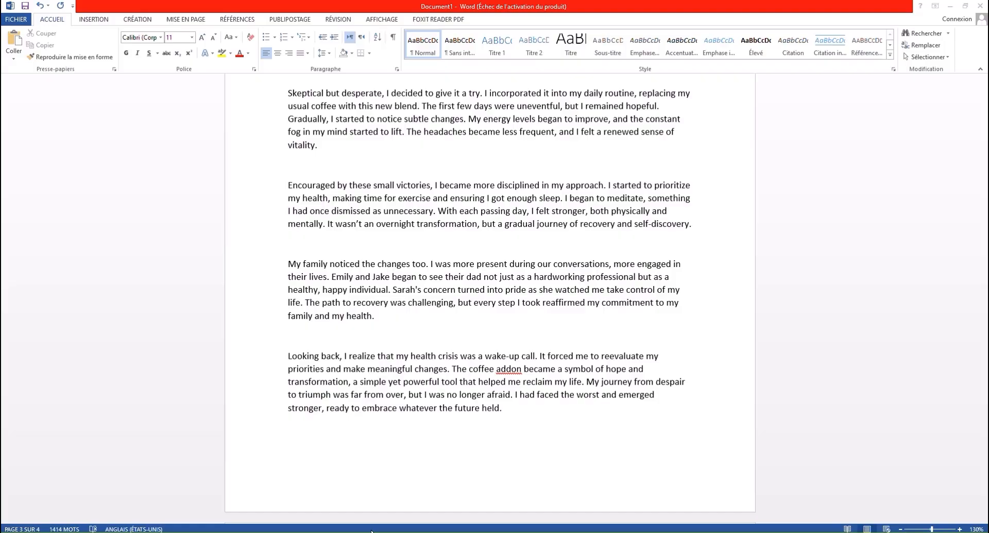
{"action": "left_click", "coordinate": [319, 445]}
{"action": "right_click", "coordinate": [304, 429]}
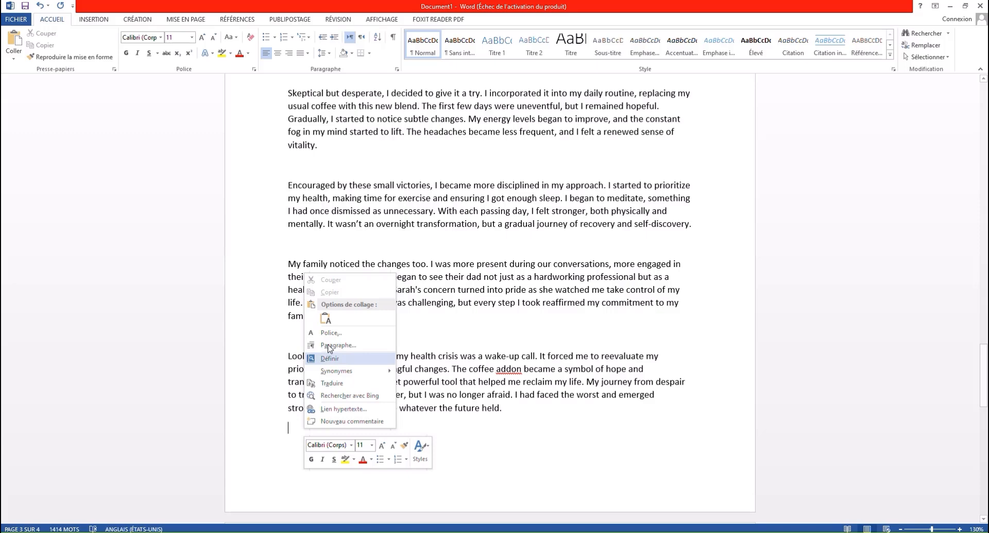
{"action": "left_click", "coordinate": [325, 318]}
Delete the closing remark about the next chapter and the "---" separator above it from the end of Chapter 2.
{"action": "scroll", "coordinate": [400, 350], "scroll_direction": "down", "scroll_amount": 4}
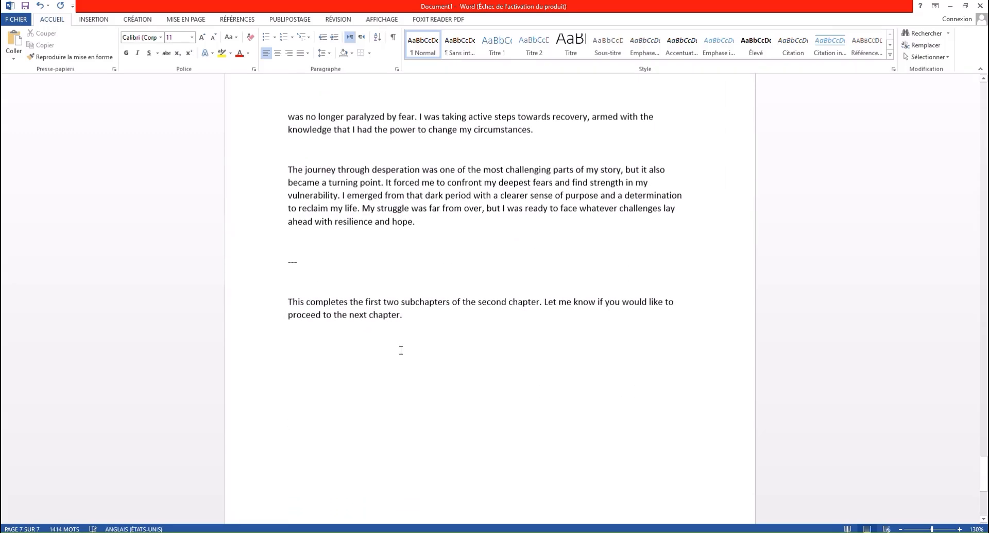
{"action": "left_click", "coordinate": [296, 266], "text": "shift"}
{"action": "key", "text": "Delete"}
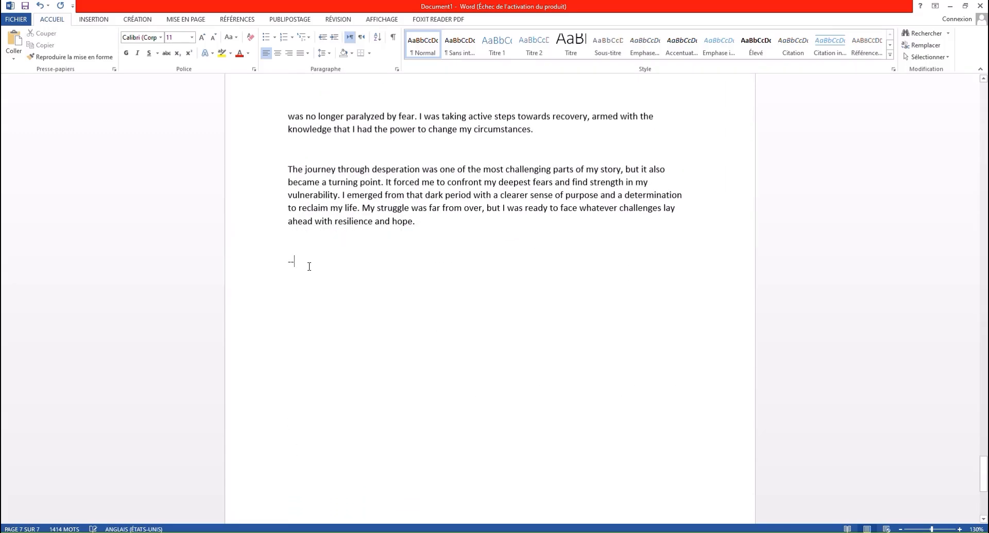
{"action": "key", "text": "BackSpace"}
{"action": "key", "text": "BackSpace"}
{"action": "key", "text": "BackSpace"}
Delete the "---" separators below and above the "Subchapter 2.2: Desperation Sets In" heading.
{"action": "scroll", "coordinate": [336, 303], "scroll_direction": "up", "scroll_amount": 11}
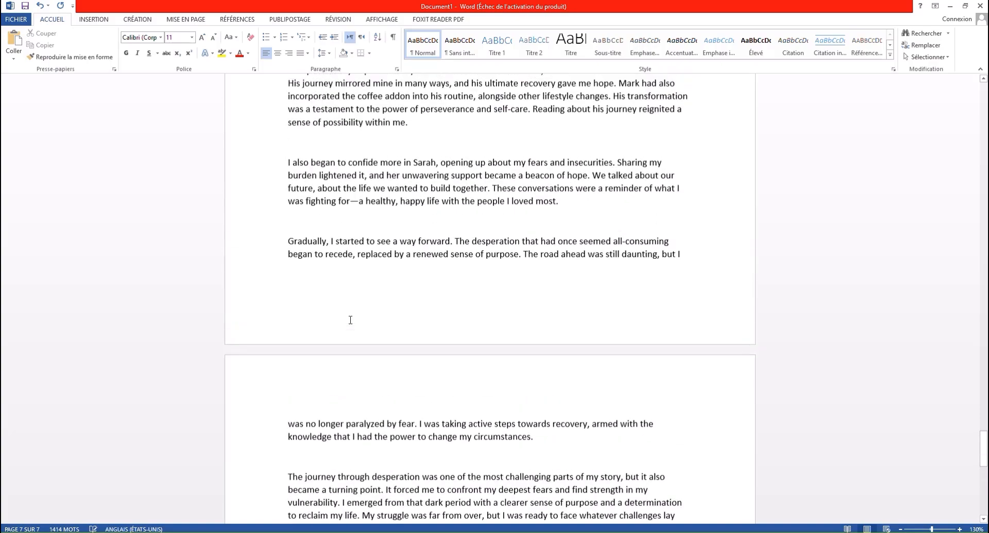
{"action": "scroll", "coordinate": [354, 327], "scroll_direction": "up", "scroll_amount": 14}
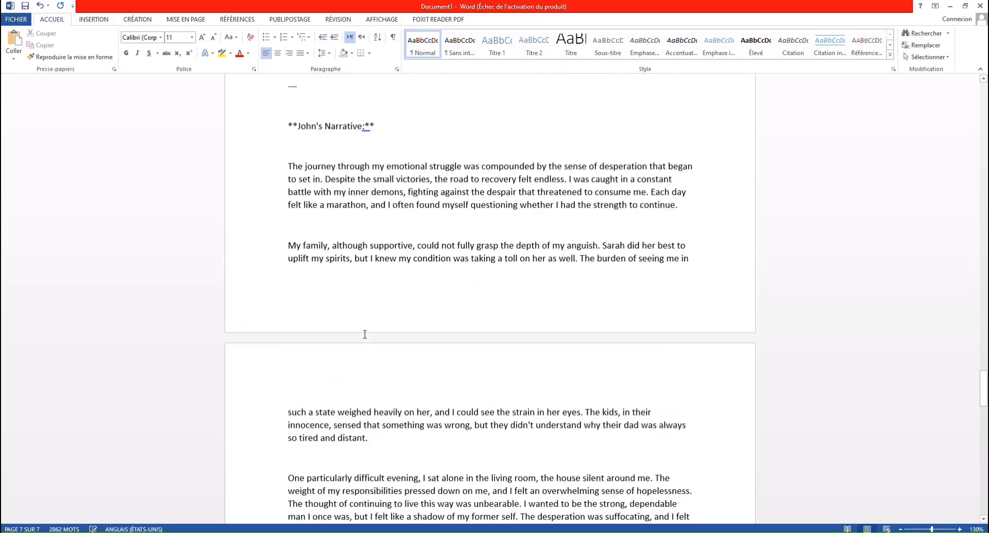
{"action": "scroll", "coordinate": [350, 309], "scroll_direction": "up", "scroll_amount": 1}
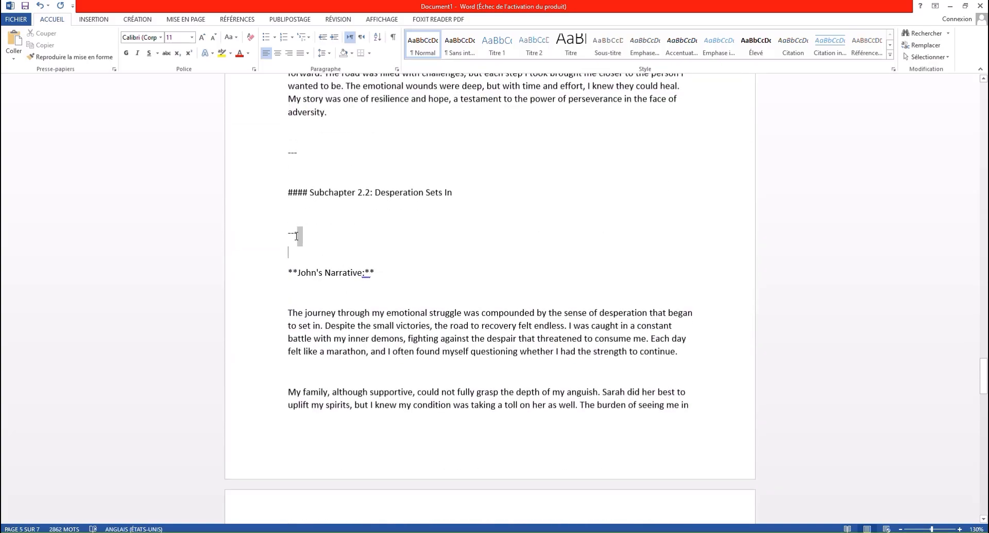
{"action": "left_click_drag", "start_coordinate": [297, 236], "coordinate": [282, 219]}
{"action": "key", "text": "BackSpace"}
{"action": "scroll", "coordinate": [338, 288], "scroll_direction": "up", "scroll_amount": 3}
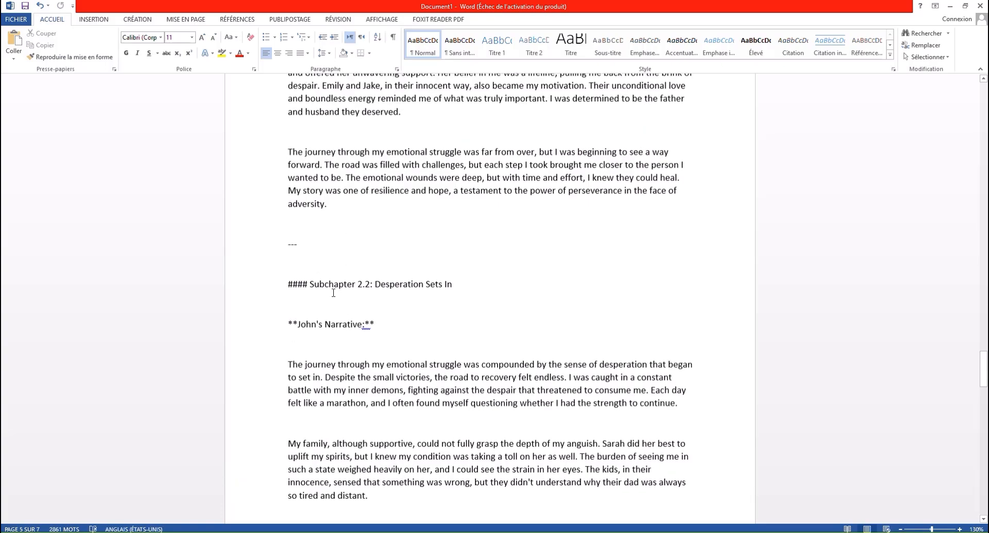
{"action": "left_click", "coordinate": [333, 292]}
{"action": "left_click_drag", "start_coordinate": [296, 242], "coordinate": [287, 221]}
{"action": "key", "text": "BackSpace"}
Delete the "---" separator below the "Subchapter 2.1: The Emotional Struggle" heading, keeping one empty line there.
{"action": "scroll", "coordinate": [340, 293], "scroll_direction": "up", "scroll_amount": 8}
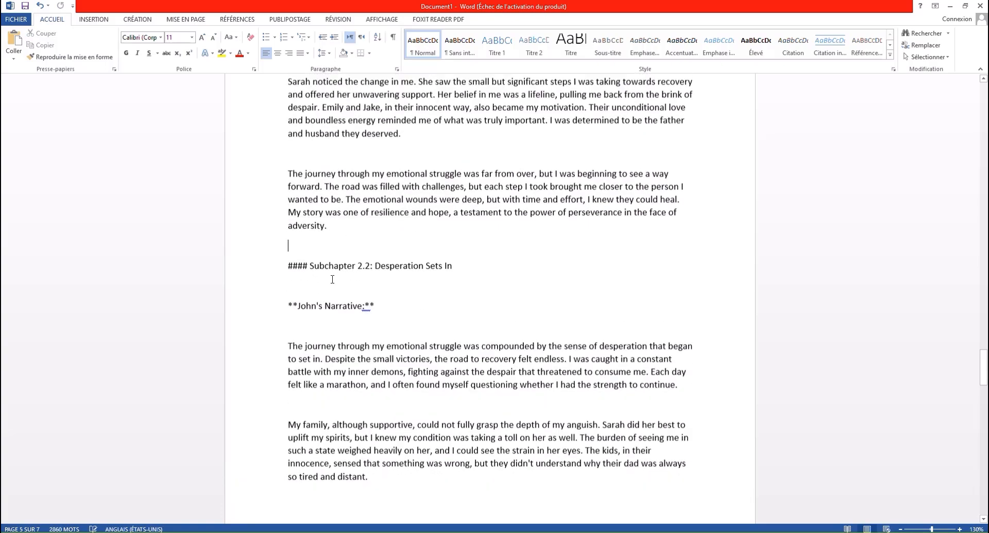
{"action": "scroll", "coordinate": [348, 300], "scroll_direction": "up", "scroll_amount": 17}
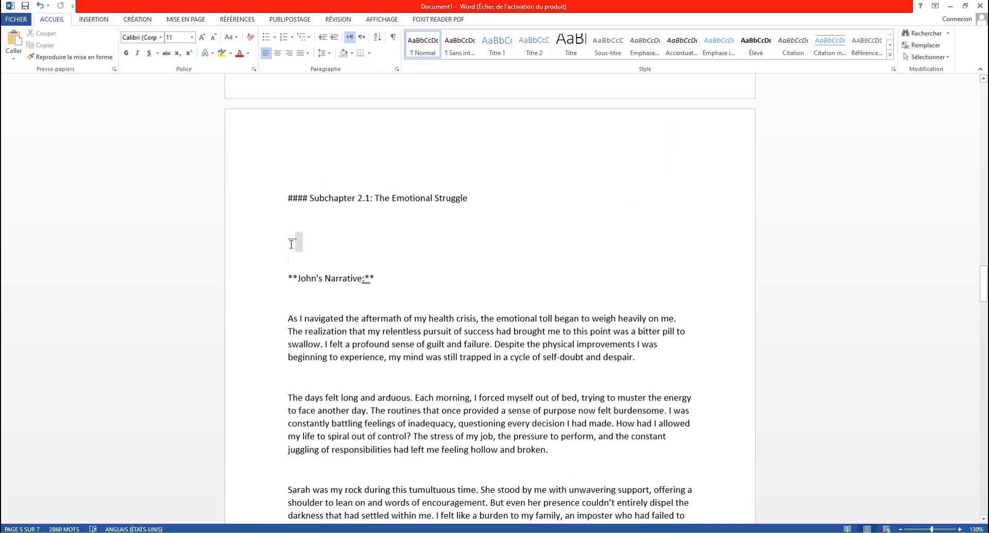
{"action": "key", "text": "BackSpace"}
{"action": "key", "text": "BackSpace"}
{"action": "key", "text": "BackSpace"}
{"action": "key", "text": "Return"}
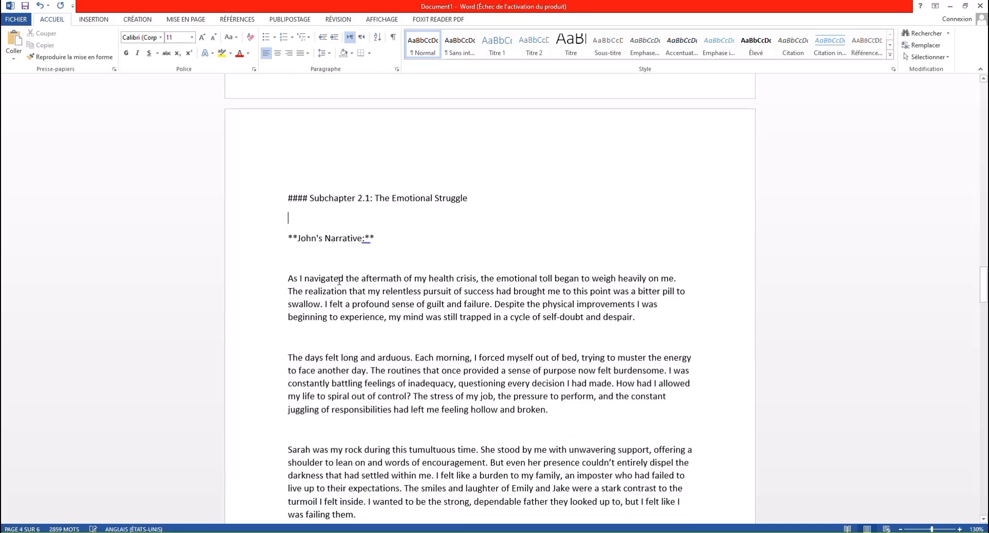
Remove the "####" markers from the Subchapter 2.1 and Subchapter 2.2 headings and make both headings bold.
{"action": "left_click", "coordinate": [339, 201]}
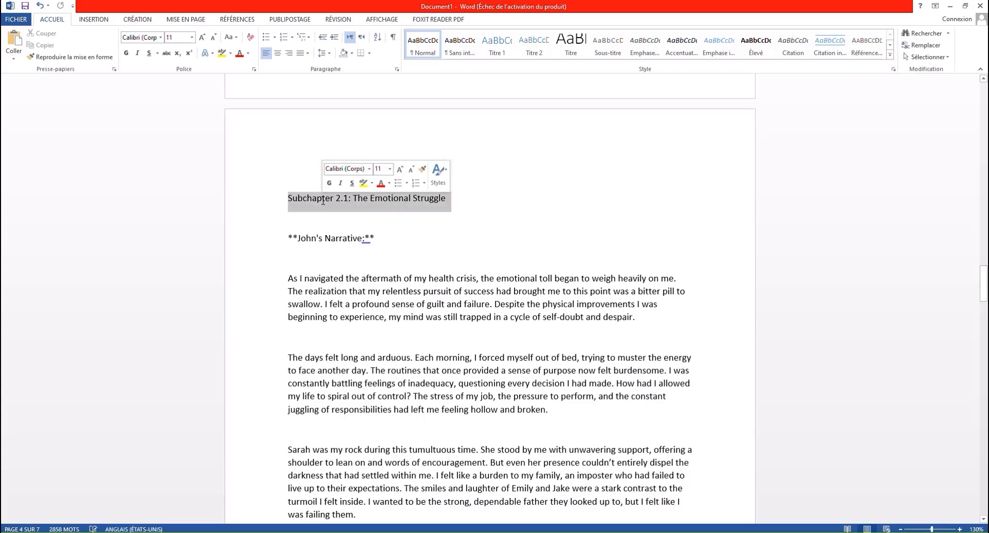
{"action": "left_click", "coordinate": [127, 54]}
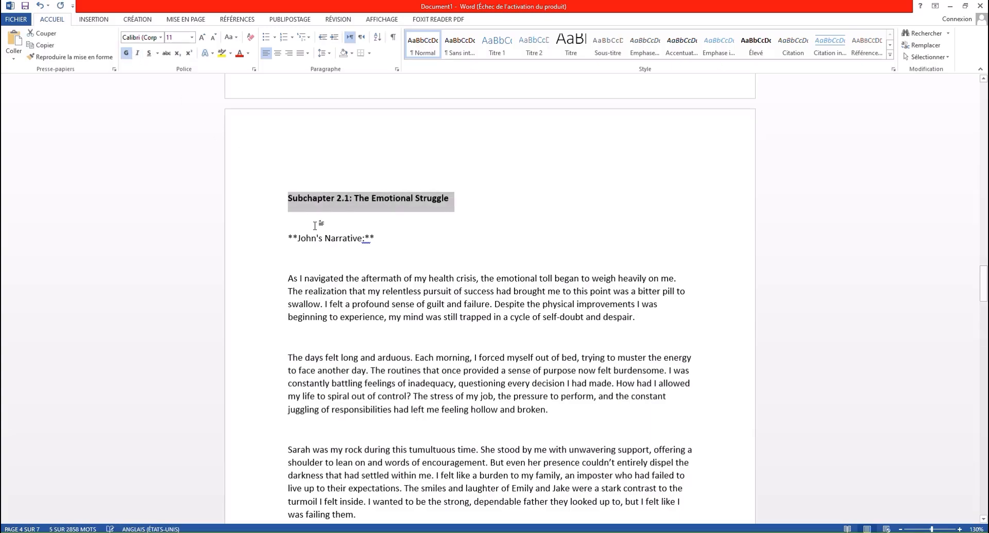
{"action": "scroll", "coordinate": [351, 253], "scroll_direction": "down", "scroll_amount": 20}
{"action": "scroll", "coordinate": [356, 256], "scroll_direction": "down", "scroll_amount": 3}
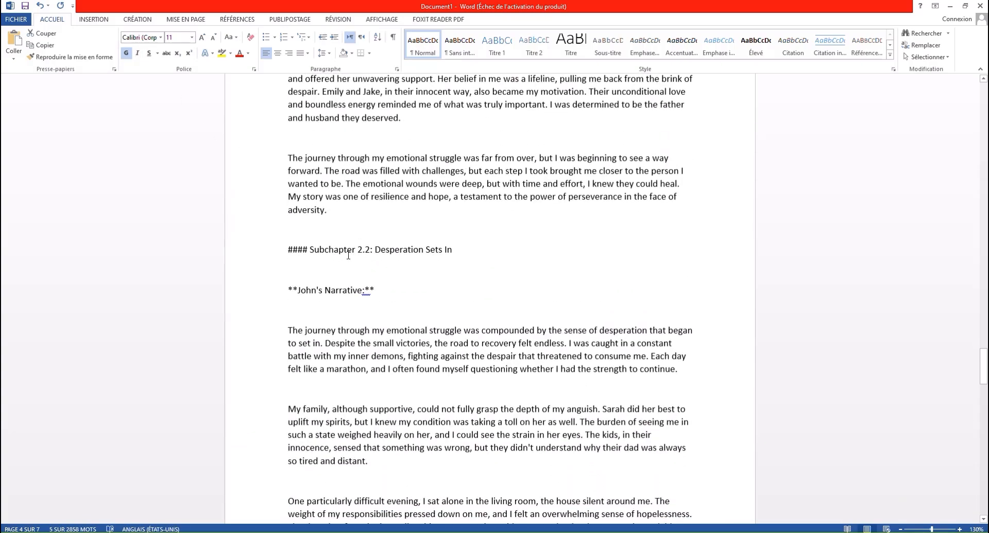
{"action": "double_click", "coordinate": [300, 252]}
{"action": "key", "text": "BackSpace"}
{"action": "left_click_drag", "start_coordinate": [288, 251], "coordinate": [436, 250]}
{"action": "left_click", "coordinate": [126, 53]}
{"action": "scroll", "coordinate": [468, 289], "scroll_direction": "up", "scroll_amount": 20}
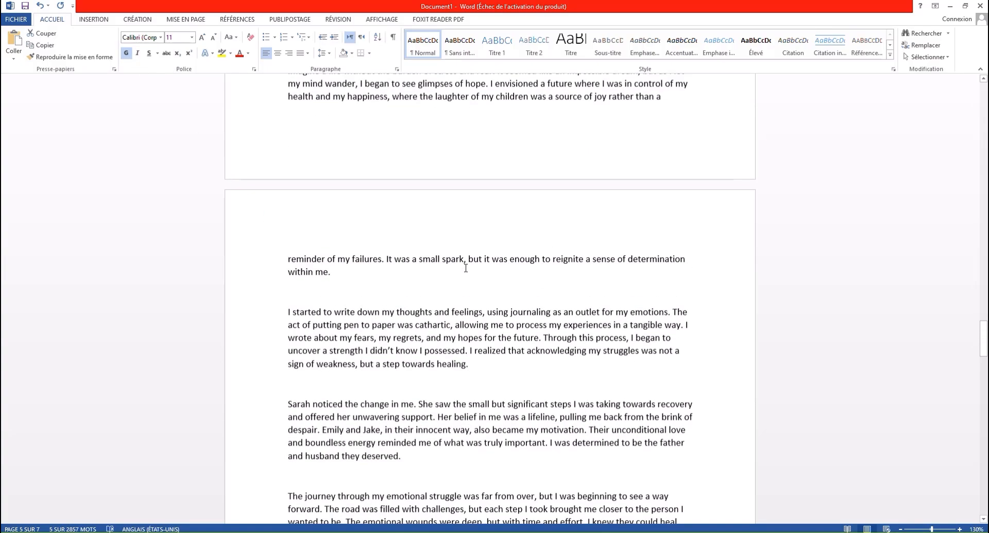
Remove the "###" marker from the "Chapter 2: The Depths of Despair" heading.
{"action": "scroll", "coordinate": [469, 293], "scroll_direction": "up", "scroll_amount": 15}
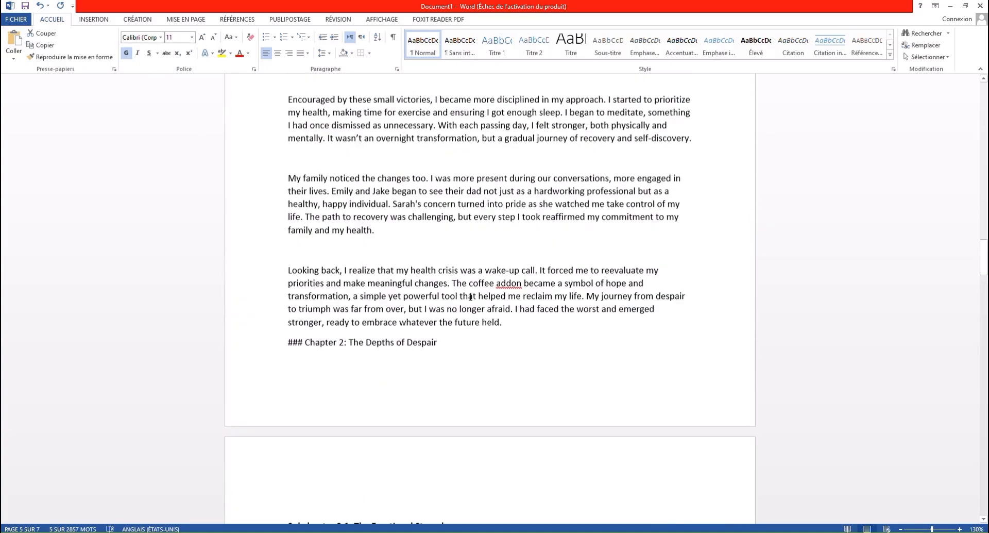
{"action": "scroll", "coordinate": [469, 297], "scroll_direction": "up", "scroll_amount": 15}
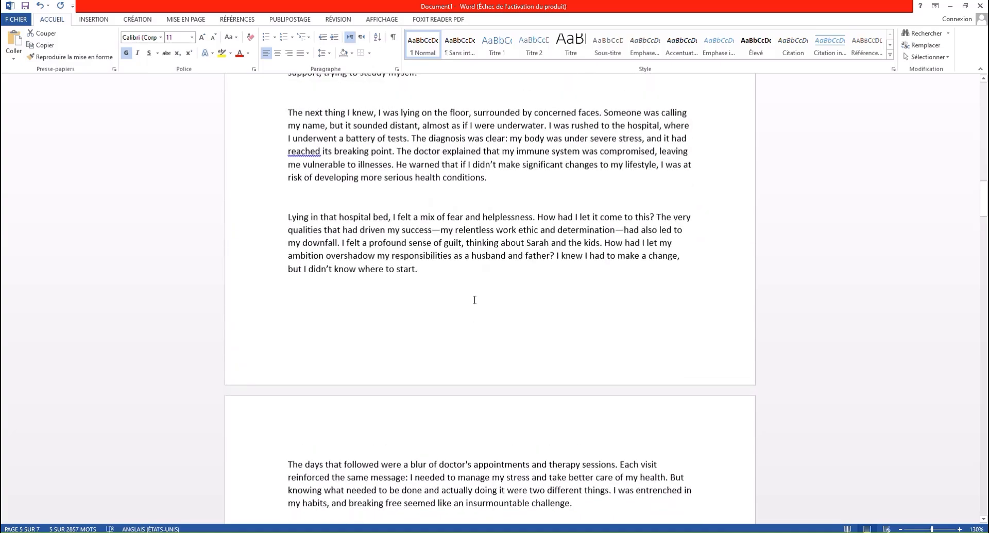
{"action": "scroll", "coordinate": [387, 288], "scroll_direction": "down", "scroll_amount": 15}
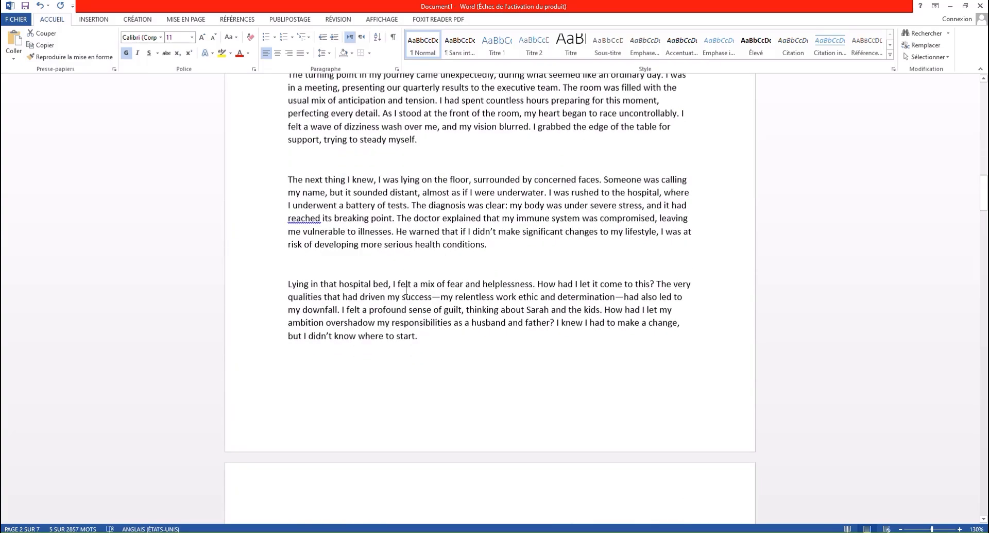
{"action": "scroll", "coordinate": [405, 287], "scroll_direction": "down", "scroll_amount": 3}
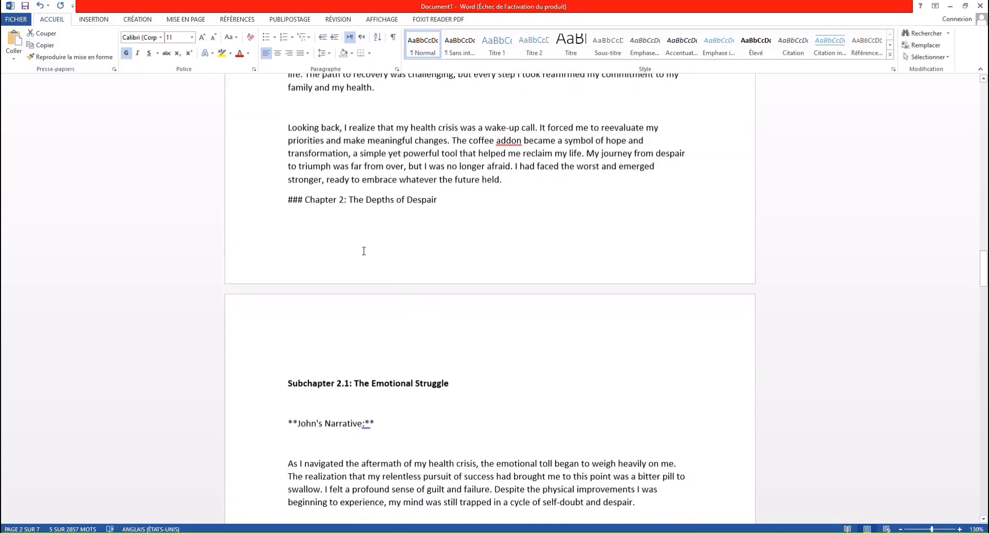
{"action": "left_click_drag", "start_coordinate": [304, 199], "coordinate": [287, 199]}
{"action": "key", "text": "BackSpace"}
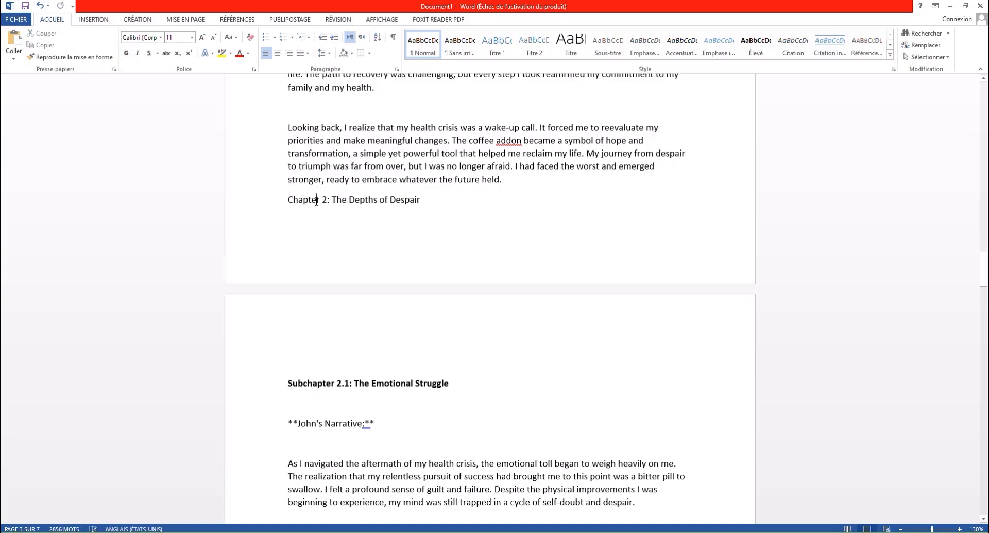
Set the "Chapter 2: The Depths of Despair" heading to font size 14 and make it bold.
{"action": "triple_click", "coordinate": [311, 202]}
{"action": "left_click", "coordinate": [174, 36]}
{"action": "type", "text": "1"}
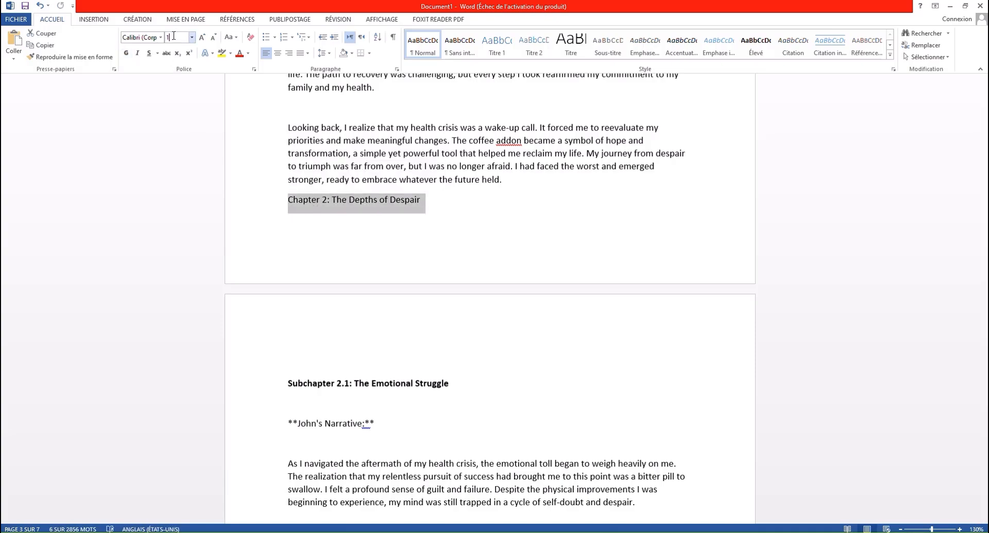
{"action": "type", "text": "4"}
{"action": "key", "text": "Return"}
{"action": "left_click", "coordinate": [126, 52]}
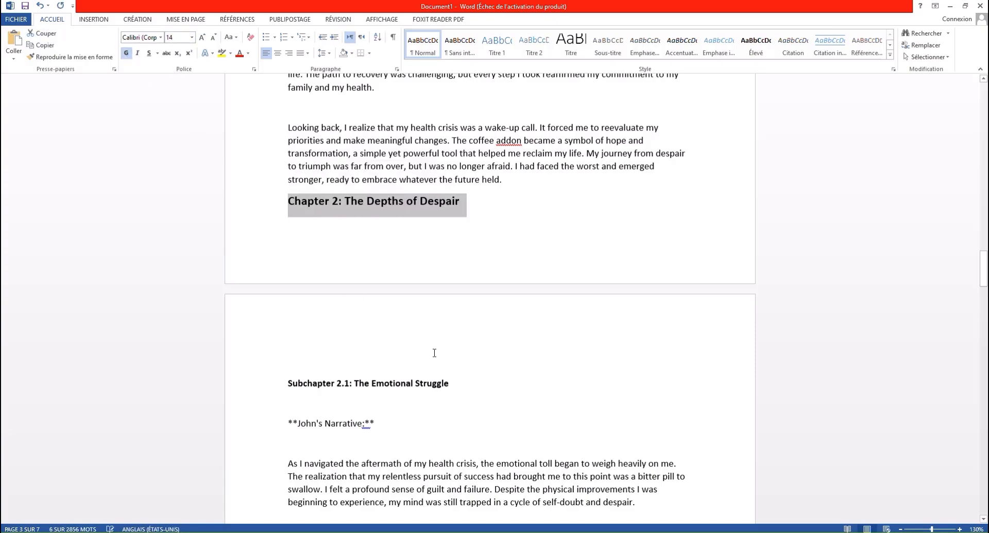
Place the insertion point below the last paragraph of Chapter 2, at the end of the document.
{"action": "scroll", "coordinate": [435, 352], "scroll_direction": "down", "scroll_amount": 15}
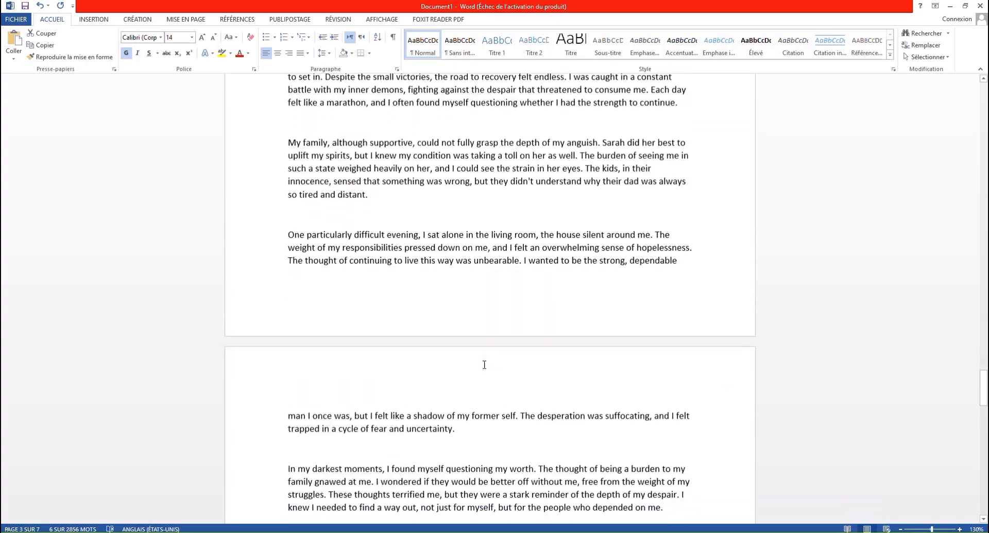
{"action": "scroll", "coordinate": [484, 364], "scroll_direction": "down", "scroll_amount": 15}
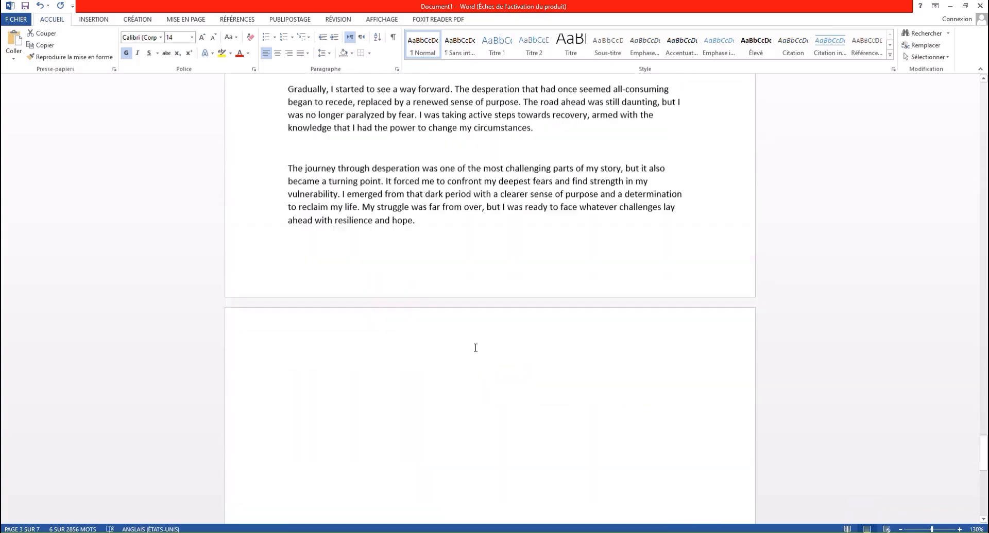
{"action": "scroll", "coordinate": [475, 347], "scroll_direction": "up", "scroll_amount": 1}
{"action": "left_click", "coordinate": [470, 280]}
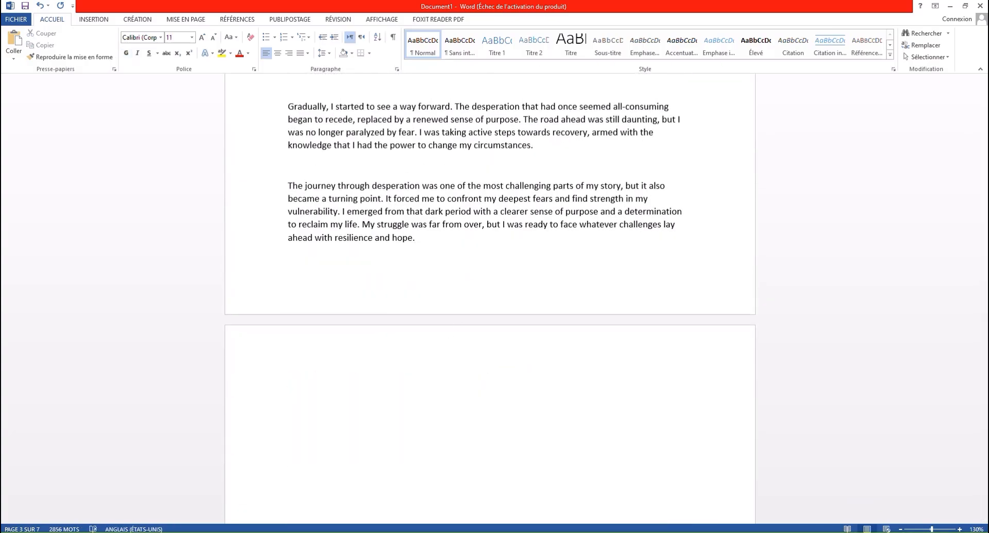
Switch to ChatGPT and reply "yes" to have the next chapter written.
{"action": "key", "text": "alt+Tab"}
{"action": "left_click", "coordinate": [381, 499]}
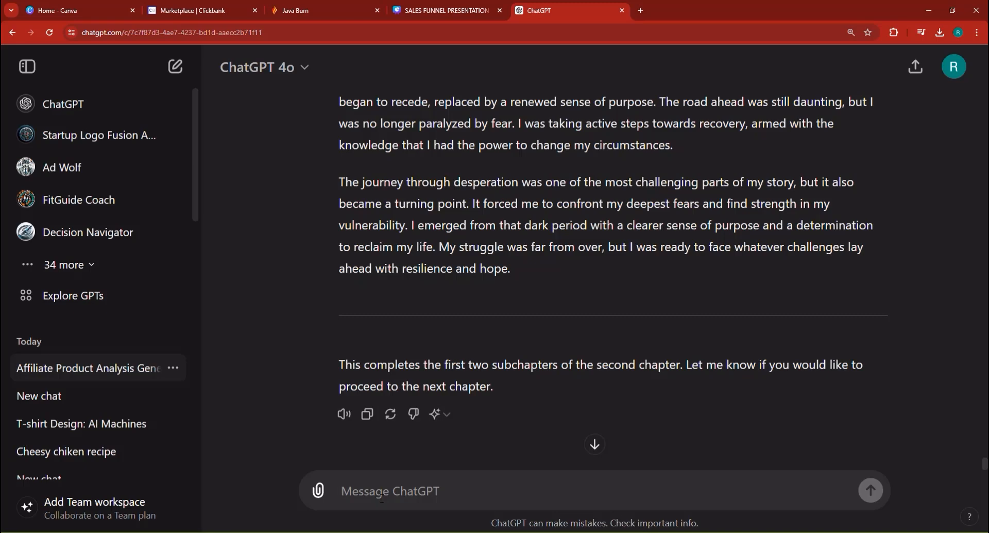
{"action": "type", "text": "yo"}
{"action": "key", "text": "BackSpace"}
{"action": "key", "text": "BackSpace"}
{"action": "type", "text": "e"}
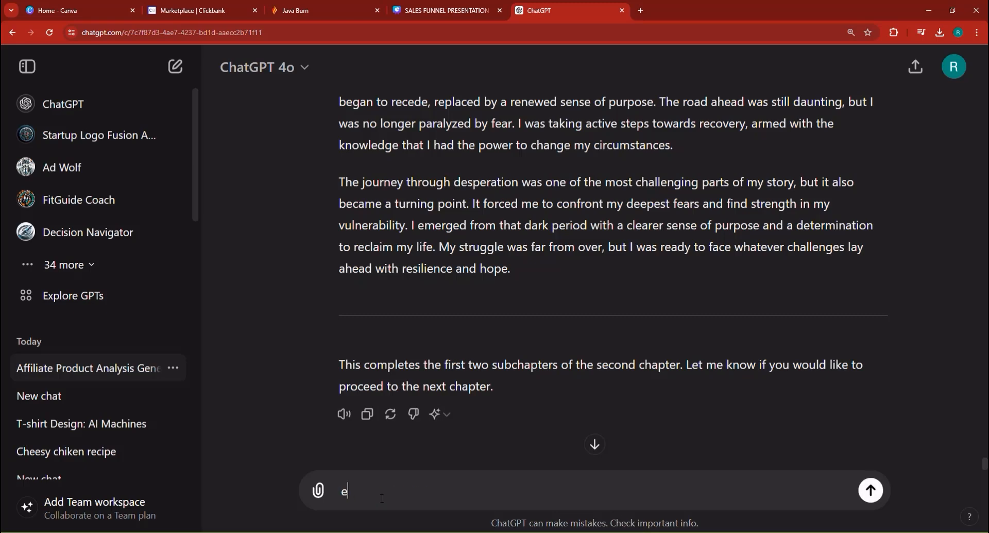
{"action": "key", "text": "BackSpace"}
{"action": "type", "text": "yes"}
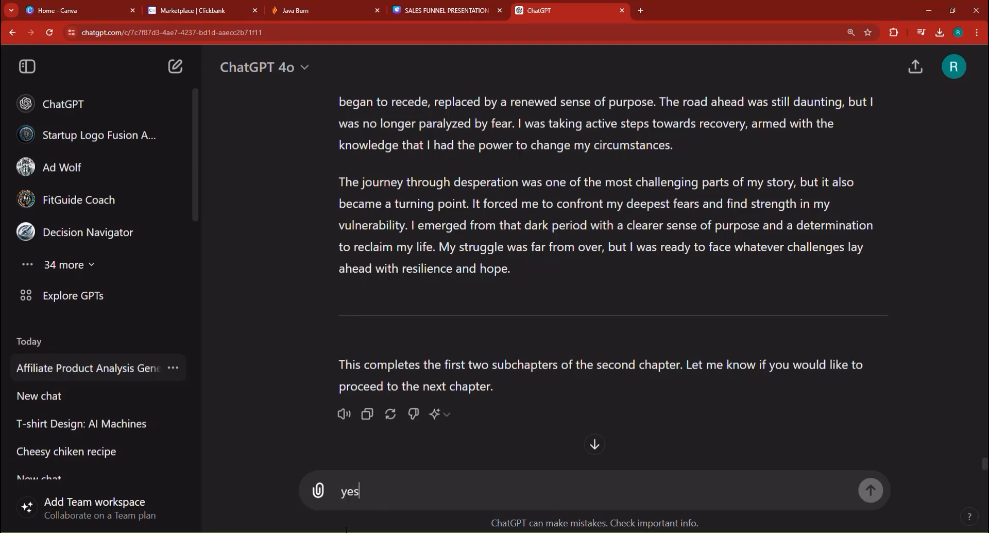
Switch back to Word and look through the assembled document from the Chapter 1 heading to the end.
{"action": "key", "text": "alt+Tab"}
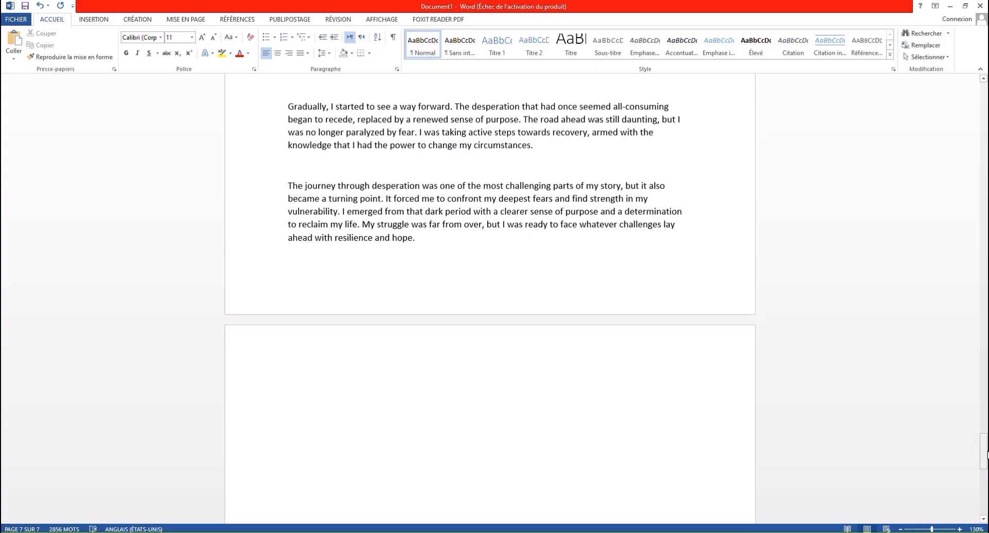
{"action": "left_click_drag", "start_coordinate": [984, 451], "coordinate": [983, 85]}
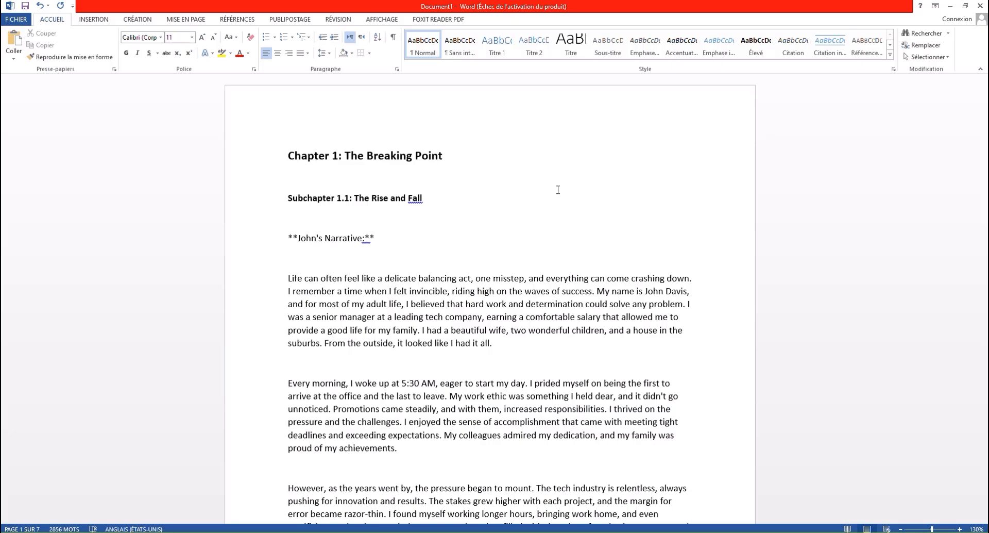
{"action": "scroll", "coordinate": [557, 190], "scroll_direction": "down", "scroll_amount": 3}
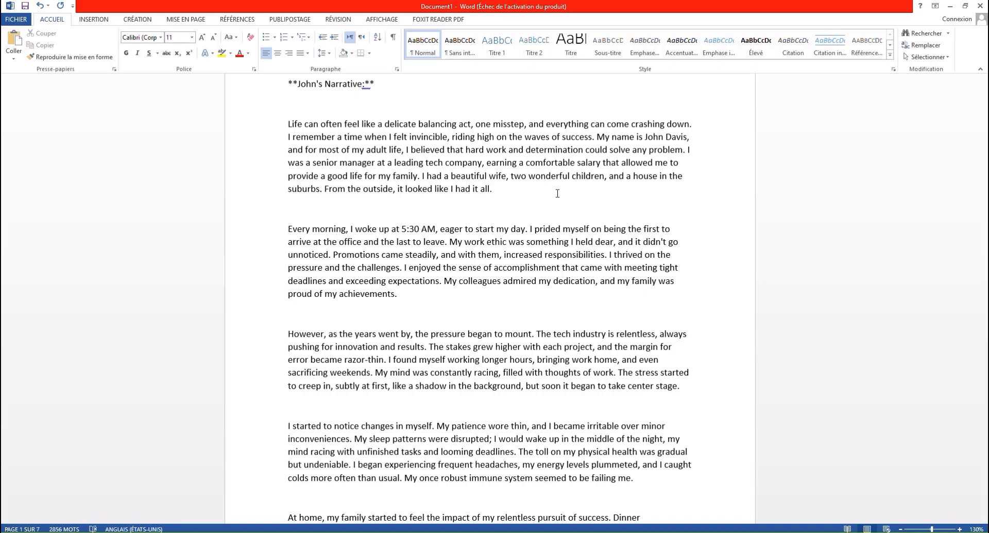
{"action": "scroll", "coordinate": [557, 191], "scroll_direction": "down", "scroll_amount": 15}
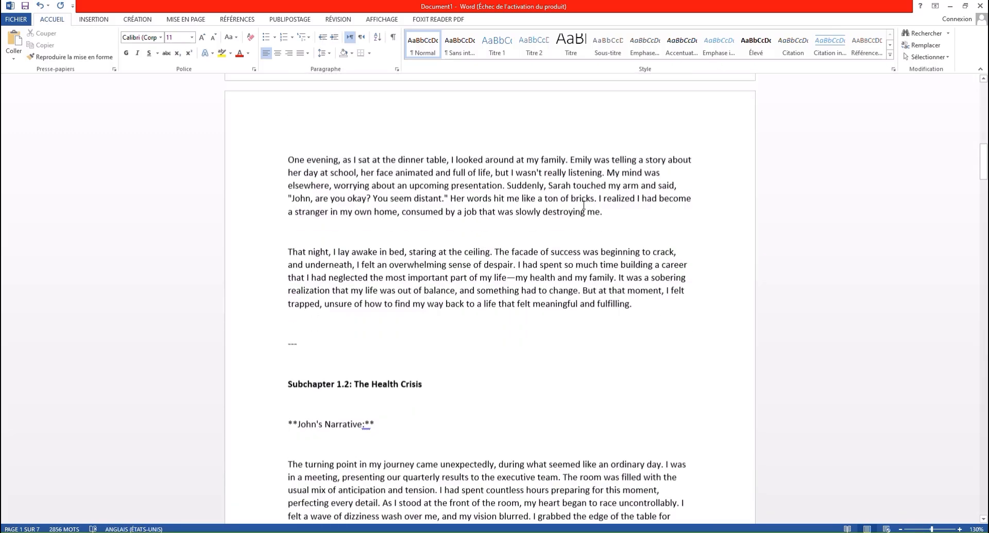
{"action": "left_click_drag", "start_coordinate": [983, 173], "coordinate": [984, 478]}
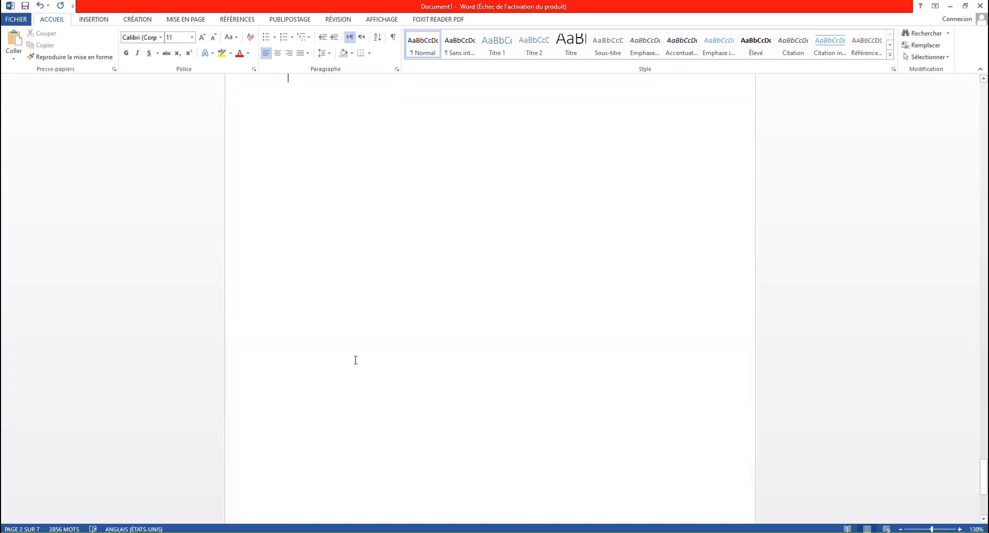
{"action": "scroll", "coordinate": [309, 323], "scroll_direction": "up", "scroll_amount": 3}
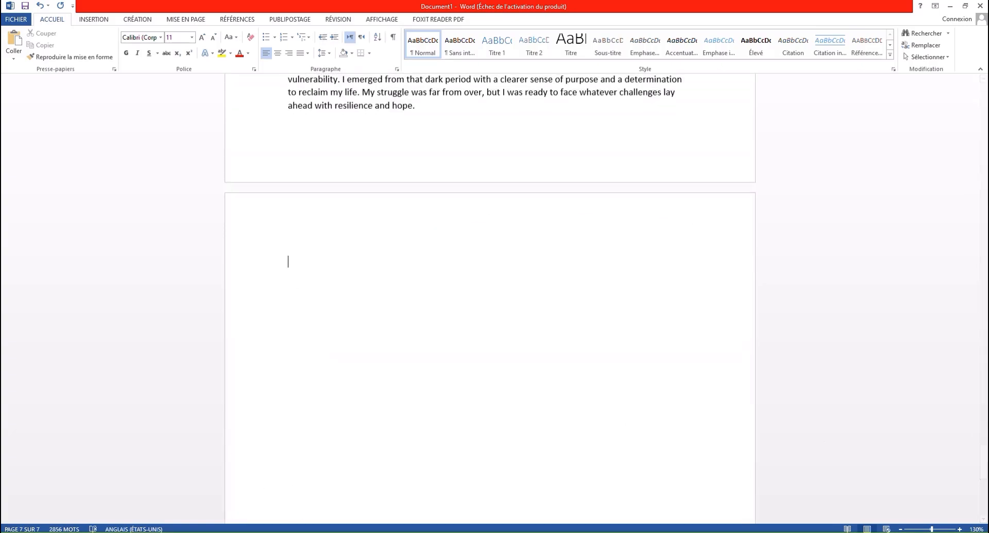
Copy the complete Chapter 3 response from ChatGPT and paste it at the end of the Word document.
{"action": "left_click", "coordinate": [295, 532]}
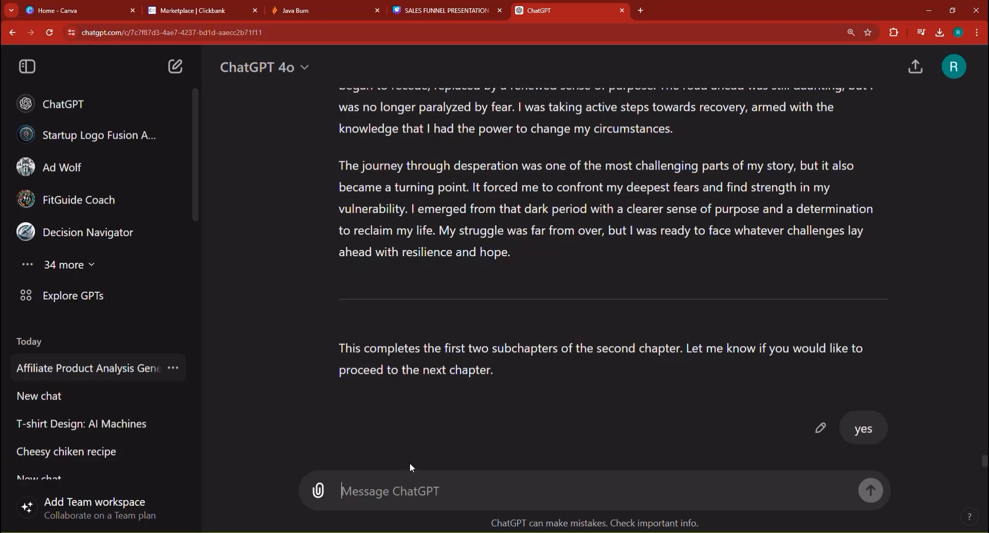
{"action": "scroll", "coordinate": [493, 323], "scroll_direction": "down", "scroll_amount": 5}
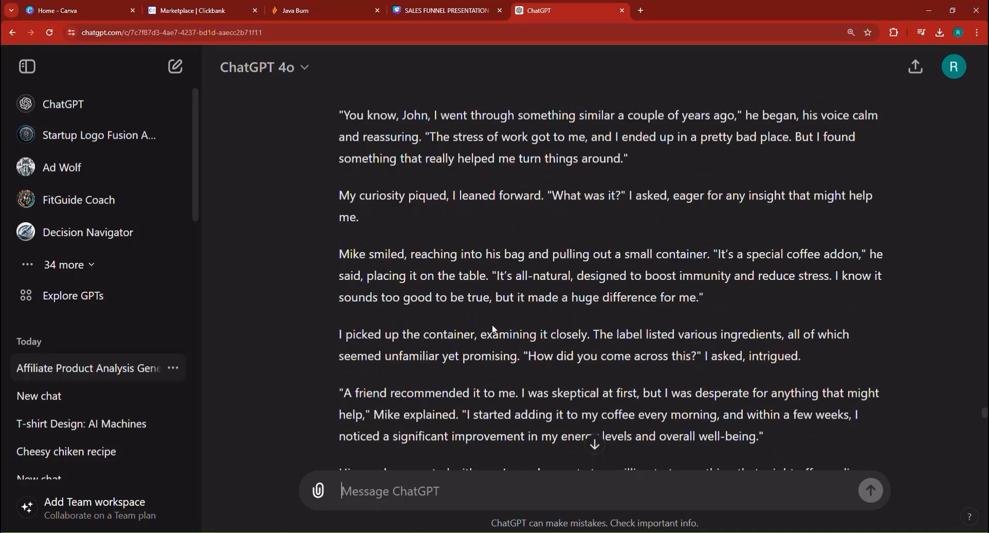
{"action": "scroll", "coordinate": [465, 304], "scroll_direction": "down", "scroll_amount": 10}
{"action": "scroll", "coordinate": [469, 314], "scroll_direction": "down", "scroll_amount": 10}
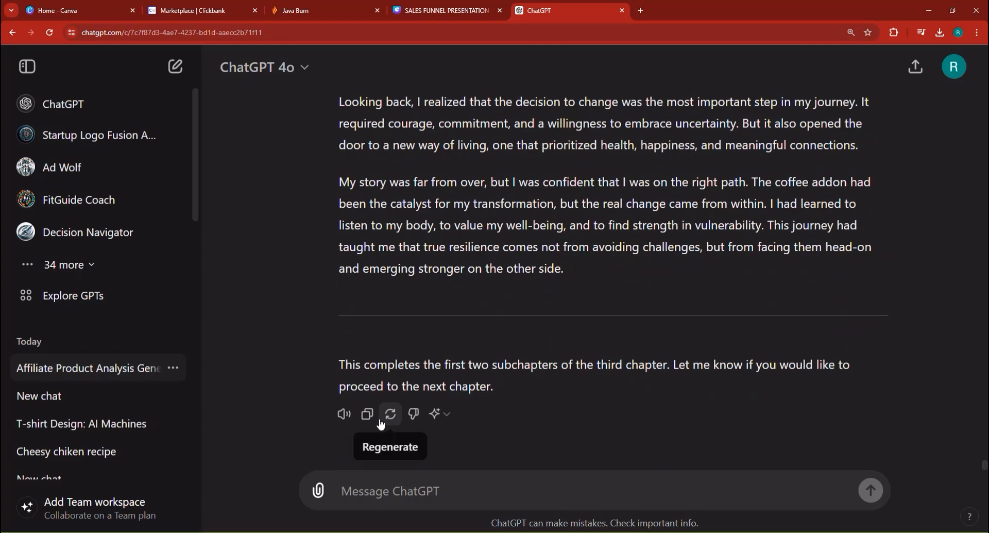
{"action": "left_click", "coordinate": [367, 414]}
{"action": "left_click", "coordinate": [359, 531]}
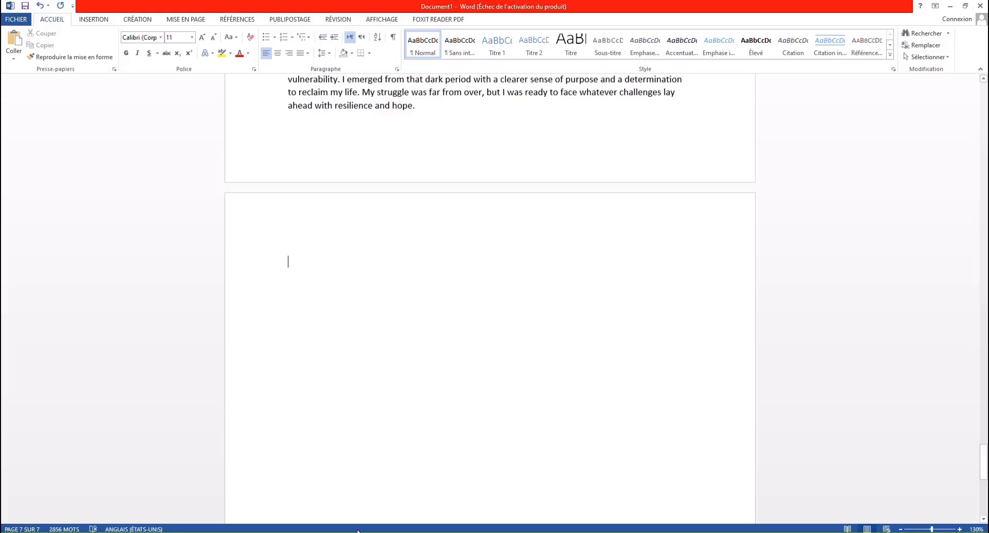
{"action": "right_click", "coordinate": [296, 261]}
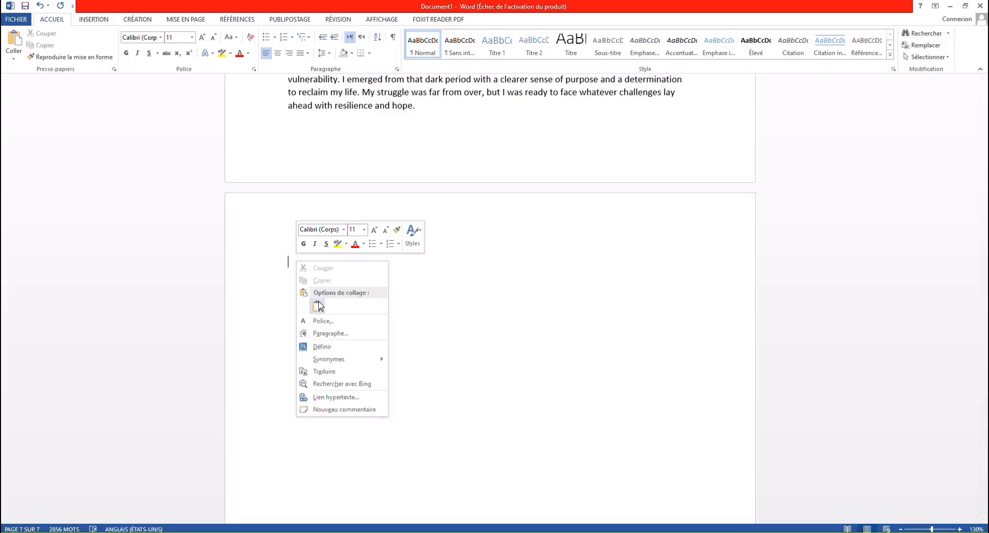
{"action": "left_click", "coordinate": [319, 307]}
Delete the closing remark about the next chapter and the "---" separator above it from the end of Chapter 3.
{"action": "scroll", "coordinate": [341, 312], "scroll_direction": "down", "scroll_amount": 3}
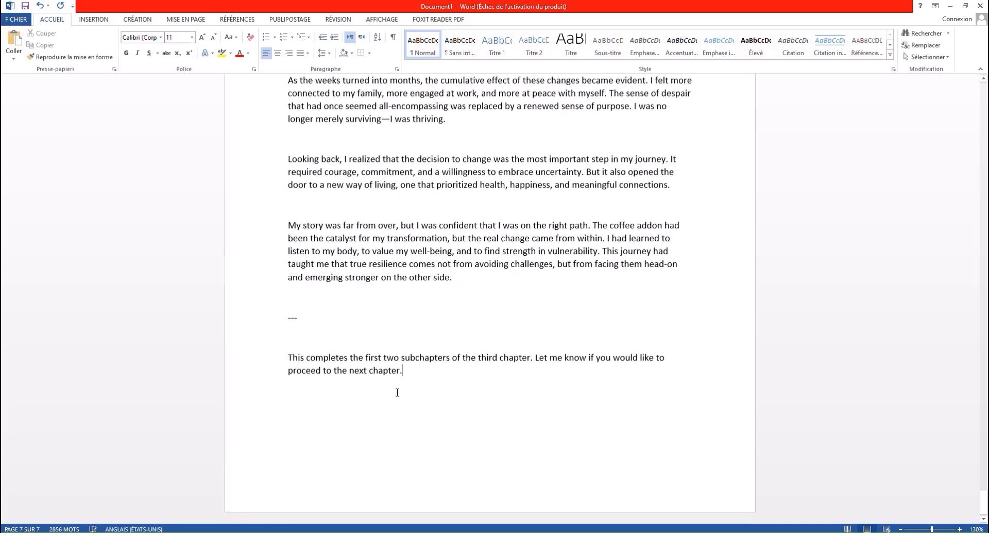
{"action": "left_click_drag", "start_coordinate": [402, 384], "coordinate": [278, 319]}
{"action": "key", "text": "Delete"}
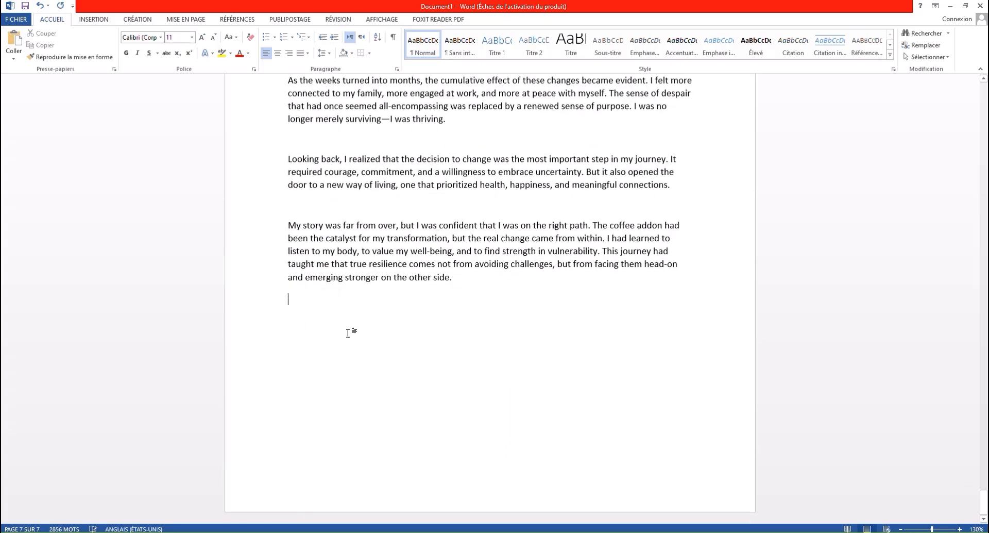
Delete the "---" separator below the "Subchapter 3.2: The Decision to Change" heading, keeping one empty line there.
{"action": "scroll", "coordinate": [350, 332], "scroll_direction": "up", "scroll_amount": 10}
{"action": "scroll", "coordinate": [357, 342], "scroll_direction": "up", "scroll_amount": 12}
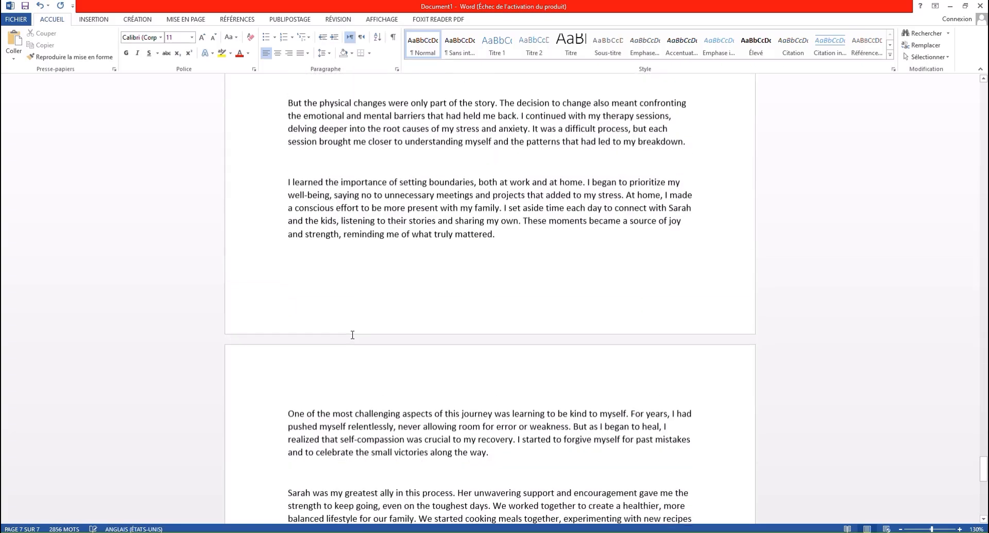
{"action": "scroll", "coordinate": [335, 286], "scroll_direction": "up", "scroll_amount": 2}
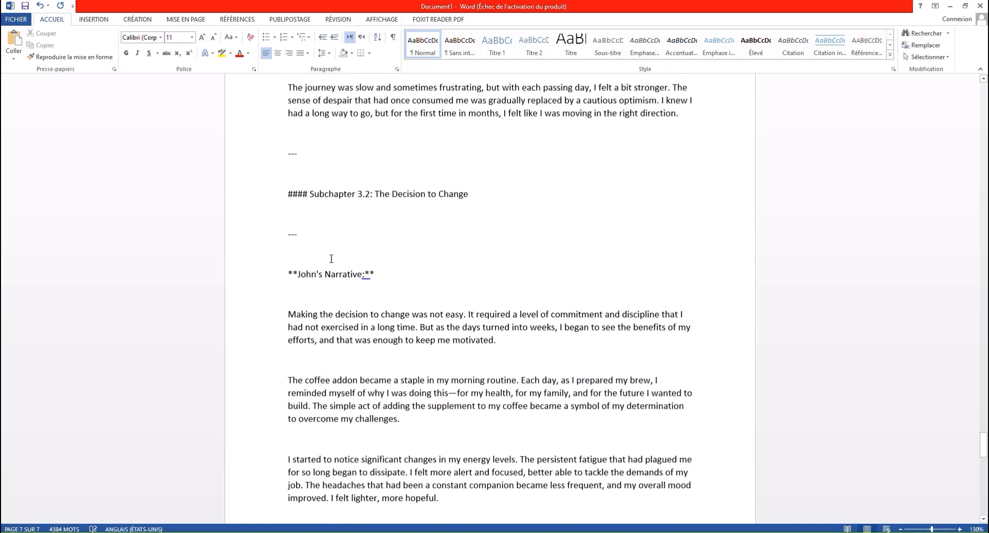
{"action": "double_click", "coordinate": [296, 233]}
{"action": "key", "text": "BackSpace"}
{"action": "key", "text": "BackSpace"}
{"action": "scroll", "coordinate": [301, 228], "scroll_direction": "up", "scroll_amount": 1}
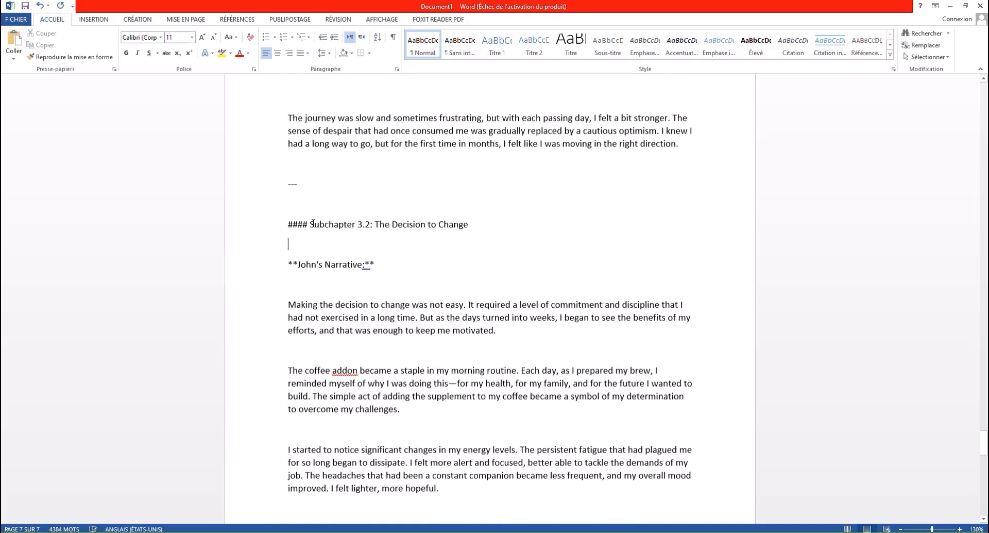
Remove the "####" marker from the "Subchapter 3.2: The Decision to Change" heading and make it bold.
{"action": "left_click_drag", "start_coordinate": [309, 227], "coordinate": [294, 227]}
{"action": "key", "text": "BackSpace"}
{"action": "key", "text": "BackSpace"}
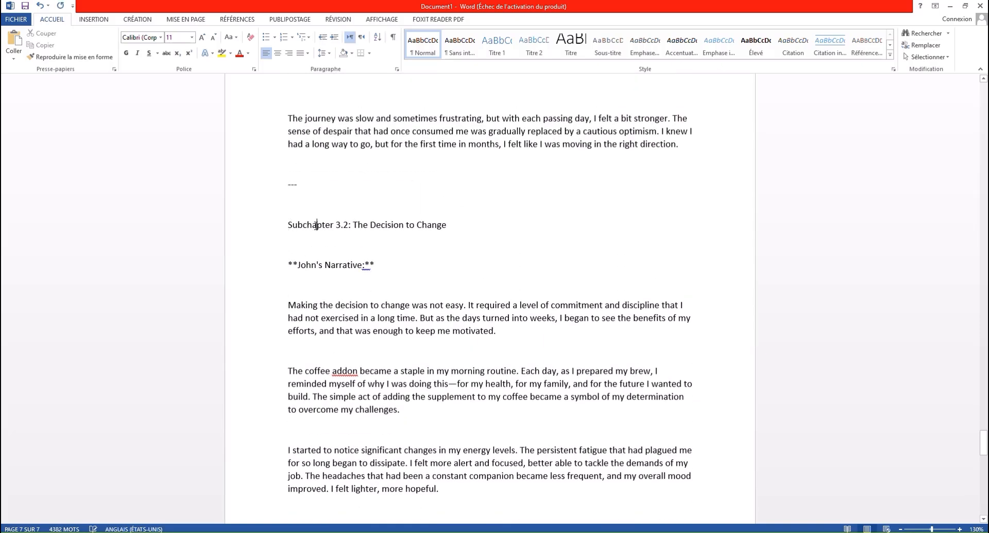
{"action": "triple_click", "coordinate": [316, 225]}
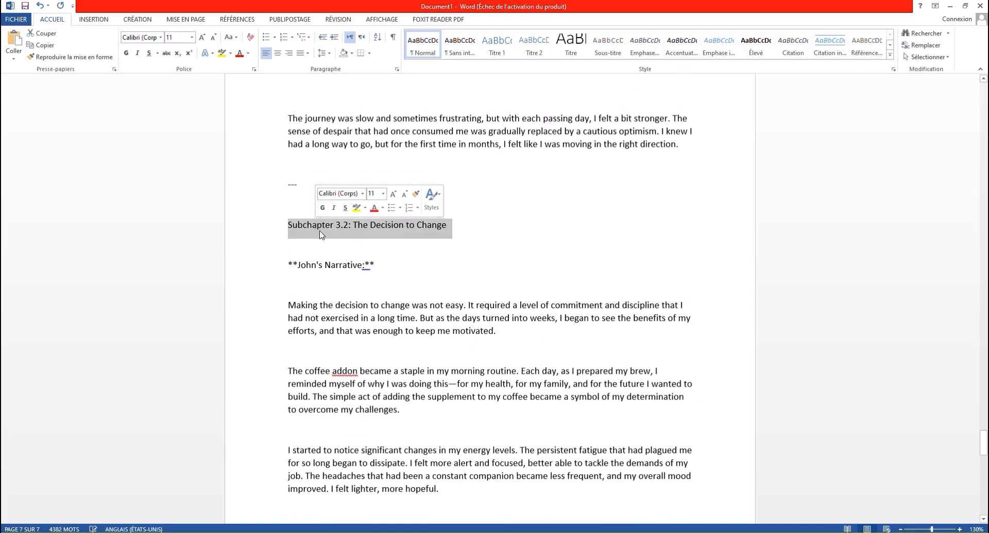
{"action": "left_click", "coordinate": [126, 53]}
Remove the "####" marker from the "Subchapter 3.1: The Unexpected Discovery" heading and make it bold.
{"action": "scroll", "coordinate": [360, 268], "scroll_direction": "up", "scroll_amount": 12}
{"action": "scroll", "coordinate": [371, 278], "scroll_direction": "up", "scroll_amount": 18}
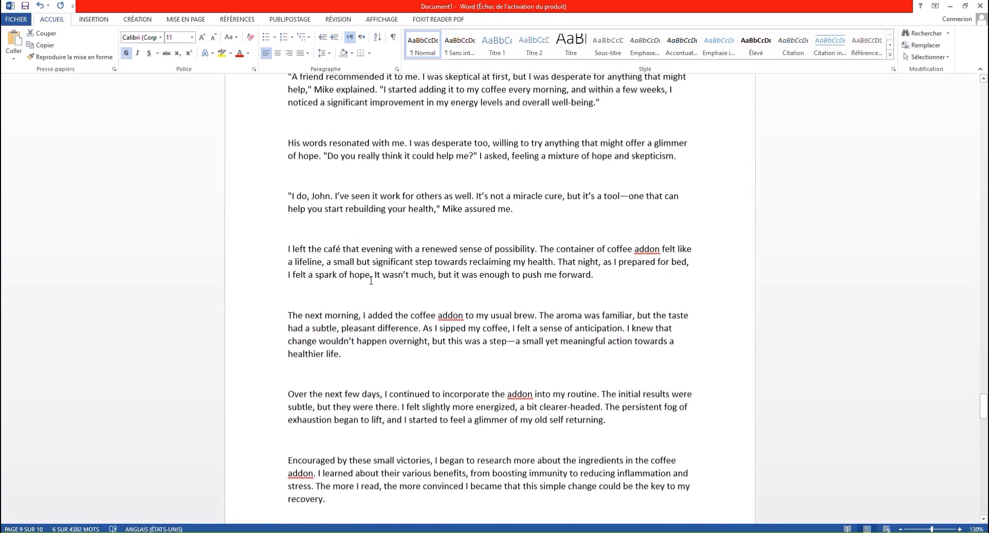
{"action": "scroll", "coordinate": [370, 281], "scroll_direction": "up", "scroll_amount": 10}
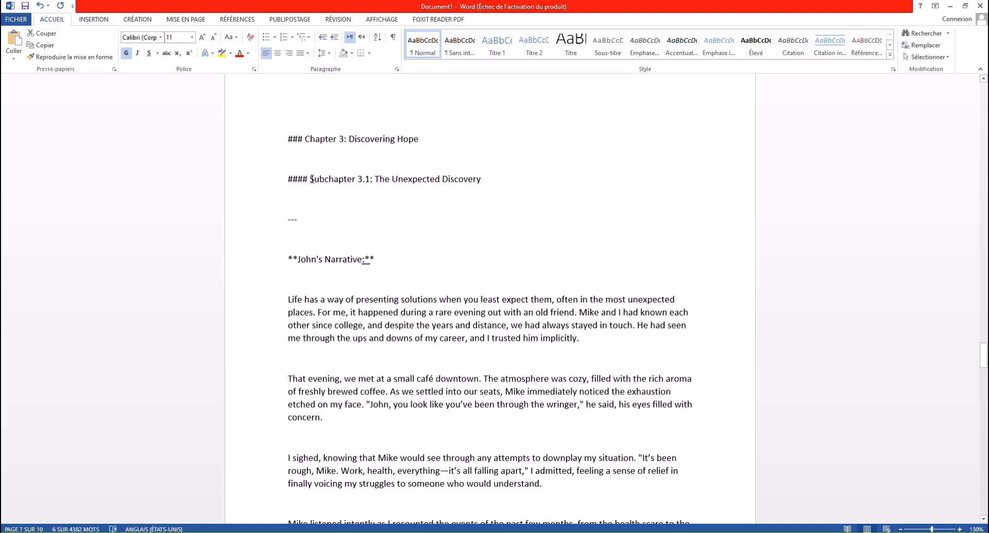
{"action": "left_click_drag", "start_coordinate": [309, 179], "coordinate": [288, 179]}
{"action": "key", "text": "BackSpace"}
{"action": "triple_click", "coordinate": [321, 182]}
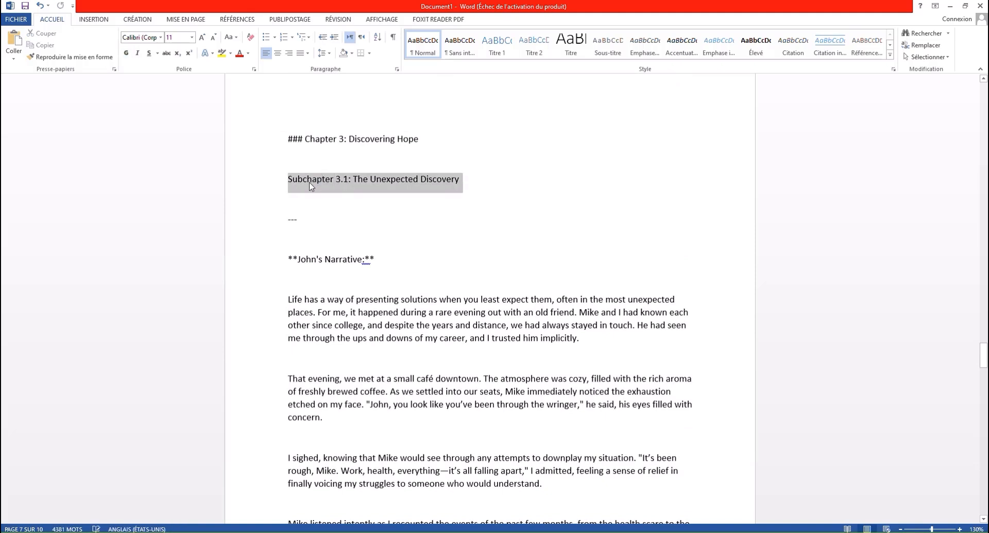
{"action": "key", "text": "ctrl+g"}
Remove the "###" marker from the "Chapter 3: Discovering Hope" heading.
{"action": "left_click", "coordinate": [304, 143]}
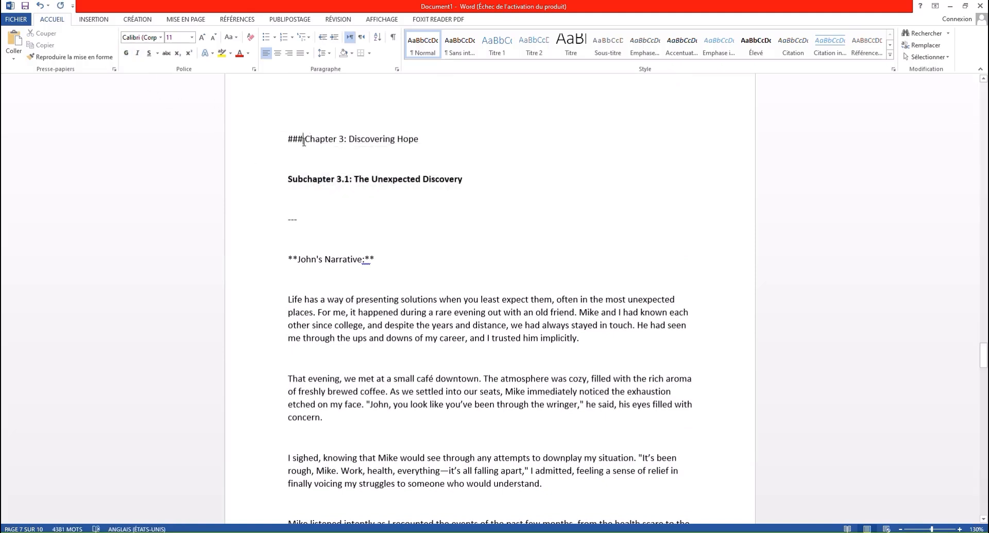
{"action": "double_click", "coordinate": [304, 143]}
{"action": "left_click", "coordinate": [304, 142]}
{"action": "double_click", "coordinate": [287, 138]}
{"action": "key", "text": "BackSpace"}
Make the "Chapter 3: Discovering Hope" heading bold and set its font size to 14.
{"action": "triple_click", "coordinate": [289, 146]}
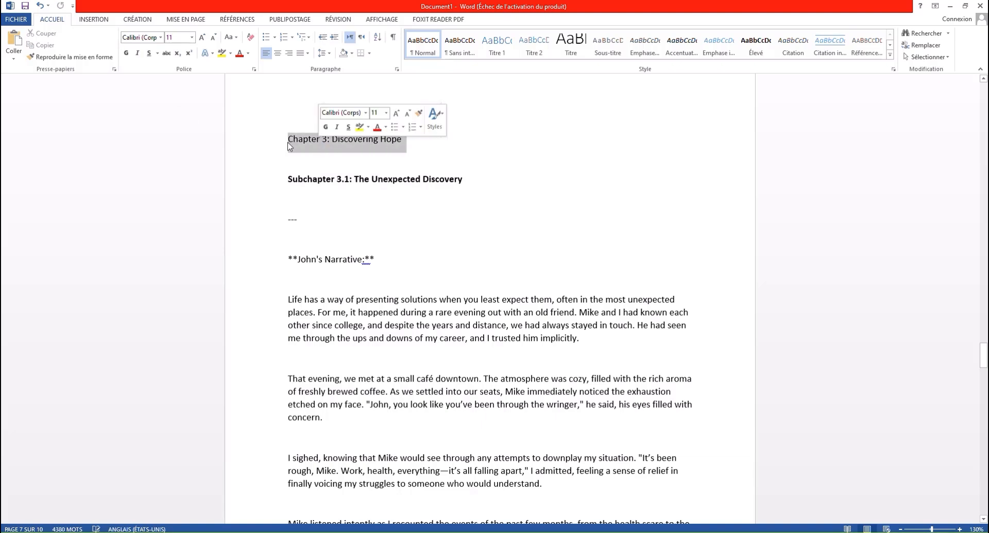
{"action": "left_click", "coordinate": [126, 53]}
{"action": "left_click", "coordinate": [179, 41]}
{"action": "type", "text": "14"}
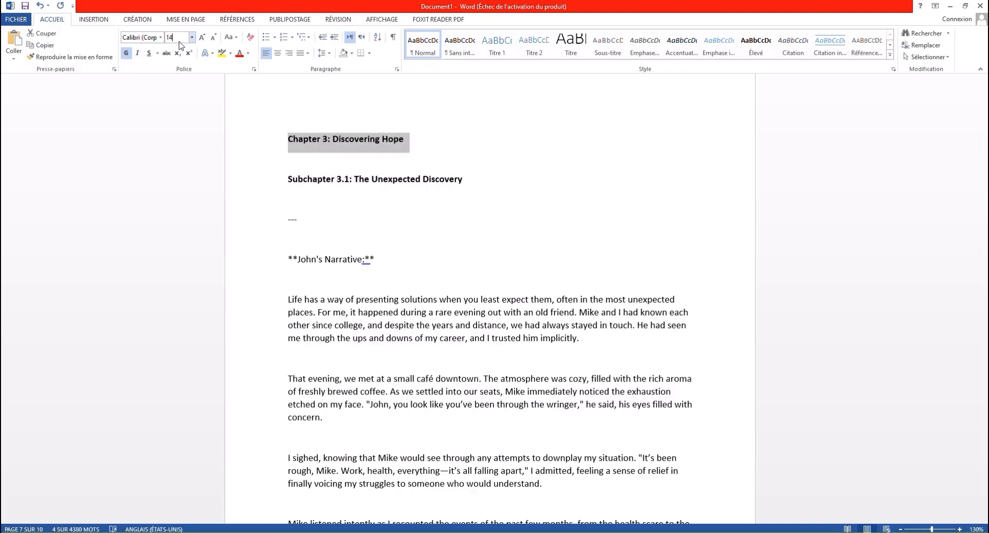
{"action": "key", "text": "Return"}
Delete the "---" separator below the Subchapter 3.1 heading and add a new line after the last paragraph of Chapter 3.
{"action": "left_click_drag", "start_coordinate": [296, 220], "coordinate": [287, 213]}
{"action": "key", "text": "BackSpace"}
{"action": "scroll", "coordinate": [347, 242], "scroll_direction": "down", "scroll_amount": 11}
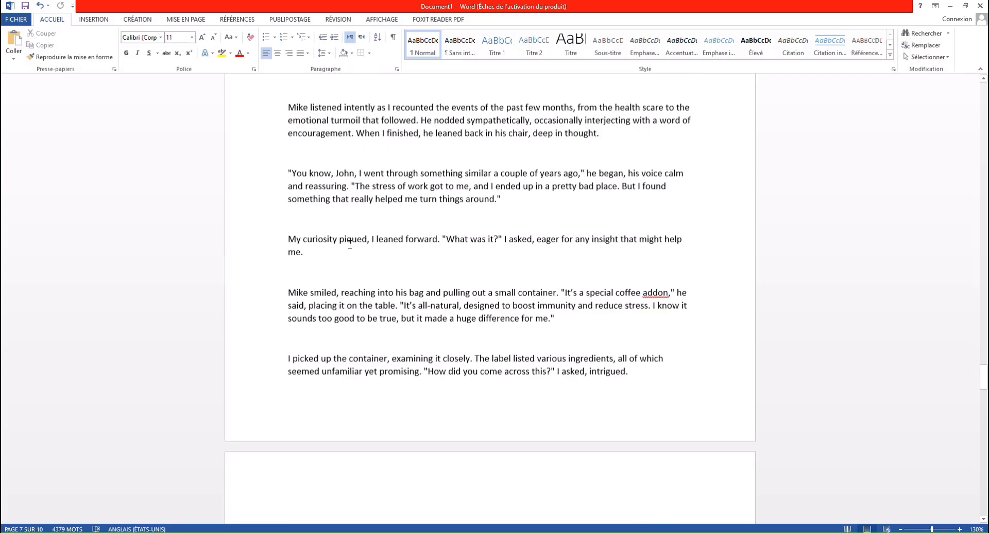
{"action": "scroll", "coordinate": [568, 404], "scroll_direction": "down", "scroll_amount": 20}
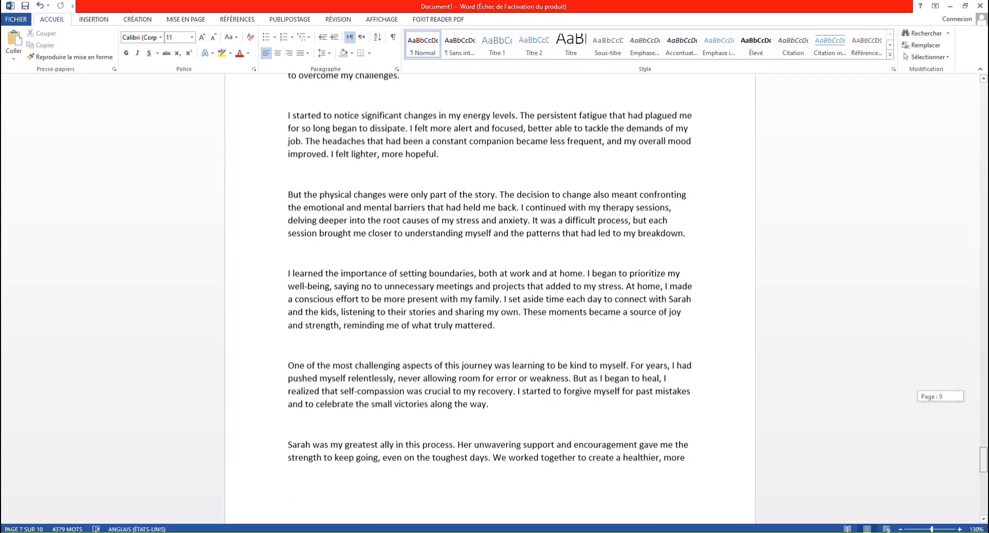
{"action": "scroll", "coordinate": [567, 404], "scroll_direction": "down", "scroll_amount": 3}
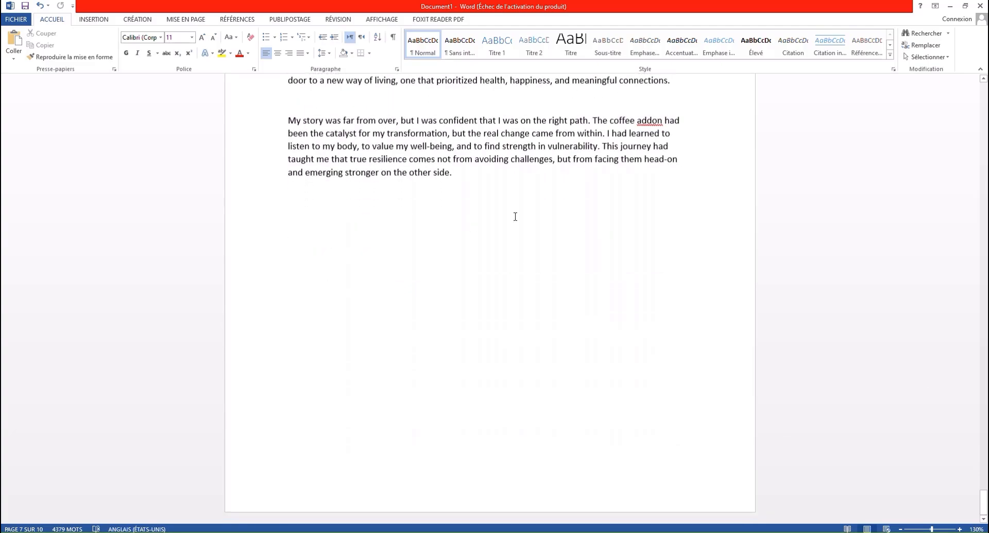
{"action": "left_click", "coordinate": [515, 216]}
{"action": "key", "text": "Return"}
Switch to ChatGPT, reply "yes" to proceed to the next chapter, and return to the Word document.
{"action": "key", "text": "alt+Tab"}
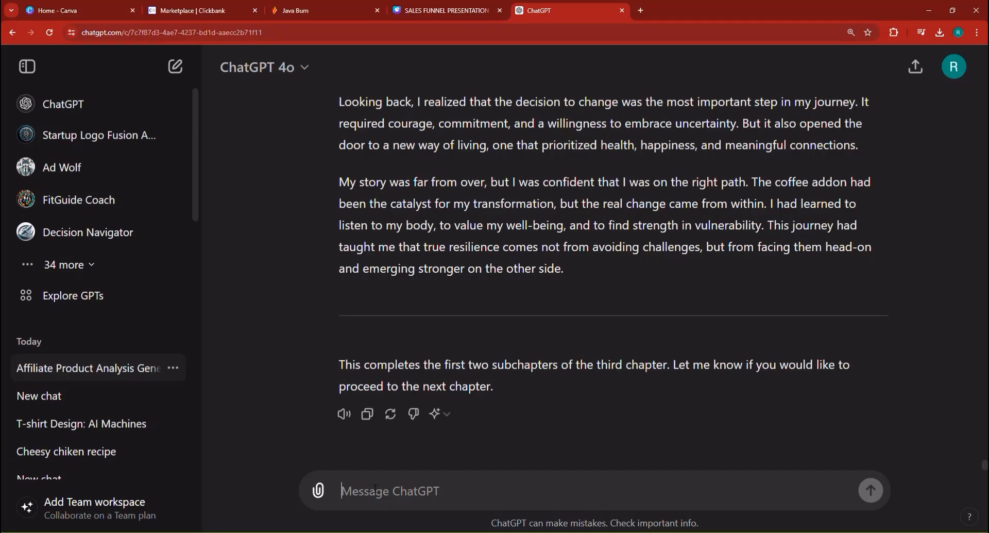
{"action": "type", "text": "yes"}
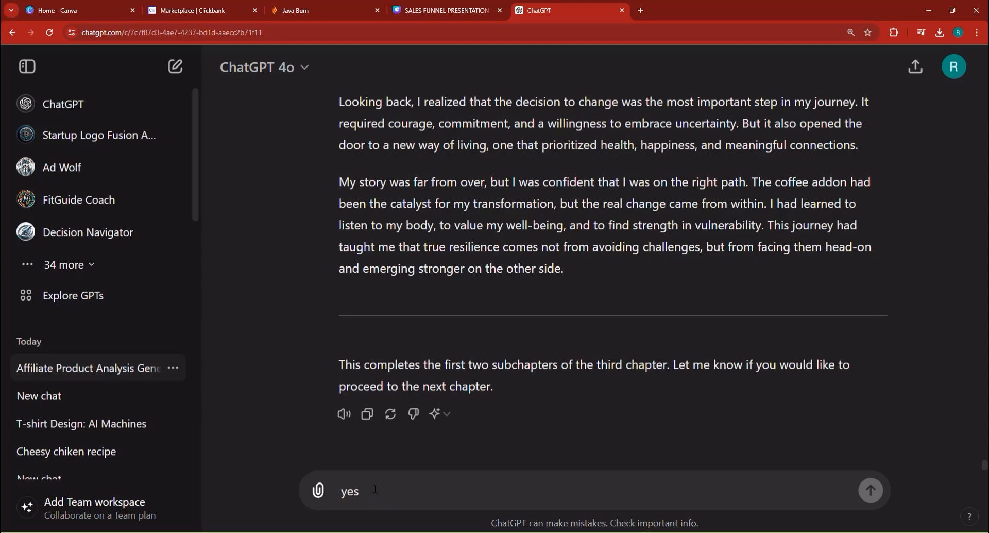
{"action": "key", "text": "alt+Tab"}
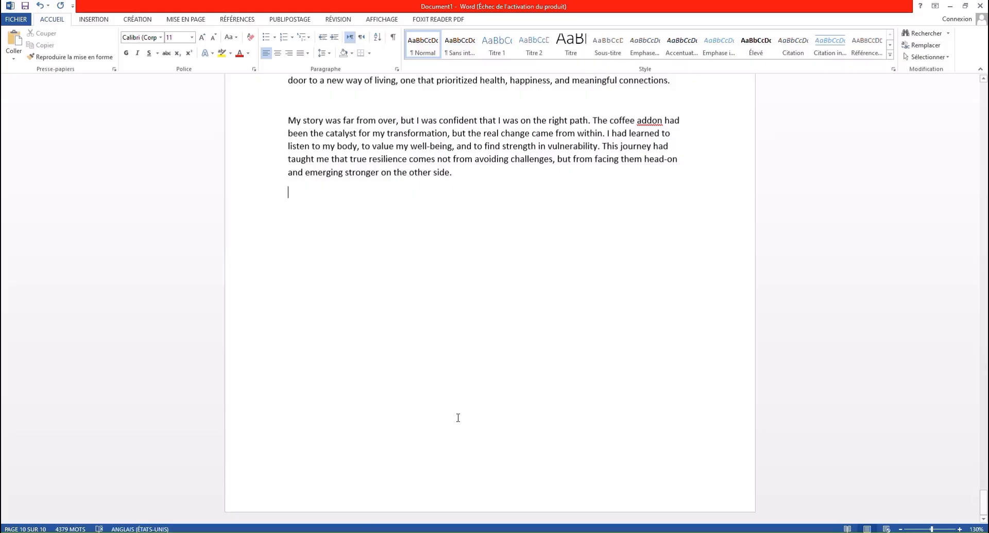
Review the assembled ebook text from the start of Chapter 2 to the end of Chapter 3.
{"action": "left_click_drag", "start_coordinate": [986, 503], "coordinate": [965, 221]}
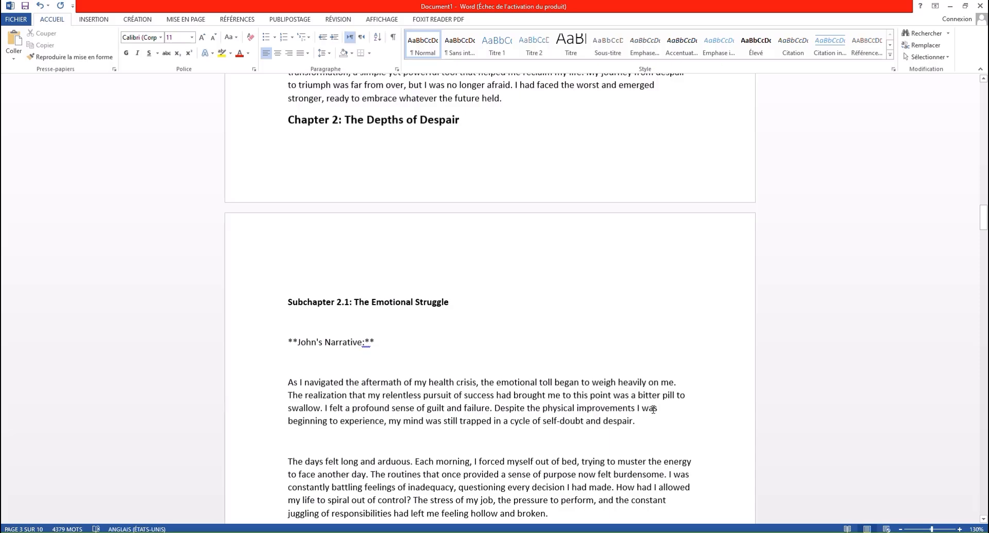
{"action": "scroll", "coordinate": [403, 415], "scroll_direction": "down", "scroll_amount": 3}
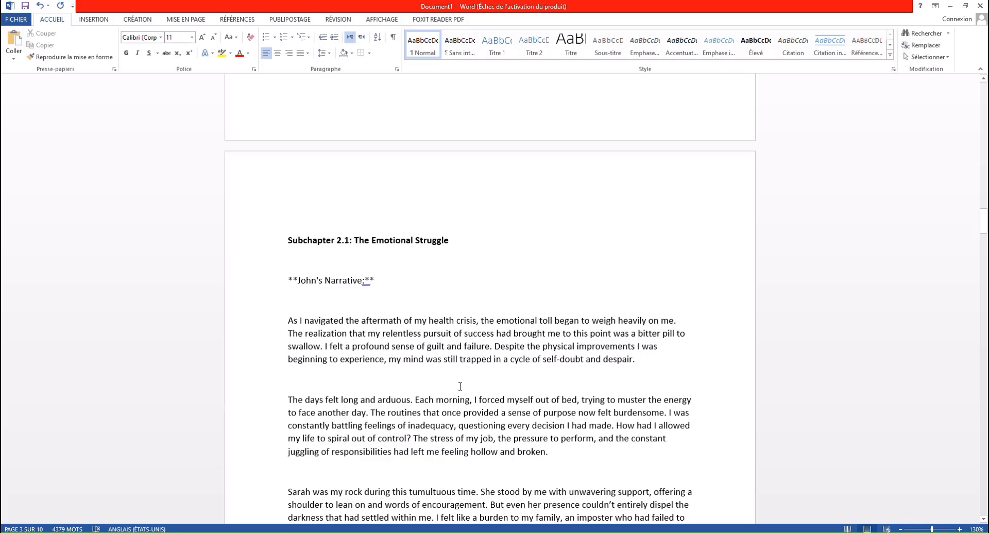
{"action": "scroll", "coordinate": [455, 385], "scroll_direction": "down", "scroll_amount": 3}
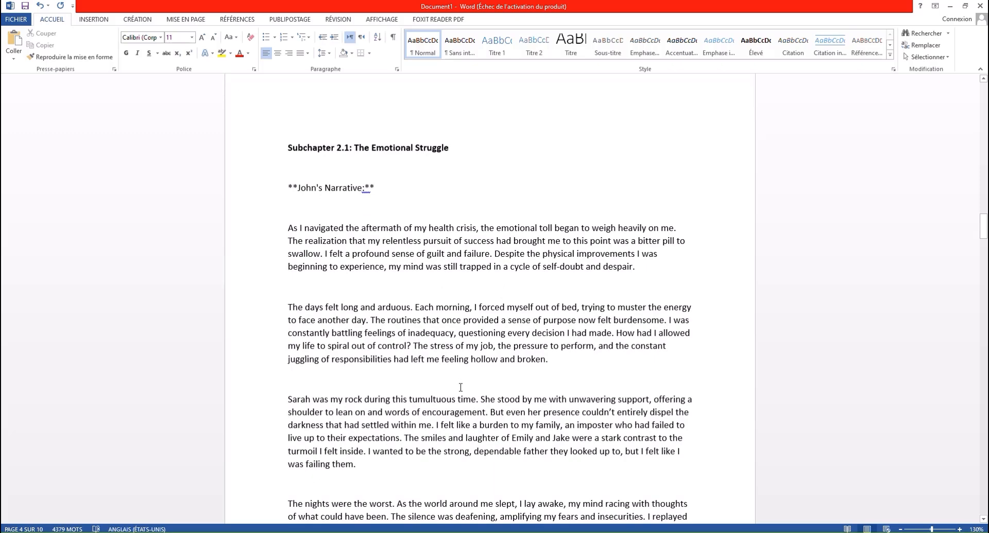
{"action": "scroll", "coordinate": [460, 387], "scroll_direction": "down", "scroll_amount": 1}
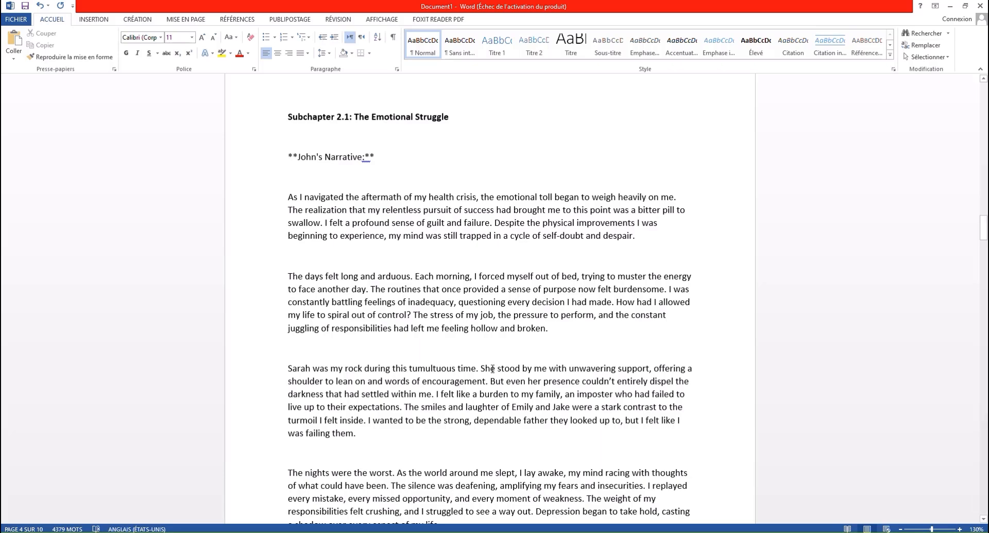
{"action": "scroll", "coordinate": [490, 395], "scroll_direction": "down", "scroll_amount": 3}
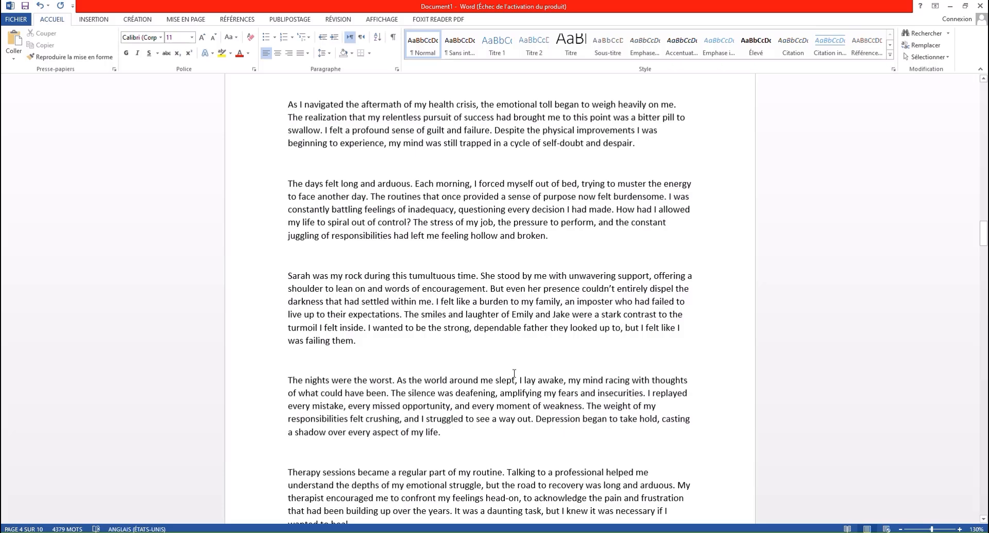
{"action": "scroll", "coordinate": [514, 373], "scroll_direction": "down", "scroll_amount": 1}
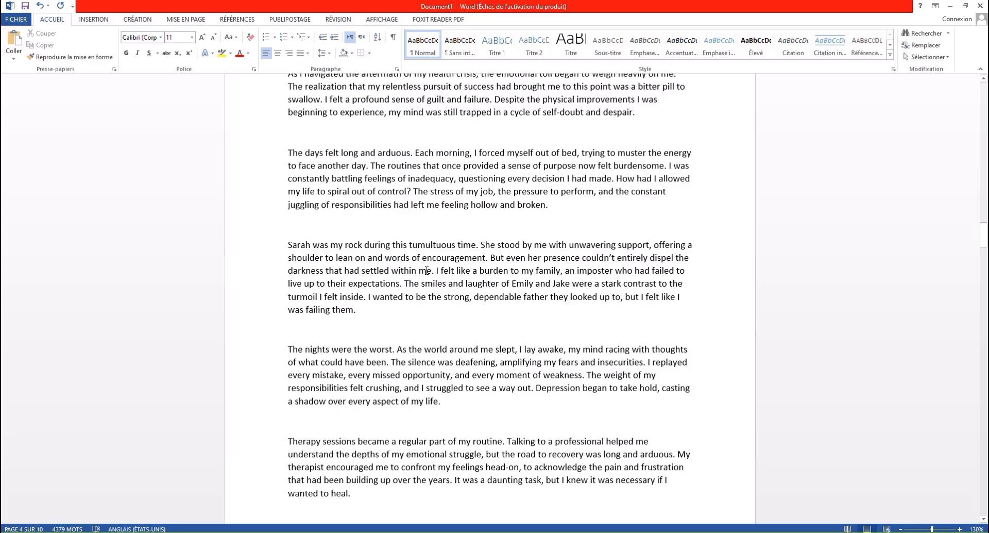
{"action": "scroll", "coordinate": [426, 269], "scroll_direction": "down", "scroll_amount": 20}
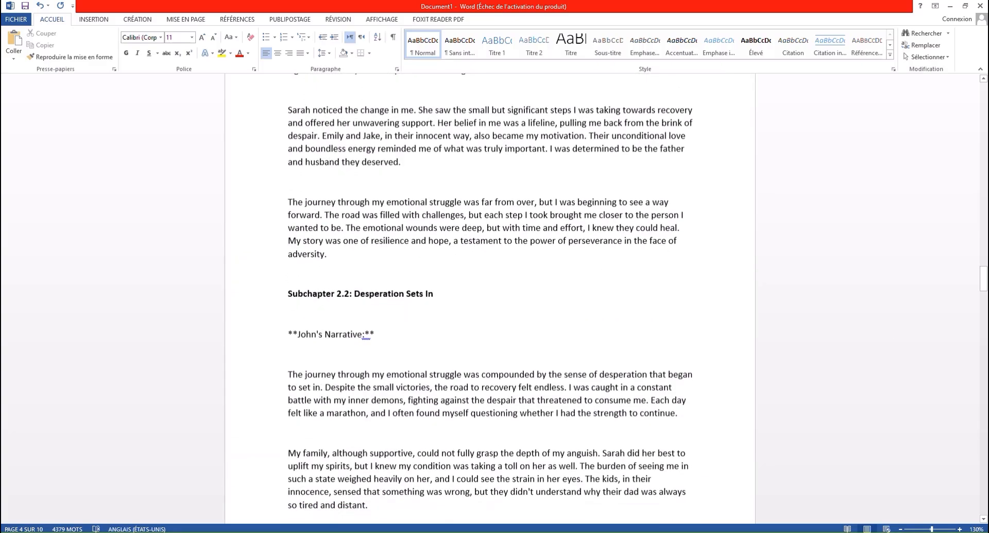
{"action": "left_click_drag", "start_coordinate": [983, 283], "coordinate": [983, 442]}
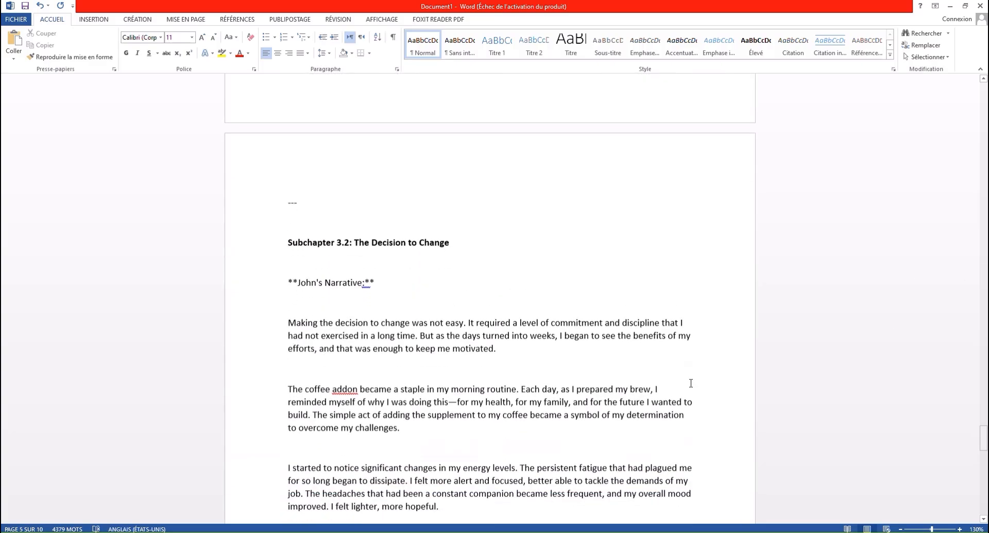
{"action": "scroll", "coordinate": [691, 383], "scroll_direction": "down", "scroll_amount": 20}
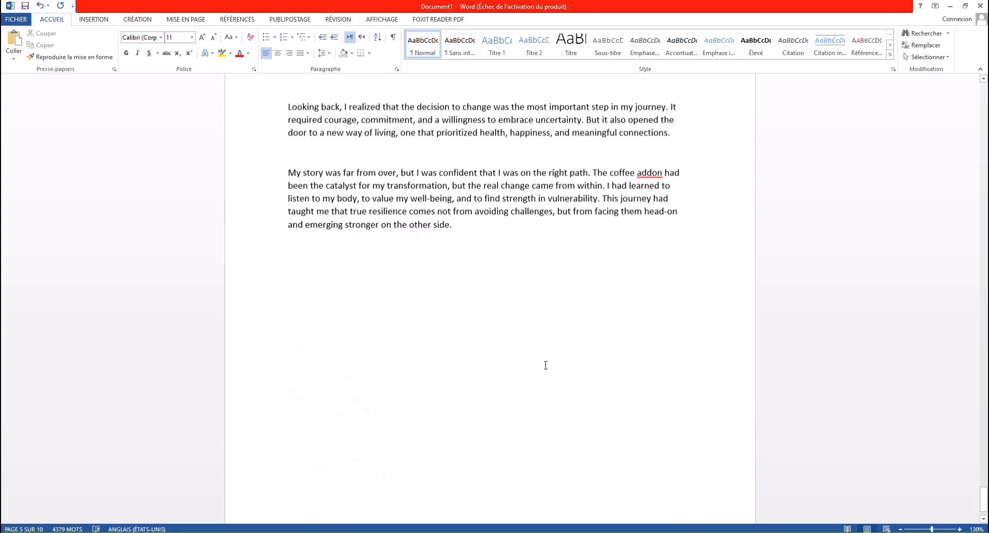
{"action": "scroll", "coordinate": [545, 364], "scroll_direction": "down", "scroll_amount": 1}
Switch to ChatGPT, copy the complete Chapter 4 response, and reply "yes" to proceed to the next chapter.
{"action": "key", "text": "alt+Tab"}
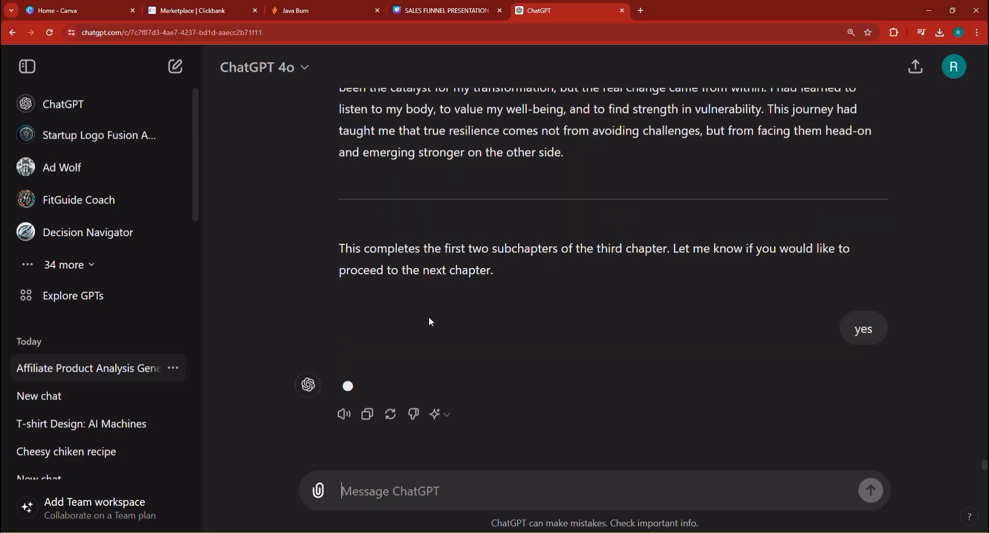
{"action": "scroll", "coordinate": [447, 334], "scroll_direction": "up", "scroll_amount": 20}
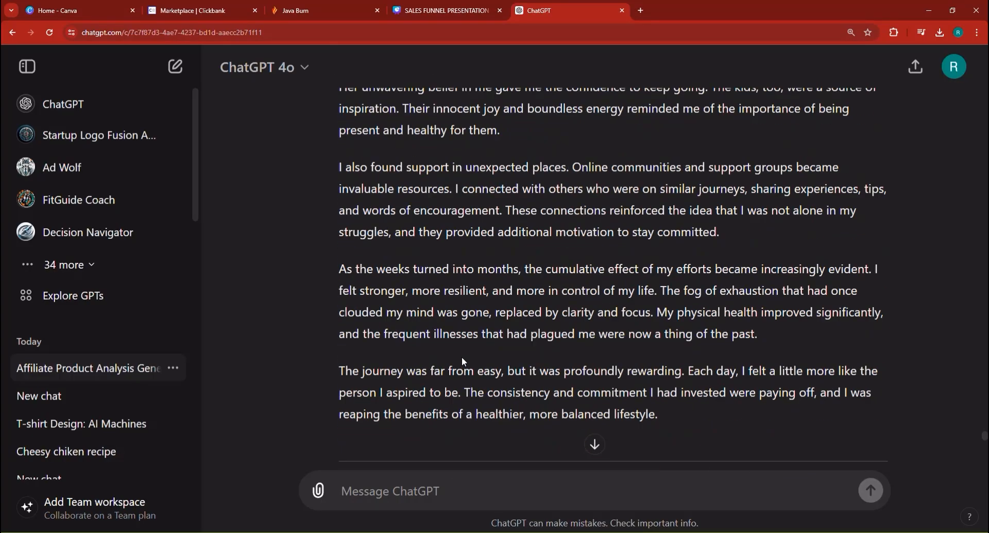
{"action": "scroll", "coordinate": [464, 356], "scroll_direction": "down", "scroll_amount": 15}
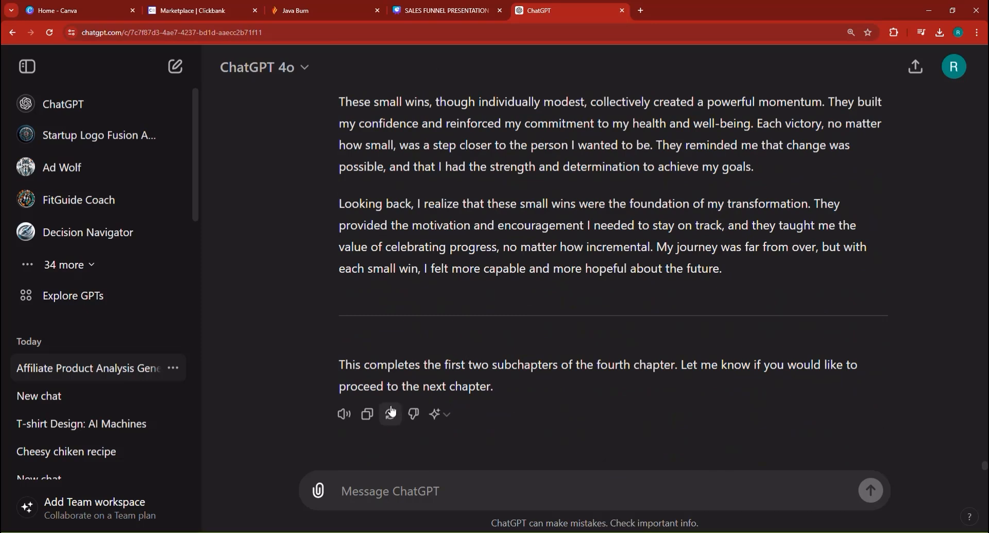
{"action": "left_click", "coordinate": [367, 414]}
{"action": "left_click", "coordinate": [384, 497]}
{"action": "type", "text": "yes"}
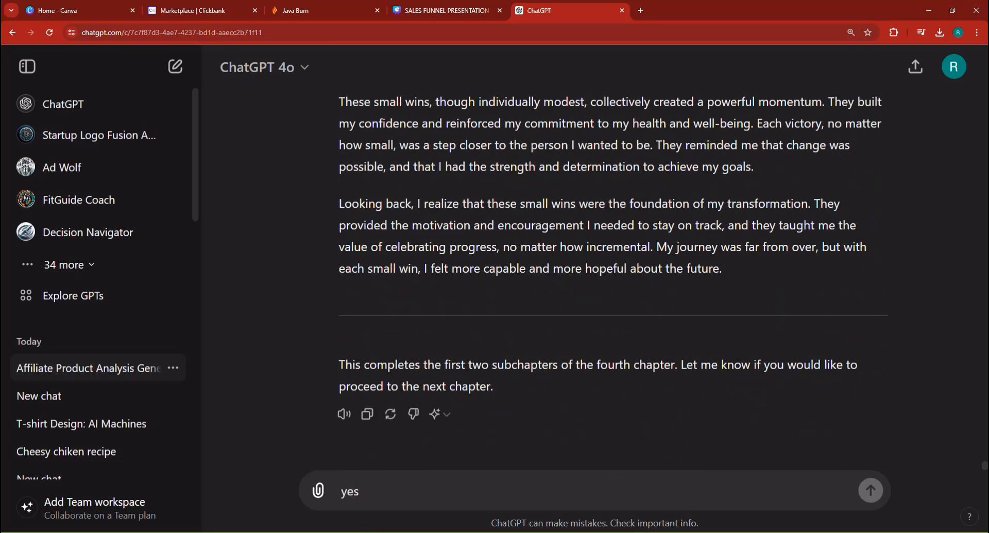
Switch to Word and paste the copied Chapter 4 text at the end of the document.
{"action": "key", "text": "alt+Tab"}
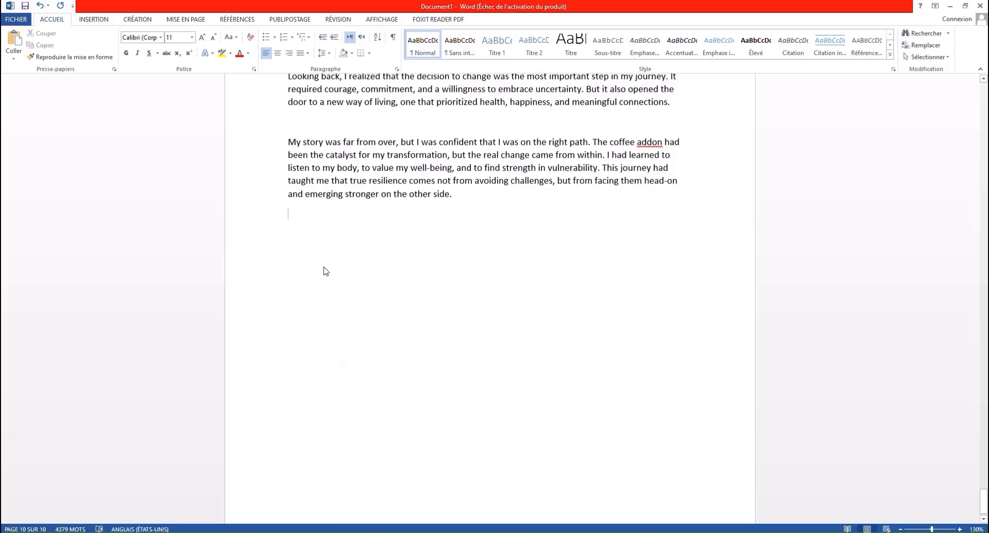
{"action": "key", "text": "ctrl+v"}
Remove the "####" marker from the "Subchapter 4.1: Consistency and Commitment" heading and the "###" marker from the "Chapter 4: The Journey Begins" heading.
{"action": "scroll", "coordinate": [353, 282], "scroll_direction": "up", "scroll_amount": 20}
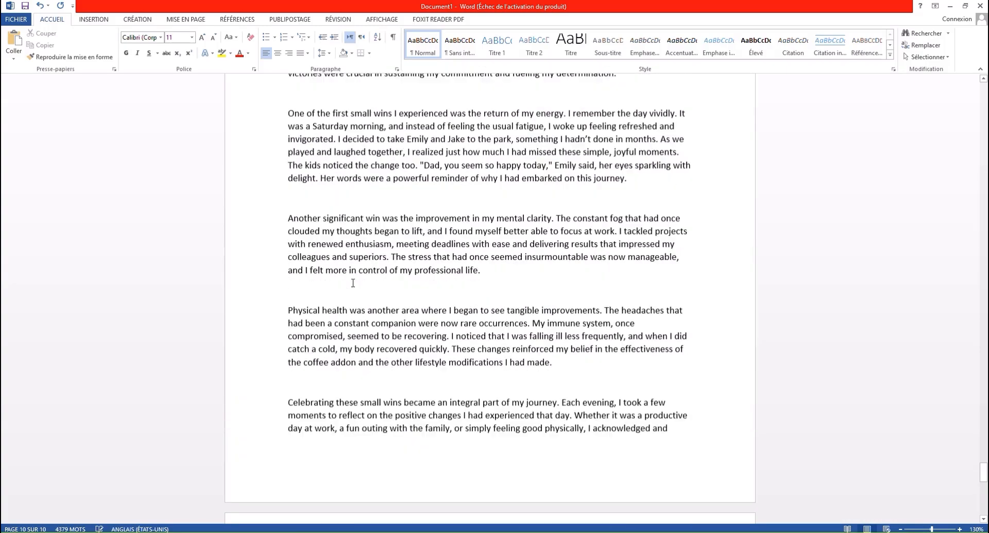
{"action": "scroll", "coordinate": [355, 283], "scroll_direction": "up", "scroll_amount": 20}
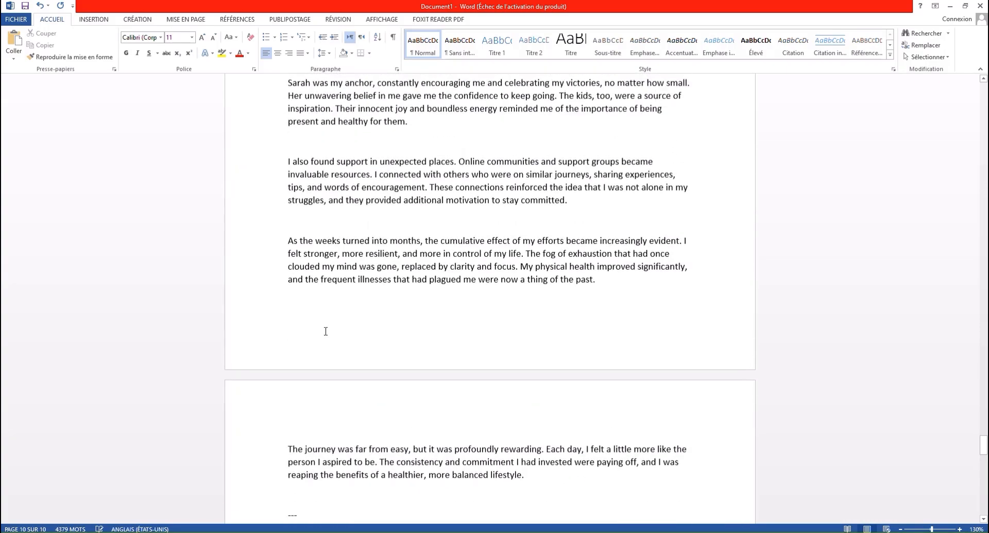
{"action": "scroll", "coordinate": [350, 334], "scroll_direction": "up", "scroll_amount": 5}
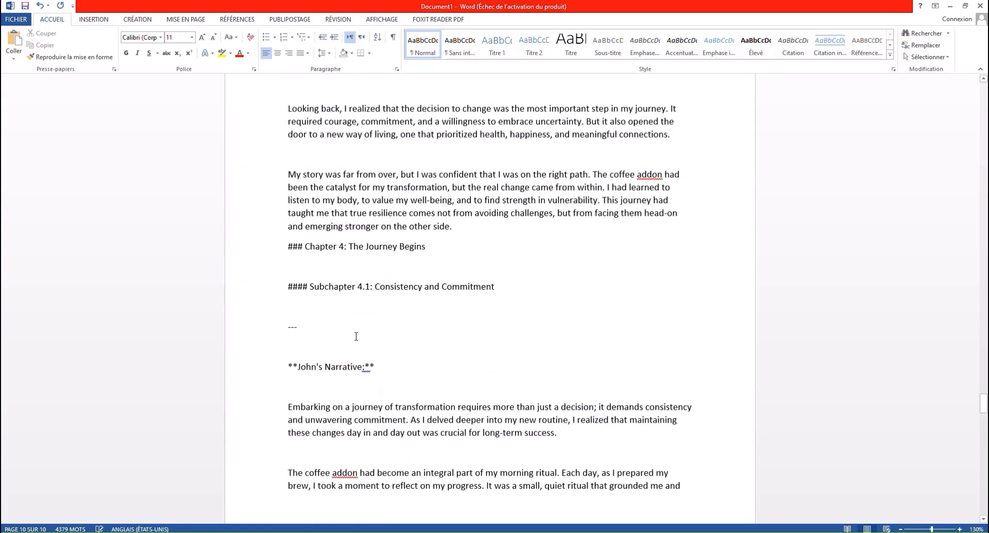
{"action": "double_click", "coordinate": [312, 287]}
{"action": "left_click_drag", "start_coordinate": [309, 287], "coordinate": [287, 289]}
{"action": "key", "text": "BackSpace"}
{"action": "left_click_drag", "start_coordinate": [305, 247], "coordinate": [287, 246]}
{"action": "key", "text": "BackSpace"}
Make the "Chapter 4: The Journey Begins" heading bold and set its font size to 14.
{"action": "triple_click", "coordinate": [299, 247]}
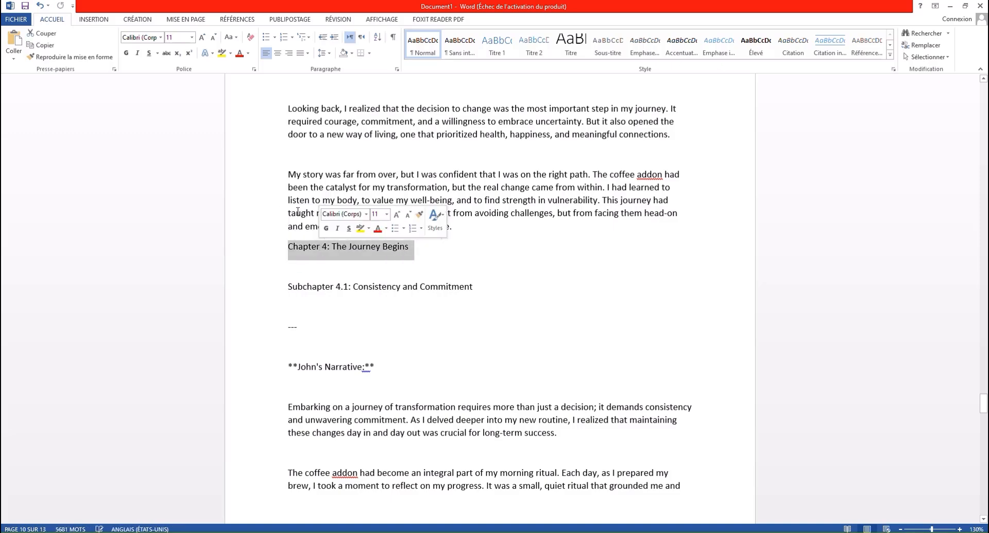
{"action": "left_click", "coordinate": [126, 53]}
{"action": "left_click", "coordinate": [175, 37]}
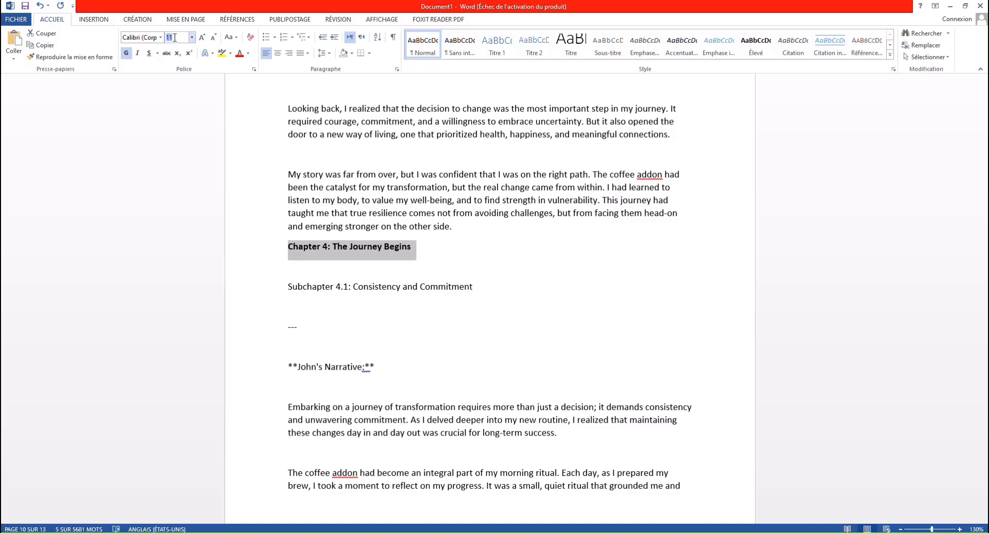
{"action": "type", "text": "14"}
{"action": "key", "text": "Return"}
Delete the "---" separator below the "Subchapter 4.1: Consistency and Commitment" heading and make that heading bold.
{"action": "left_click", "coordinate": [318, 331]}
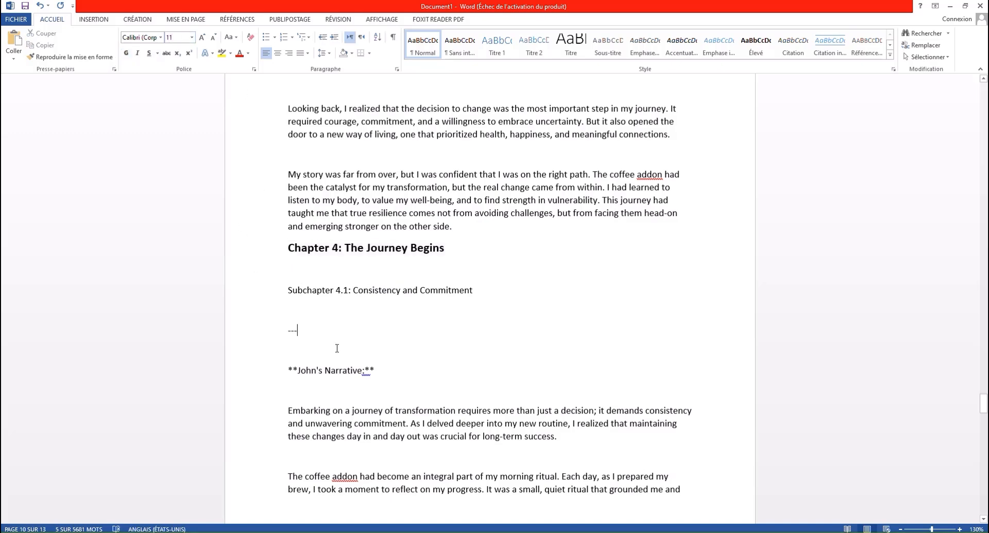
{"action": "left_click_drag", "start_coordinate": [337, 348], "coordinate": [294, 316]}
{"action": "key", "text": "BackSpace"}
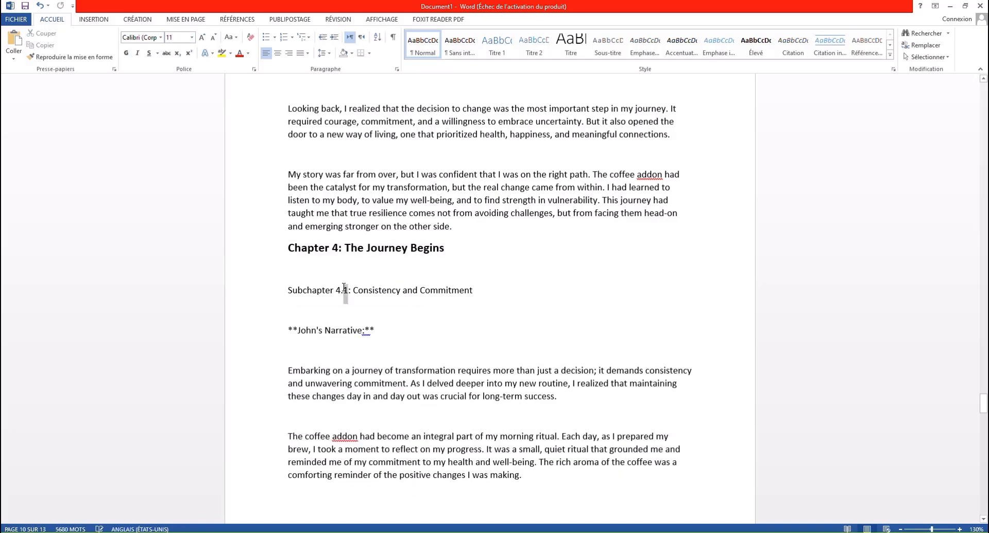
{"action": "triple_click", "coordinate": [344, 289]}
{"action": "key", "text": "ctrl+g"}
Remove the "####" marker from the "Subchapter 4.2: Small Wins" heading.
{"action": "scroll", "coordinate": [493, 355], "scroll_direction": "down", "scroll_amount": 3}
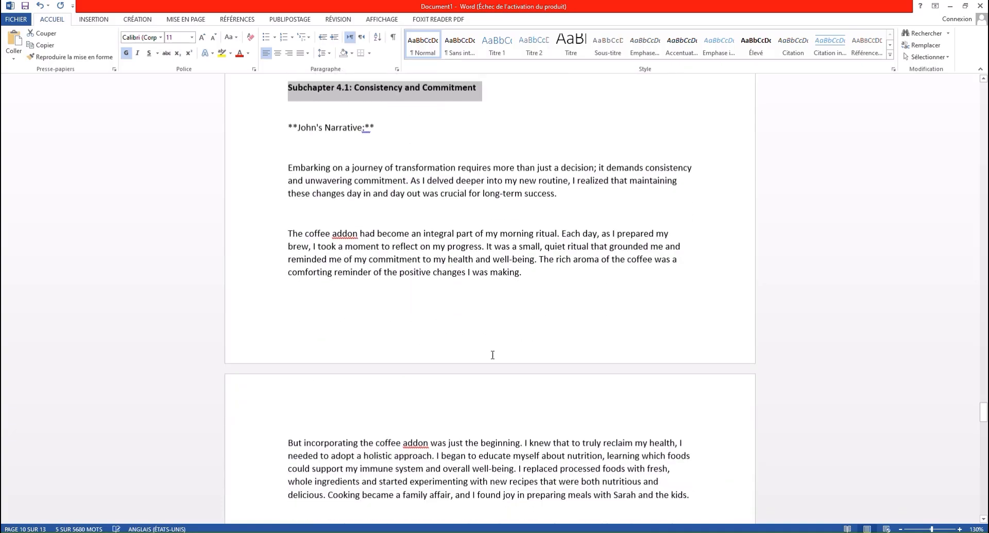
{"action": "scroll", "coordinate": [492, 354], "scroll_direction": "down", "scroll_amount": 14}
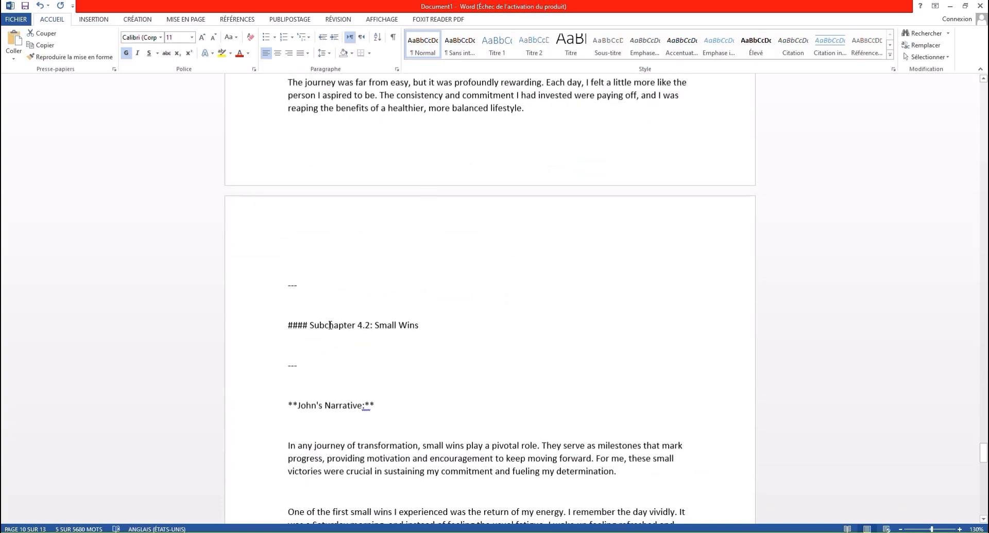
{"action": "double_click", "coordinate": [307, 325]}
{"action": "key", "text": "BackSpace"}
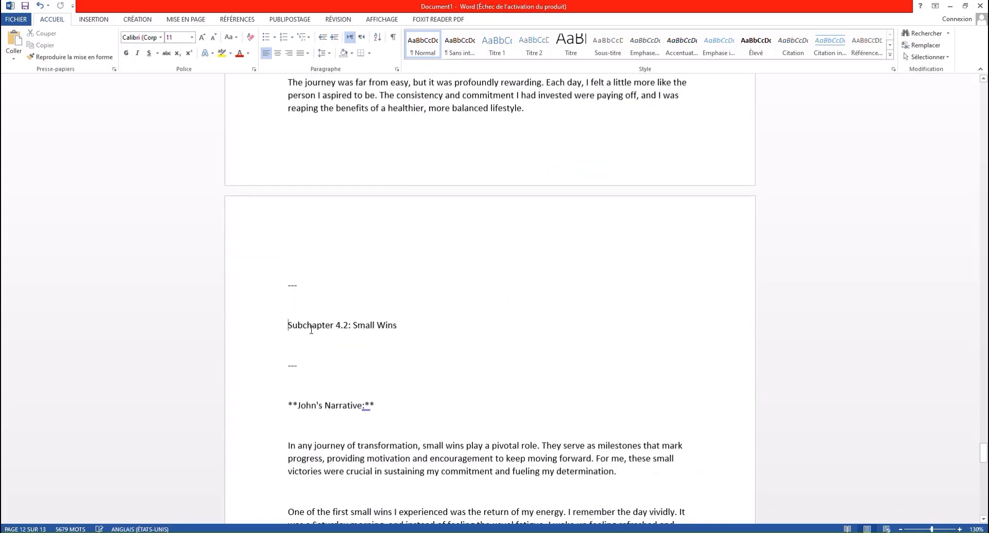
Delete the "---" separator below the "Subchapter 4.2: Small Wins" heading, keeping one empty line there.
{"action": "left_click_drag", "start_coordinate": [322, 381], "coordinate": [287, 339]}
{"action": "key", "text": "BackSpace"}
{"action": "key", "text": "Return"}
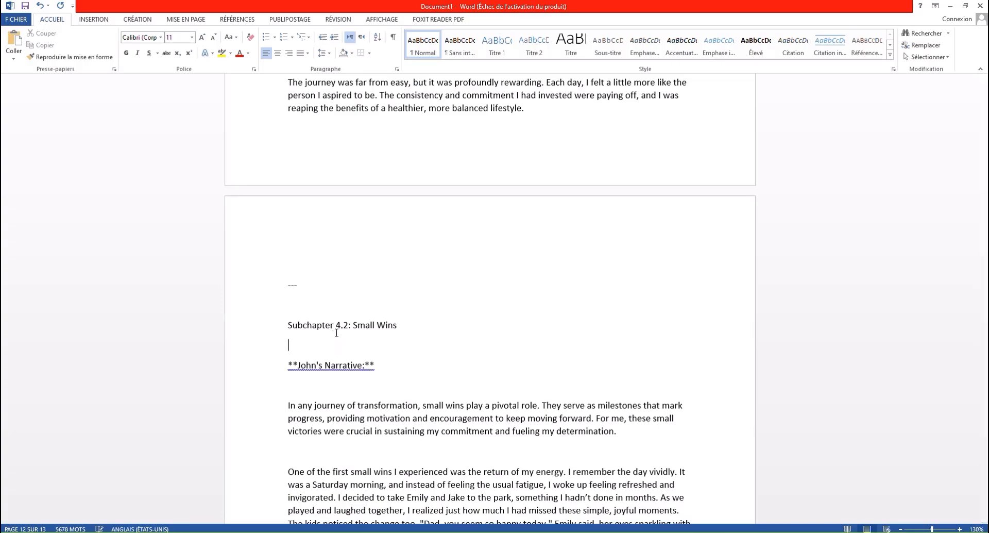
Make the "Subchapter 4.2: Small Wins" heading bold and delete the "---" separator and ChatGPT's closing note at the end of chapter 4.
{"action": "triple_click", "coordinate": [337, 325]}
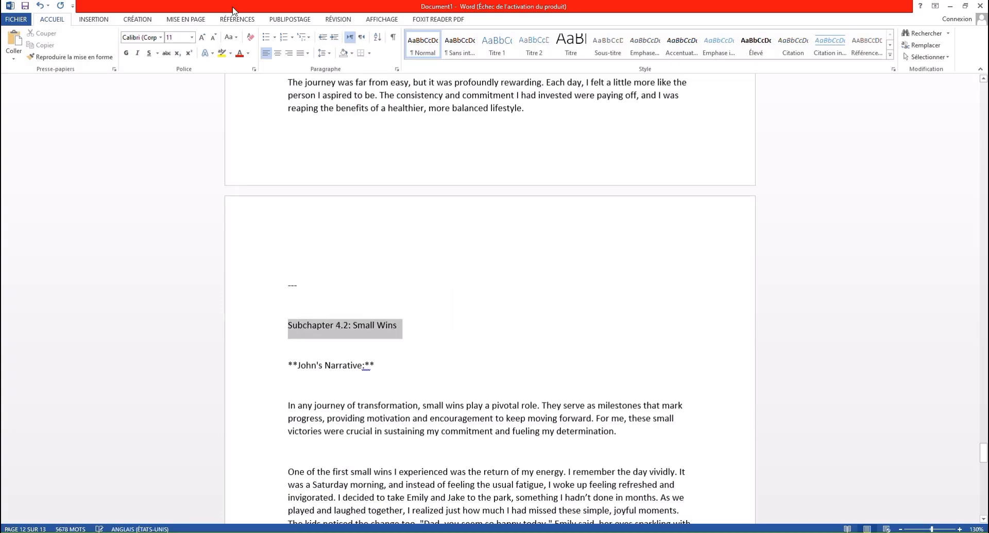
{"action": "left_click", "coordinate": [127, 54]}
{"action": "scroll", "coordinate": [413, 345], "scroll_direction": "down", "scroll_amount": 15}
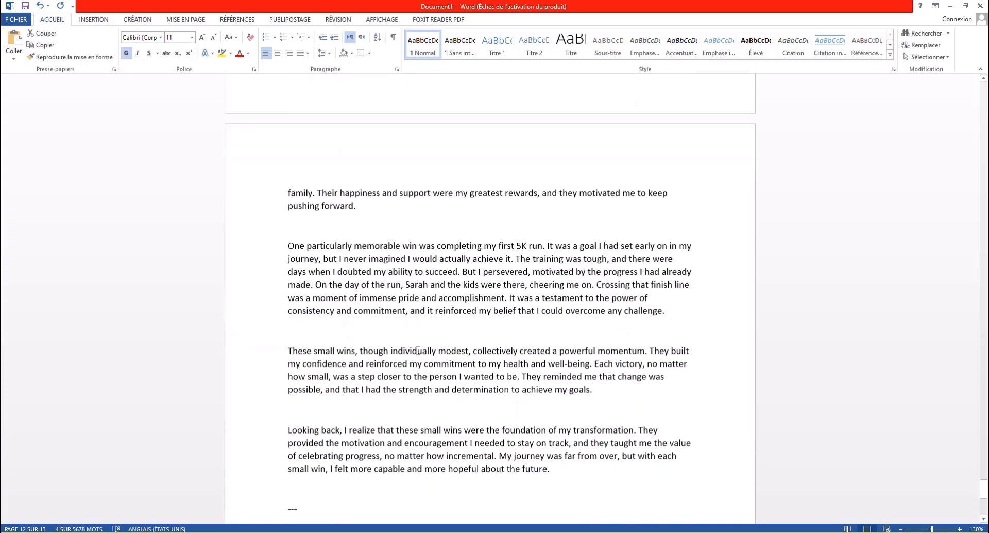
{"action": "scroll", "coordinate": [407, 340], "scroll_direction": "down", "scroll_amount": 7}
{"action": "left_click_drag", "start_coordinate": [407, 236], "coordinate": [284, 143]}
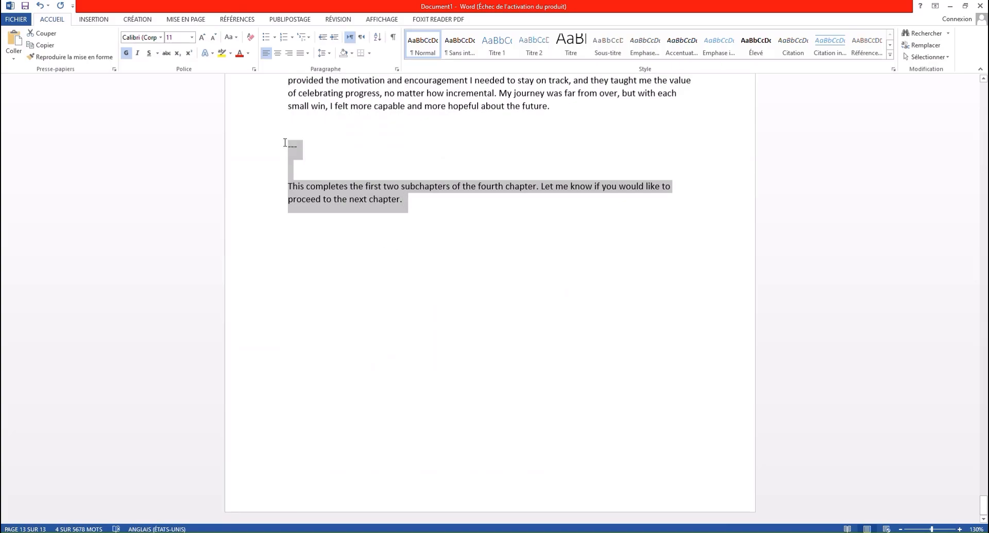
{"action": "key", "text": "Delete"}
Review the assembled text of chapters 3 and 4, reading the opening of "Subchapter 3.1: The Unexpected Discovery" closely.
{"action": "scroll", "coordinate": [412, 257], "scroll_direction": "up", "scroll_amount": 20}
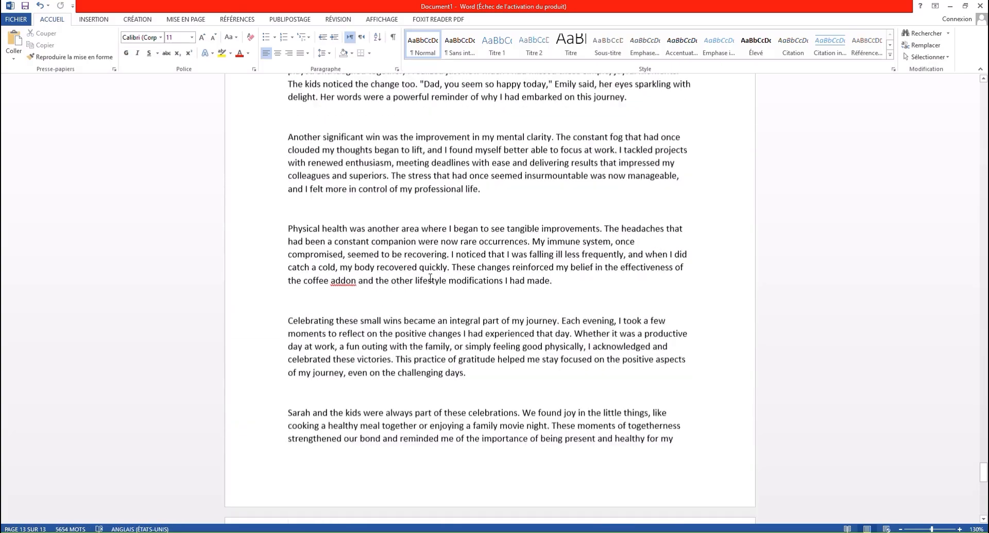
{"action": "scroll", "coordinate": [430, 278], "scroll_direction": "up", "scroll_amount": 20}
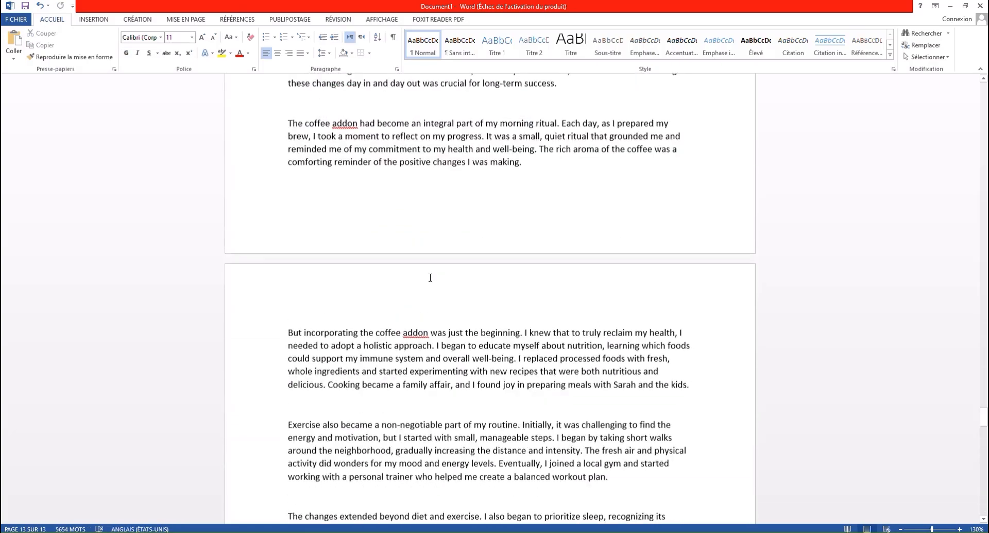
{"action": "scroll", "coordinate": [430, 277], "scroll_direction": "up", "scroll_amount": 20}
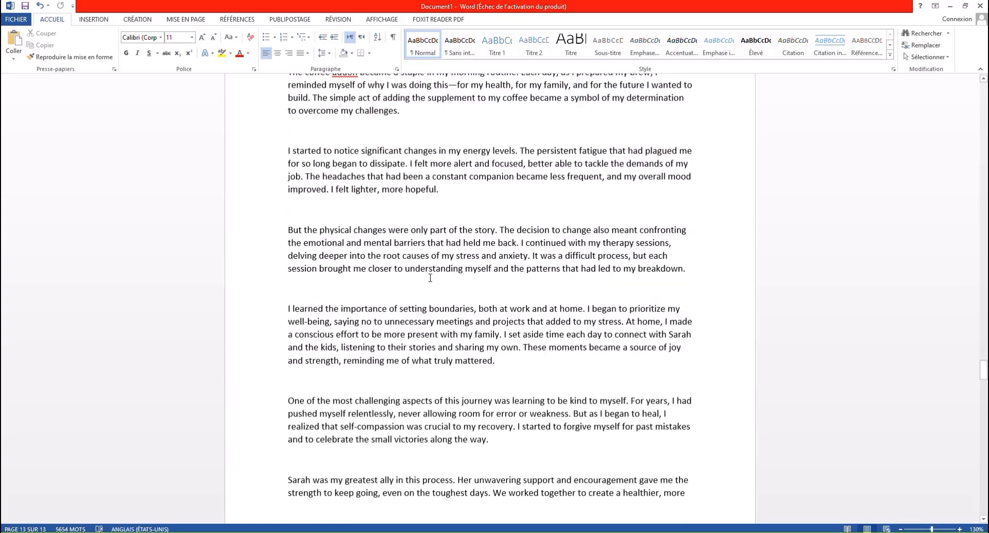
{"action": "scroll", "coordinate": [431, 278], "scroll_direction": "up", "scroll_amount": 20}
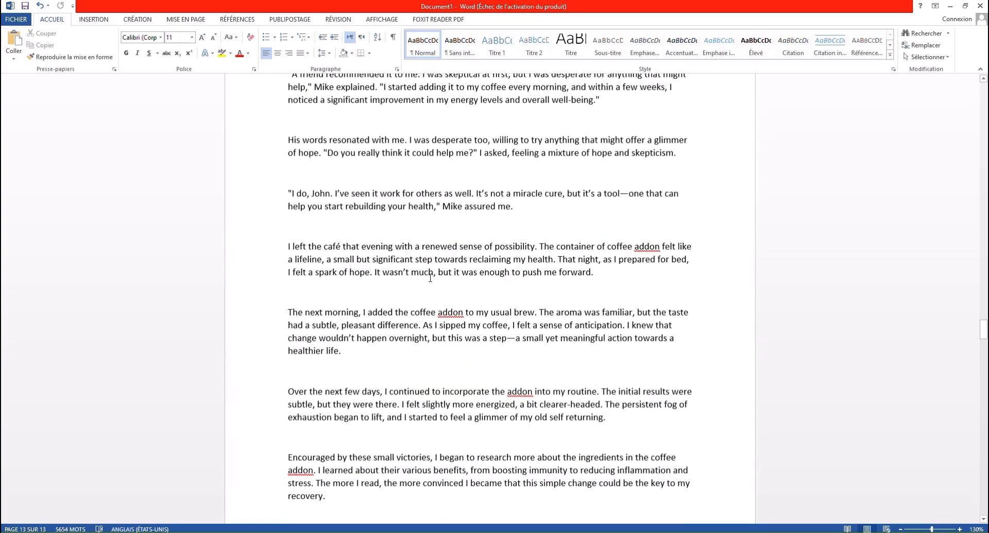
{"action": "scroll", "coordinate": [430, 278], "scroll_direction": "up", "scroll_amount": 20}
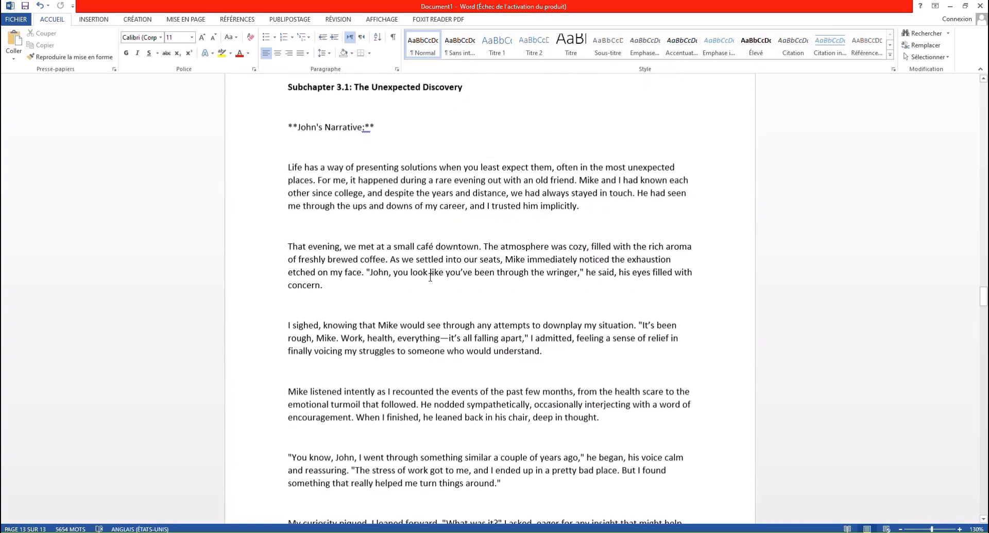
{"action": "scroll", "coordinate": [430, 277], "scroll_direction": "up", "scroll_amount": 3}
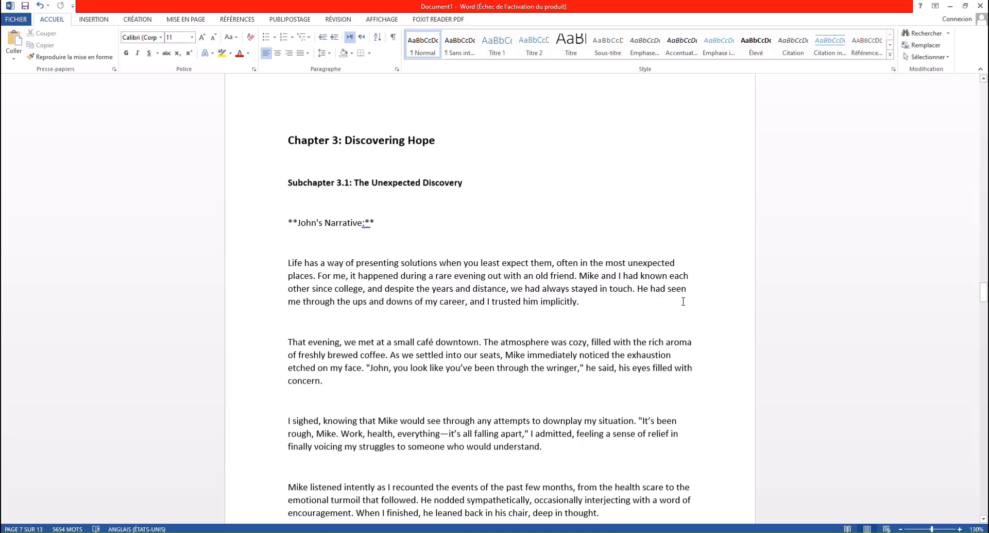
{"action": "scroll", "coordinate": [683, 301], "scroll_direction": "down", "scroll_amount": 1}
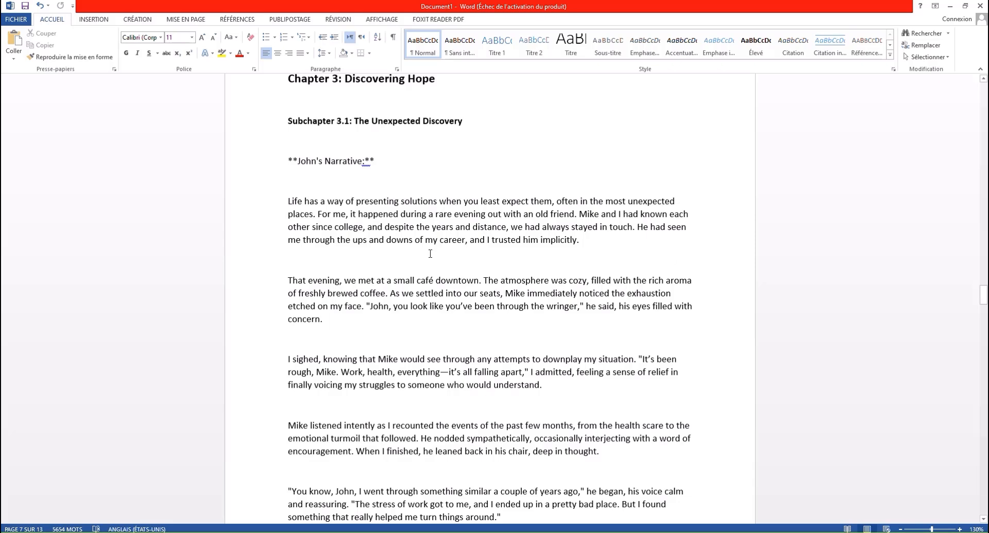
{"action": "scroll", "coordinate": [357, 331], "scroll_direction": "down", "scroll_amount": 1}
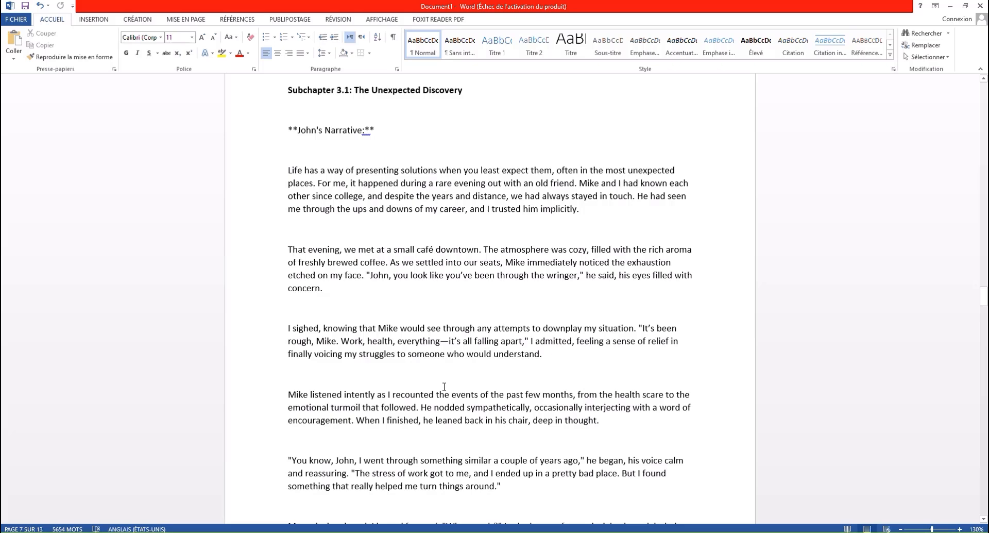
{"action": "scroll", "coordinate": [444, 375], "scroll_direction": "down", "scroll_amount": 2}
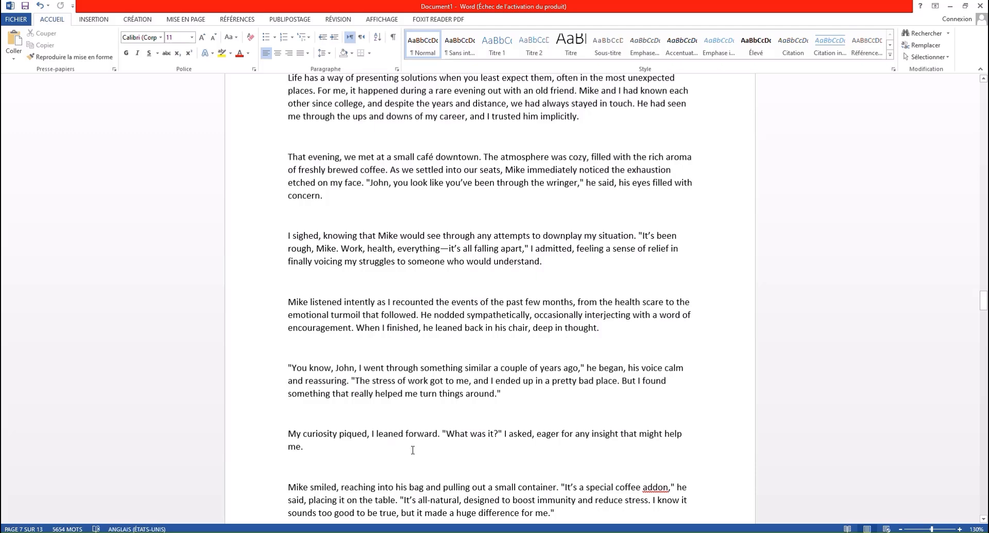
{"action": "scroll", "coordinate": [645, 435], "scroll_direction": "down", "scroll_amount": 2}
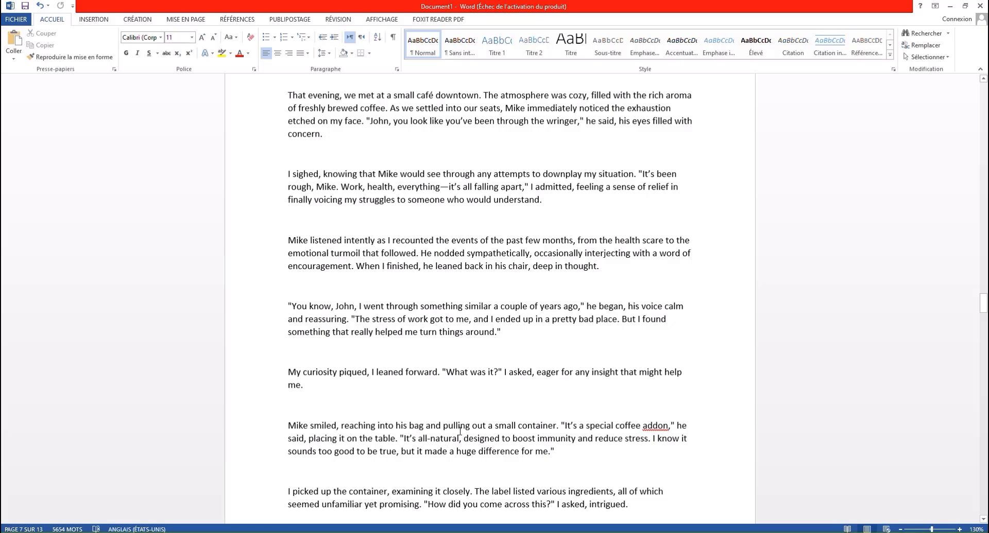
{"action": "scroll", "coordinate": [461, 432], "scroll_direction": "down", "scroll_amount": 3}
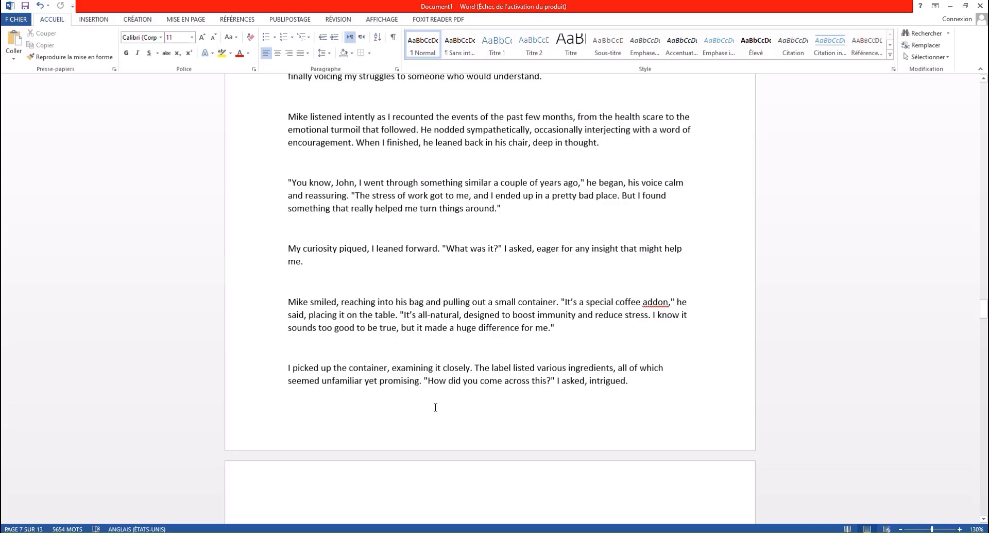
{"action": "scroll", "coordinate": [435, 407], "scroll_direction": "down", "scroll_amount": 2}
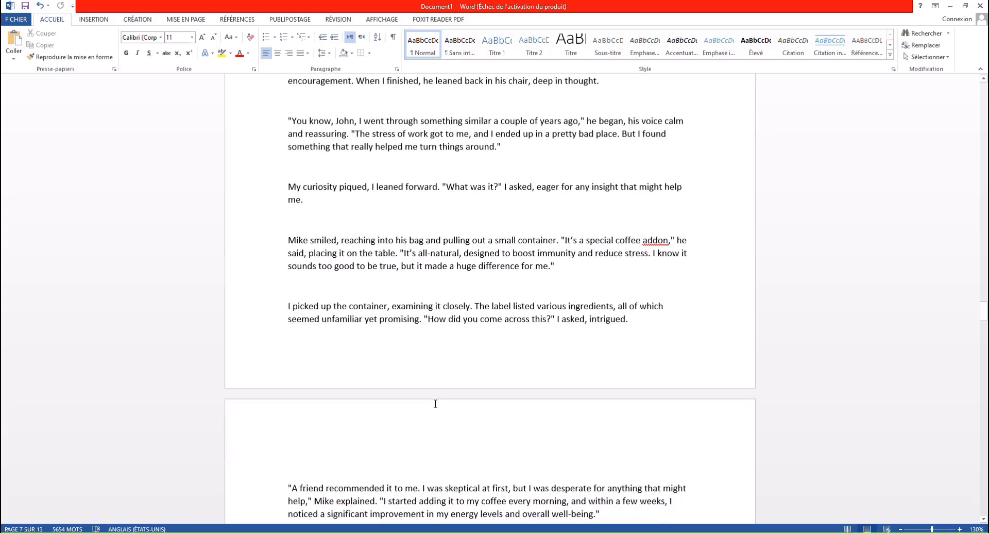
{"action": "scroll", "coordinate": [435, 403], "scroll_direction": "down", "scroll_amount": 4}
{"action": "scroll", "coordinate": [435, 399], "scroll_direction": "down", "scroll_amount": 20}
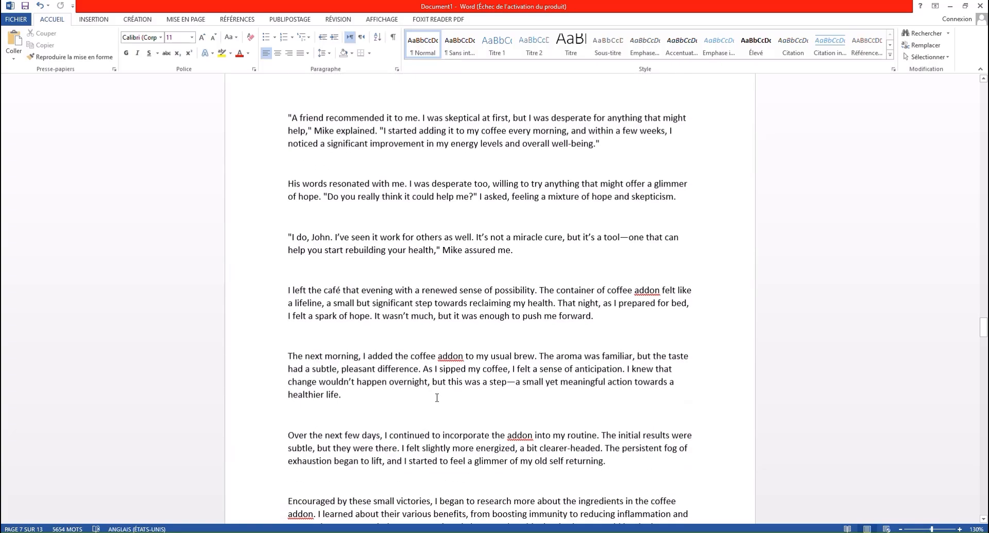
{"action": "scroll", "coordinate": [429, 402], "scroll_direction": "down", "scroll_amount": 20}
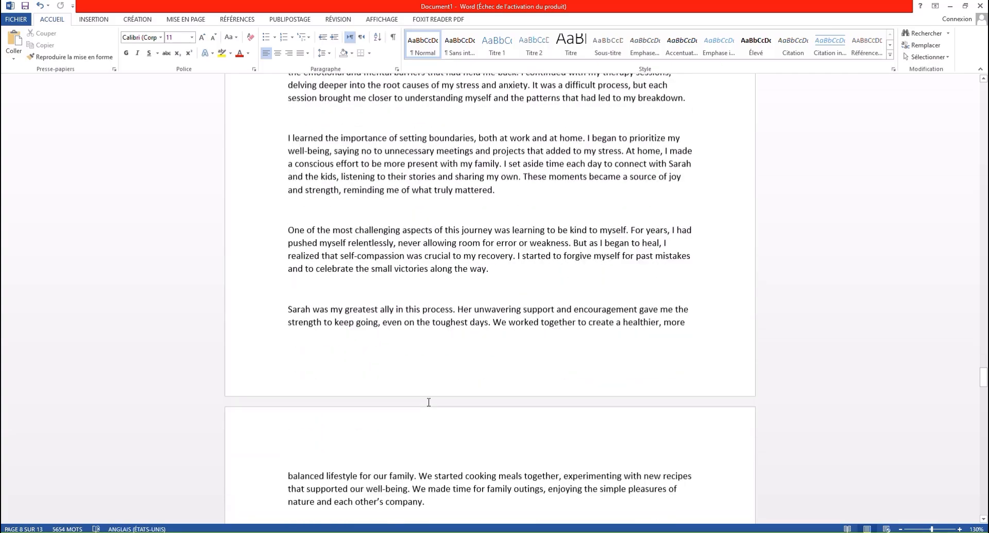
{"action": "scroll", "coordinate": [432, 404], "scroll_direction": "down", "scroll_amount": 20}
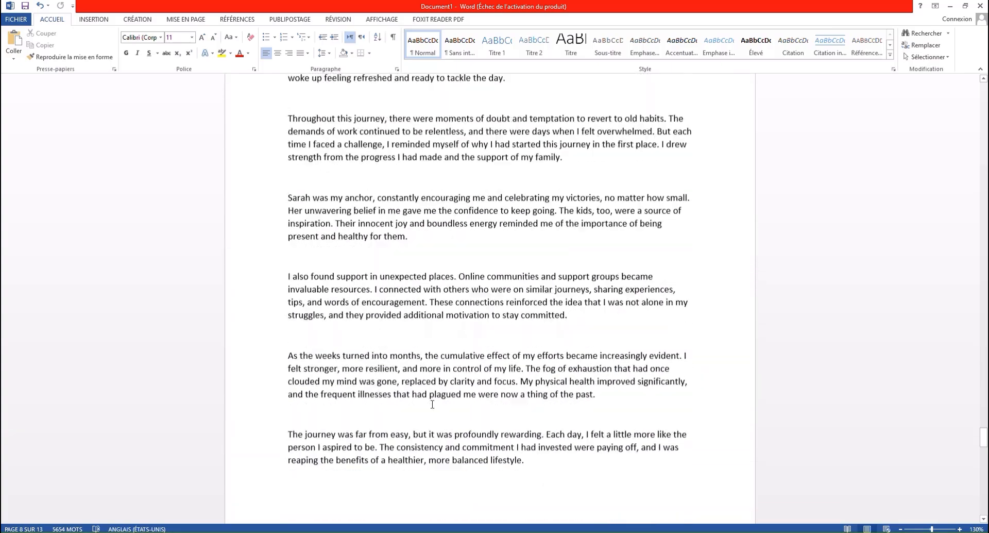
{"action": "scroll", "coordinate": [407, 399], "scroll_direction": "down", "scroll_amount": 20}
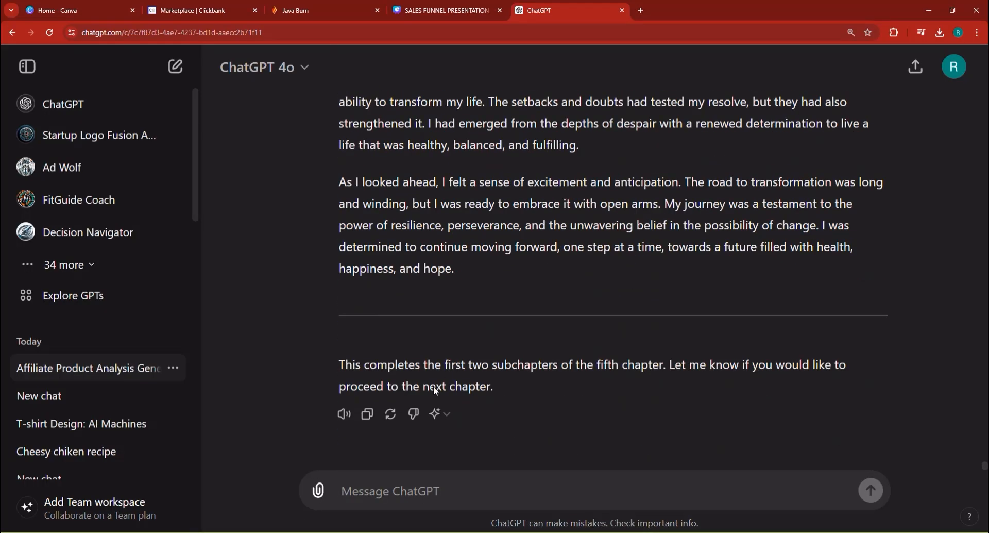
In ChatGPT, copy the fifth chapter's response and answer "yes" to proceed to the next chapter.
{"action": "left_click", "coordinate": [367, 414]}
{"action": "type", "text": "yes"}
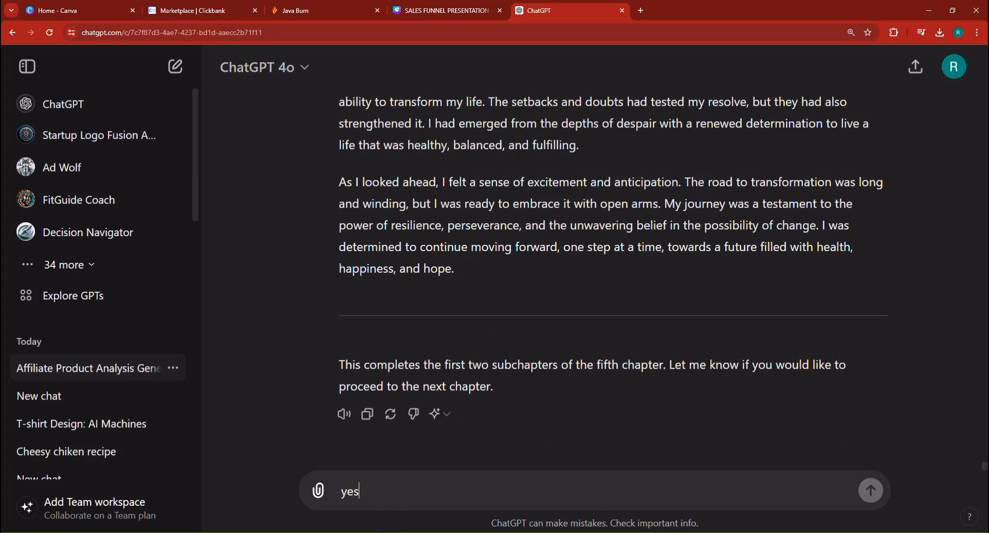
Switch to Word and paste the copied chapter 5 text at the end of the document.
{"action": "key", "text": "alt+Tab"}
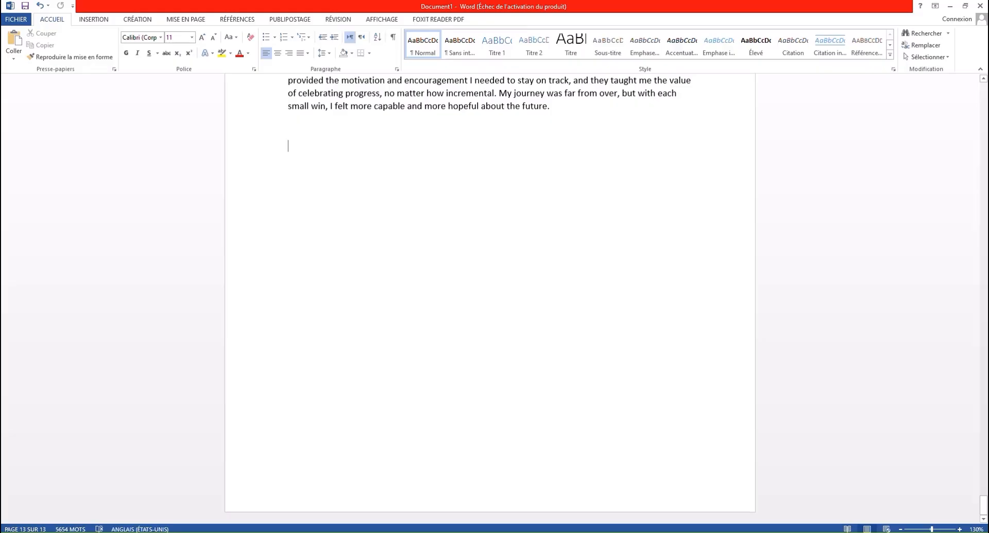
{"action": "right_click", "coordinate": [307, 150]}
{"action": "left_click", "coordinate": [328, 195]}
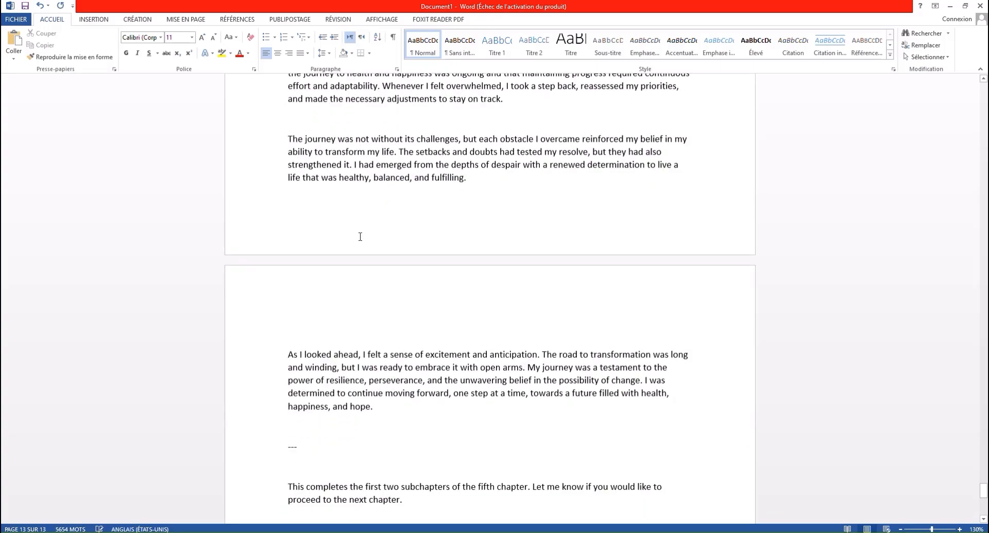
Remove the "###" and "####" markers from the Chapter 5 and Subchapter 5.1 headings and the "---" separator below them.
{"action": "scroll", "coordinate": [360, 237], "scroll_direction": "up", "scroll_amount": 20}
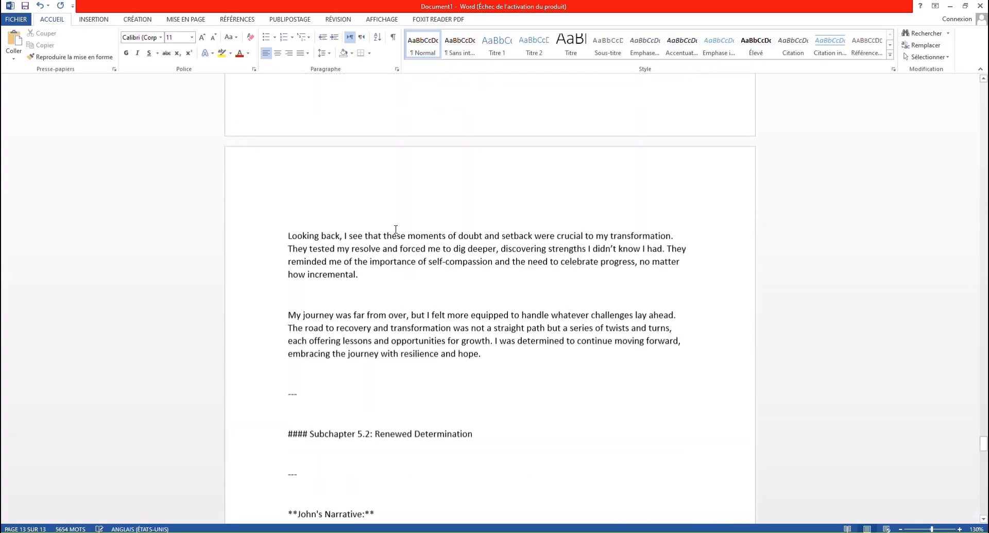
{"action": "scroll", "coordinate": [396, 228], "scroll_direction": "up", "scroll_amount": 20}
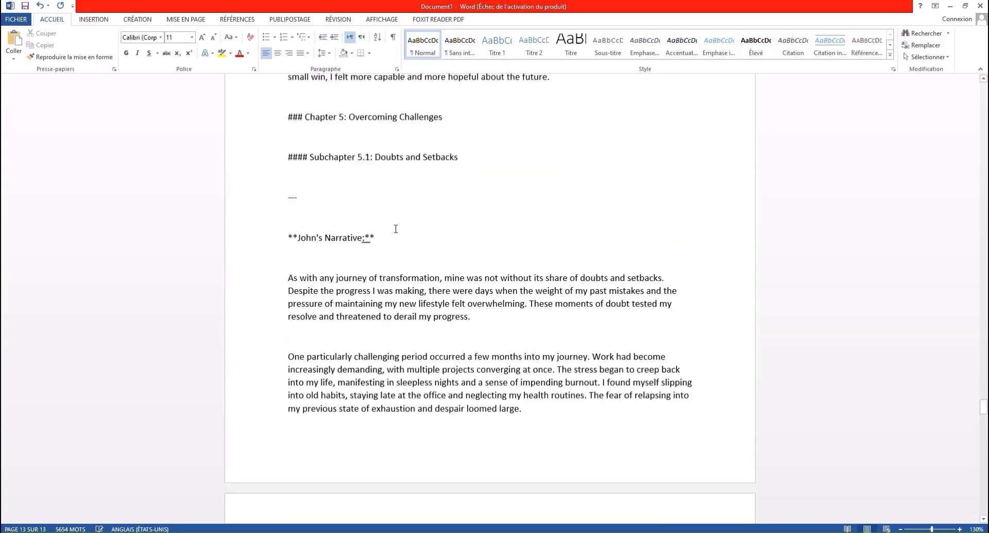
{"action": "scroll", "coordinate": [395, 229], "scroll_direction": "up", "scroll_amount": 2}
{"action": "left_click_drag", "start_coordinate": [302, 281], "coordinate": [288, 240]}
{"action": "key", "text": "Delete"}
{"action": "key", "text": "Delete"}
{"action": "left_click_drag", "start_coordinate": [305, 197], "coordinate": [441, 198]}
{"action": "key", "text": "Delete"}
Set the "Chapter 5: Overcoming Challenges" heading to font size 14 and make it bold.
{"action": "left_click", "coordinate": [191, 38]}
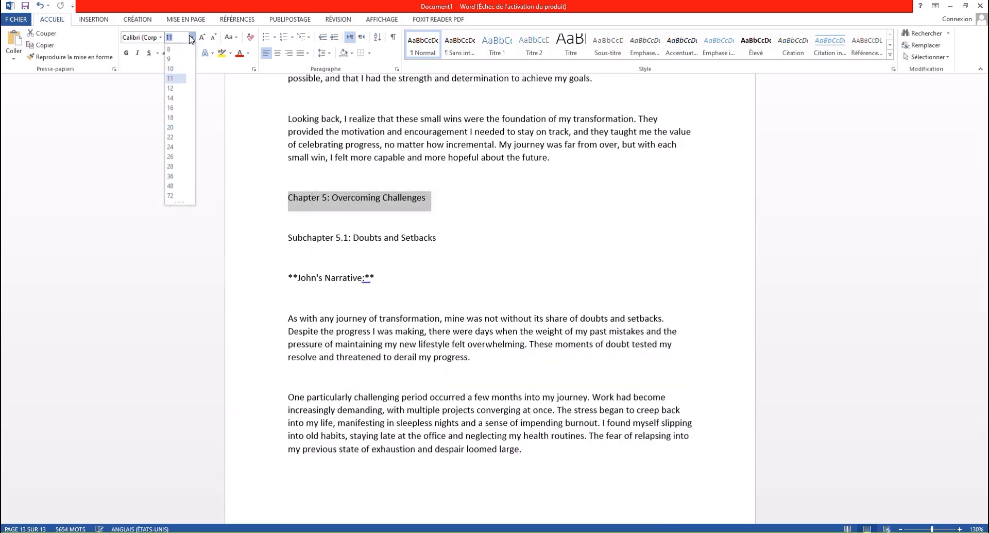
{"action": "left_click", "coordinate": [170, 98]}
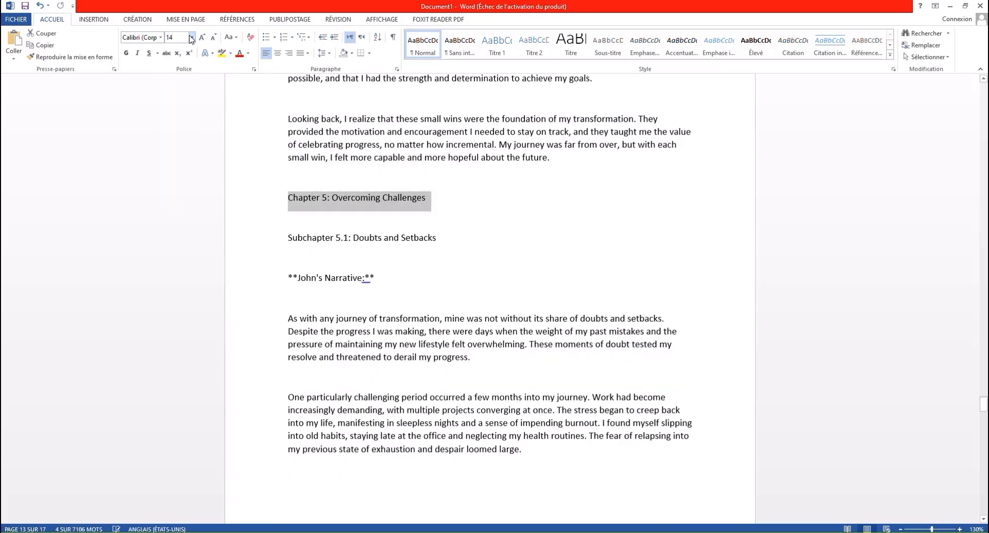
{"action": "left_click", "coordinate": [126, 53]}
Make the "Subchapter 5.1: Doubts and Setbacks" heading bold.
{"action": "left_click", "coordinate": [342, 241]}
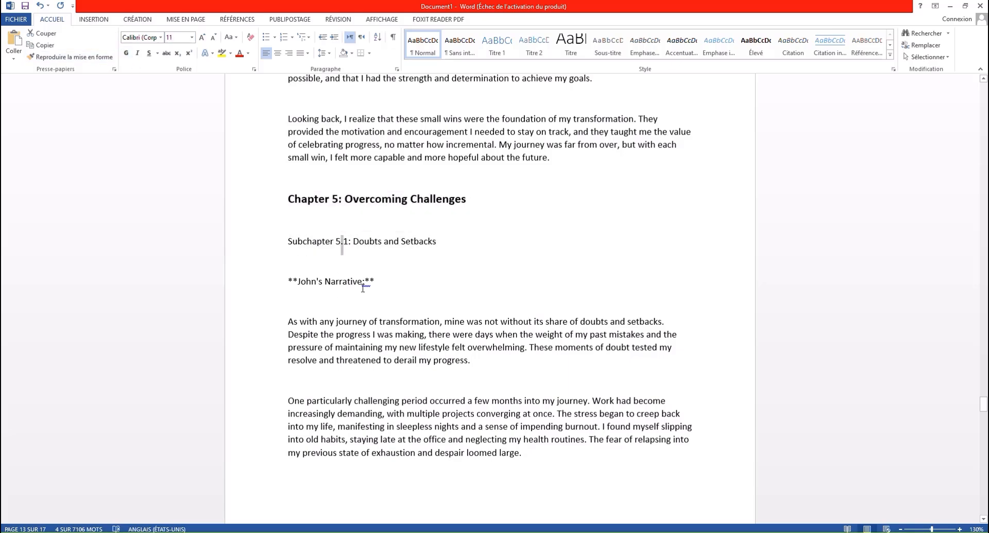
{"action": "triple_click", "coordinate": [367, 238]}
{"action": "left_click", "coordinate": [126, 54]}
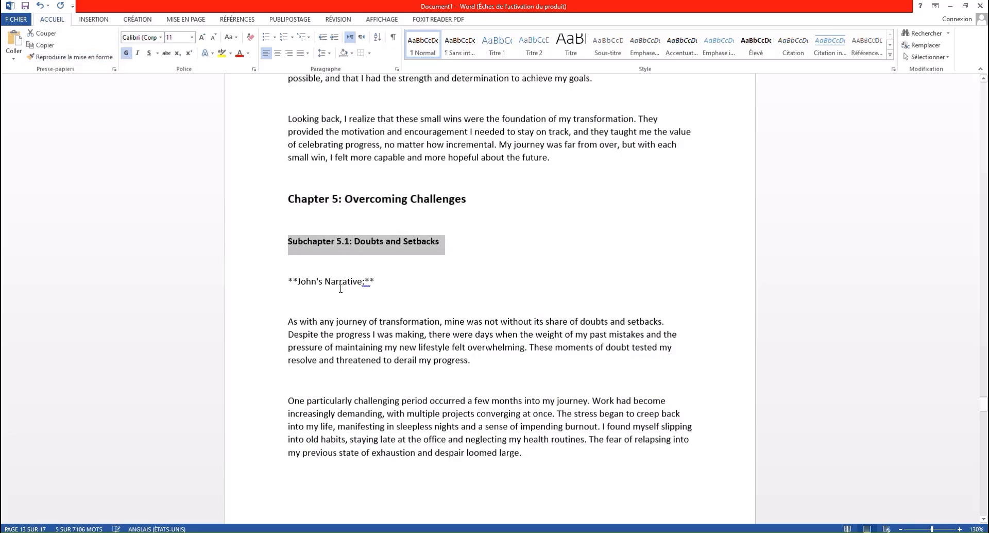
{"action": "left_click", "coordinate": [339, 281]}
Delete the "---" separators above and below the "Subchapter 5.2: Renewed Determination" heading, along with its "####" marker.
{"action": "scroll", "coordinate": [403, 303], "scroll_direction": "down", "scroll_amount": 20}
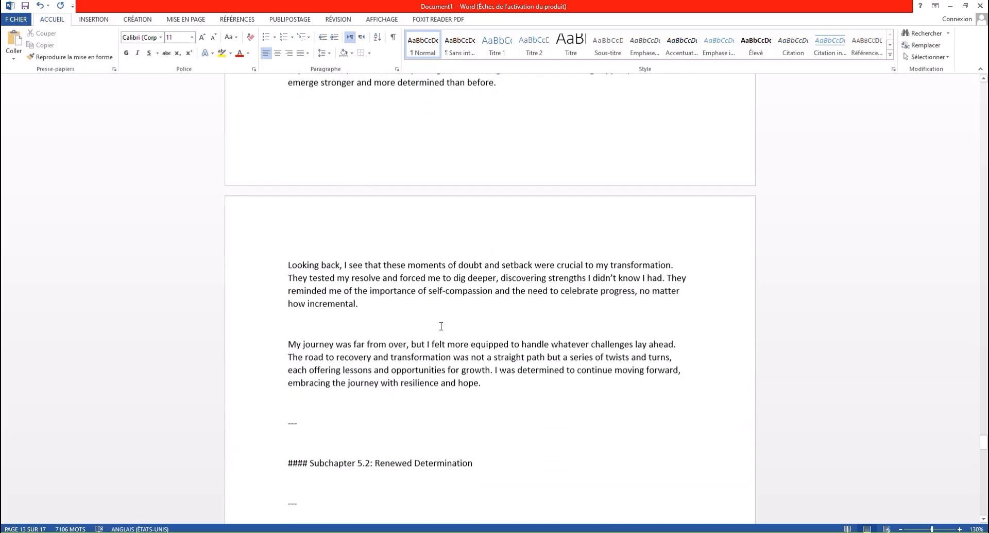
{"action": "left_click_drag", "start_coordinate": [277, 213], "coordinate": [275, 204]}
{"action": "key", "text": "BackSpace"}
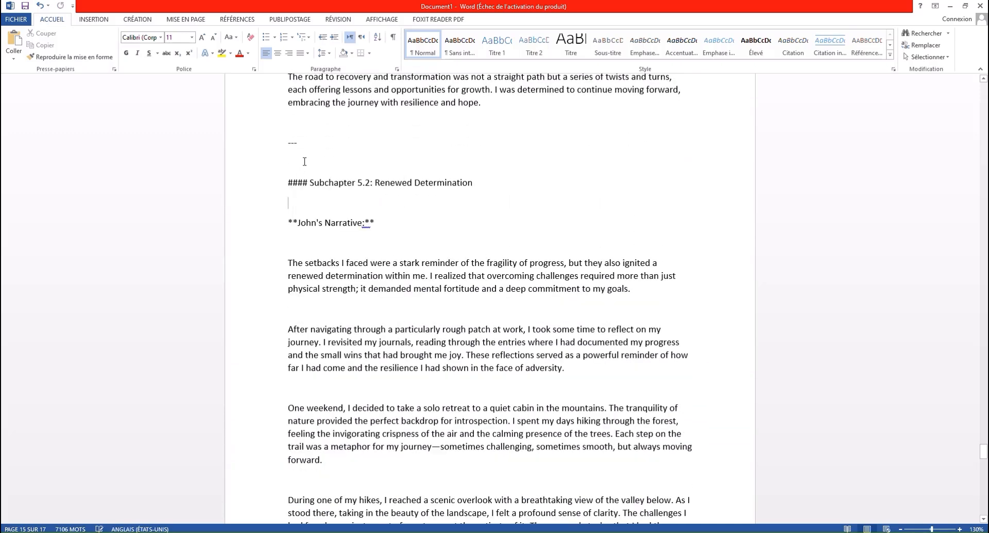
{"action": "left_click_drag", "start_coordinate": [330, 148], "coordinate": [287, 143]}
{"action": "key", "text": "BackSpace"}
{"action": "key", "text": "BackSpace"}
Make the "Subchapter 5.2: Renewed Determination" heading bold.
{"action": "triple_click", "coordinate": [320, 143]}
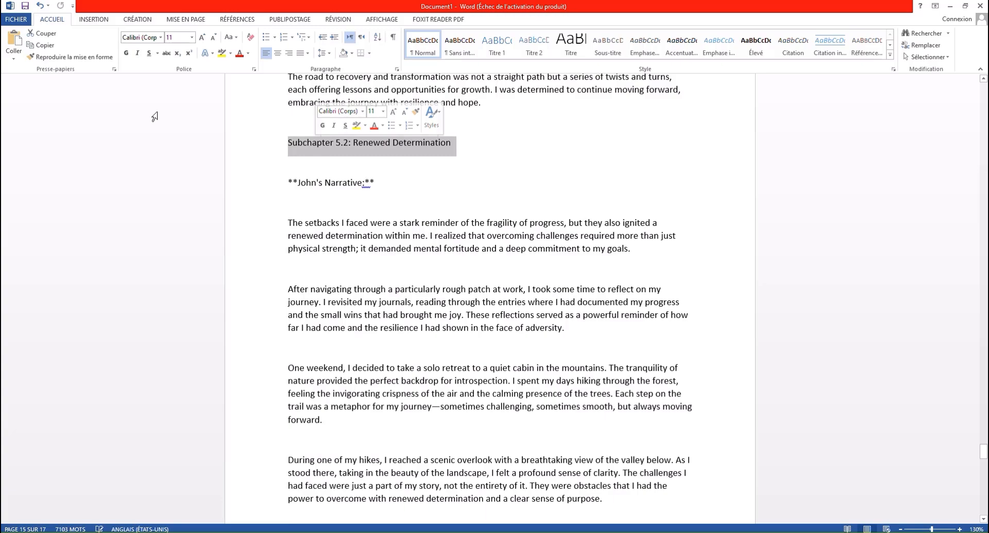
{"action": "left_click", "coordinate": [127, 53]}
{"action": "left_click", "coordinate": [378, 212]}
Delete the "---" separator and ChatGPT's closing note about the next chapter at the end of chapter 5.
{"action": "scroll", "coordinate": [379, 214], "scroll_direction": "down", "scroll_amount": 12}
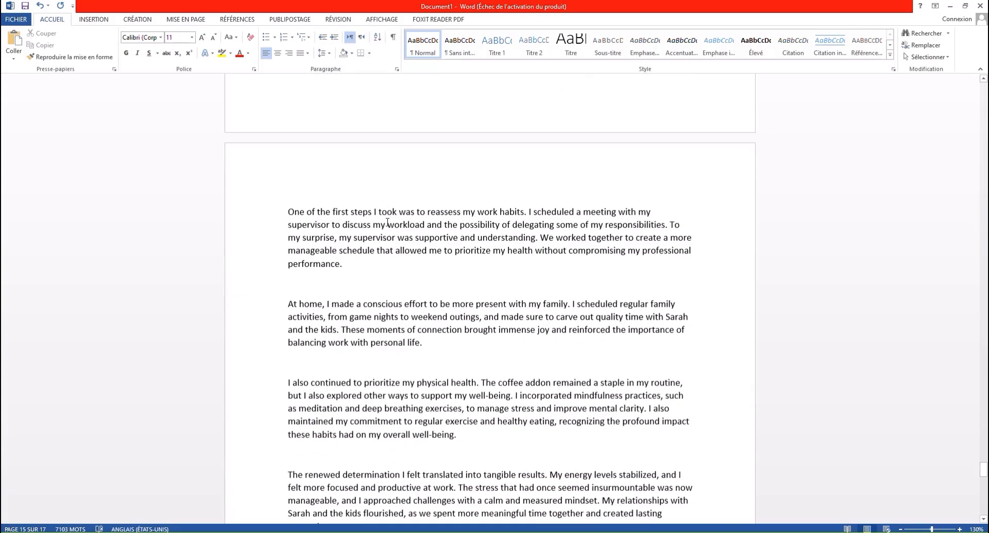
{"action": "scroll", "coordinate": [387, 222], "scroll_direction": "down", "scroll_amount": 15}
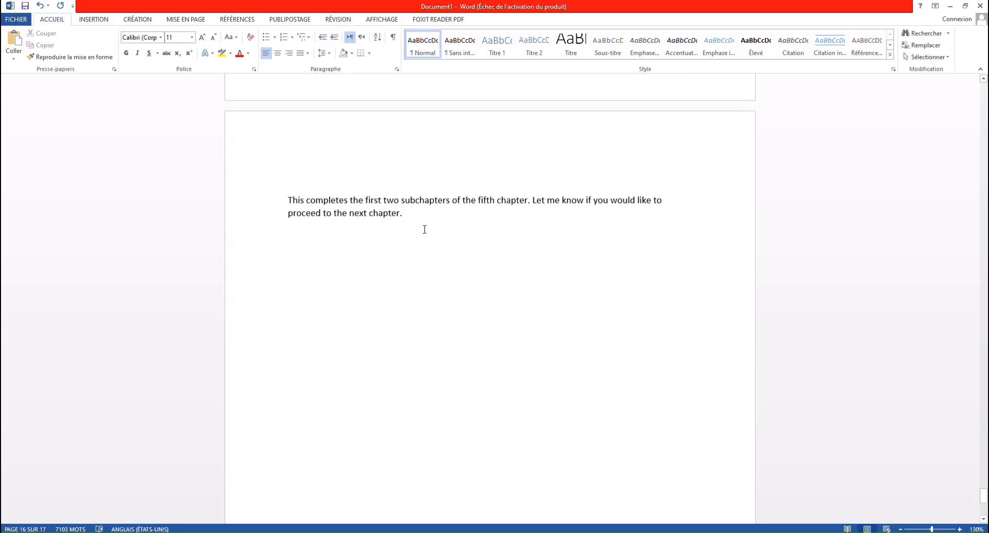
{"action": "scroll", "coordinate": [374, 213], "scroll_direction": "up", "scroll_amount": 3}
{"action": "left_click_drag", "start_coordinate": [409, 215], "coordinate": [280, 127]}
{"action": "key", "text": "BackSpace"}
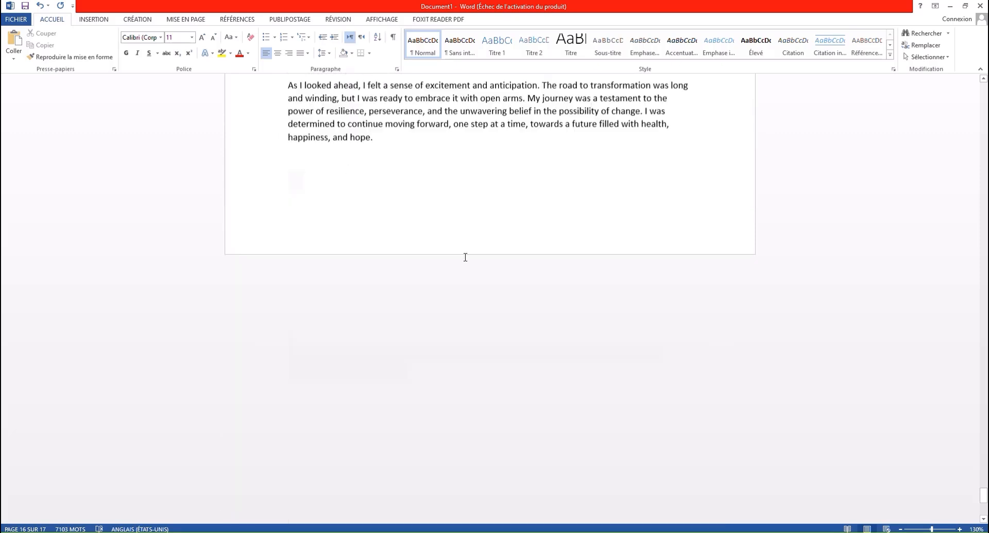
{"action": "scroll", "coordinate": [465, 257], "scroll_direction": "up", "scroll_amount": 20}
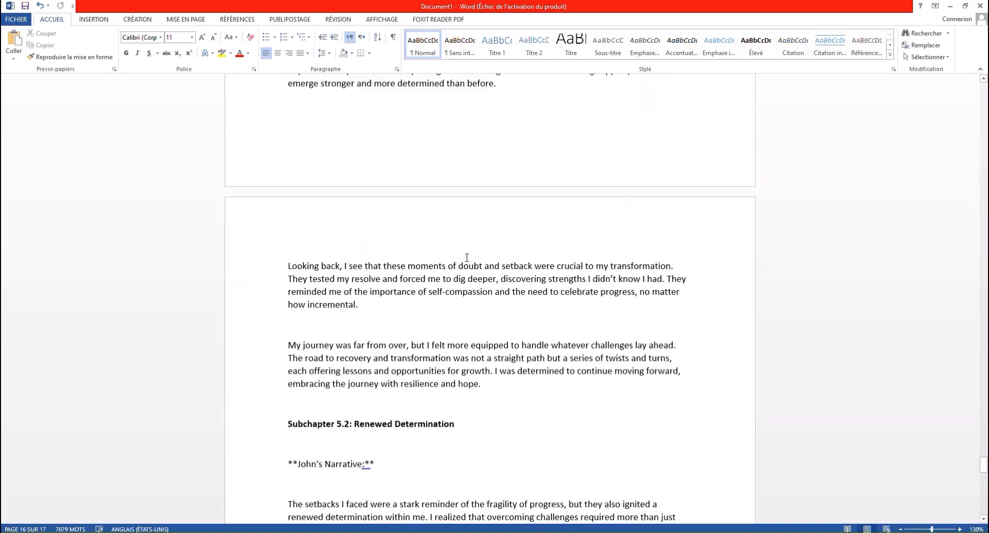
Look back over the formatted text of chapters 4 and 5 and return to the end of the document.
{"action": "scroll", "coordinate": [467, 257], "scroll_direction": "up", "scroll_amount": 20}
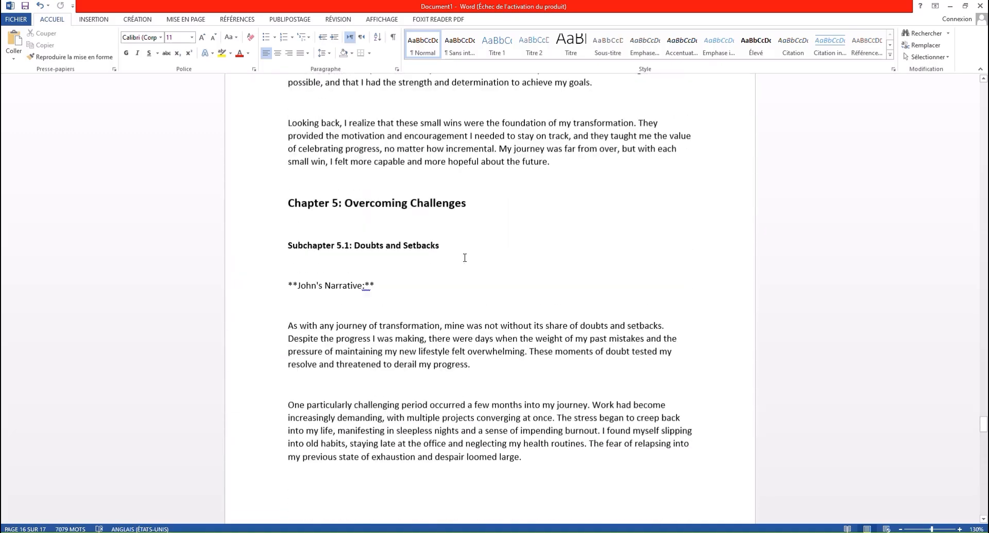
{"action": "scroll", "coordinate": [464, 257], "scroll_direction": "up", "scroll_amount": 20}
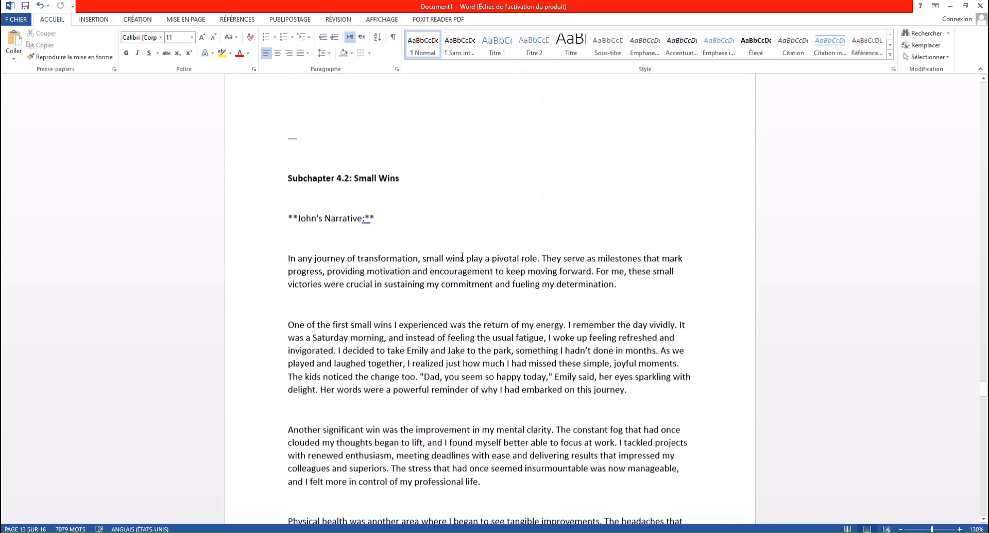
{"action": "scroll", "coordinate": [462, 256], "scroll_direction": "up", "scroll_amount": 20}
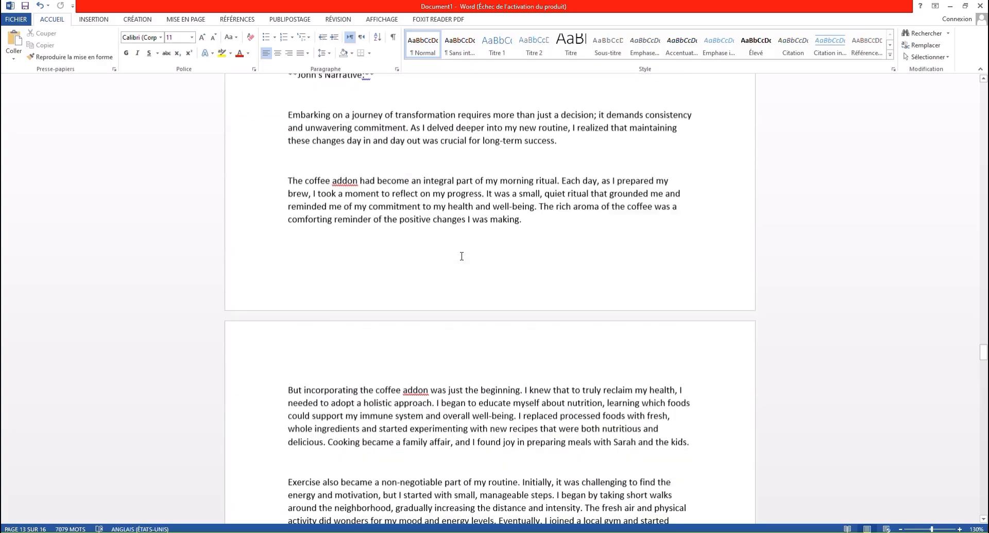
{"action": "scroll", "coordinate": [462, 256], "scroll_direction": "up", "scroll_amount": 6}
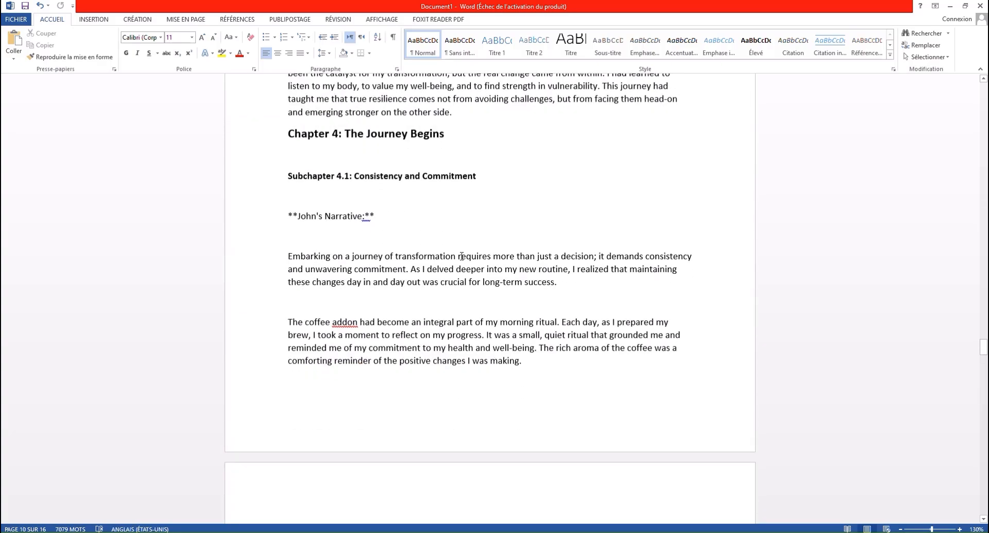
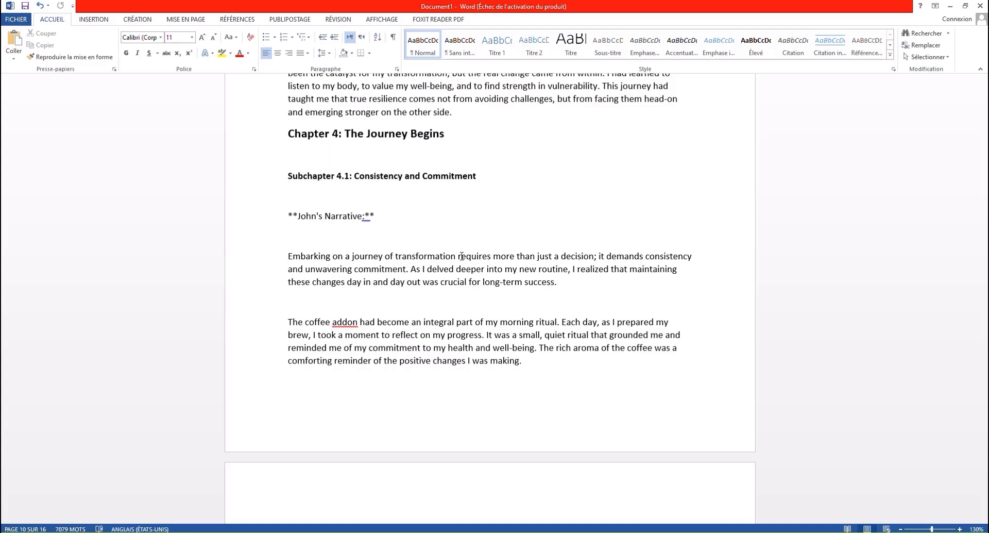
{"action": "scroll", "coordinate": [462, 256], "scroll_direction": "down", "scroll_amount": 20}
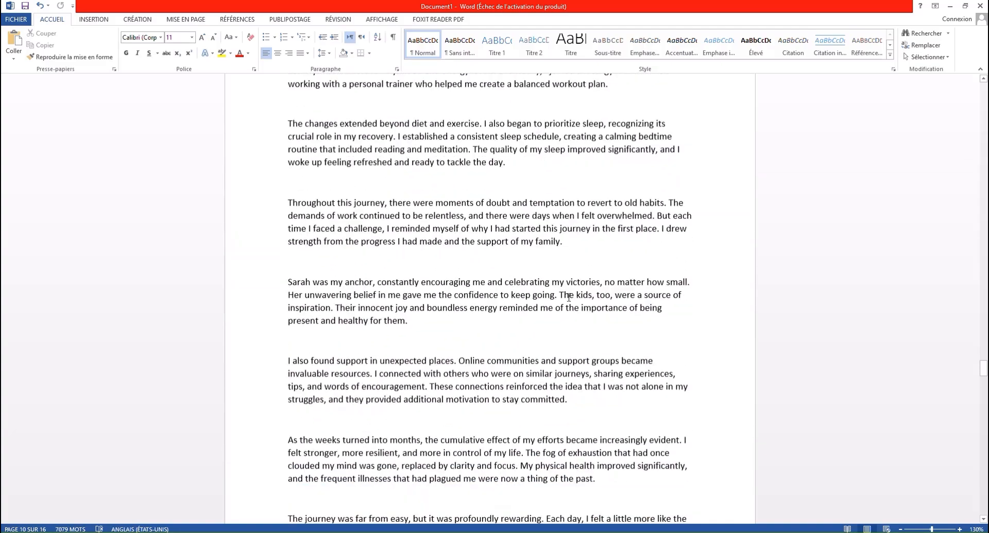
{"action": "scroll", "coordinate": [569, 300], "scroll_direction": "down", "scroll_amount": 20}
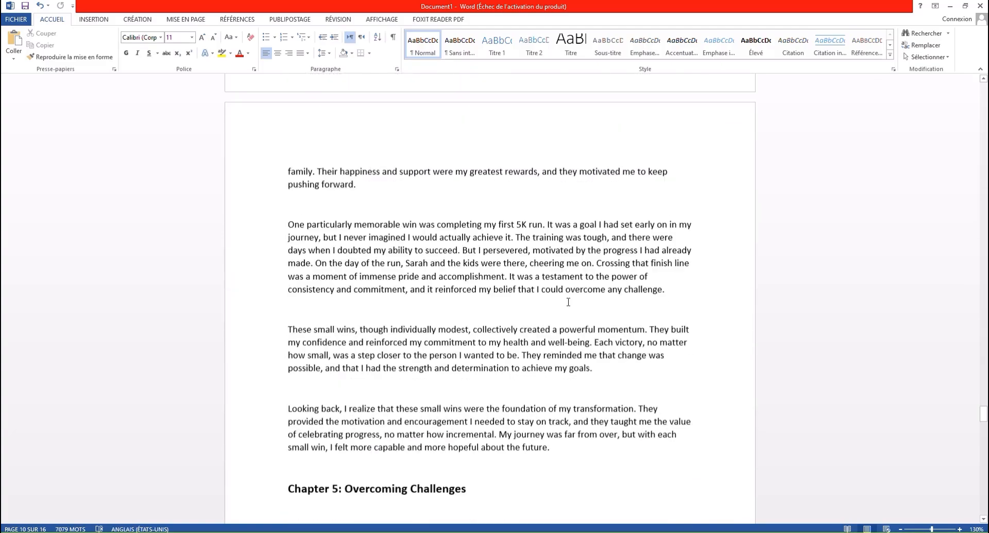
{"action": "scroll", "coordinate": [232, 431], "scroll_direction": "down", "scroll_amount": 20}
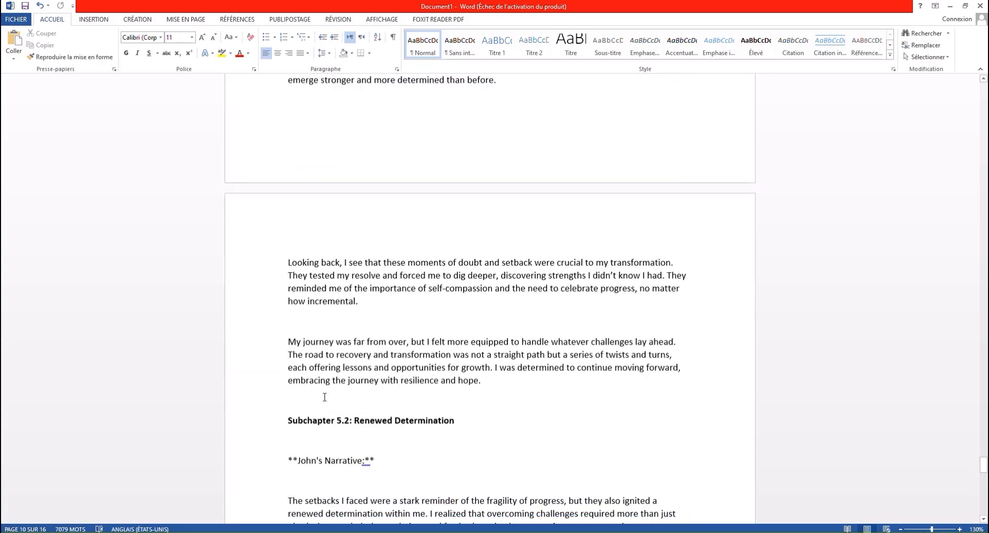
{"action": "scroll", "coordinate": [324, 396], "scroll_direction": "down", "scroll_amount": 20}
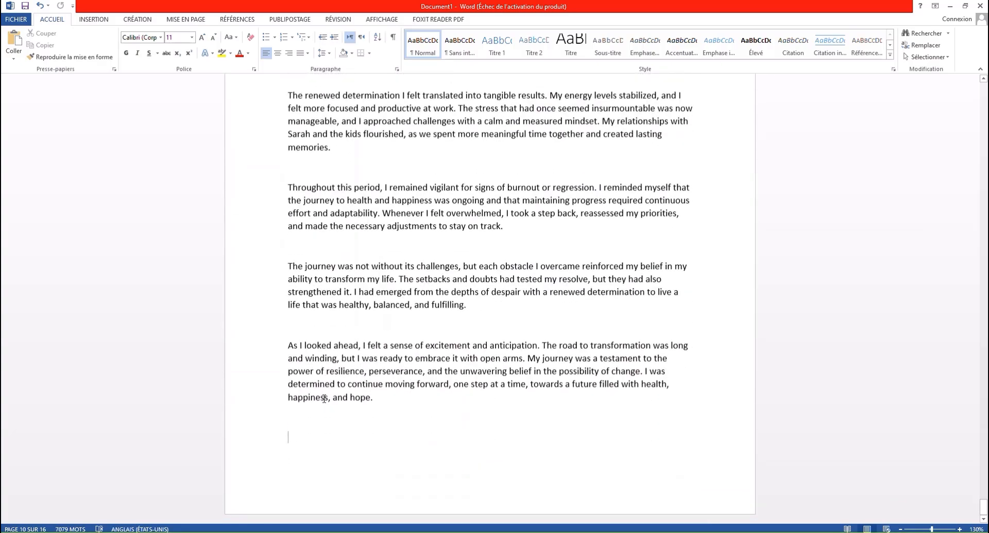
Copy ChatGPT's chapter 6 response, enter "yes" as the next prompt, and paste the chapter as text only at the end of the Word document.
{"action": "key", "text": "Return"}
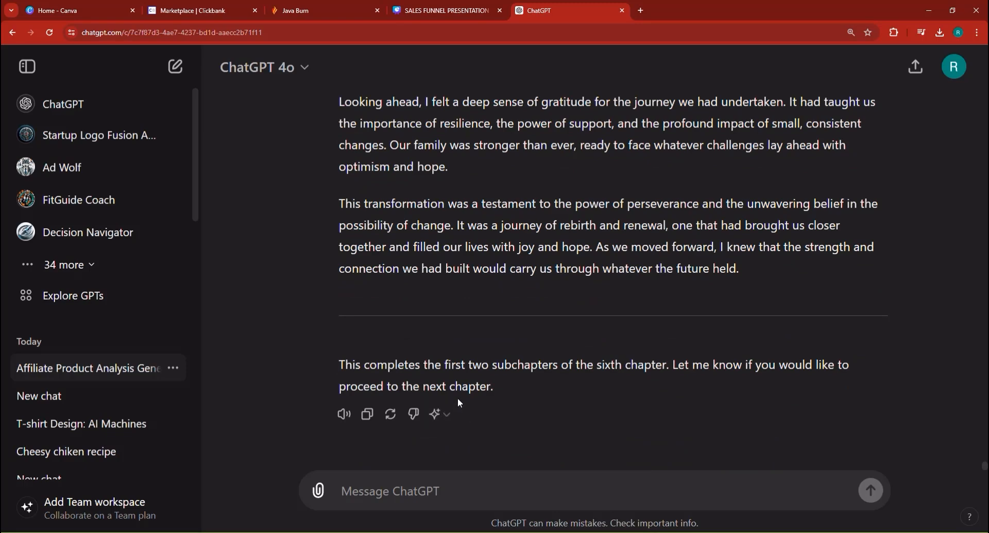
{"action": "left_click", "coordinate": [367, 414]}
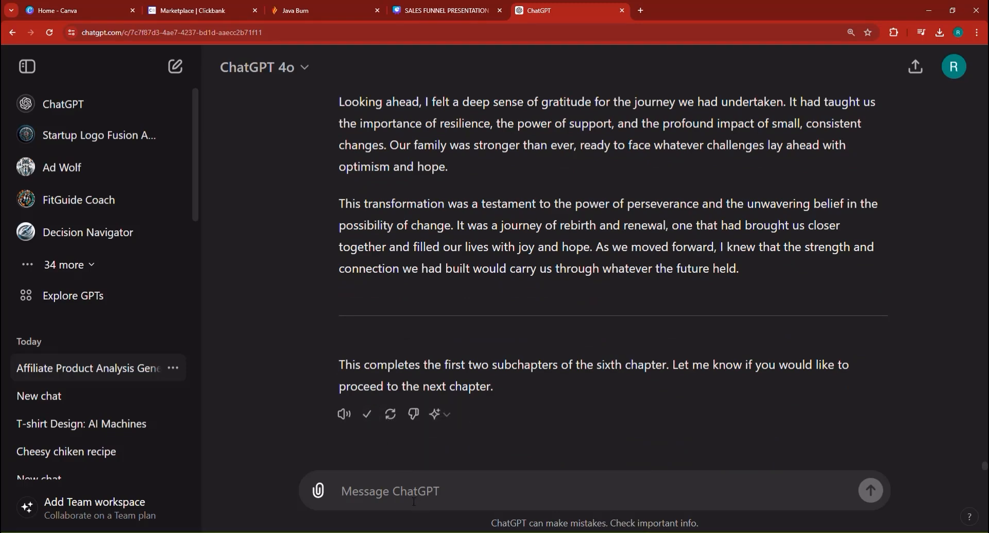
{"action": "type", "text": "yes"}
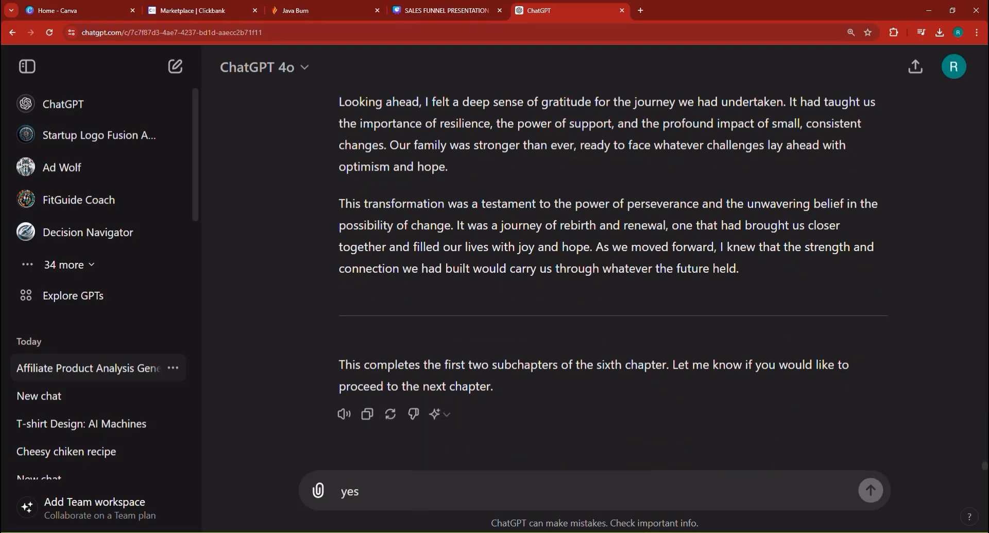
{"action": "key", "text": "alt+Tab"}
{"action": "right_click", "coordinate": [300, 431]}
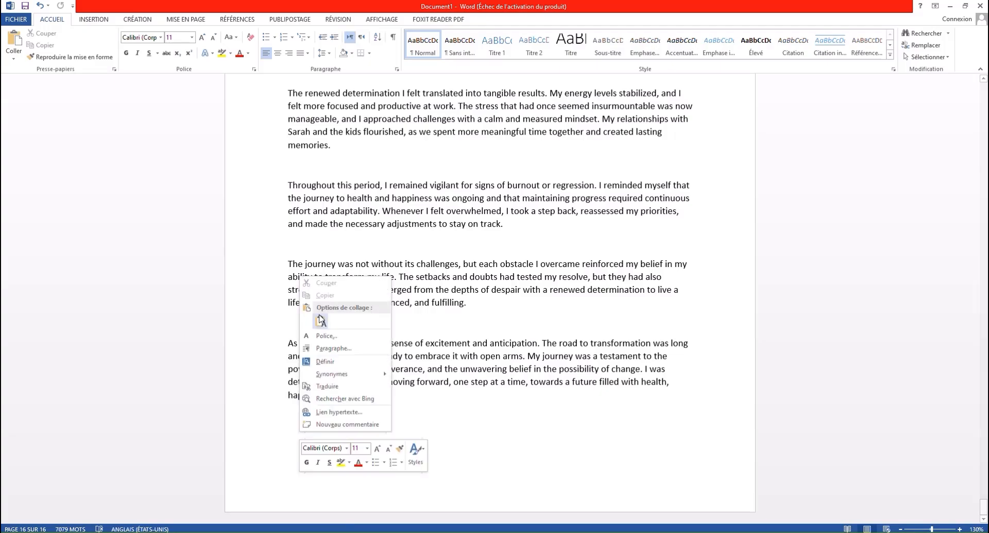
{"action": "left_click", "coordinate": [322, 322]}
Delete the "###" marker before the "Chapter 6: The Transformation" heading and format the heading bold at 14 pt.
{"action": "scroll", "coordinate": [351, 319], "scroll_direction": "up", "scroll_amount": 20}
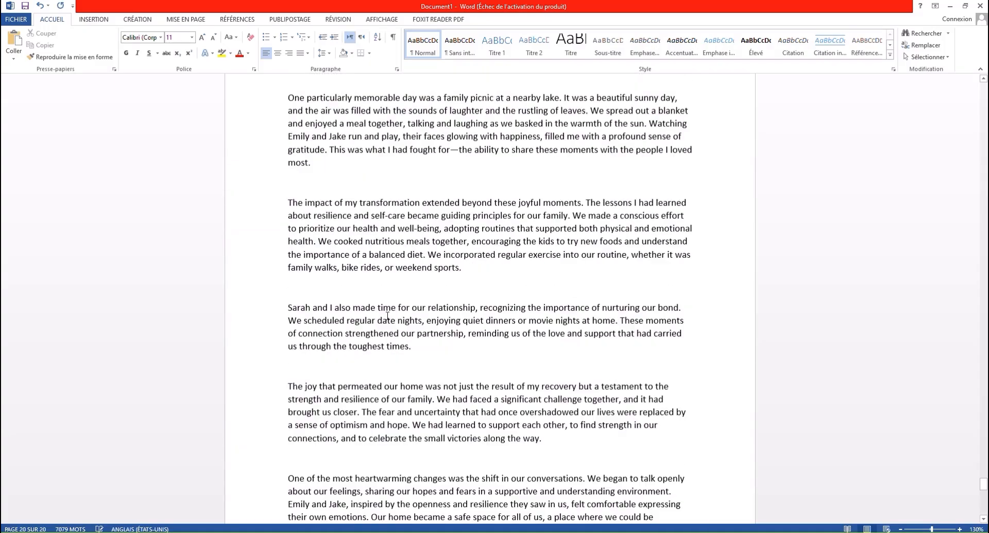
{"action": "scroll", "coordinate": [398, 307], "scroll_direction": "up", "scroll_amount": 15}
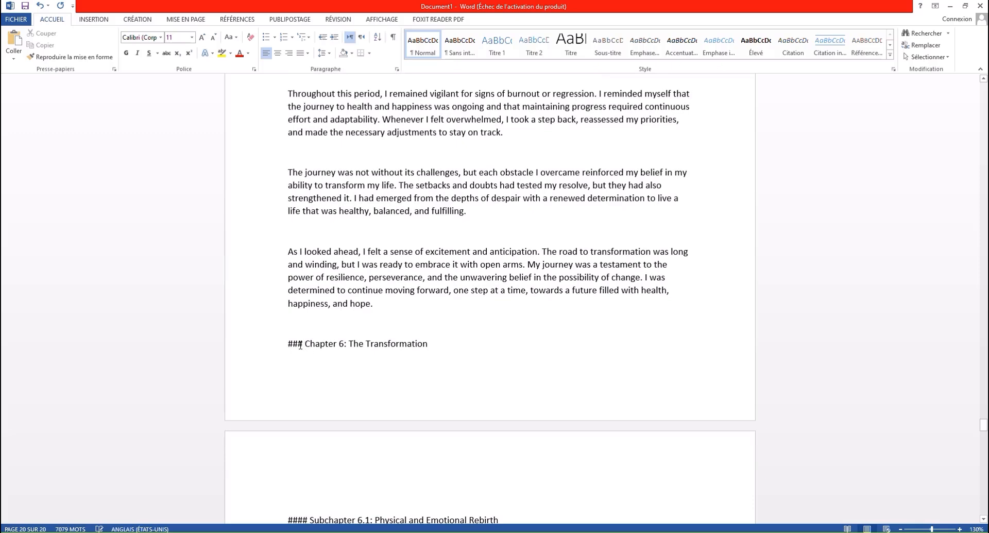
{"action": "double_click", "coordinate": [300, 345]}
{"action": "key", "text": "BackSpace"}
{"action": "triple_click", "coordinate": [329, 345]}
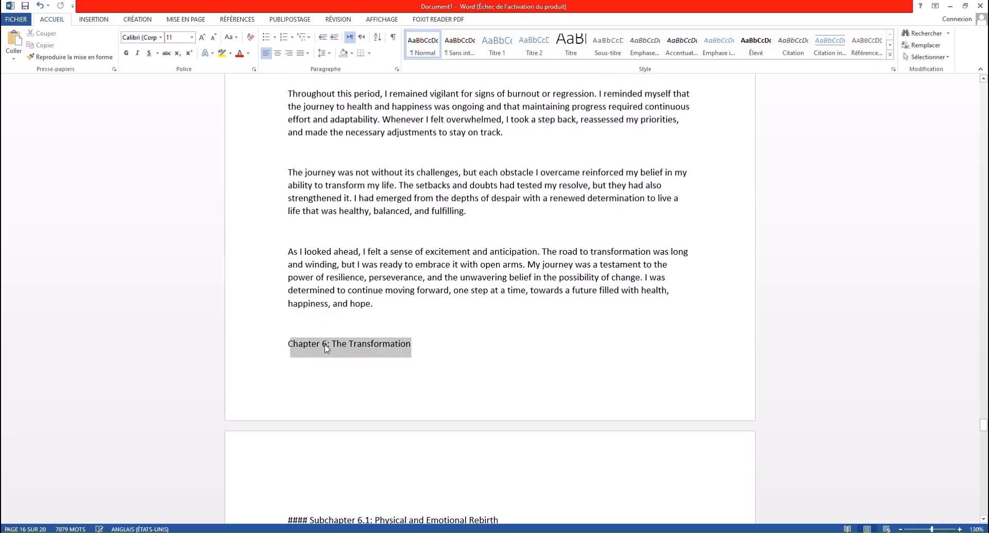
{"action": "left_click", "coordinate": [126, 53]}
{"action": "left_click", "coordinate": [176, 37]}
{"action": "type", "text": "1"}
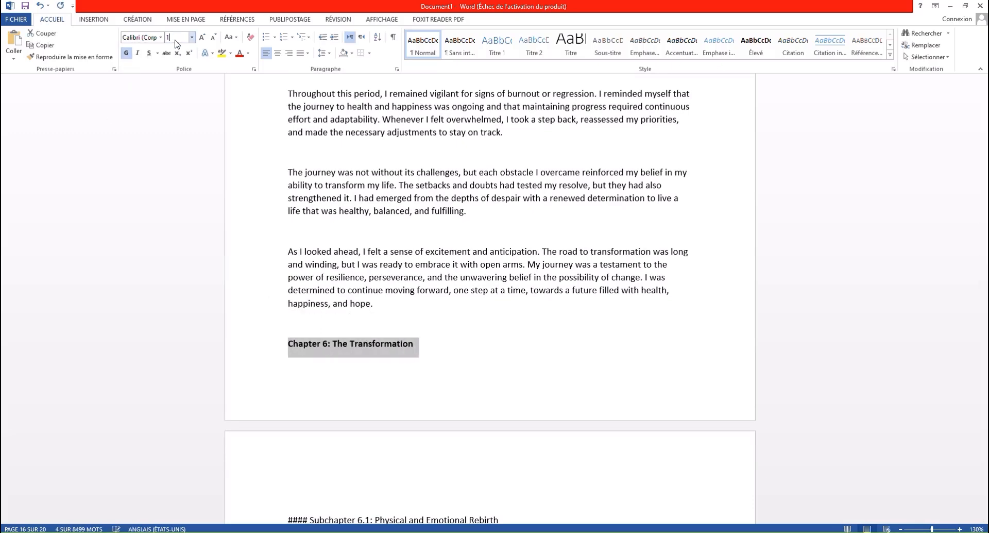
{"action": "type", "text": "4"}
{"action": "key", "text": "Return"}
Delete the "####" marker before the "Subchapter 6.1: Physical and Emotional Rebirth" heading and make the heading bold.
{"action": "scroll", "coordinate": [272, 283], "scroll_direction": "down", "scroll_amount": 3}
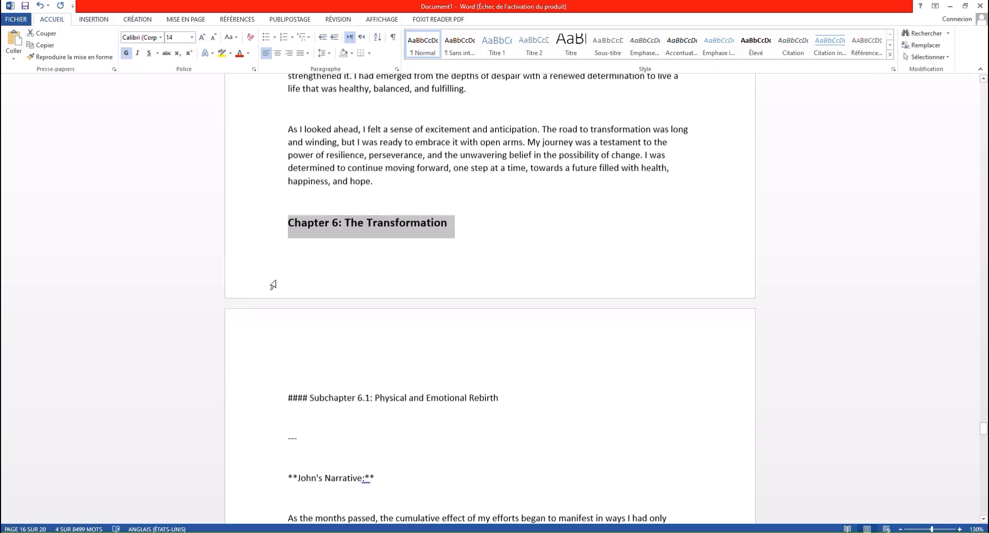
{"action": "double_click", "coordinate": [302, 397]}
{"action": "key", "text": "BackSpace"}
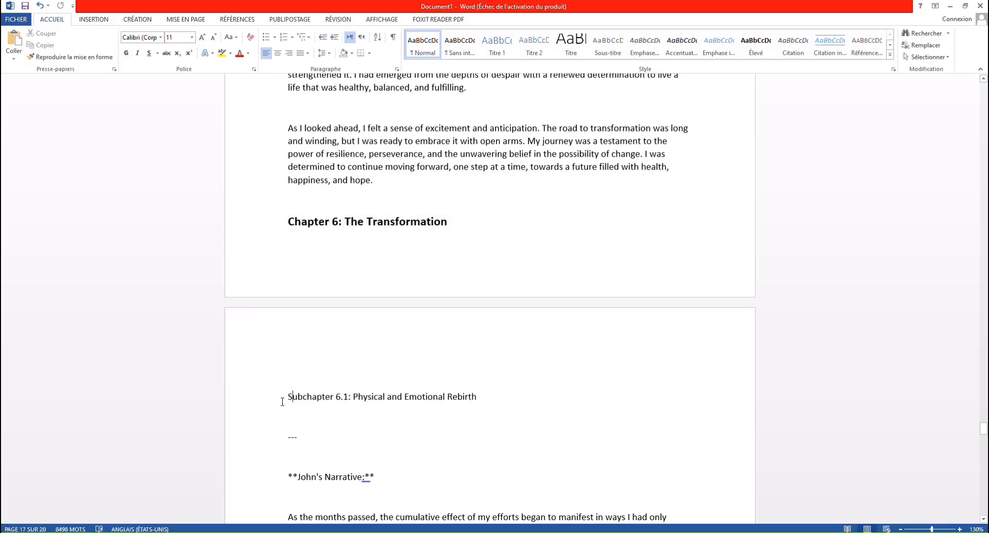
{"action": "triple_click", "coordinate": [282, 401]}
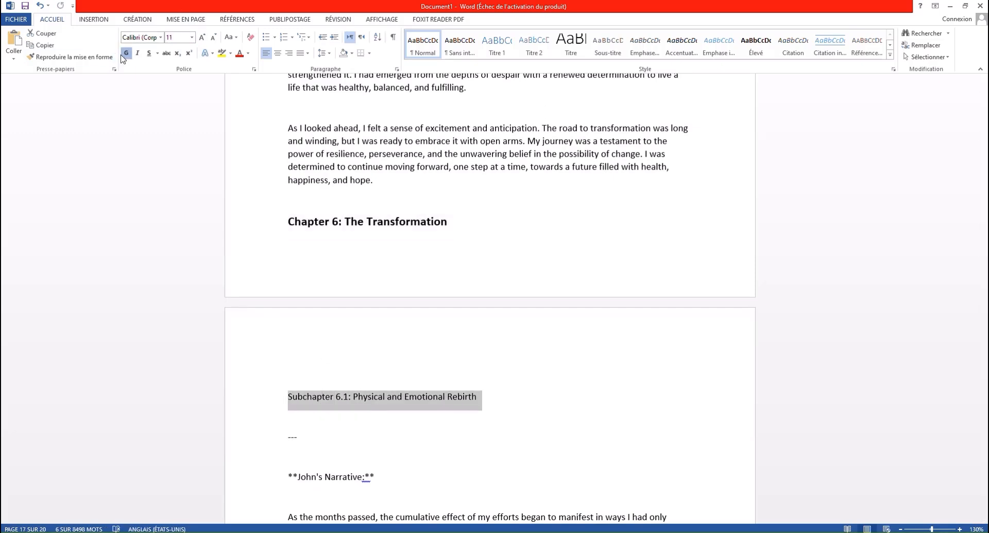
{"action": "left_click", "coordinate": [126, 53]}
Delete the "---" separator below the Subchapter 6.1 heading.
{"action": "scroll", "coordinate": [309, 351], "scroll_direction": "down", "scroll_amount": 2}
{"action": "double_click", "coordinate": [293, 343]}
{"action": "key", "text": "BackSpace"}
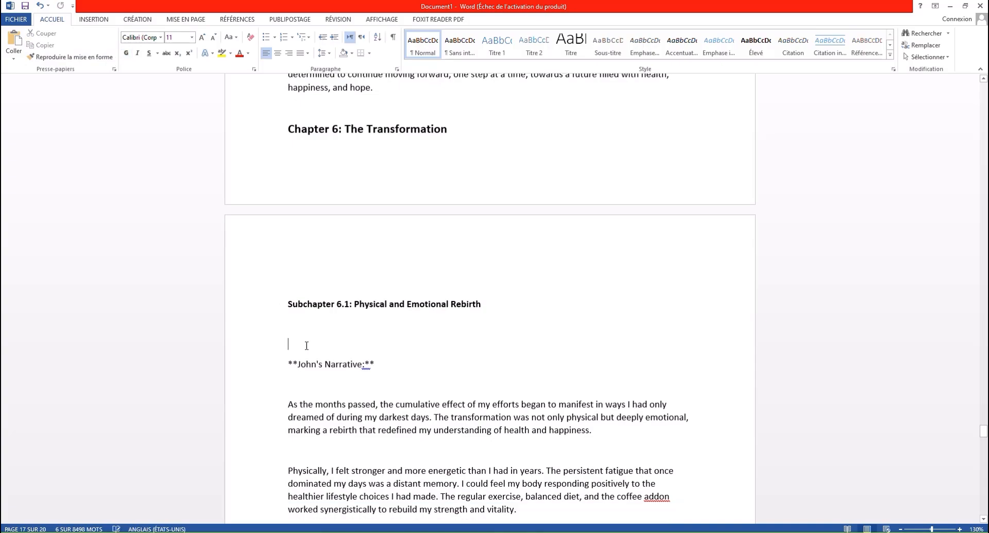
Remove the separator and "####" marker before the "Subchapter 6.2: Family's Joy" heading and make the heading bold.
{"action": "scroll", "coordinate": [314, 344], "scroll_direction": "down", "scroll_amount": 13}
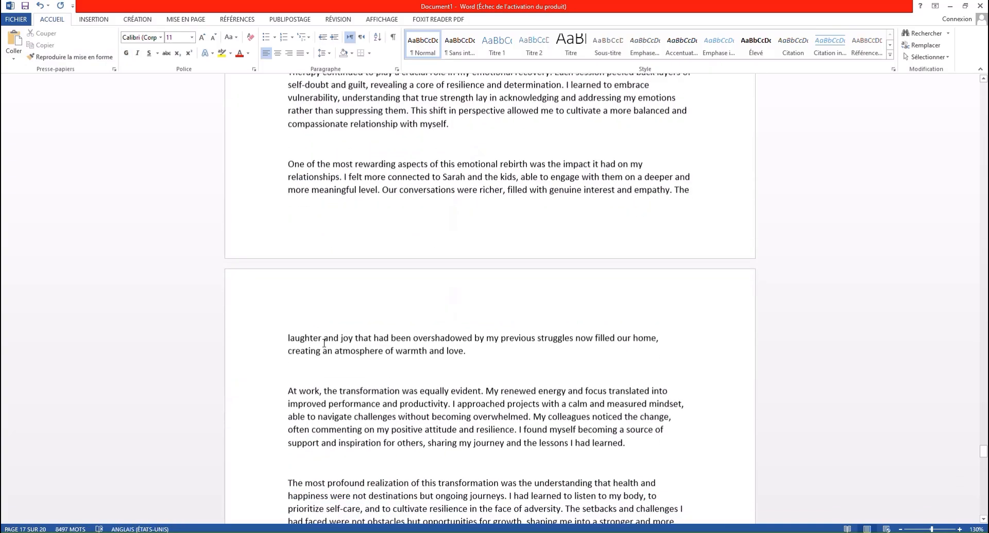
{"action": "scroll", "coordinate": [324, 342], "scroll_direction": "down", "scroll_amount": 8}
{"action": "left_click_drag", "start_coordinate": [294, 298], "coordinate": [407, 295]}
{"action": "key", "text": "BackSpace"}
{"action": "key", "text": "BackSpace"}
{"action": "key", "text": "BackSpace"}
{"action": "left_click", "coordinate": [126, 52]}
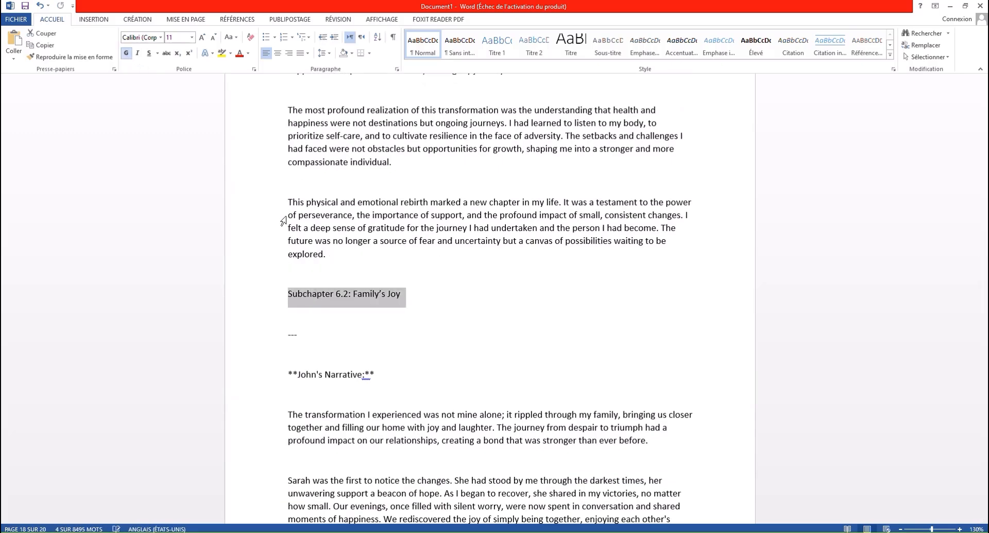
Delete the "---" separator below the Subchapter 6.2 heading.
{"action": "left_click_drag", "start_coordinate": [316, 349], "coordinate": [275, 307]}
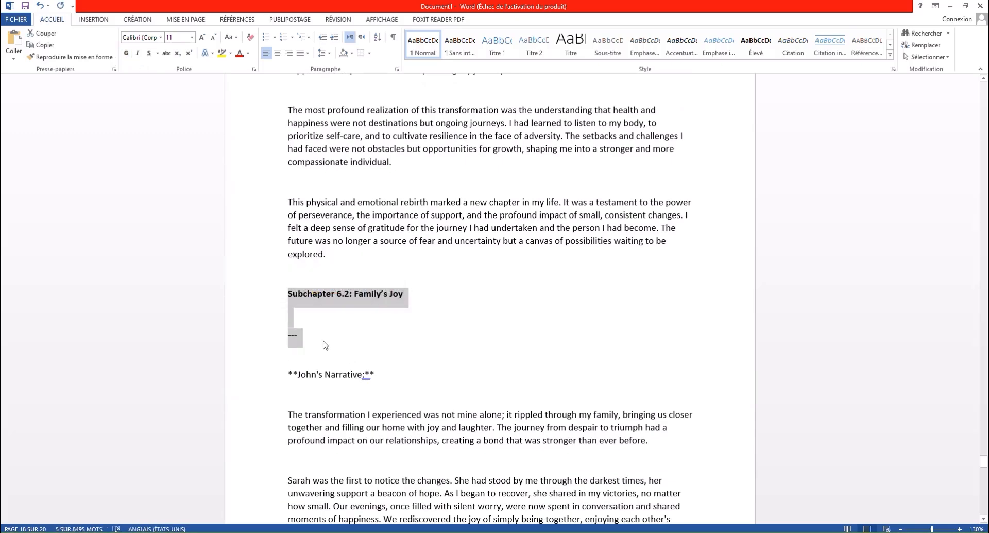
{"action": "left_click_drag", "start_coordinate": [319, 343], "coordinate": [293, 325]}
{"action": "key", "text": "BackSpace"}
Review the rest of chapter 6 and the text and headings of chapters 3 to 5.
{"action": "scroll", "coordinate": [351, 359], "scroll_direction": "down", "scroll_amount": 8}
{"action": "scroll", "coordinate": [351, 359], "scroll_direction": "down", "scroll_amount": 10}
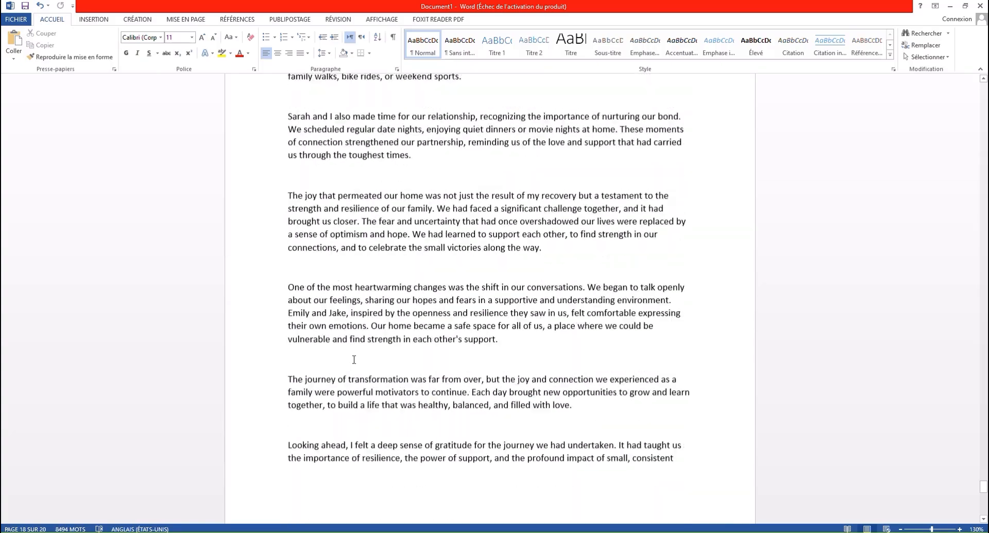
{"action": "left_click_drag", "start_coordinate": [984, 492], "coordinate": [973, 265]}
{"action": "scroll", "coordinate": [810, 336], "scroll_direction": "up", "scroll_amount": 10}
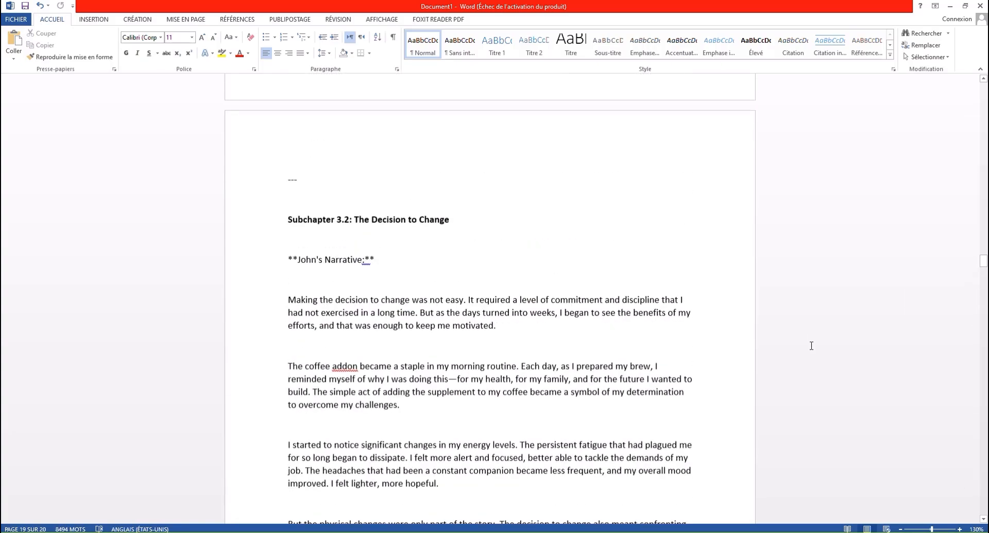
{"action": "scroll", "coordinate": [740, 443], "scroll_direction": "down", "scroll_amount": 6}
{"action": "scroll", "coordinate": [739, 444], "scroll_direction": "down", "scroll_amount": 20}
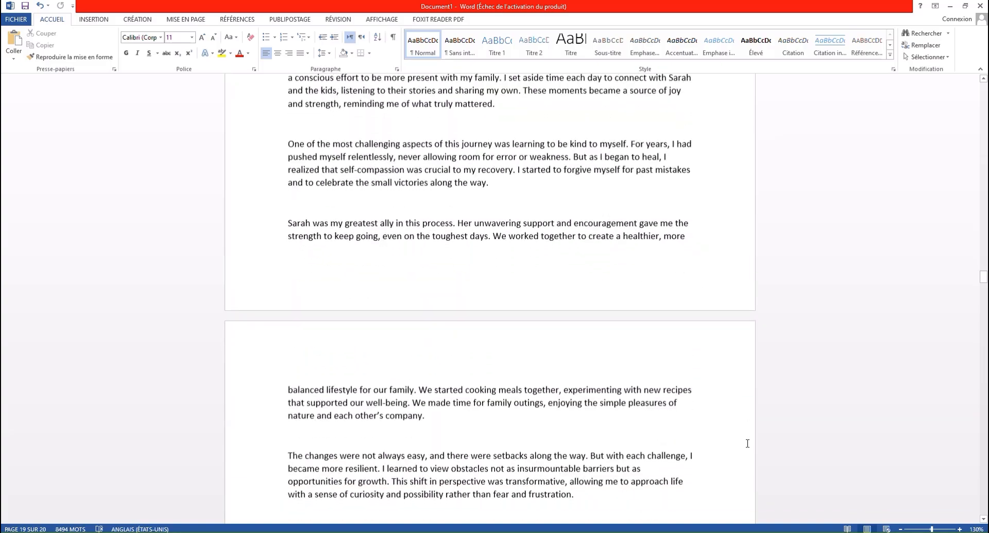
{"action": "scroll", "coordinate": [753, 454], "scroll_direction": "down", "scroll_amount": 20}
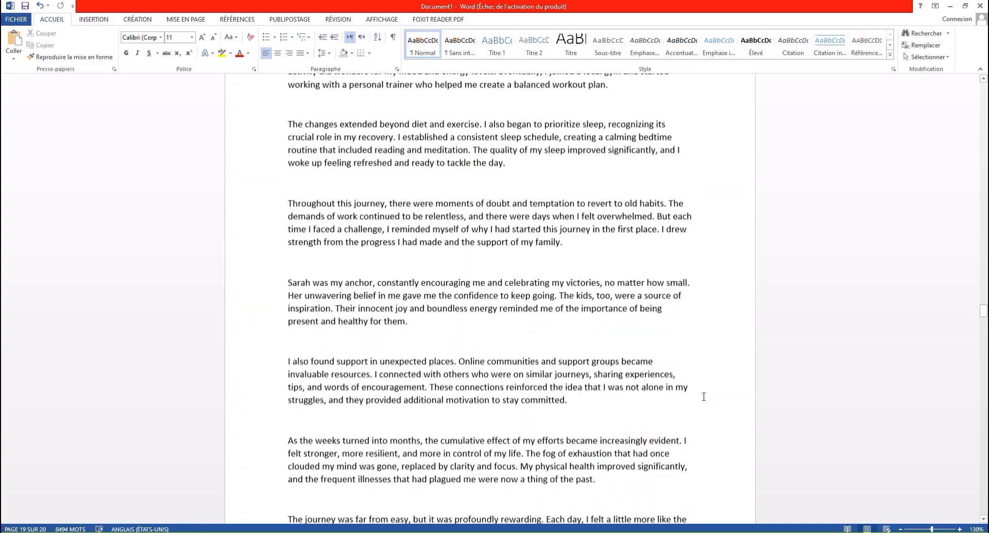
{"action": "scroll", "coordinate": [630, 361], "scroll_direction": "down", "scroll_amount": 20}
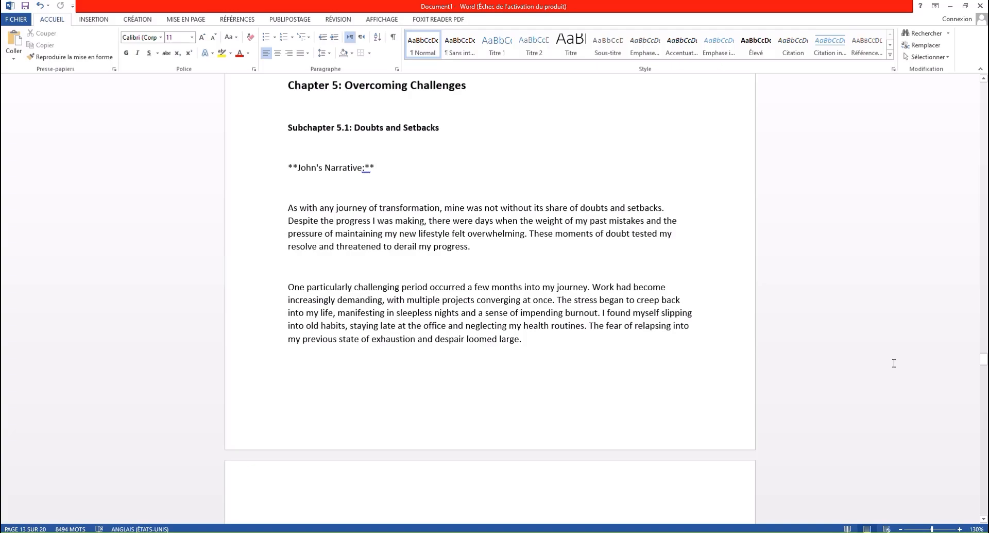
Delete the "---" separator and ChatGPT's closing note about the next chapter at the end of chapter 6.
{"action": "left_click_drag", "start_coordinate": [983, 369], "coordinate": [984, 510]}
{"action": "left_click_drag", "start_coordinate": [448, 349], "coordinate": [292, 299]}
{"action": "key", "text": "Delete"}
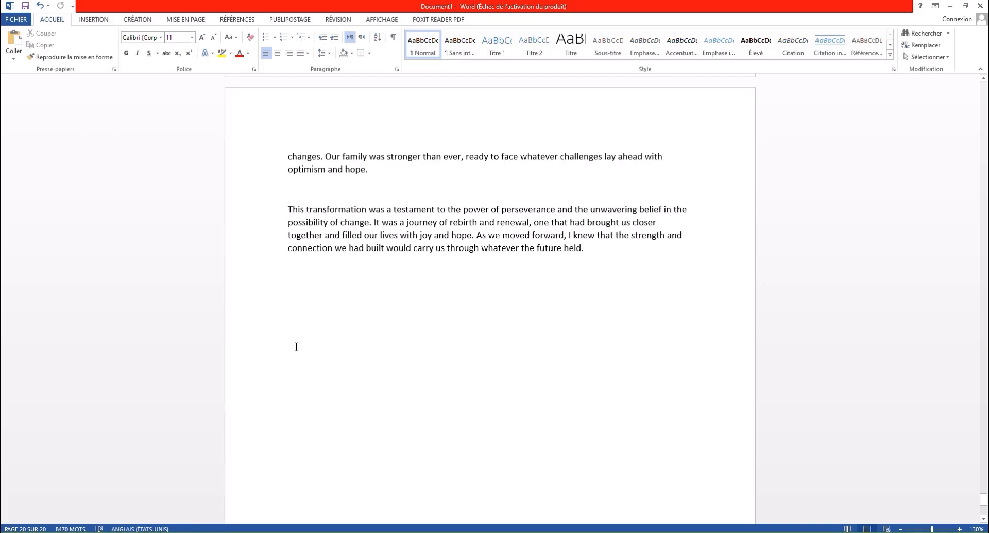
{"action": "key", "text": "BackSpace"}
Switch to ChatGPT and send "yes" to have it write the seventh chapter.
{"action": "left_click", "coordinate": [309, 532]}
{"action": "type", "text": "yes"}
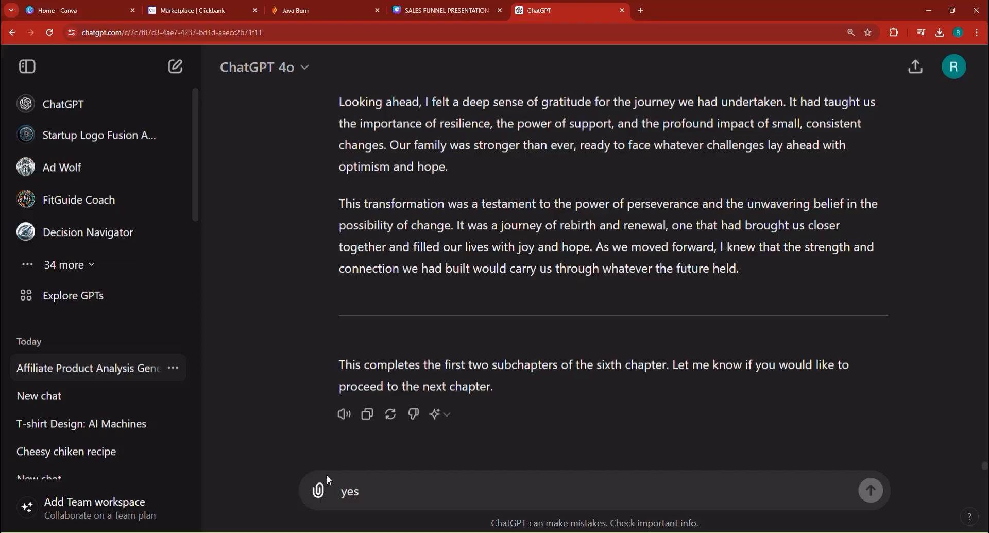
{"action": "key", "text": "Return"}
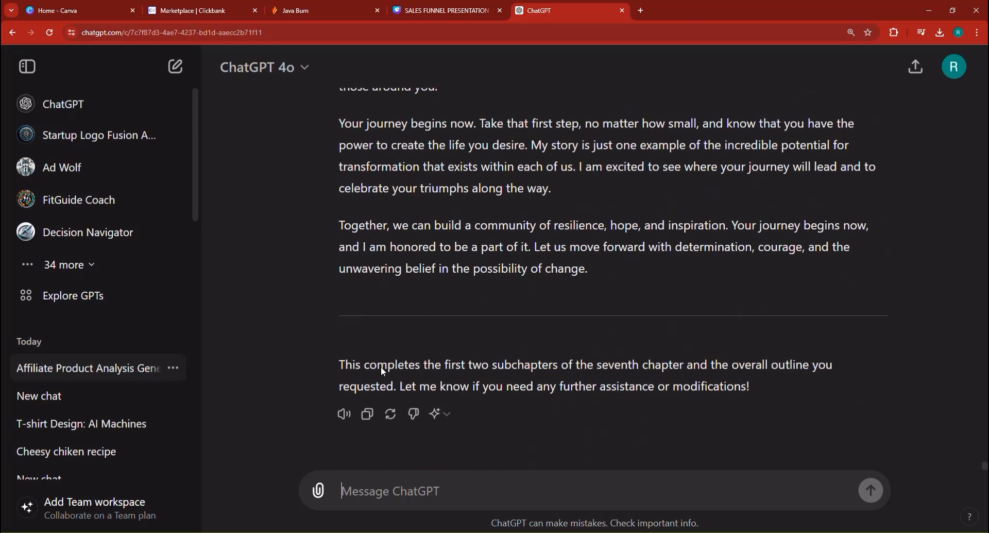
Copy ChatGPT's chapter 7 response and paste it as text only at the end of the Word document.
{"action": "left_click", "coordinate": [368, 417]}
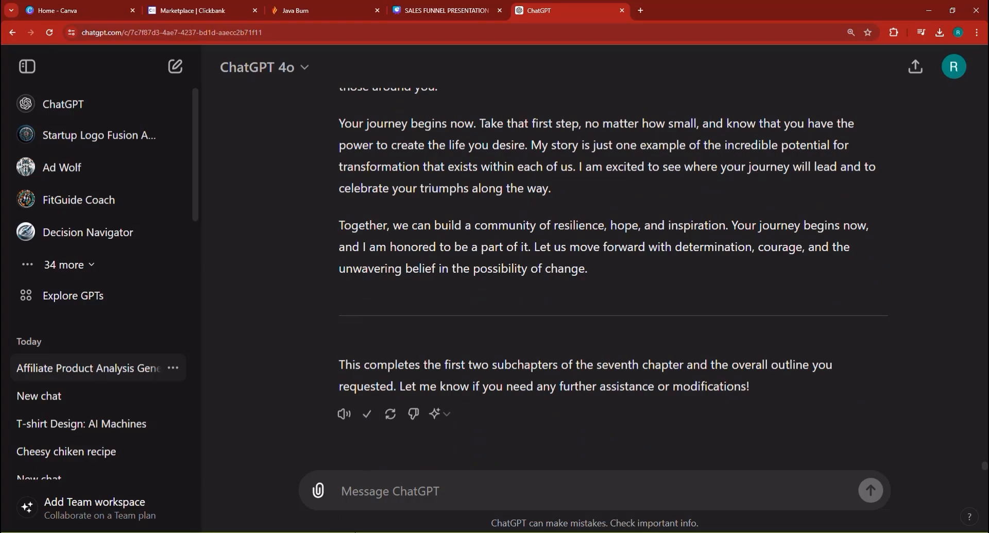
{"action": "key", "text": "alt+Tab"}
{"action": "right_click", "coordinate": [298, 272]}
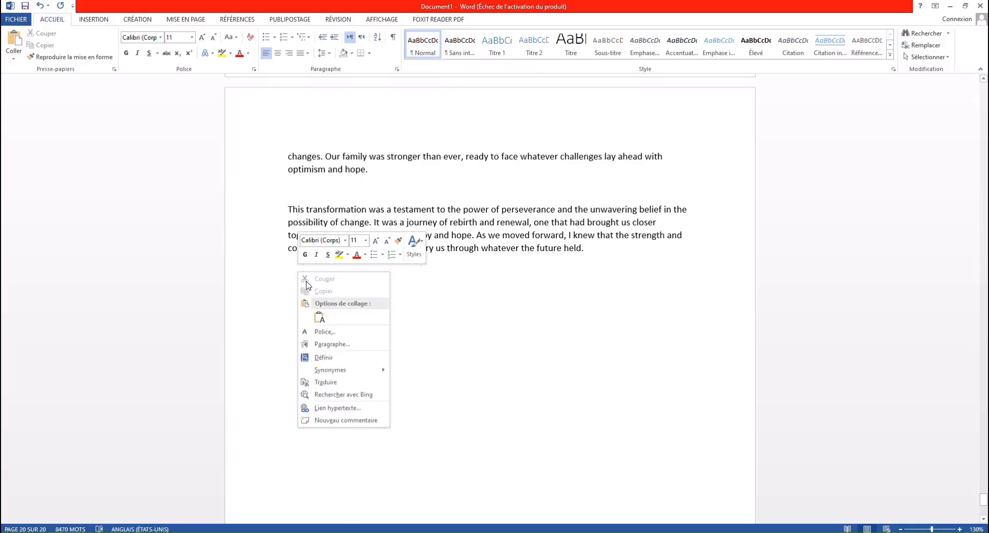
{"action": "left_click", "coordinate": [320, 317]}
{"action": "scroll", "coordinate": [411, 366], "scroll_direction": "up", "scroll_amount": 15}
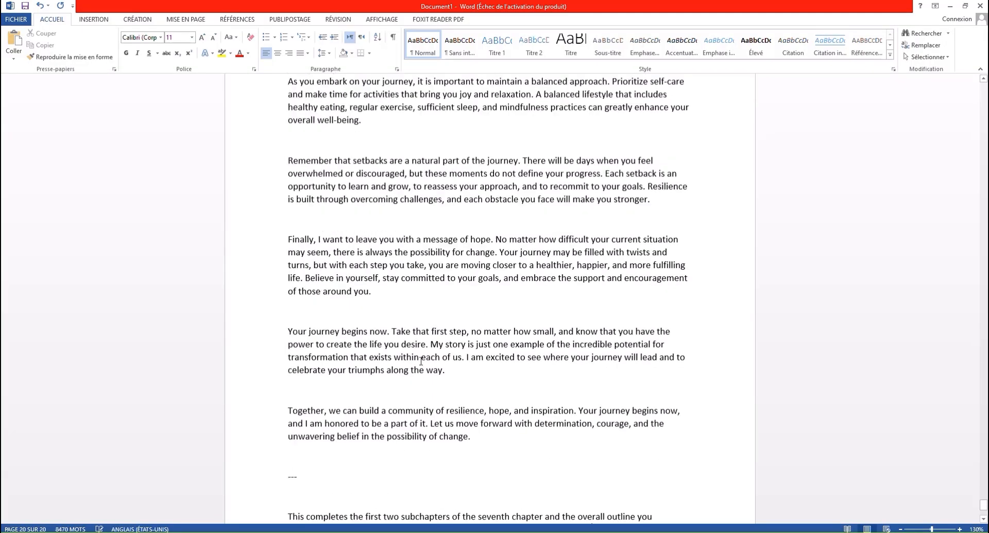
Remove the "###" and "####" marks from the Chapter 7 and Subchapter 7.1 headings.
{"action": "scroll", "coordinate": [424, 341], "scroll_direction": "up", "scroll_amount": 15}
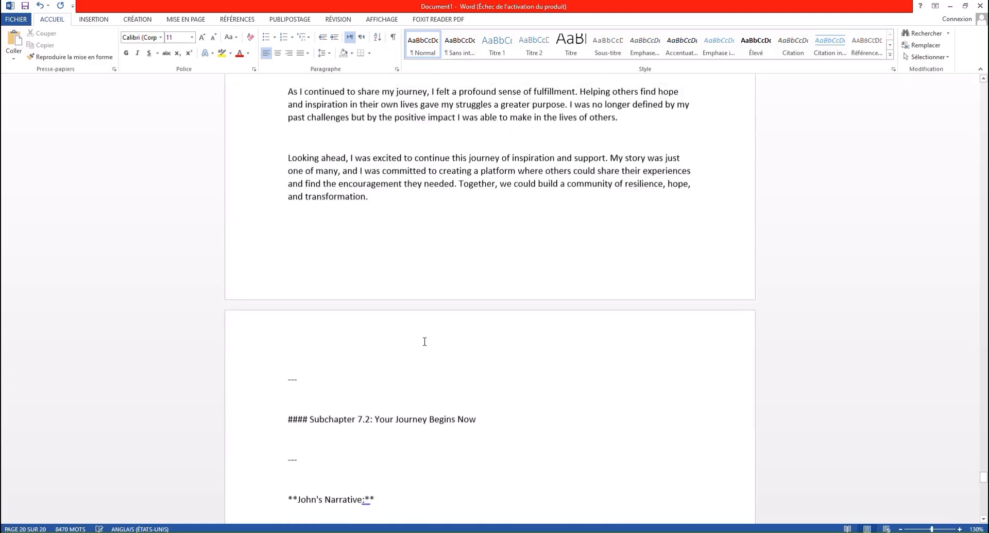
{"action": "scroll", "coordinate": [424, 329], "scroll_direction": "up", "scroll_amount": 10}
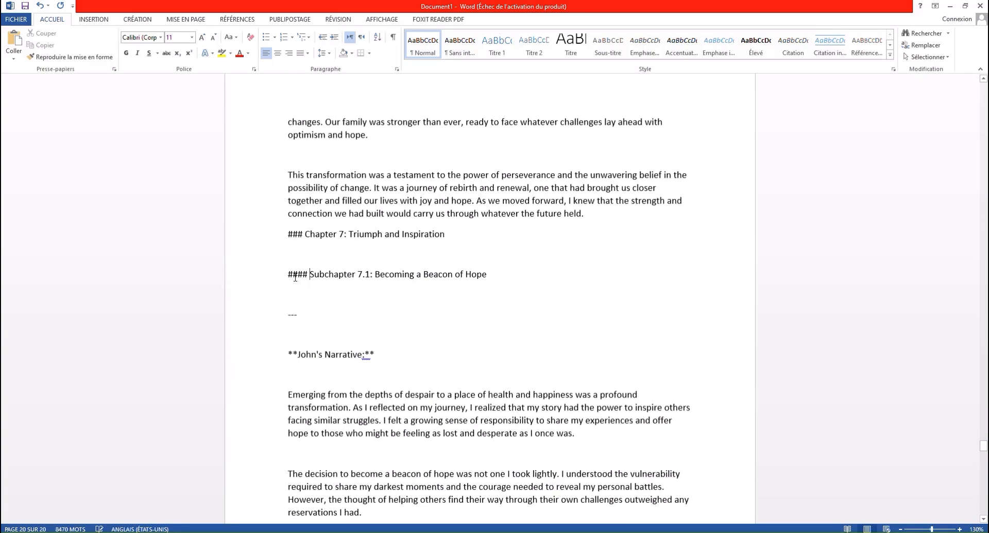
{"action": "double_click", "coordinate": [296, 277]}
{"action": "key", "text": "BackSpace"}
{"action": "double_click", "coordinate": [295, 234]}
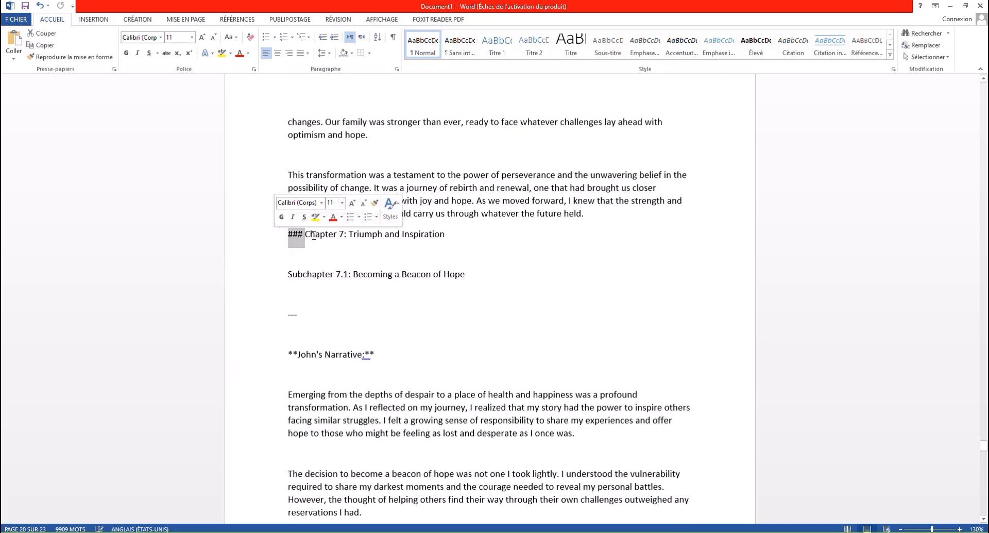
{"action": "key", "text": "BackSpace"}
Make the "Chapter 7: Triumph and Inspiration" heading bold at size 14 and the Subchapter 7.1 heading bold.
{"action": "left_click_drag", "start_coordinate": [288, 233], "coordinate": [434, 236]}
{"action": "left_click", "coordinate": [126, 53]}
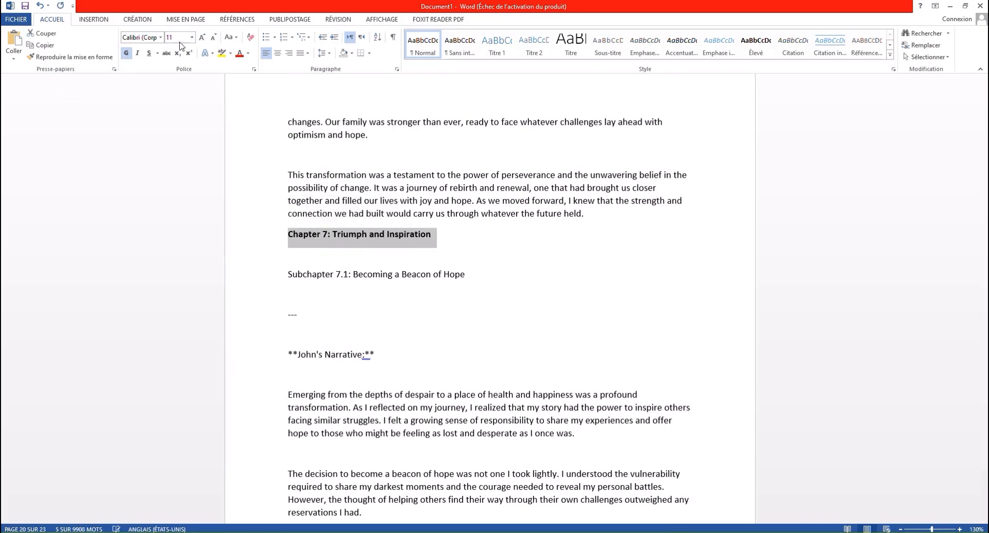
{"action": "left_click", "coordinate": [180, 38]}
{"action": "key", "text": "Return"}
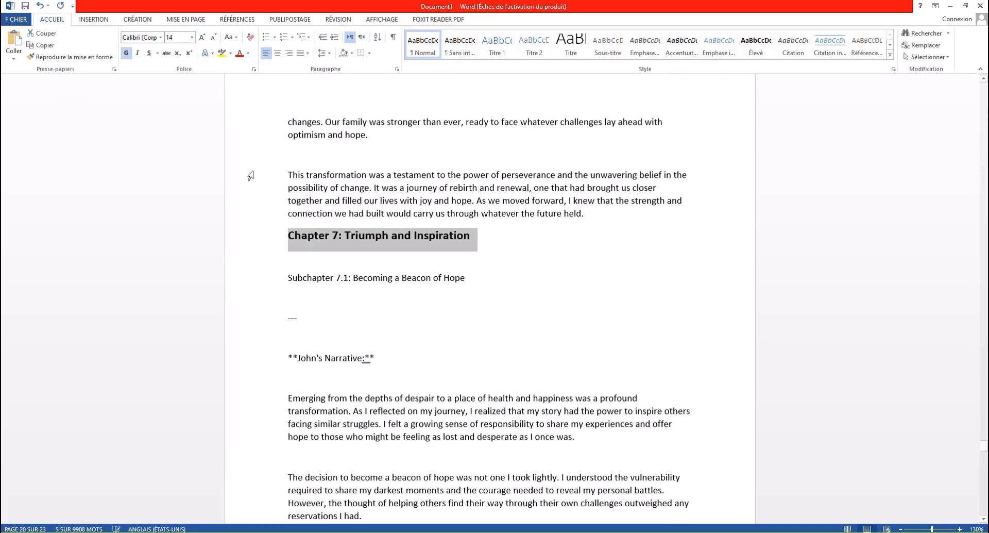
{"action": "triple_click", "coordinate": [338, 278]}
{"action": "left_click", "coordinate": [126, 53]}
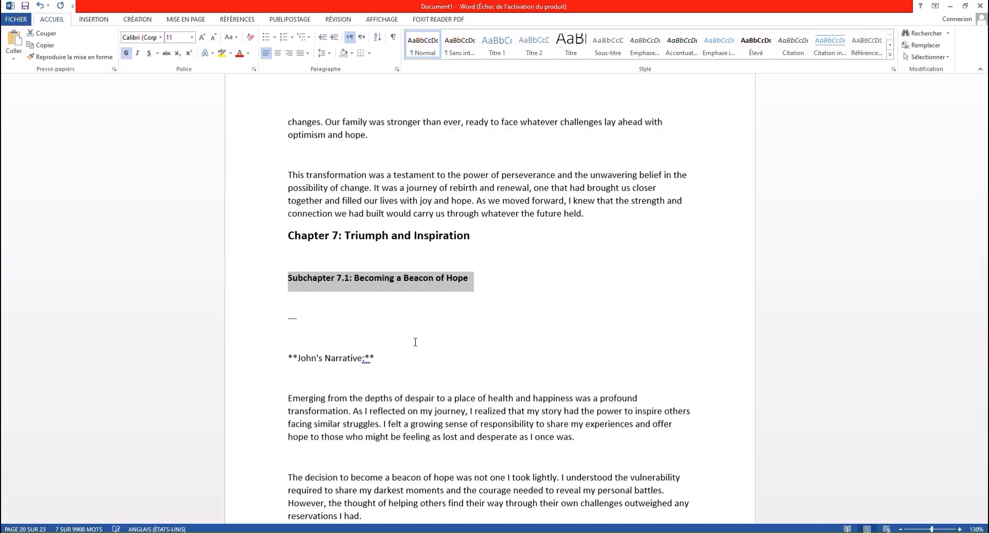
{"action": "left_click", "coordinate": [364, 349]}
Delete the "---" separator above the Subchapter 7.2 heading and the "####" marks in front of it.
{"action": "scroll", "coordinate": [393, 367], "scroll_direction": "down", "scroll_amount": 20}
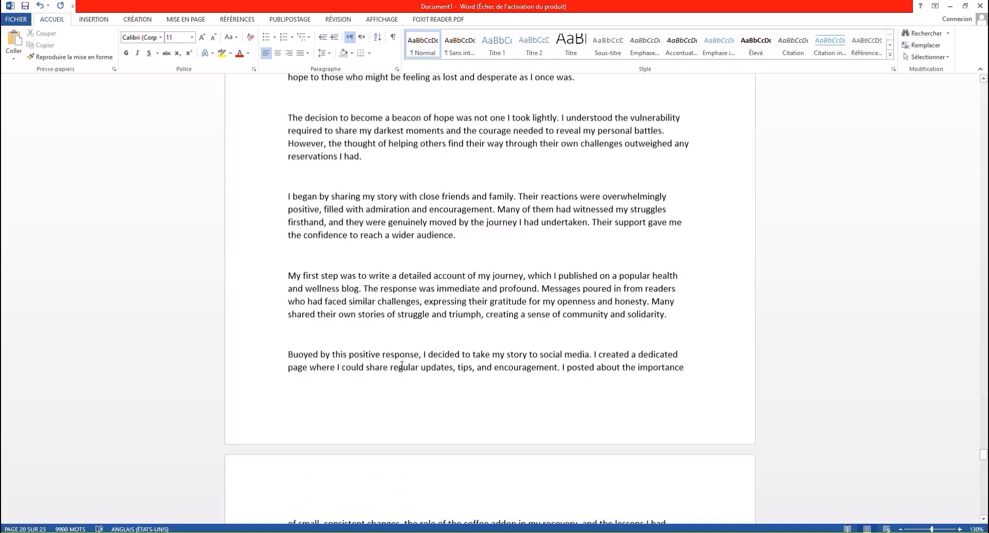
{"action": "scroll", "coordinate": [338, 264], "scroll_direction": "down", "scroll_amount": 3}
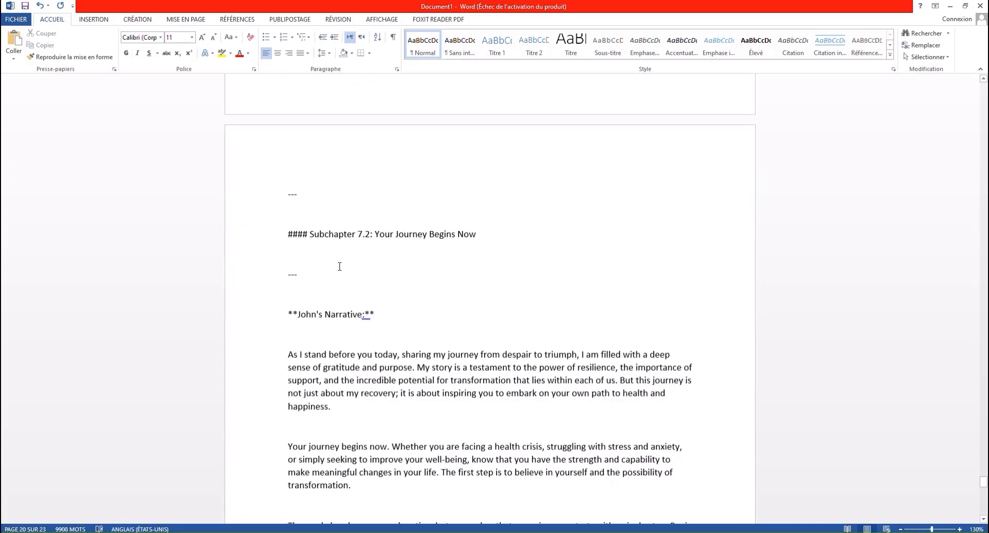
{"action": "scroll", "coordinate": [322, 276], "scroll_direction": "up", "scroll_amount": 1}
{"action": "double_click", "coordinate": [292, 255]}
{"action": "key", "text": "Delete"}
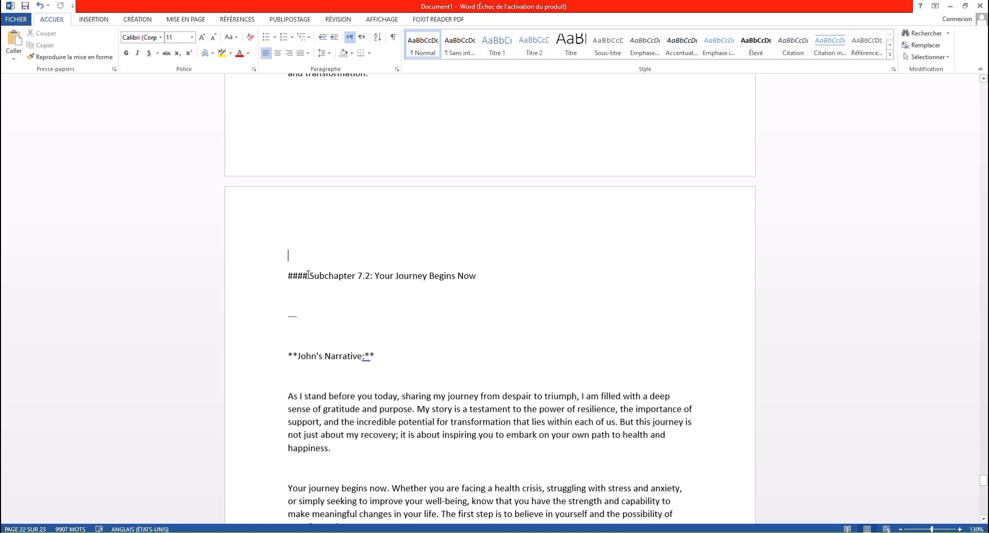
{"action": "double_click", "coordinate": [303, 275]}
{"action": "key", "text": "Delete"}
Make the "Subchapter 7.2: Your Journey Begins Now" heading bold and delete the "---" separator beneath it.
{"action": "triple_click", "coordinate": [308, 276]}
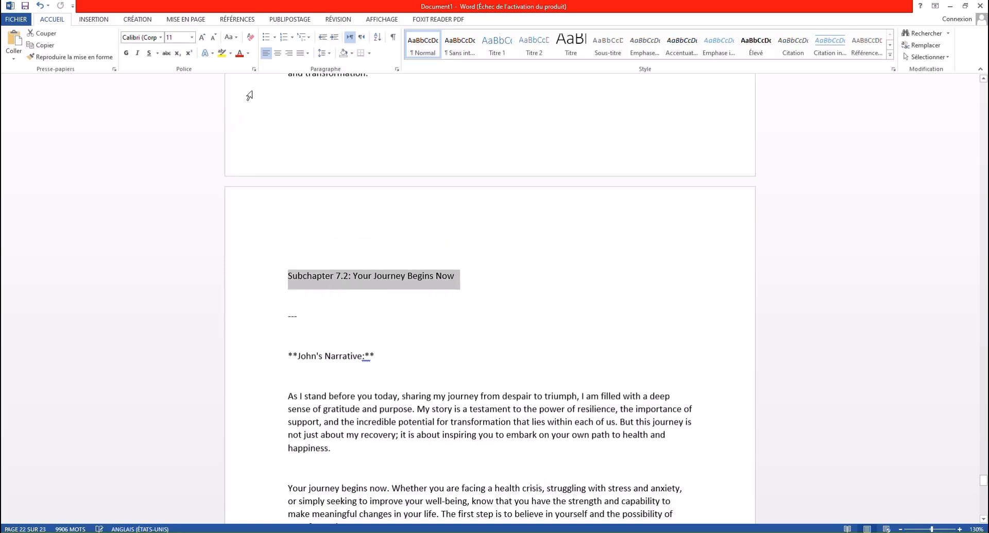
{"action": "left_click", "coordinate": [126, 53]}
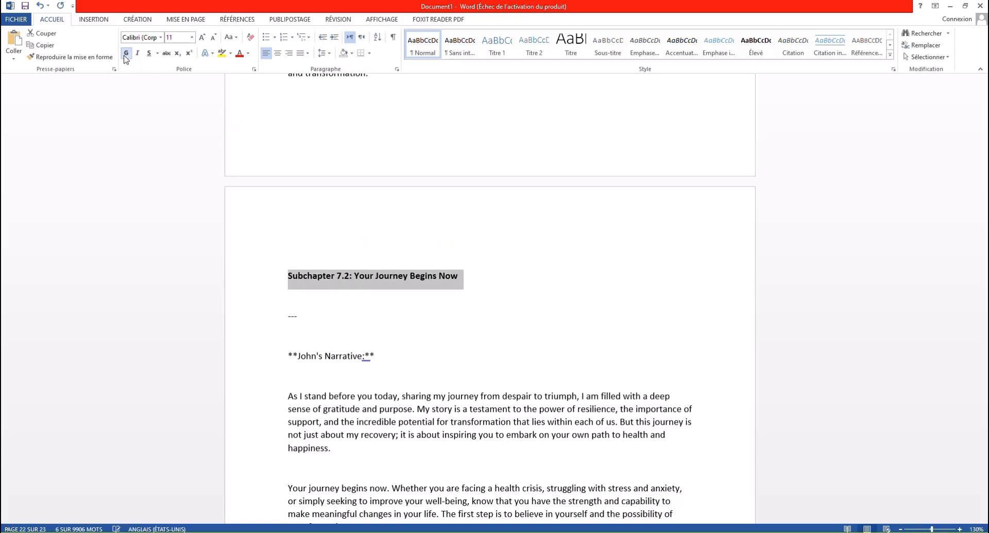
{"action": "left_click", "coordinate": [321, 318]}
{"action": "double_click", "coordinate": [292, 316]}
{"action": "key", "text": "Delete"}
{"action": "key", "text": "Delete"}
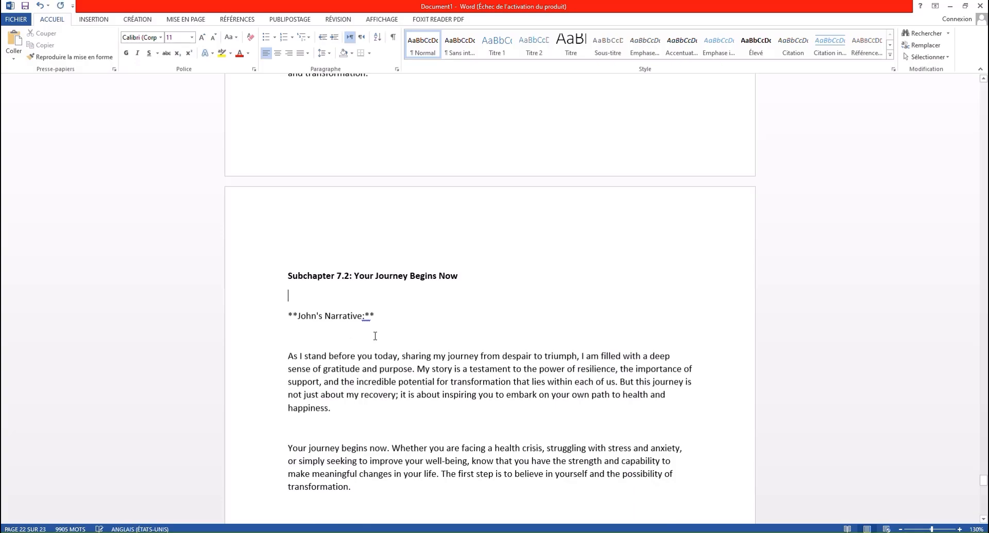
Save the finished document as a Word file named "John's Story of Redemption" in the Téléchargements folder.
{"action": "scroll", "coordinate": [379, 321], "scroll_direction": "down", "scroll_amount": 20}
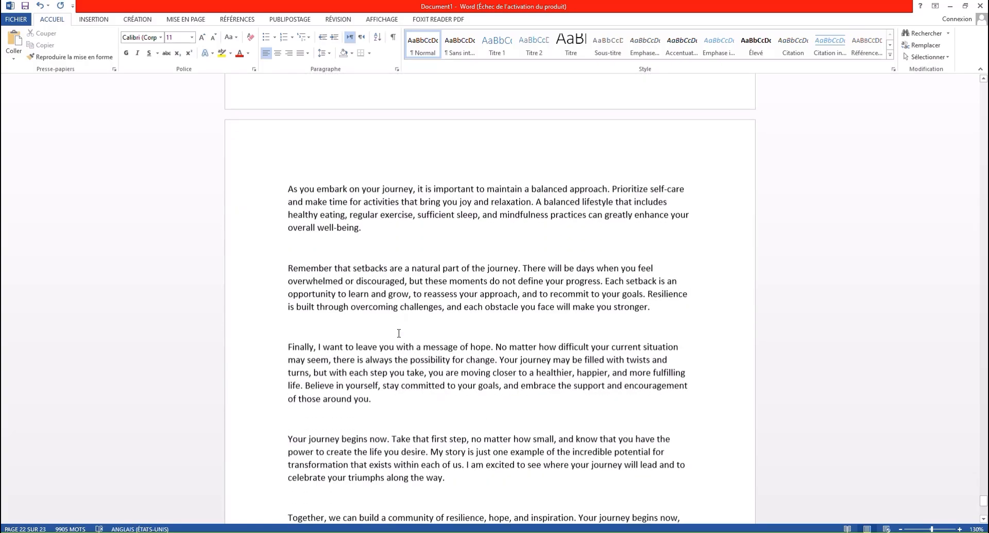
{"action": "scroll", "coordinate": [400, 334], "scroll_direction": "down", "scroll_amount": 2}
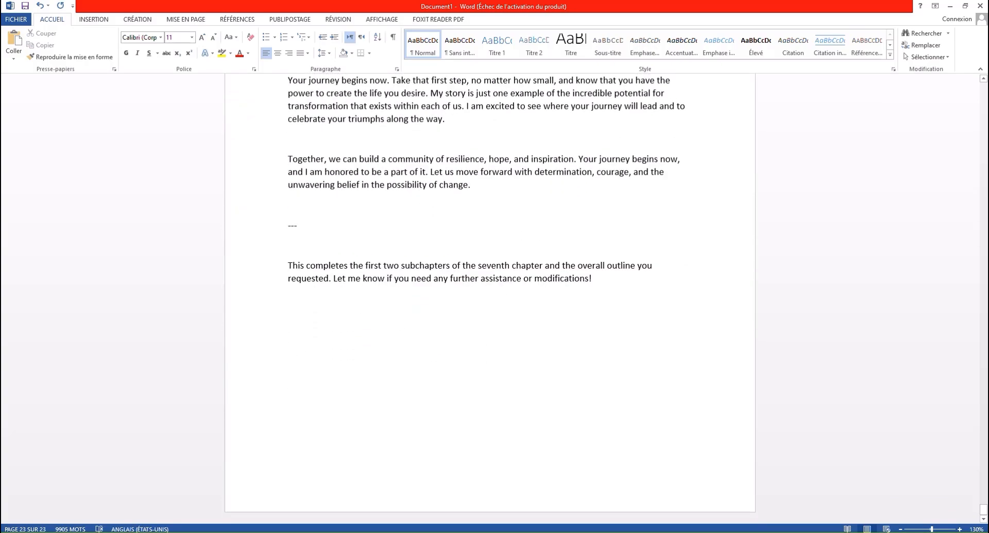
{"action": "left_click", "coordinate": [16, 20]}
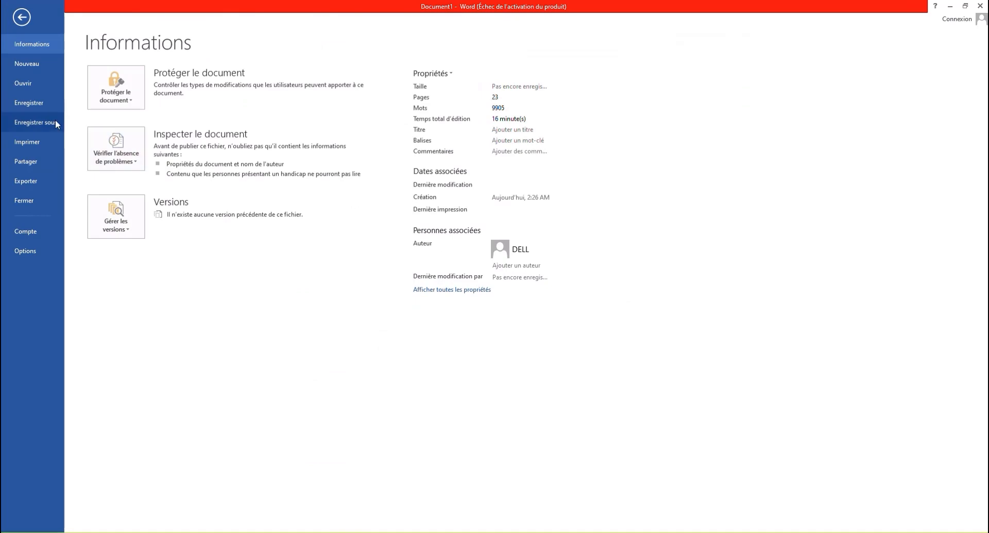
{"action": "left_click", "coordinate": [49, 123]}
{"action": "left_click", "coordinate": [266, 274]}
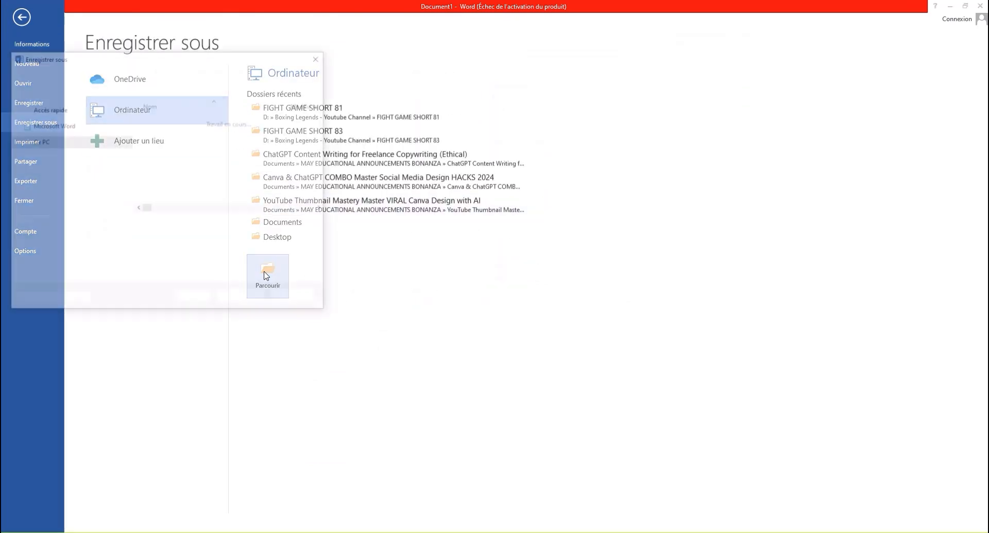
{"action": "scroll", "coordinate": [125, 118], "scroll_direction": "up", "scroll_amount": 5}
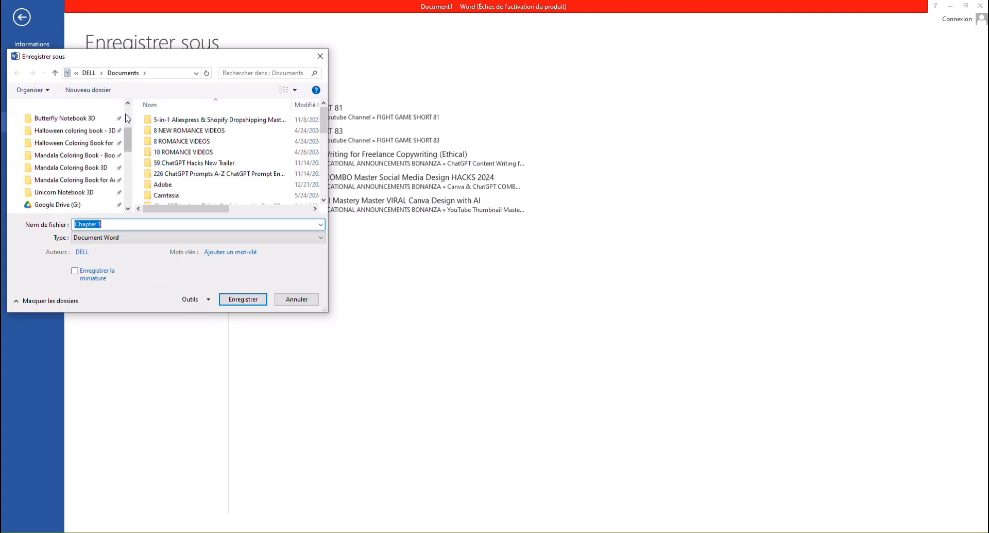
{"action": "left_click", "coordinate": [57, 137]}
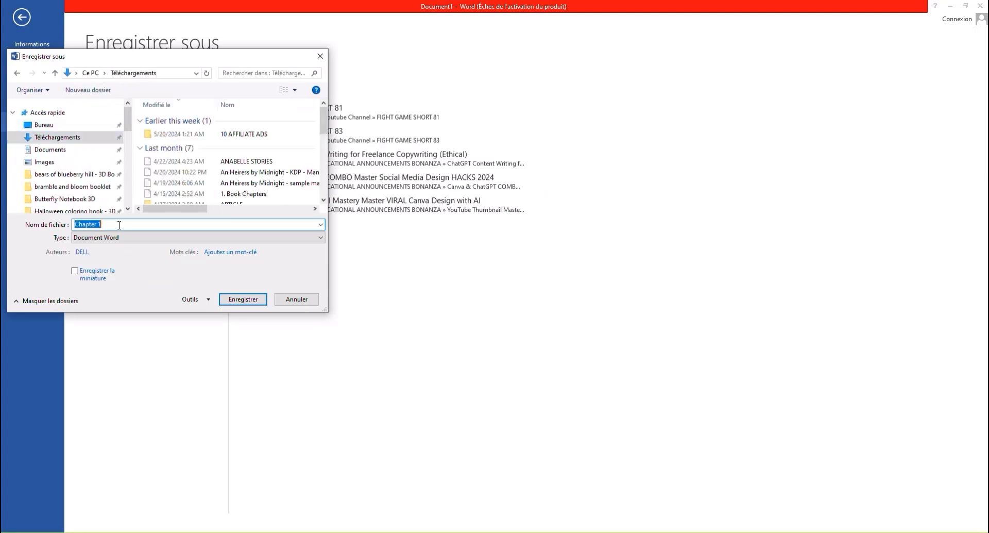
{"action": "type", "text": "John's Story of"}
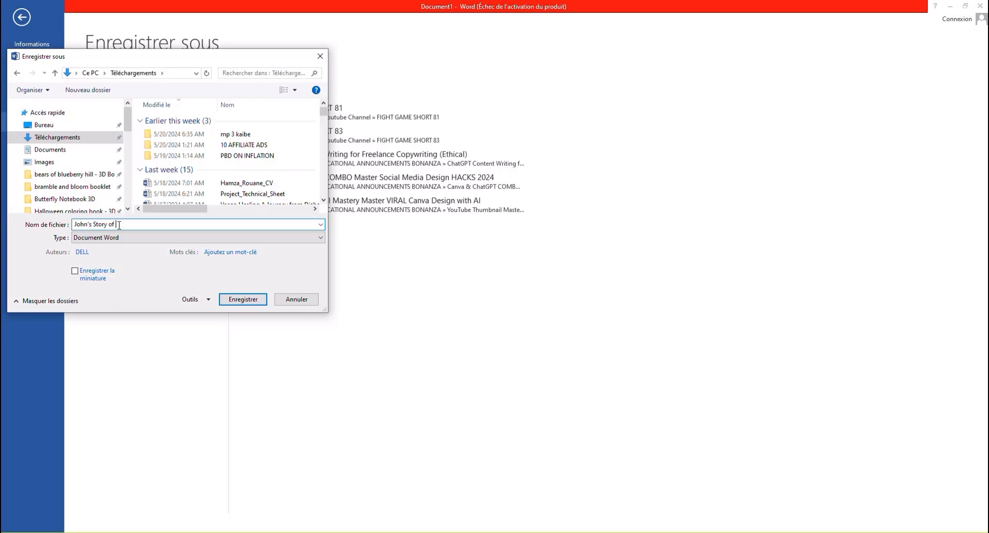
{"action": "type", "text": " Redemption"}
{"action": "key", "text": "Return"}
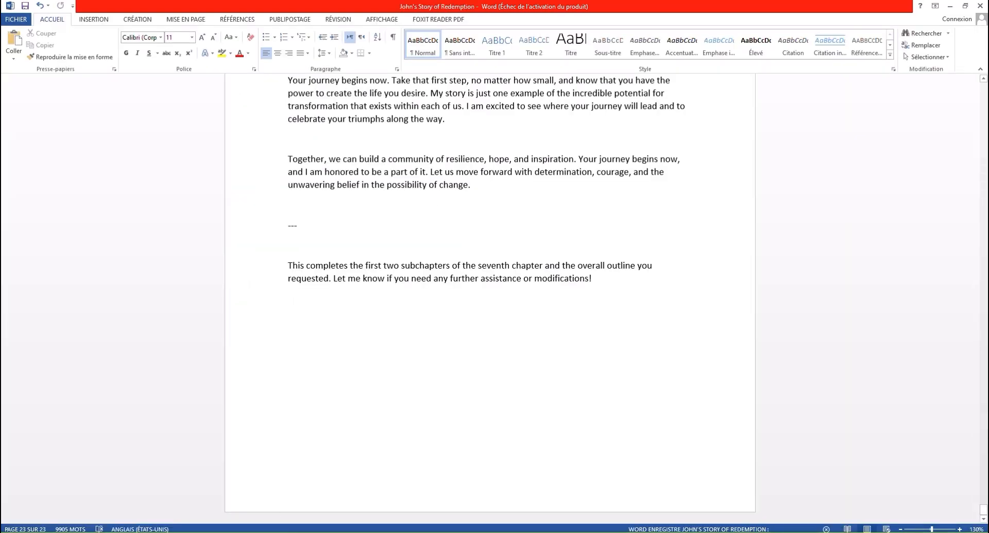
Switch to the browser and open the Google Docs home page in a new tab.
{"action": "key", "text": "alt+Tab"}
{"action": "left_click", "coordinate": [645, 9]}
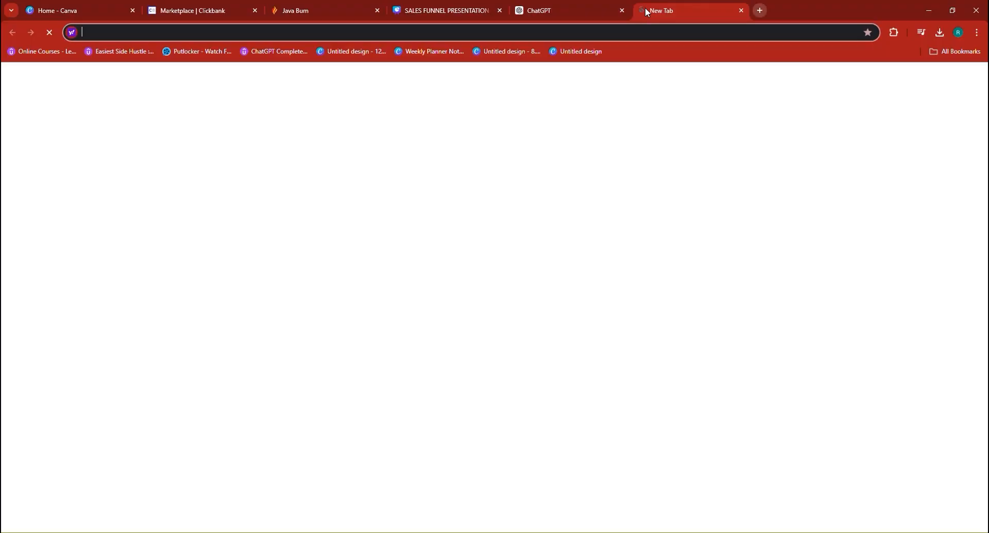
{"action": "type", "text": "docs"}
{"action": "key", "text": "Return"}
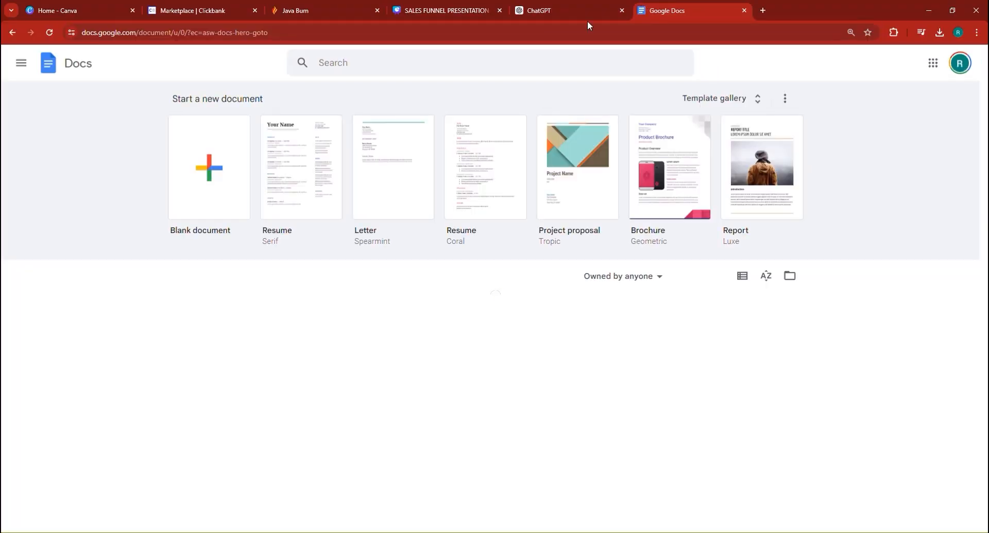
Create a blank document, then switch to ChatGPT and copy the eBook title above the Chapter Outline in the Lead Magnet eBook answer.
{"action": "left_click", "coordinate": [212, 177]}
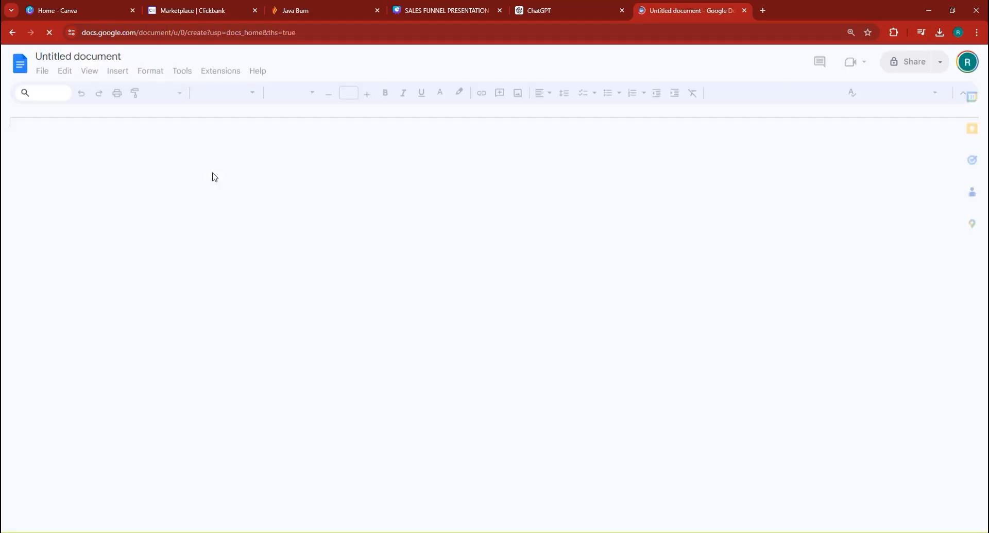
{"action": "left_click", "coordinate": [550, 9]}
{"action": "scroll", "coordinate": [590, 248], "scroll_direction": "up", "scroll_amount": 15}
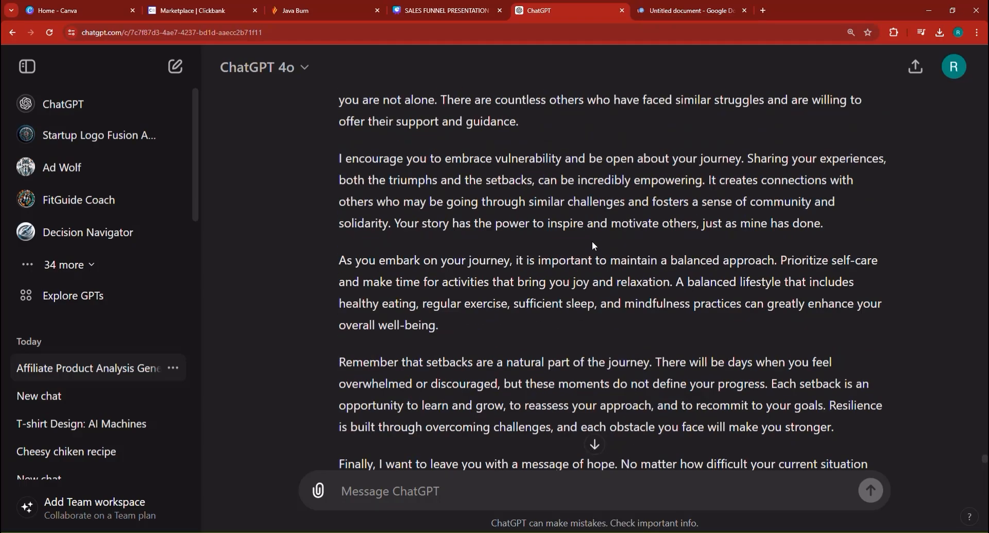
{"action": "scroll", "coordinate": [590, 247], "scroll_direction": "up", "scroll_amount": 15}
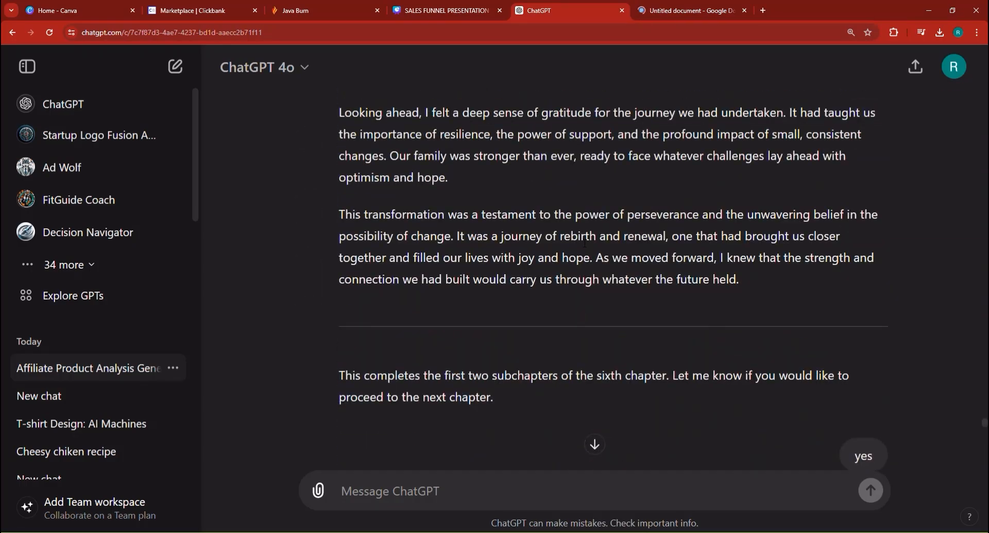
{"action": "scroll", "coordinate": [929, 324], "scroll_direction": "up", "scroll_amount": 15}
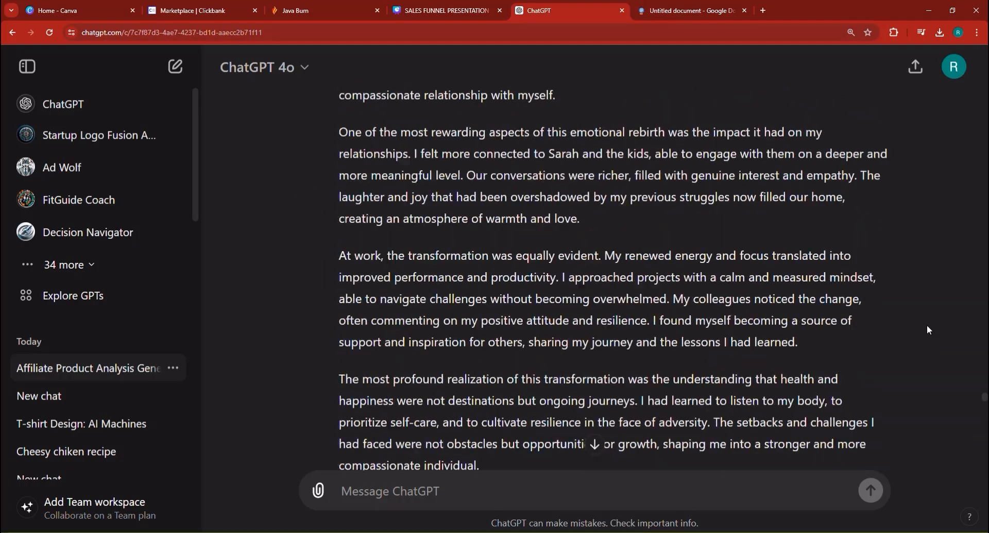
{"action": "scroll", "coordinate": [906, 255], "scroll_direction": "up", "scroll_amount": 10}
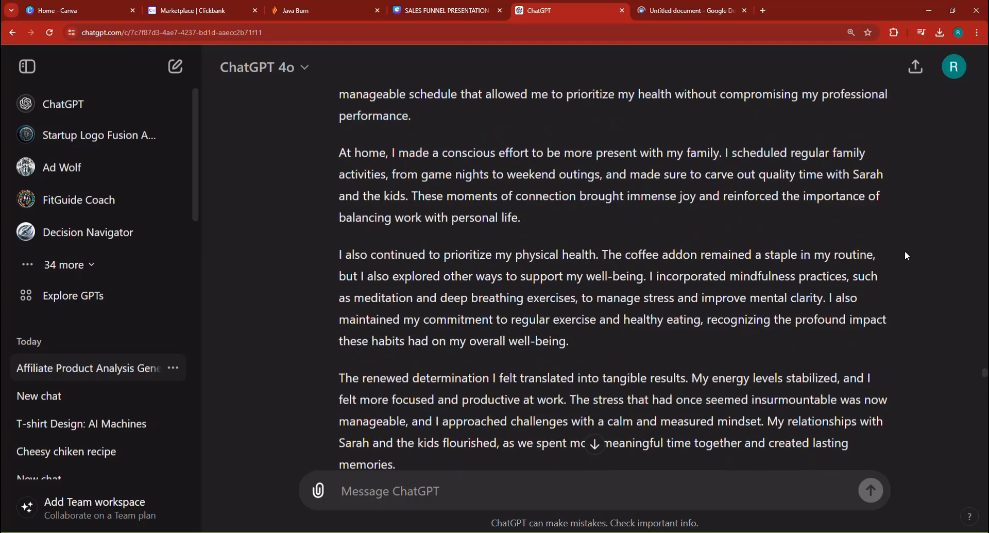
{"action": "scroll", "coordinate": [675, 236], "scroll_direction": "up", "scroll_amount": 20}
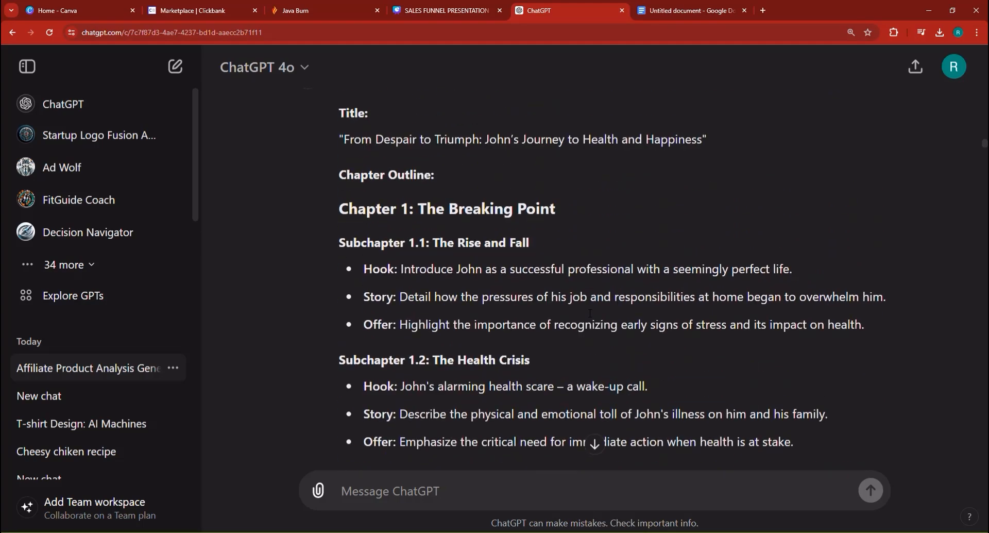
{"action": "scroll", "coordinate": [589, 320], "scroll_direction": "down", "scroll_amount": 1}
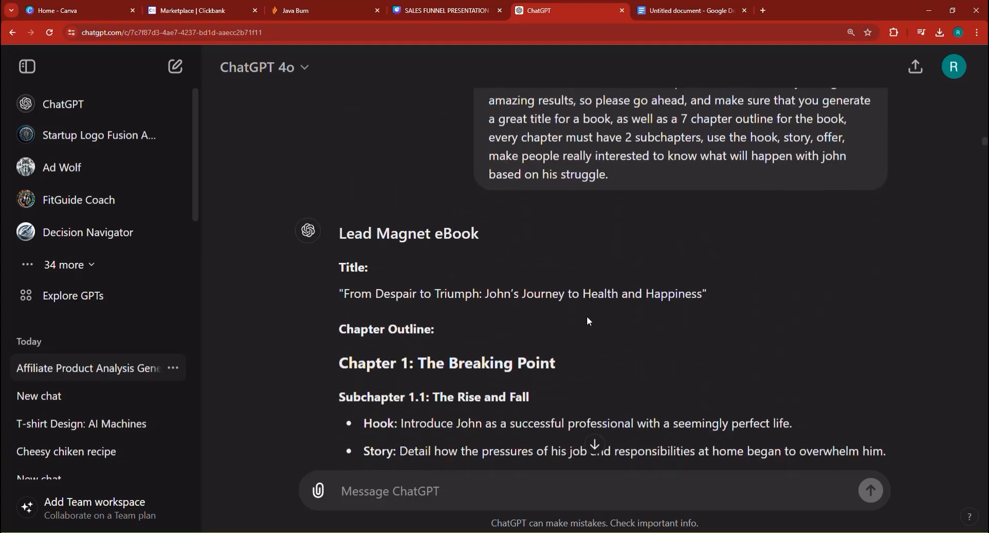
{"action": "mouse_move", "coordinate": [703, 294]}
{"action": "left_mouse_down"}
{"action": "mouse_move", "coordinate": [351, 294]}
{"action": "mouse_move", "coordinate": [701, 294]}
{"action": "left_mouse_up"}
{"action": "right_click", "coordinate": [691, 291]}
{"action": "left_click", "coordinate": [721, 307]}
Switch back to Google Docs and rename the untitled document with the copied title, From Despair to Triumph: John's Journey to Health and Happiness.
{"action": "left_click", "coordinate": [700, 7]}
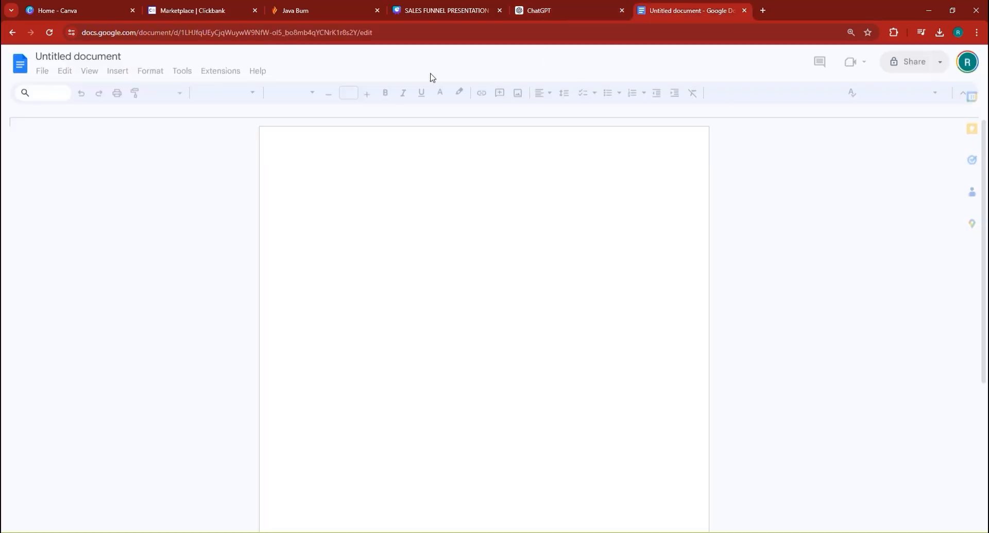
{"action": "left_click", "coordinate": [75, 56]}
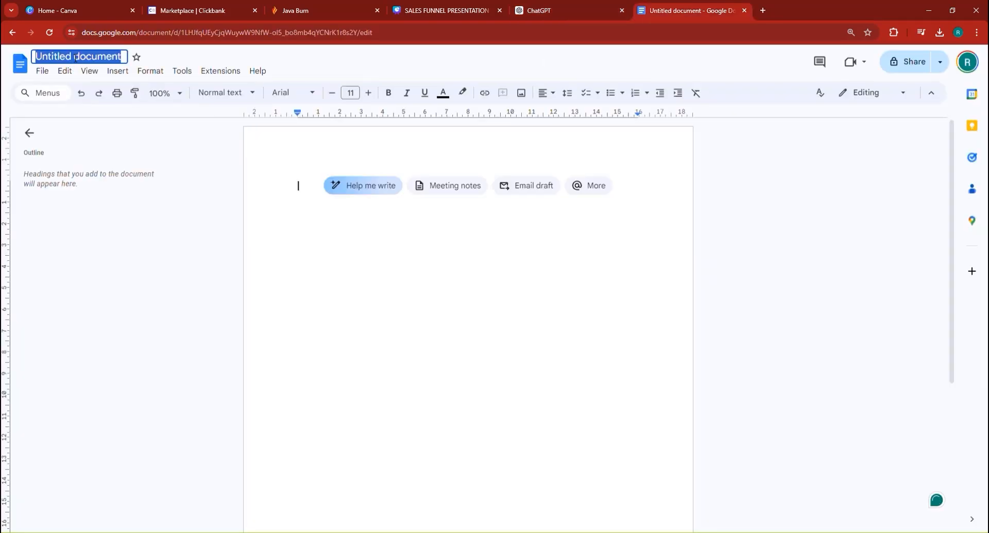
{"action": "key", "text": "ctrl+v"}
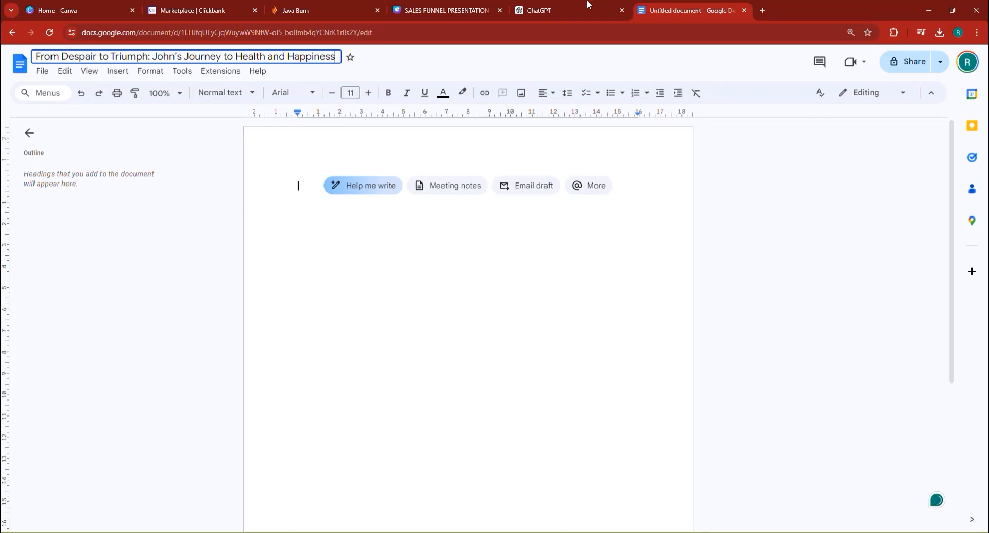
{"action": "left_click", "coordinate": [297, 186]}
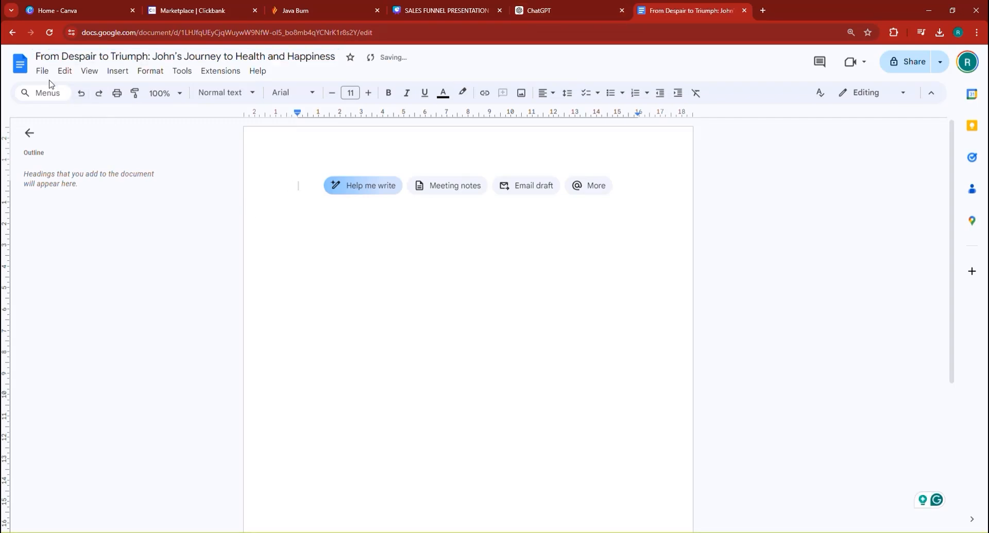
Upload the manuscript file John's Story of Redemption from the computer and open it as a document.
{"action": "left_click", "coordinate": [42, 71]}
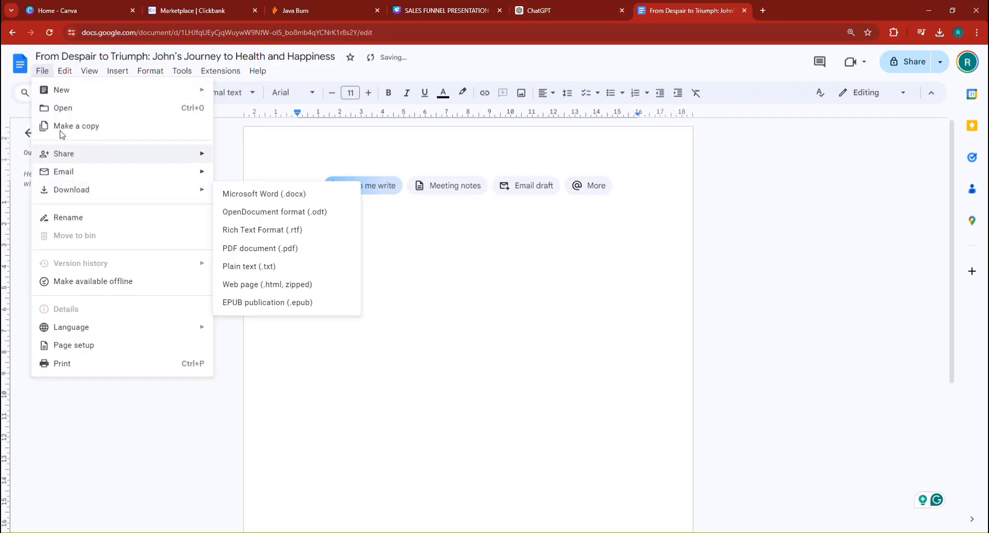
{"action": "left_click", "coordinate": [79, 108]}
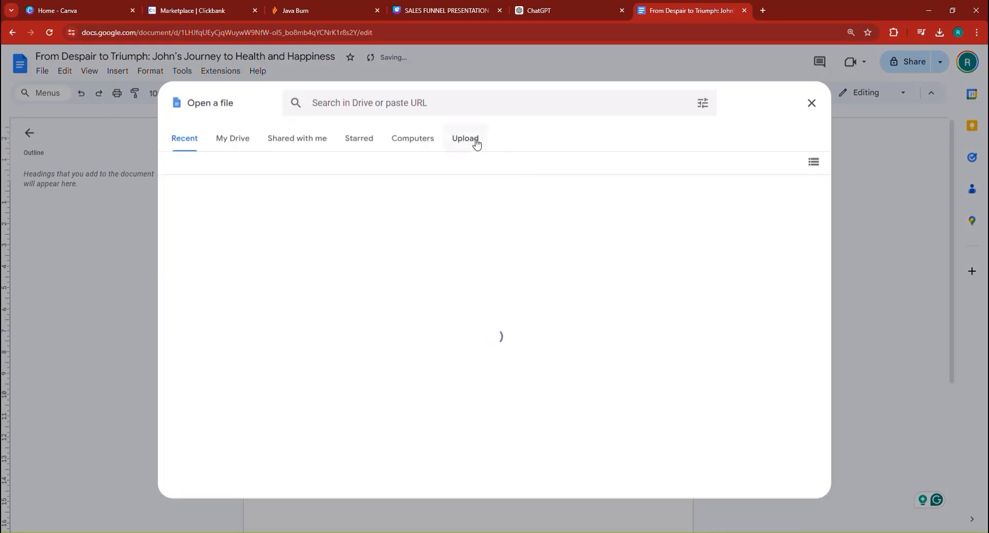
{"action": "left_click", "coordinate": [476, 143]}
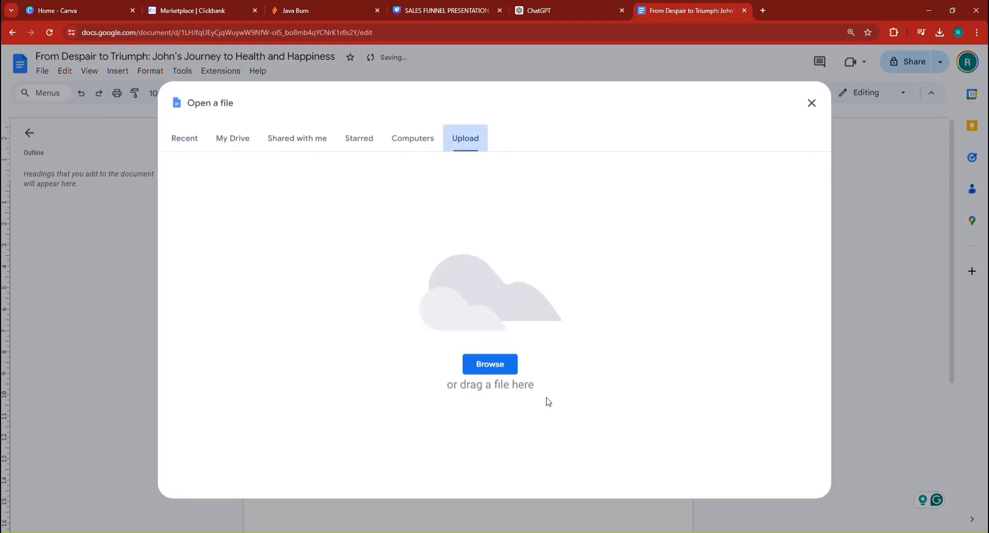
{"action": "left_click", "coordinate": [494, 369]}
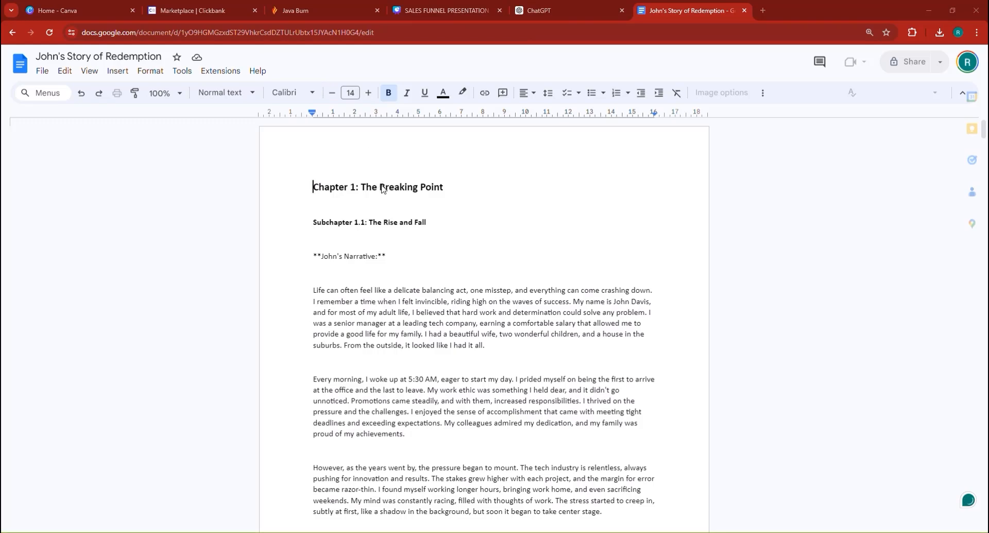
Change the font of the whole manuscript, from the Chapter 1 heading to the last paragraph, to Arial.
{"action": "triple_click", "coordinate": [348, 193]}
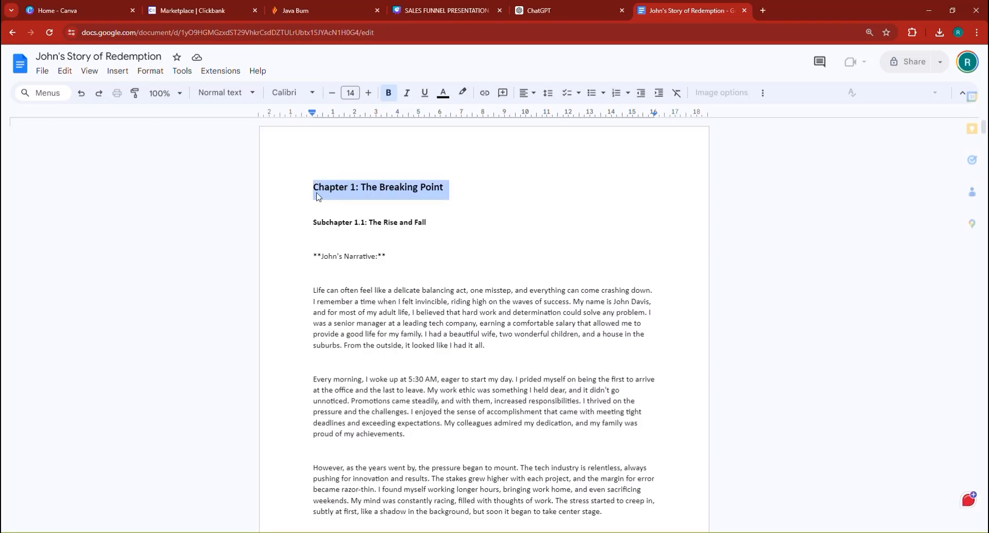
{"action": "left_click_drag", "start_coordinate": [317, 197], "coordinate": [331, 198]}
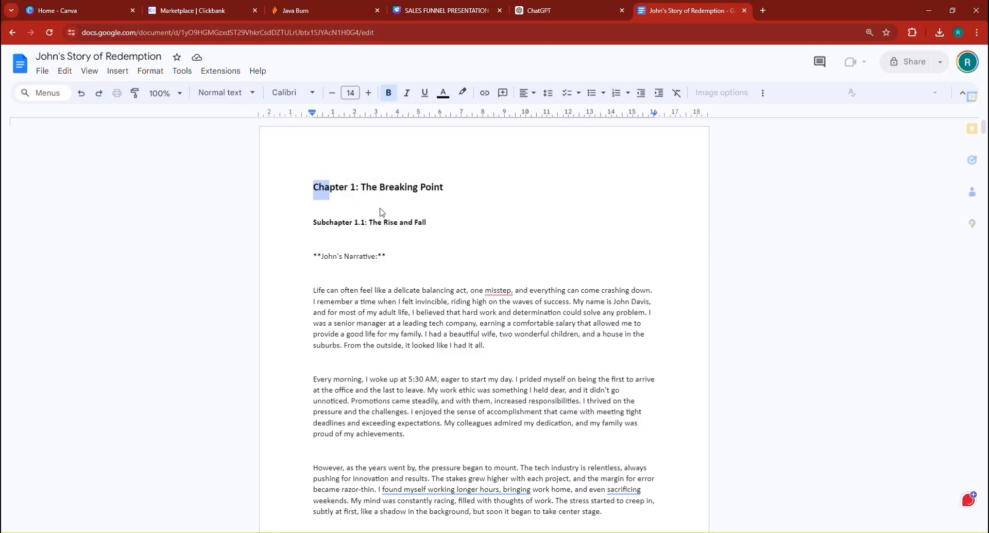
{"action": "scroll", "coordinate": [386, 209], "scroll_direction": "down", "scroll_amount": 4}
{"action": "scroll", "coordinate": [387, 213], "scroll_direction": "down", "scroll_amount": 20}
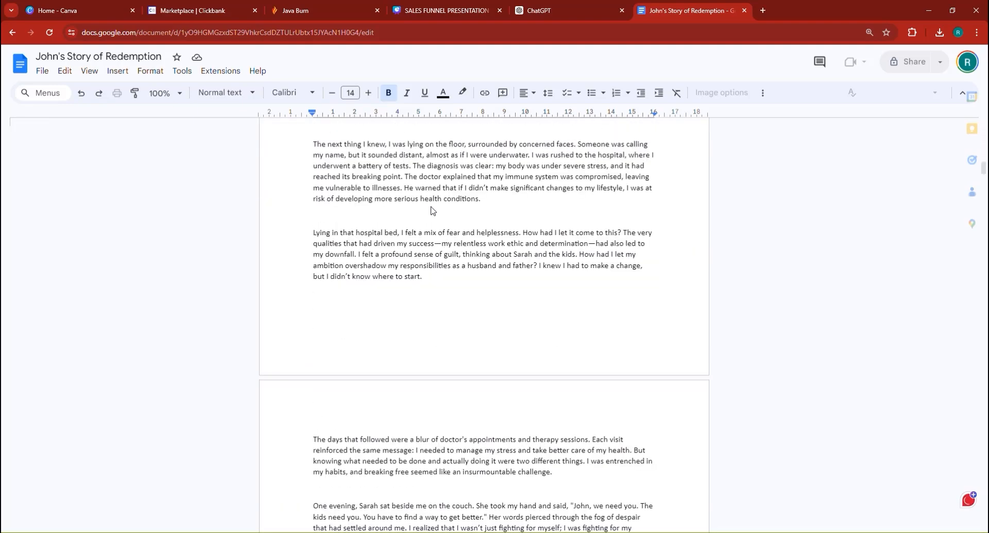
{"action": "scroll", "coordinate": [433, 209], "scroll_direction": "down", "scroll_amount": 20}
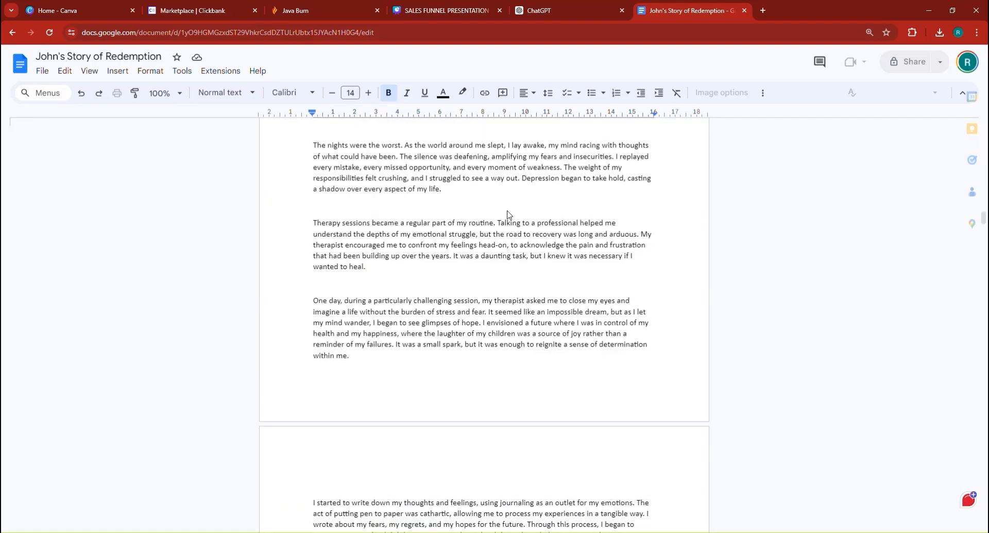
{"action": "scroll", "coordinate": [508, 215], "scroll_direction": "down", "scroll_amount": 10}
{"action": "left_click", "coordinate": [516, 219], "text": "shift"}
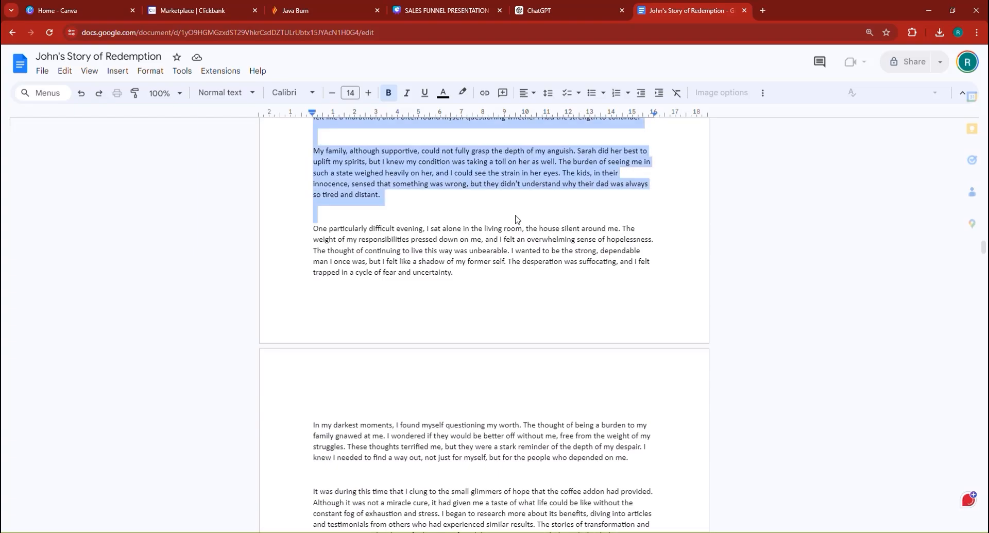
{"action": "scroll", "coordinate": [516, 219], "scroll_direction": "down", "scroll_amount": 20}
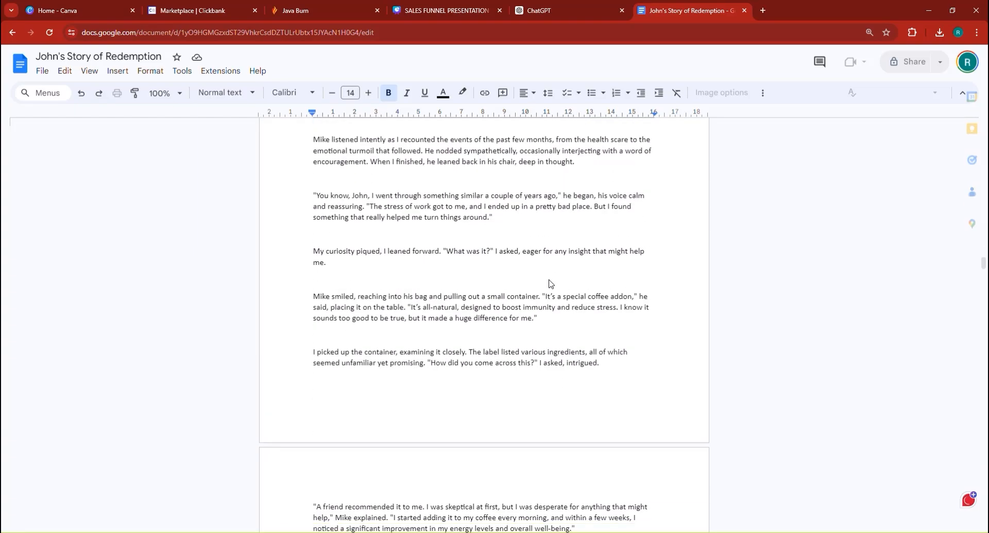
{"action": "scroll", "coordinate": [550, 289], "scroll_direction": "down", "scroll_amount": 20}
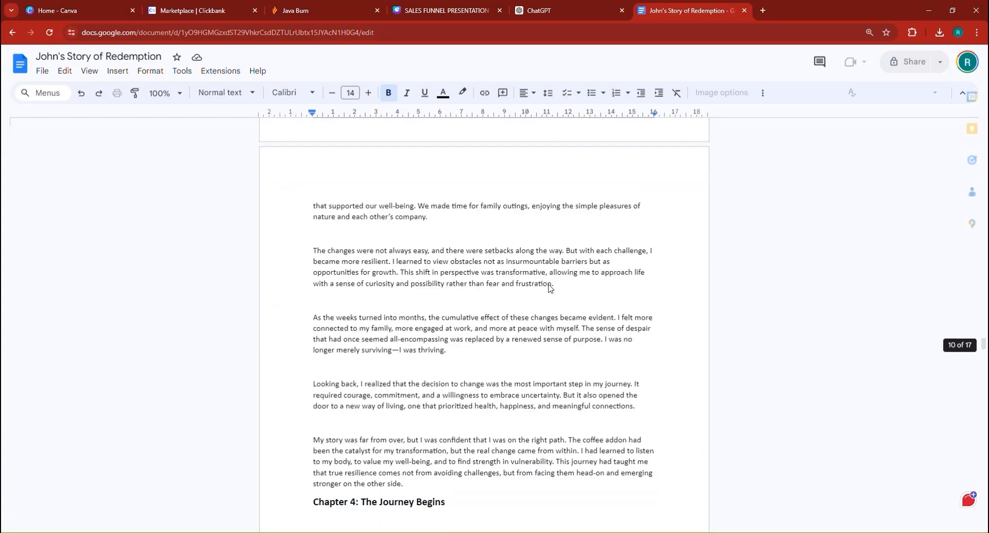
{"action": "scroll", "coordinate": [550, 289], "scroll_direction": "down", "scroll_amount": 20}
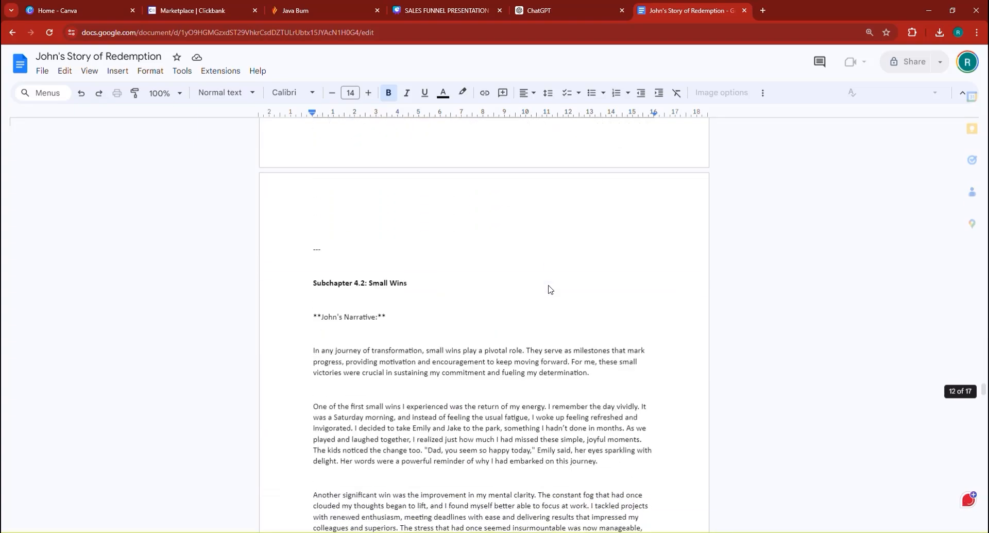
{"action": "scroll", "coordinate": [549, 289], "scroll_direction": "down", "scroll_amount": 20}
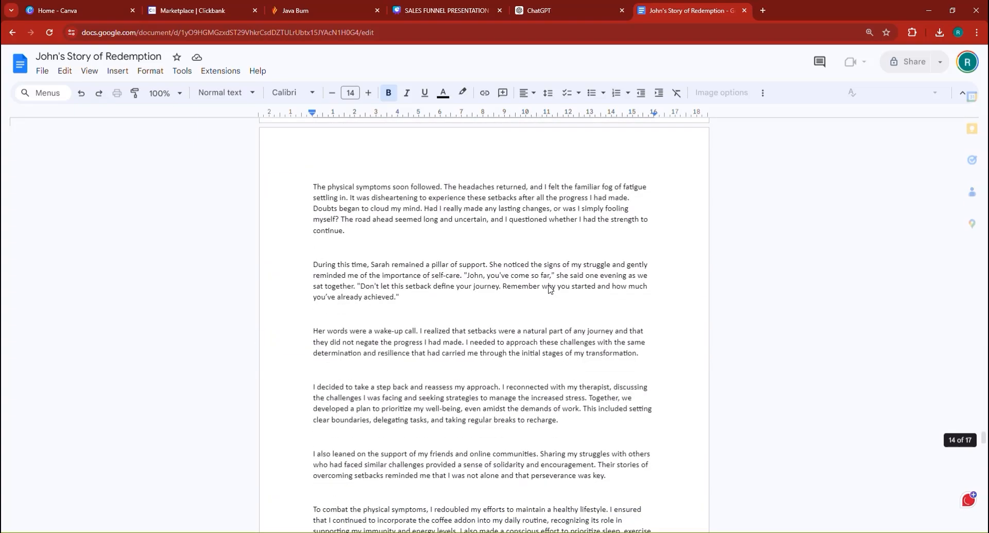
{"action": "scroll", "coordinate": [551, 289], "scroll_direction": "down", "scroll_amount": 20}
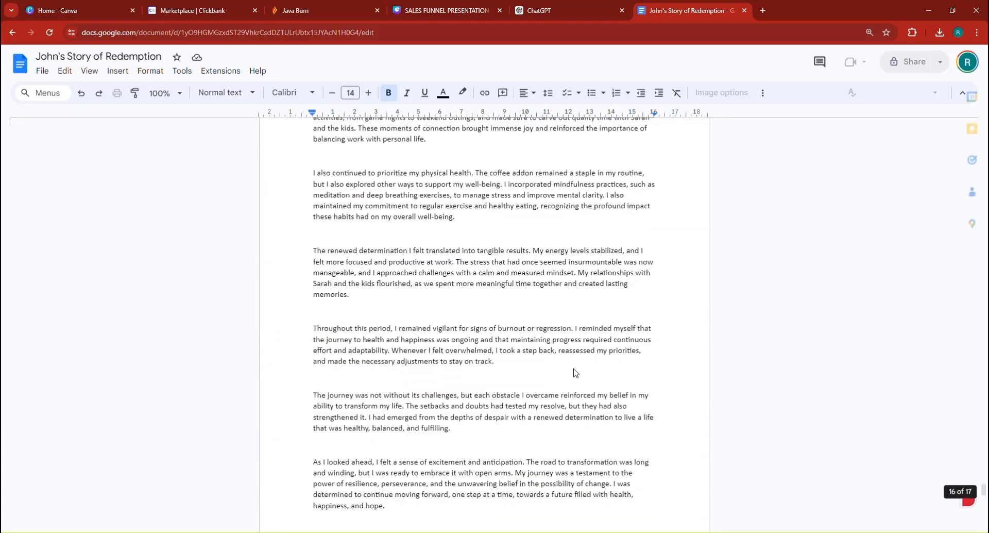
{"action": "scroll", "coordinate": [576, 369], "scroll_direction": "down", "scroll_amount": 20}
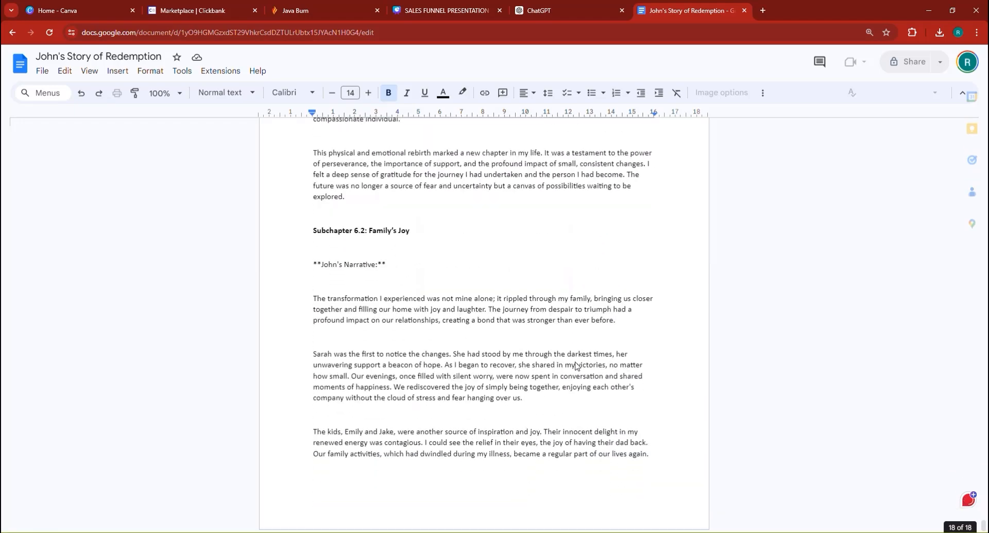
{"action": "left_click_drag", "start_coordinate": [659, 407], "coordinate": [662, 494]}
{"action": "scroll", "coordinate": [655, 423], "scroll_direction": "down", "scroll_amount": 14}
{"action": "scroll", "coordinate": [652, 406], "scroll_direction": "down", "scroll_amount": 10}
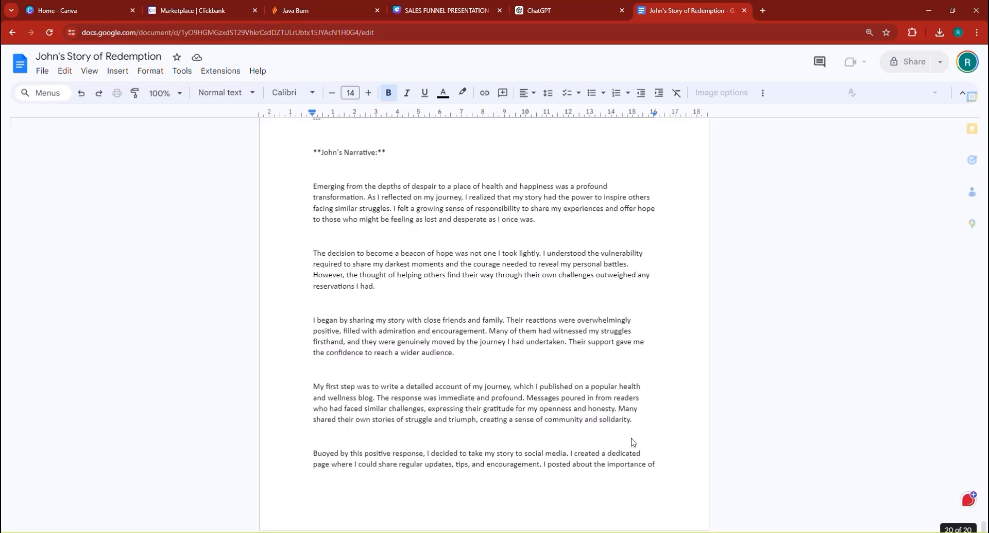
{"action": "scroll", "coordinate": [550, 403], "scroll_direction": "down", "scroll_amount": 1}
{"action": "left_click_drag", "start_coordinate": [580, 456], "coordinate": [626, 470]}
{"action": "scroll", "coordinate": [614, 424], "scroll_direction": "down", "scroll_amount": 11}
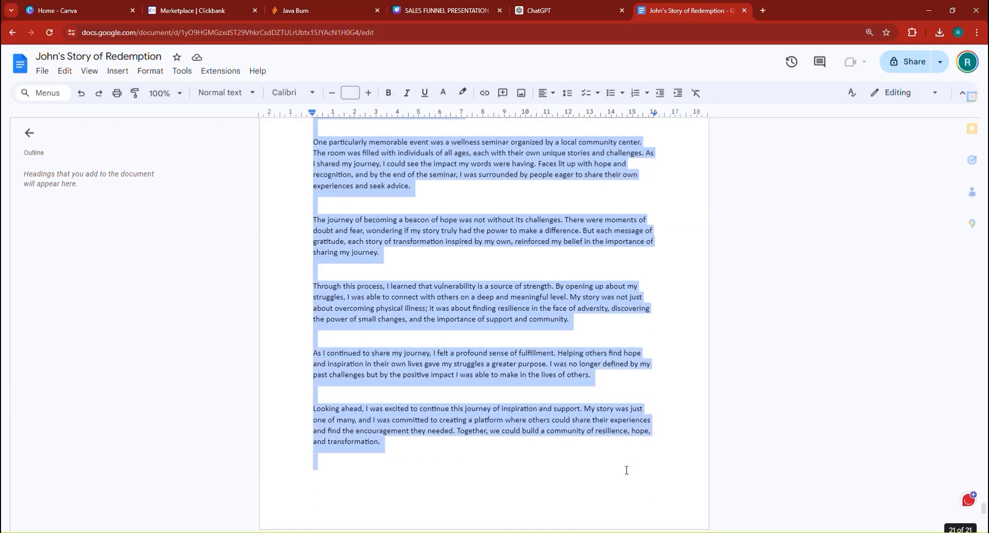
{"action": "left_click", "coordinate": [289, 95]}
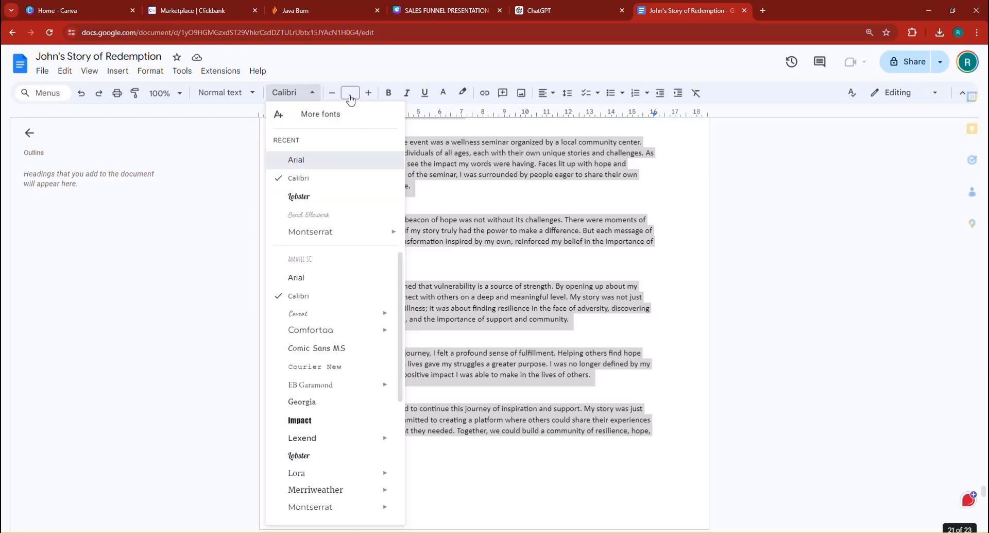
{"action": "key", "text": "Return"}
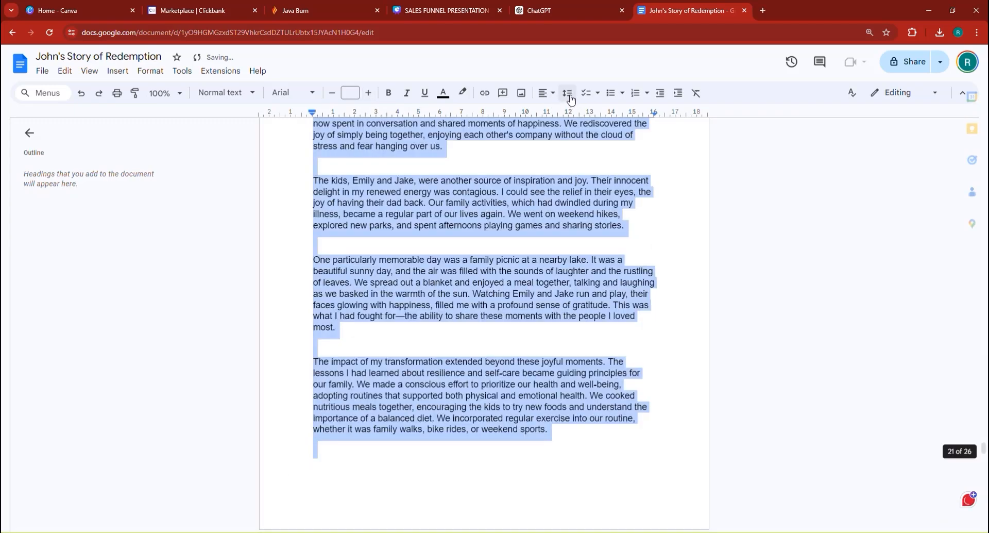
Set the line spacing of the whole manuscript to 1.5 and remove the space after paragraphs.
{"action": "left_click", "coordinate": [569, 95]}
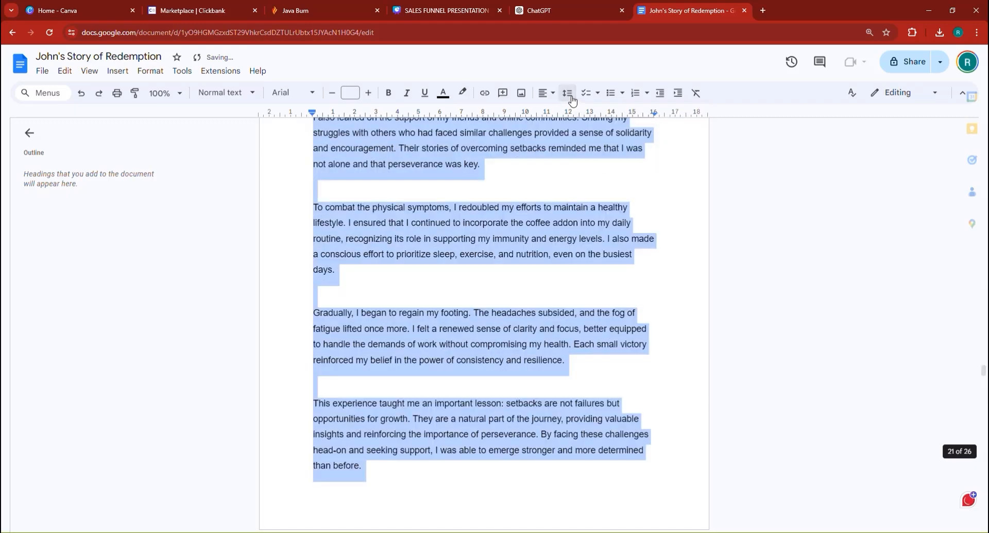
{"action": "left_click", "coordinate": [571, 96]}
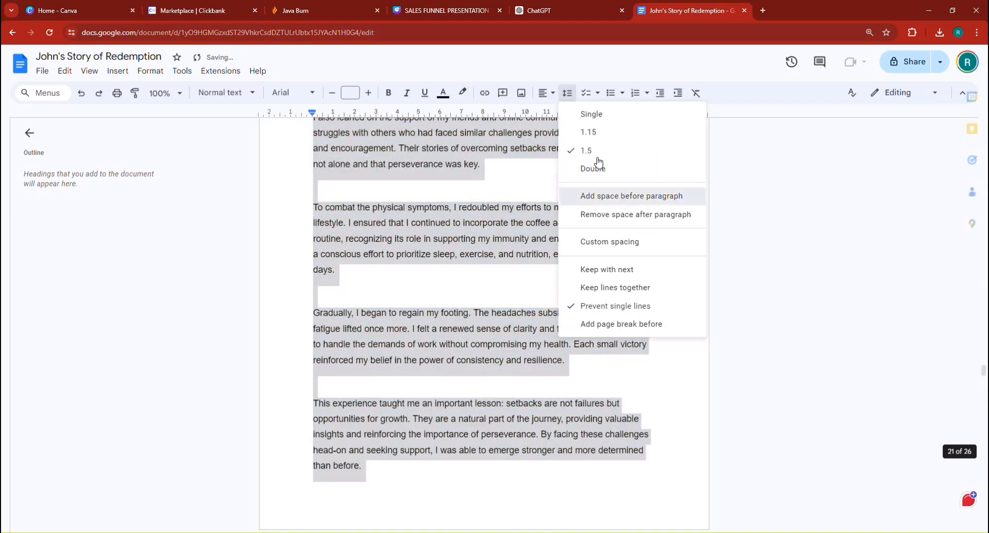
{"action": "left_click", "coordinate": [622, 214]}
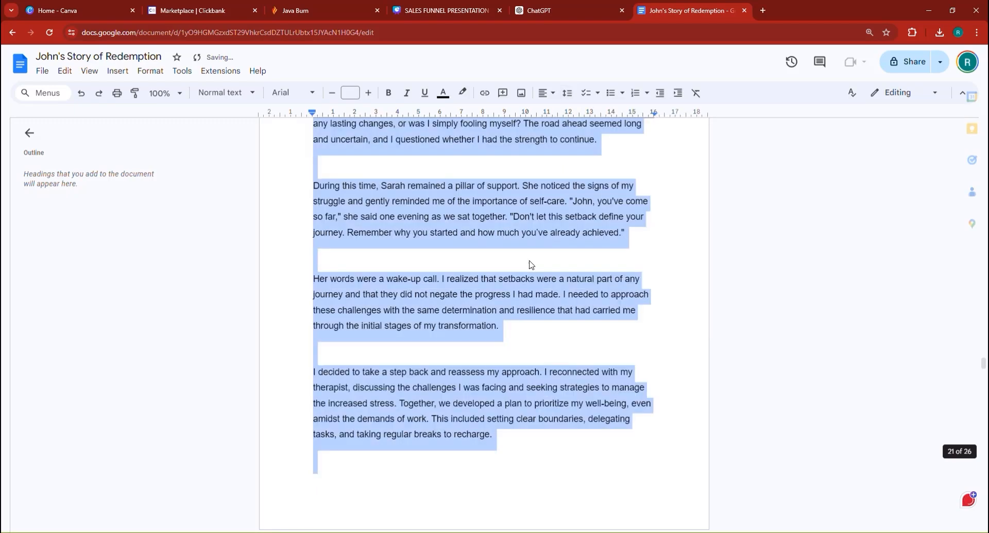
{"action": "left_click", "coordinate": [983, 353]}
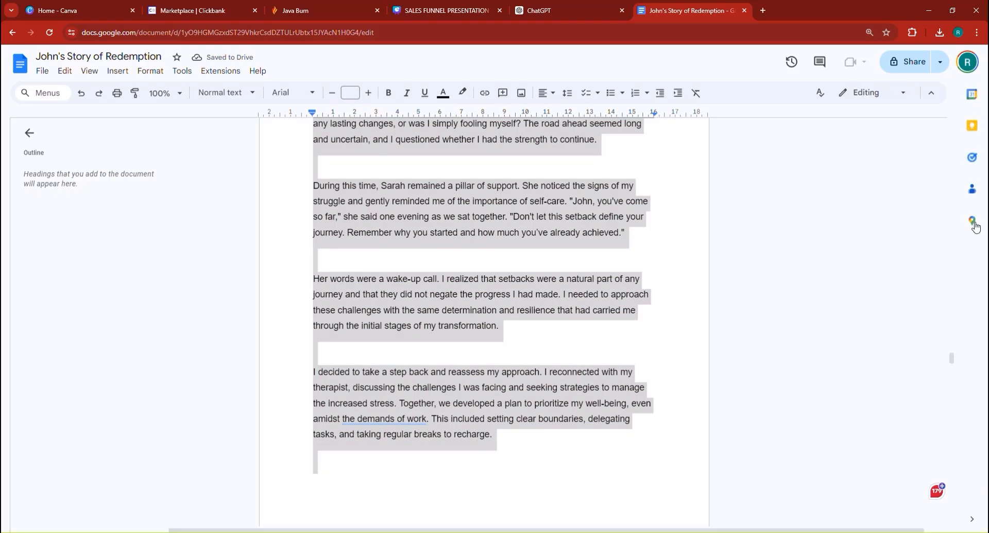
{"action": "left_click_drag", "start_coordinate": [952, 366], "coordinate": [938, 122]}
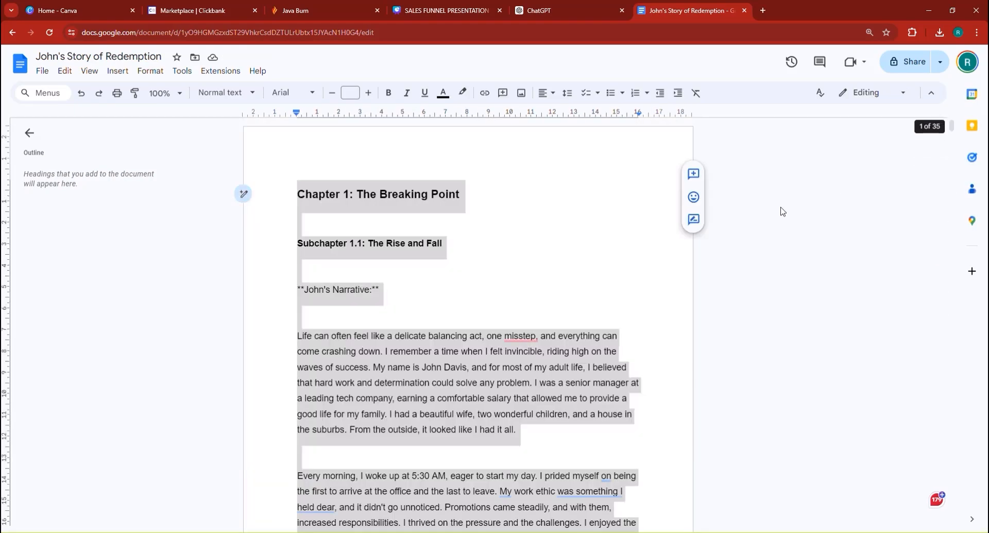
Apply the Heading 1 style to the title line "Chapter 1: The Breaking Point".
{"action": "left_click", "coordinate": [577, 198]}
{"action": "triple_click", "coordinate": [344, 193]}
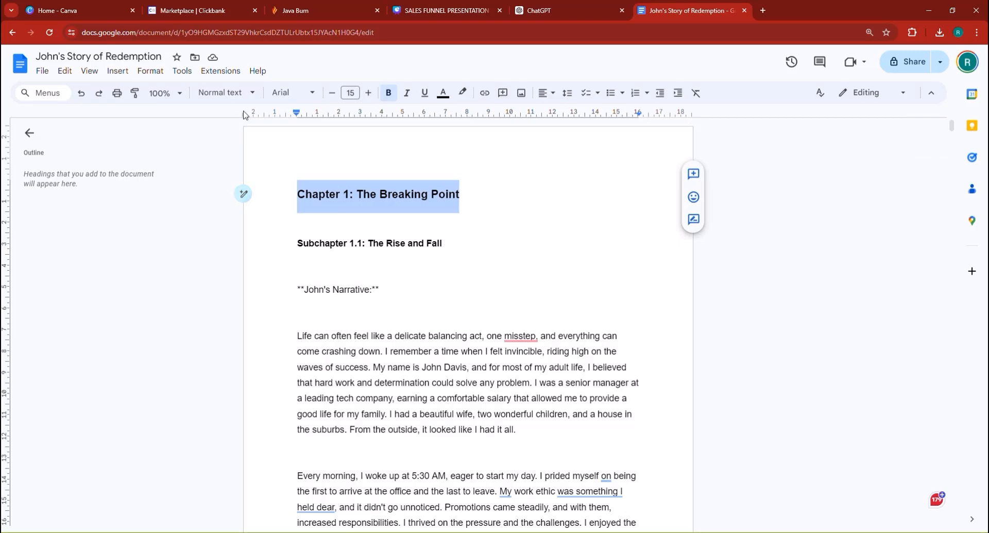
{"action": "left_click", "coordinate": [236, 95]}
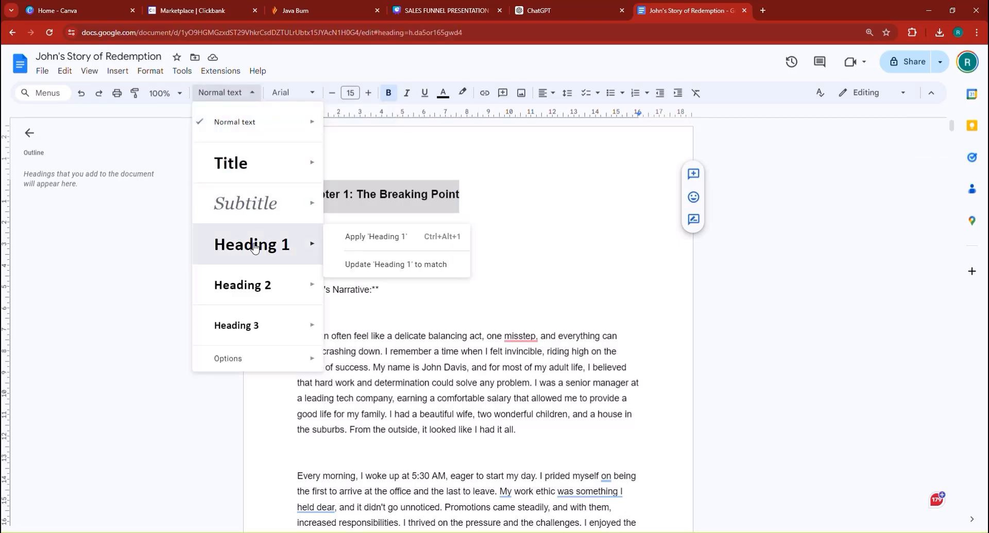
{"action": "left_click", "coordinate": [254, 245]}
Apply the Heading 2 style to the line "Subchapter 1.1: The Rise and Fall".
{"action": "double_click", "coordinate": [382, 259]}
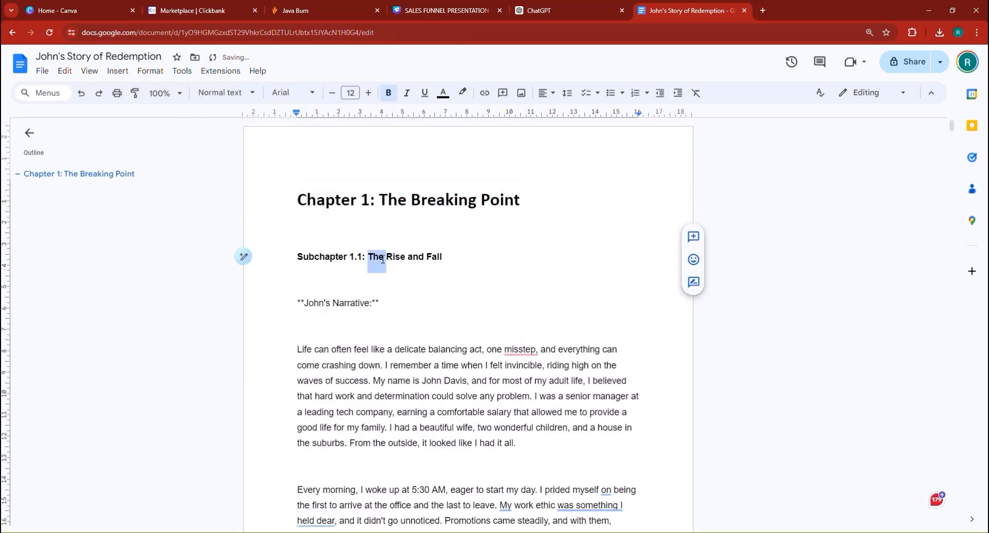
{"action": "triple_click", "coordinate": [354, 259]}
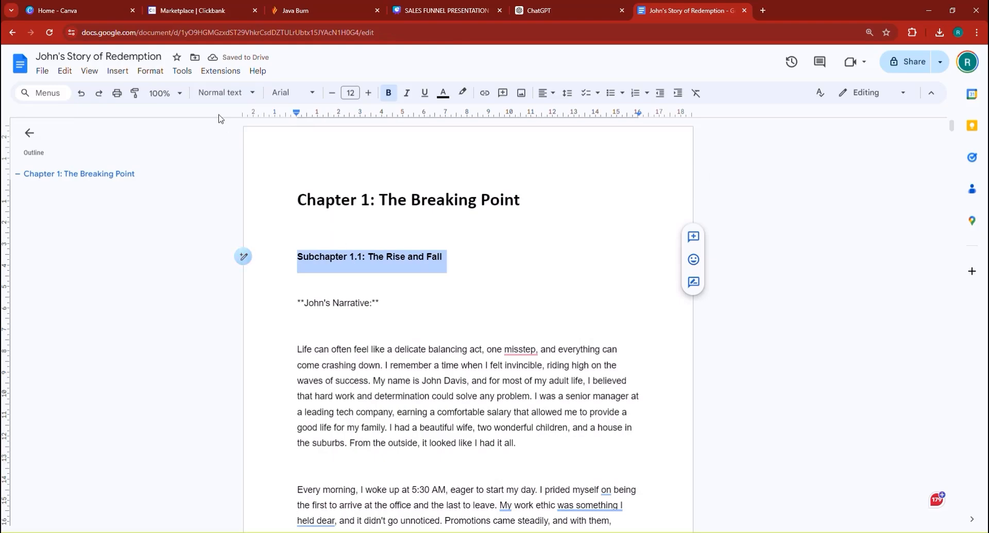
{"action": "left_click", "coordinate": [222, 93]}
{"action": "left_click", "coordinate": [256, 279]}
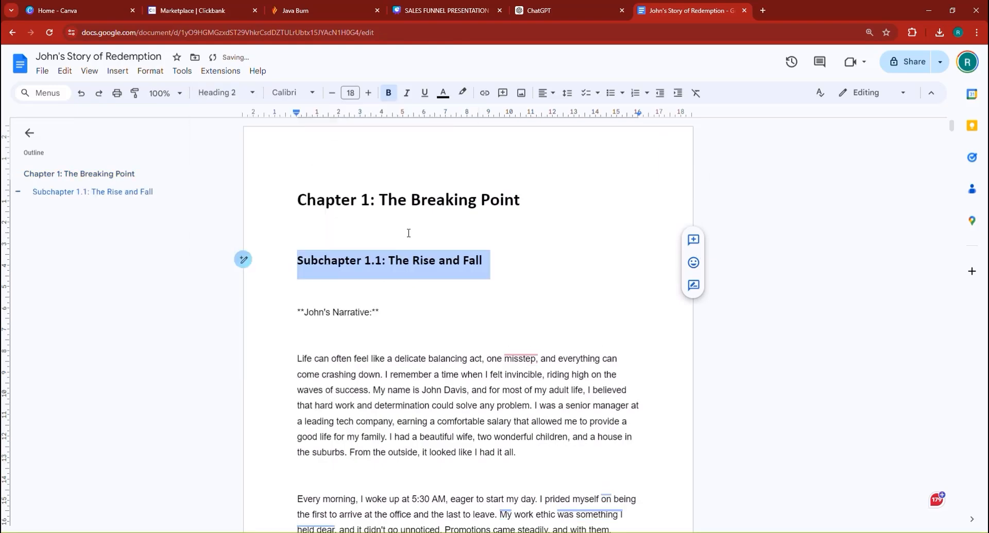
{"action": "left_click", "coordinate": [361, 240]}
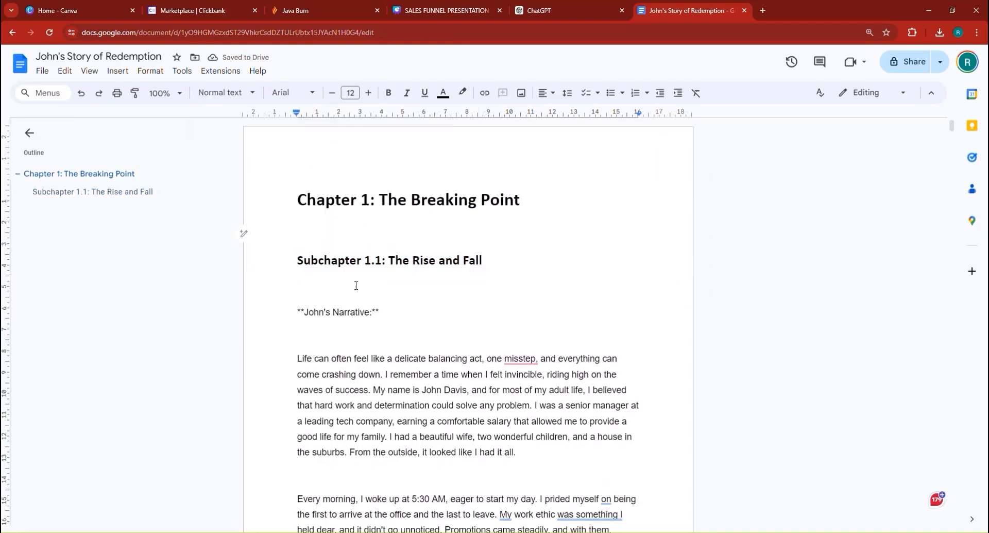
Apply the Heading 2 style to the line "Subchapter 1.2: The Health Crisis".
{"action": "scroll", "coordinate": [355, 285], "scroll_direction": "down", "scroll_amount": 20}
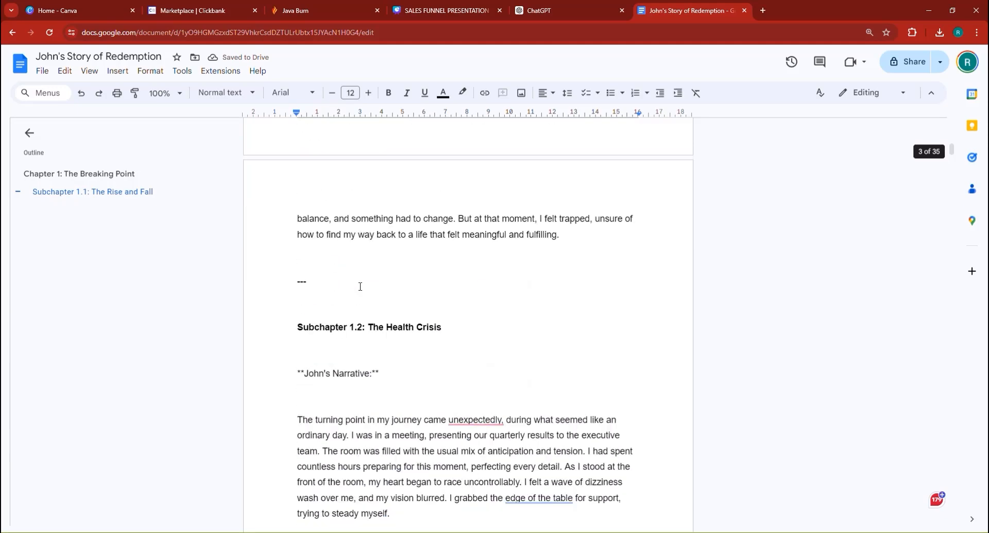
{"action": "scroll", "coordinate": [360, 286], "scroll_direction": "up", "scroll_amount": 1}
{"action": "left_click", "coordinate": [239, 340]}
{"action": "left_click", "coordinate": [221, 92]}
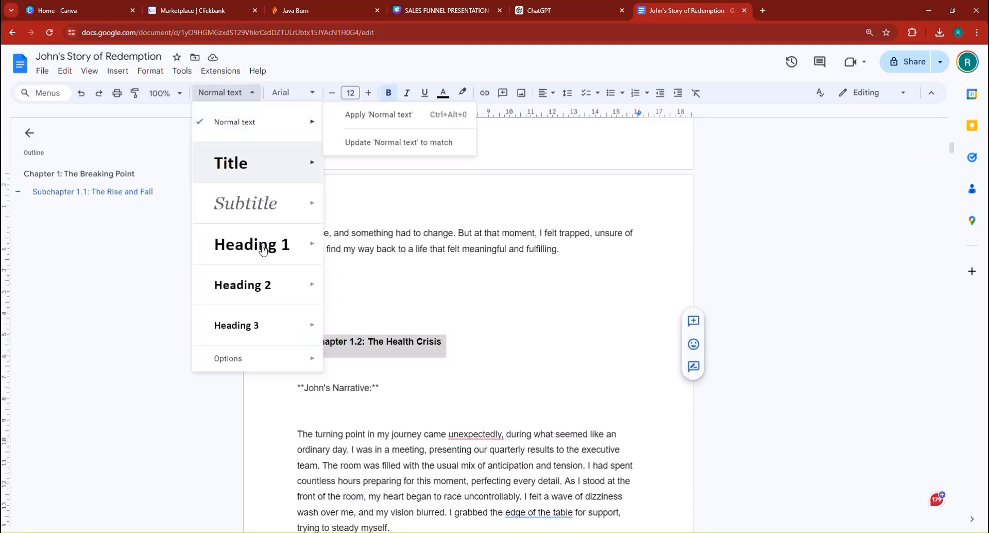
{"action": "left_click", "coordinate": [242, 284]}
Apply the Heading 1 style to the title line "Chapter 2: The Depths of Despair".
{"action": "scroll", "coordinate": [377, 252], "scroll_direction": "down", "scroll_amount": 12}
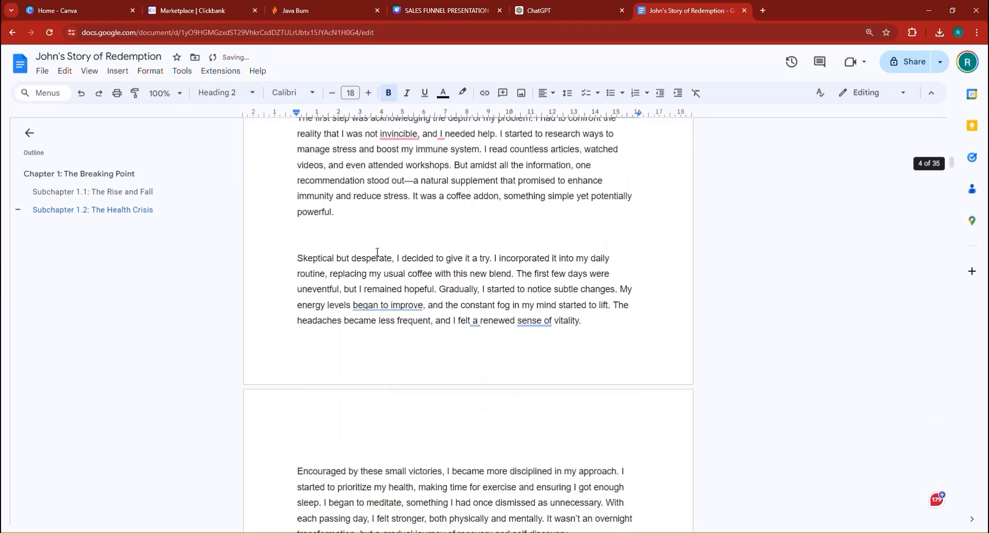
{"action": "scroll", "coordinate": [377, 252], "scroll_direction": "down", "scroll_amount": 10}
{"action": "triple_click", "coordinate": [354, 279]}
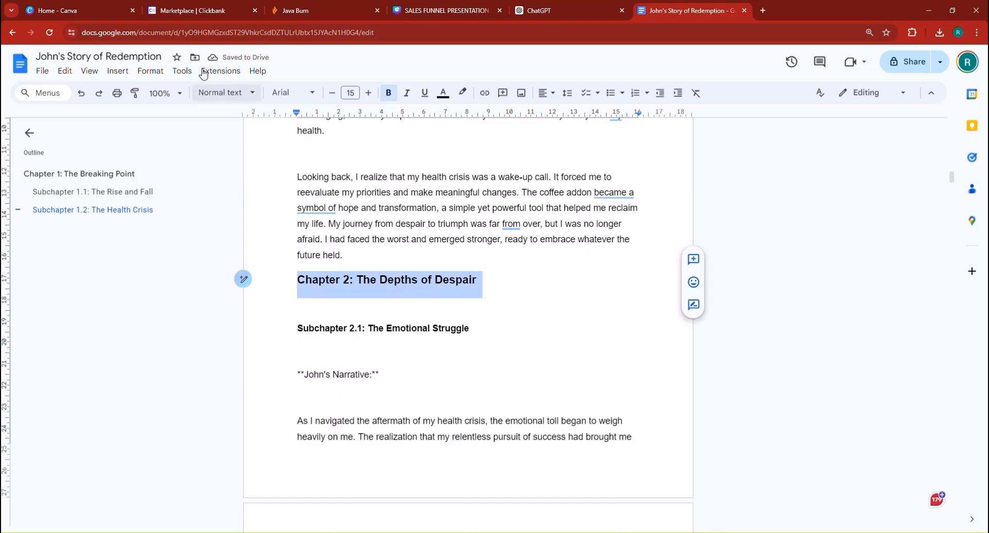
{"action": "left_click", "coordinate": [221, 93]}
{"action": "left_click", "coordinate": [250, 238]}
Apply the Heading 2 style to the line "Subchapter 2.1: The Emotional Struggle".
{"action": "scroll", "coordinate": [356, 203], "scroll_direction": "down", "scroll_amount": 3}
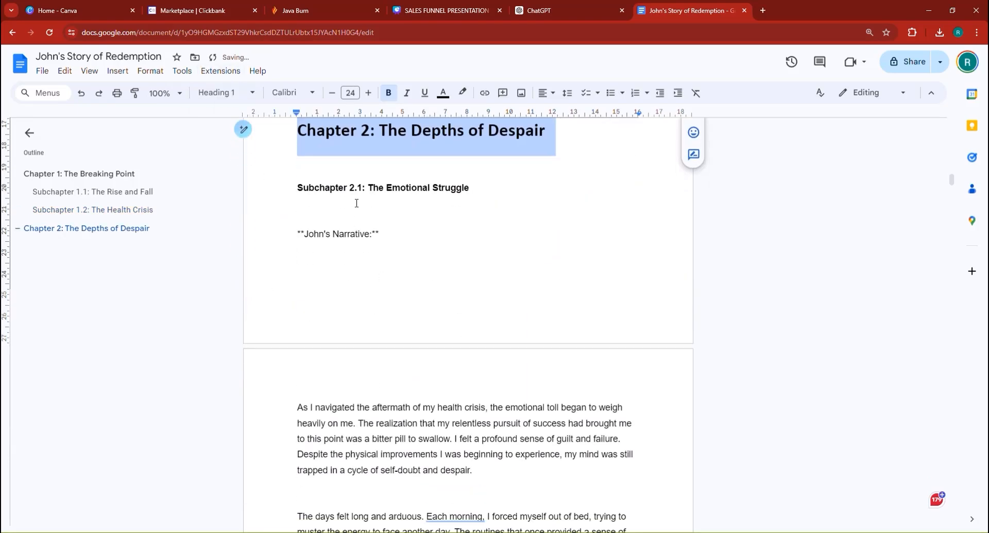
{"action": "triple_click", "coordinate": [355, 188]}
{"action": "left_click", "coordinate": [222, 92]}
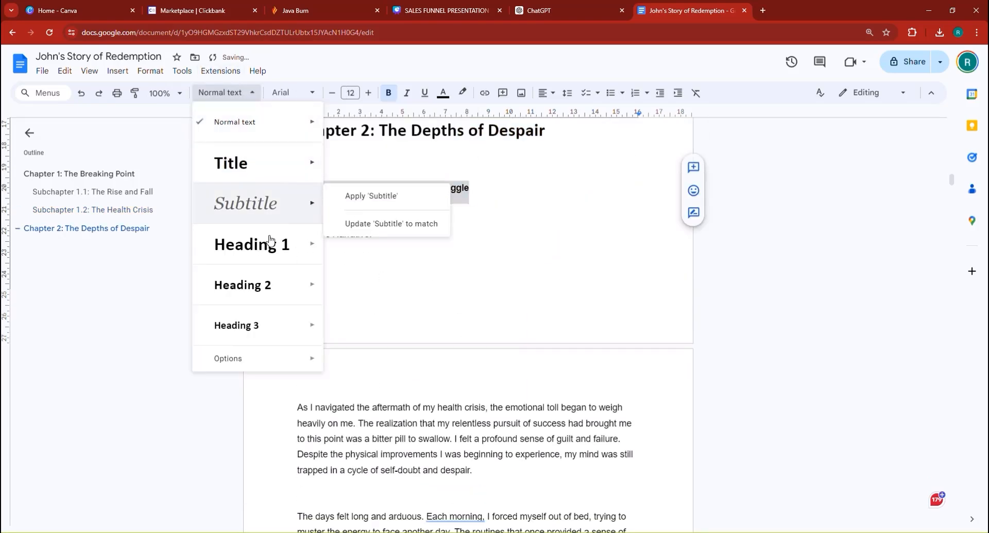
{"action": "left_click", "coordinate": [244, 281]}
Apply the Heading 2 style to the line "Subchapter 2.2: Desperation Sets In".
{"action": "scroll", "coordinate": [469, 227], "scroll_direction": "down", "scroll_amount": 20}
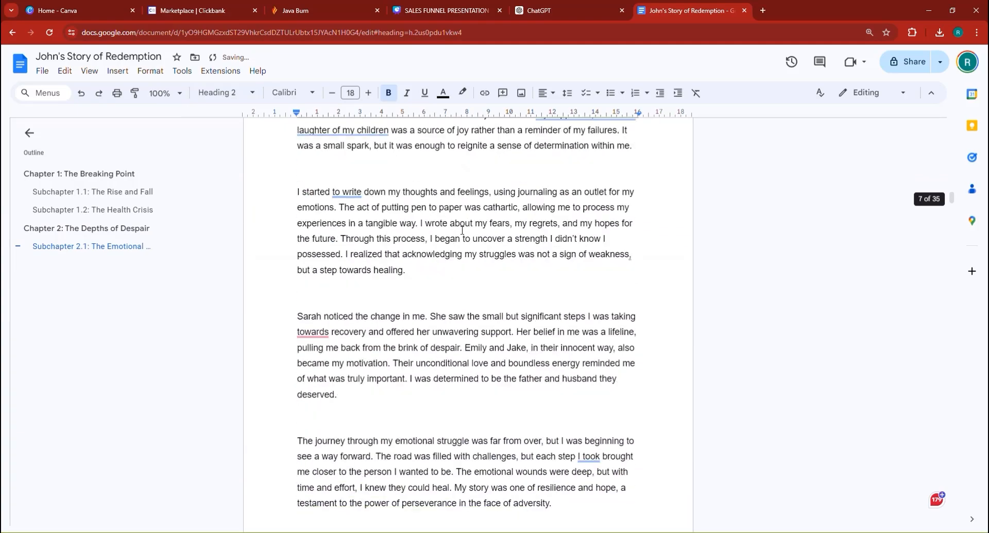
{"action": "scroll", "coordinate": [462, 230], "scroll_direction": "down", "scroll_amount": 10}
{"action": "triple_click", "coordinate": [349, 170]}
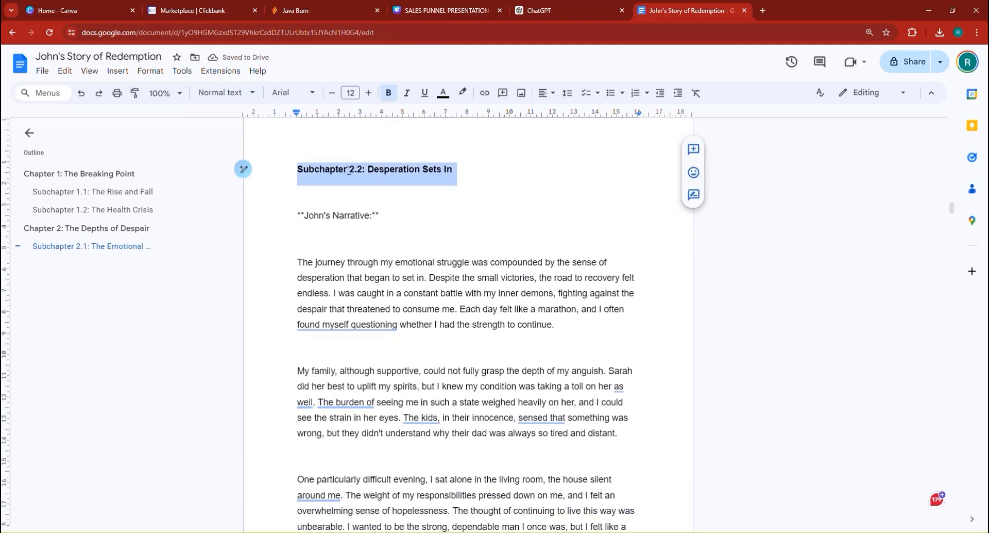
{"action": "left_click", "coordinate": [222, 93]}
{"action": "left_click", "coordinate": [244, 281]}
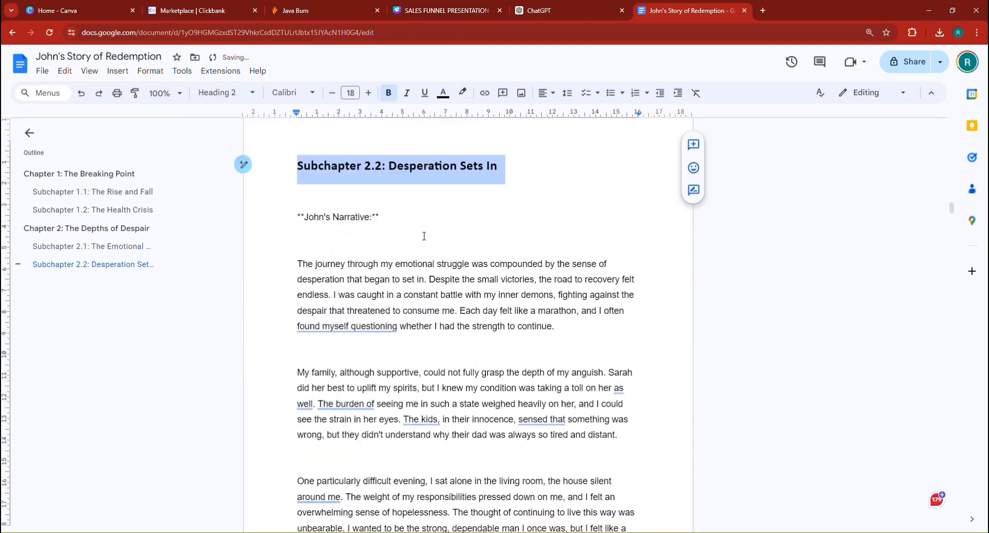
Apply the Heading 1 style to the title line "Chapter 3: Discovering Hope".
{"action": "scroll", "coordinate": [424, 235], "scroll_direction": "down", "scroll_amount": 20}
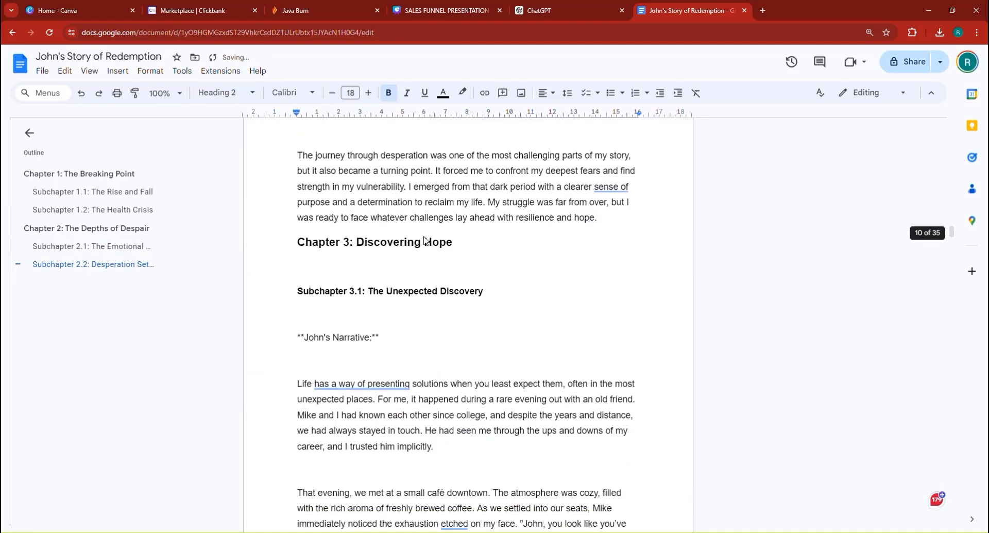
{"action": "triple_click", "coordinate": [364, 235]}
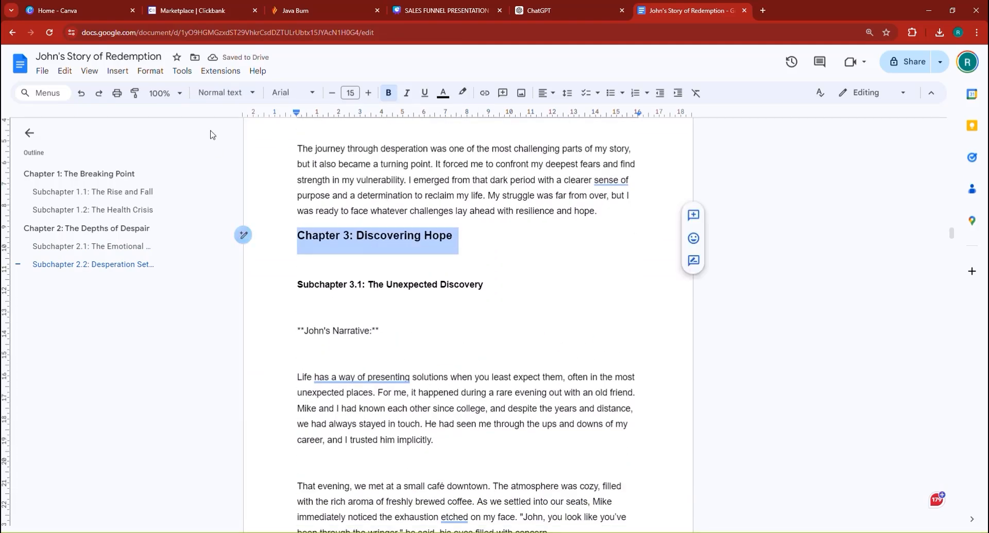
{"action": "left_click", "coordinate": [222, 100]}
{"action": "mouse_move", "coordinate": [245, 238]}
{"action": "left_click", "coordinate": [392, 233]}
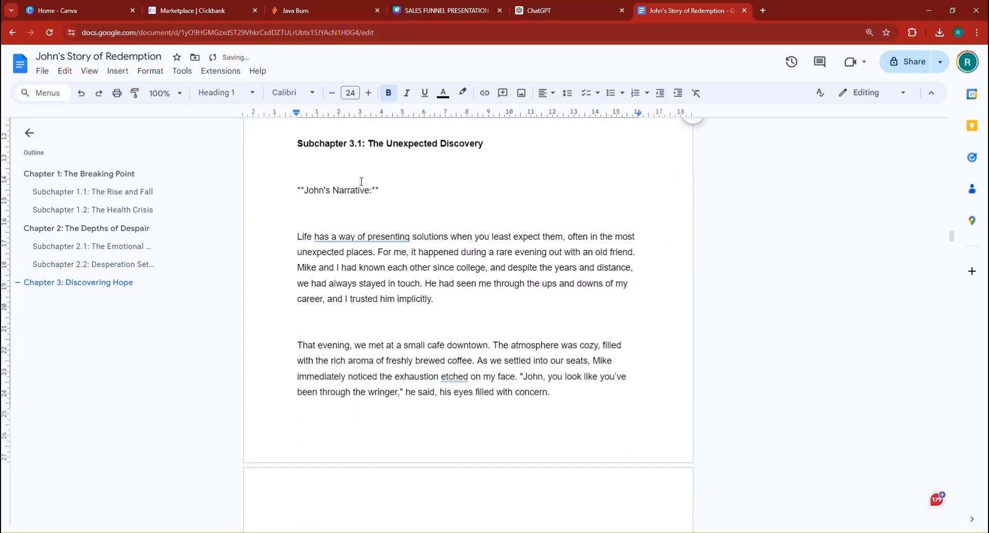
Apply the Heading 2 style to the line "Subchapter 3.1: The Unexpected Discovery".
{"action": "left_click", "coordinate": [364, 144]}
{"action": "triple_click", "coordinate": [363, 145]}
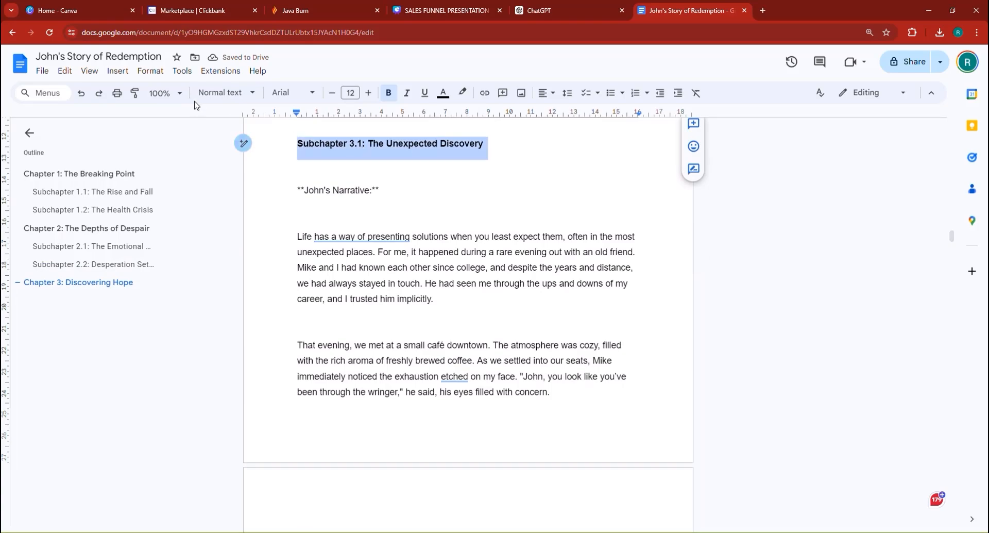
{"action": "left_click", "coordinate": [227, 92]}
{"action": "mouse_move", "coordinate": [243, 284]}
{"action": "left_click", "coordinate": [375, 274]}
Apply the Heading 2 style to the line "Subchapter 3.2: The Decision to Change".
{"action": "scroll", "coordinate": [424, 230], "scroll_direction": "down", "scroll_amount": 5}
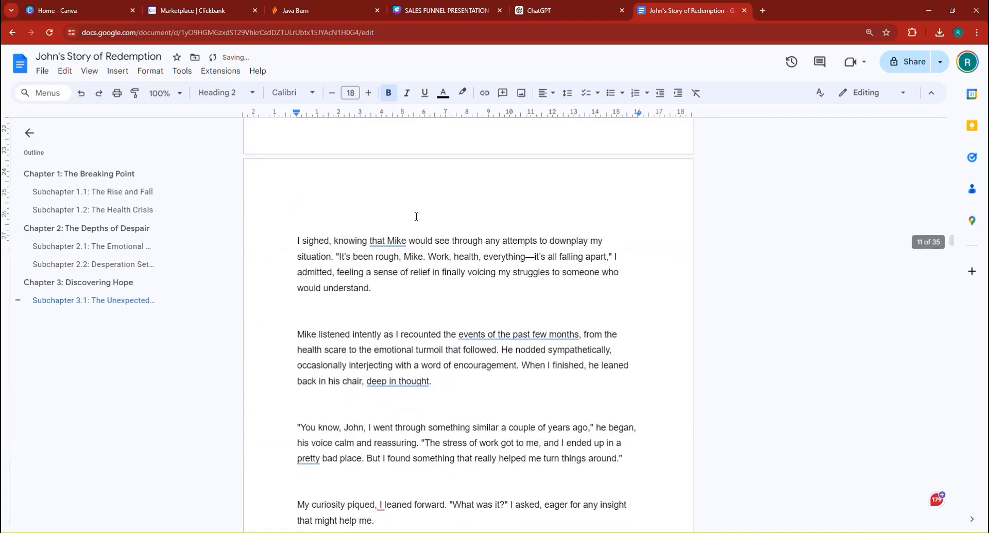
{"action": "scroll", "coordinate": [419, 219], "scroll_direction": "up", "scroll_amount": 5}
{"action": "scroll", "coordinate": [418, 217], "scroll_direction": "down", "scroll_amount": 10}
{"action": "scroll", "coordinate": [417, 217], "scroll_direction": "down", "scroll_amount": 20}
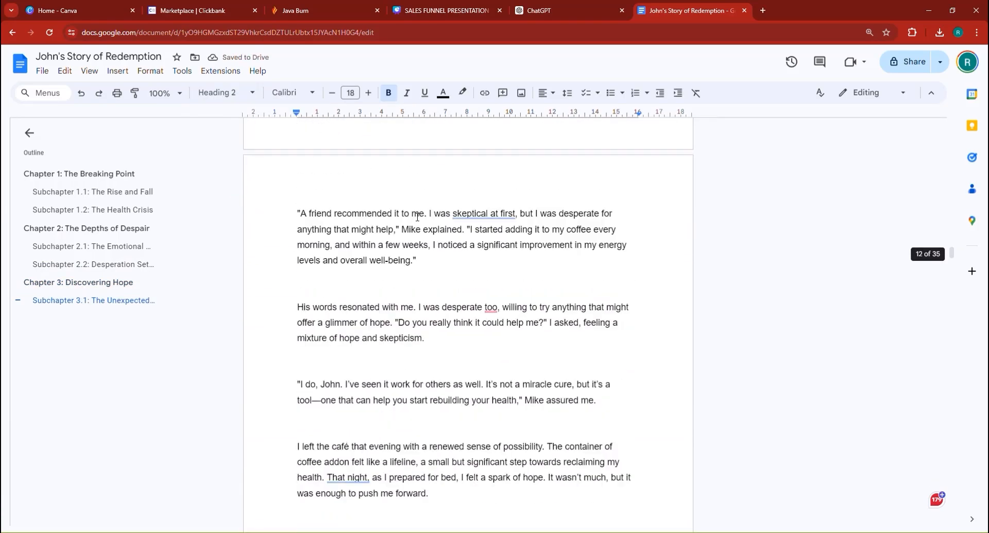
{"action": "scroll", "coordinate": [417, 216], "scroll_direction": "down", "scroll_amount": 2}
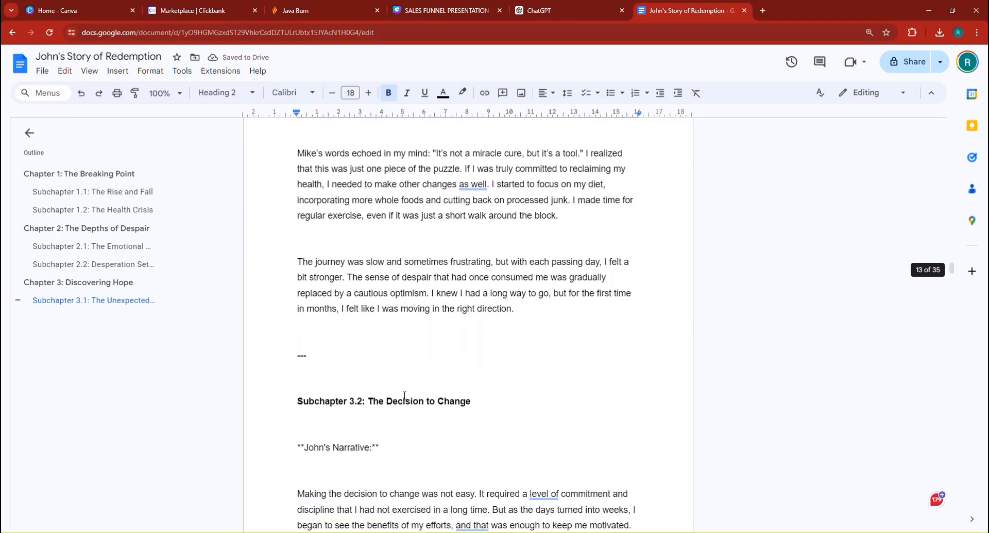
{"action": "triple_click", "coordinate": [329, 401]}
{"action": "left_click", "coordinate": [231, 94]}
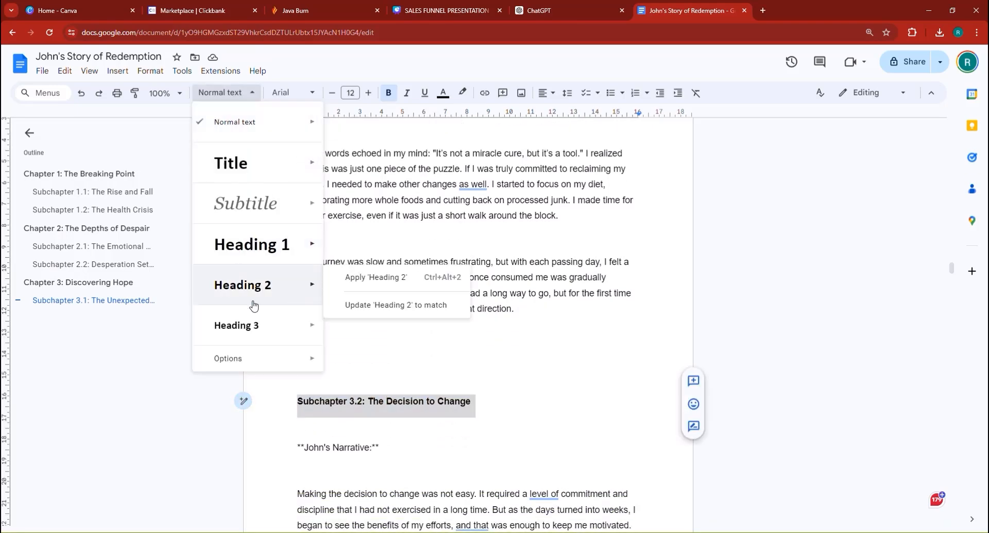
{"action": "left_click", "coordinate": [232, 287]}
Apply the Heading 1 style to the title line "Chapter 4: The Journey Begins".
{"action": "scroll", "coordinate": [382, 264], "scroll_direction": "down", "scroll_amount": 12}
{"action": "scroll", "coordinate": [384, 265], "scroll_direction": "down", "scroll_amount": 15}
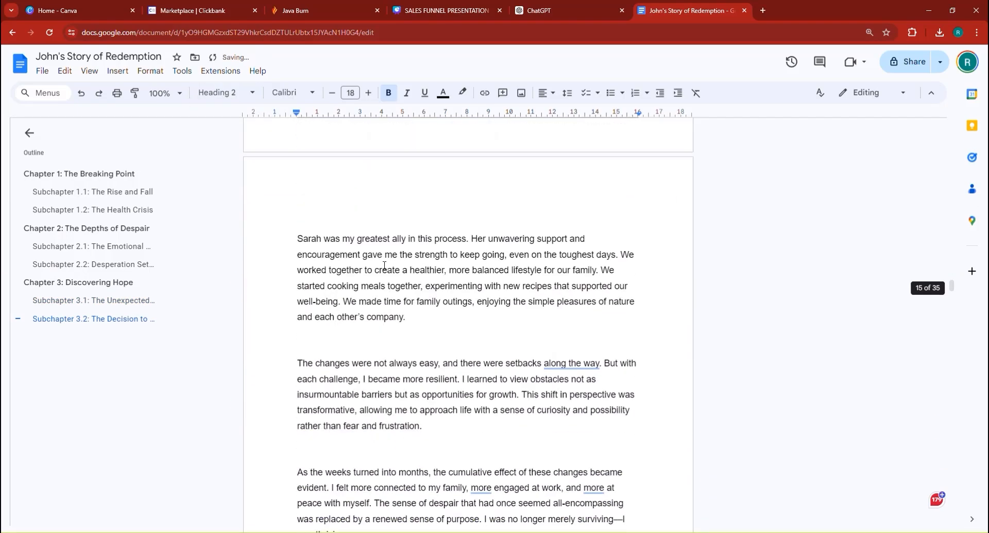
{"action": "triple_click", "coordinate": [366, 333]}
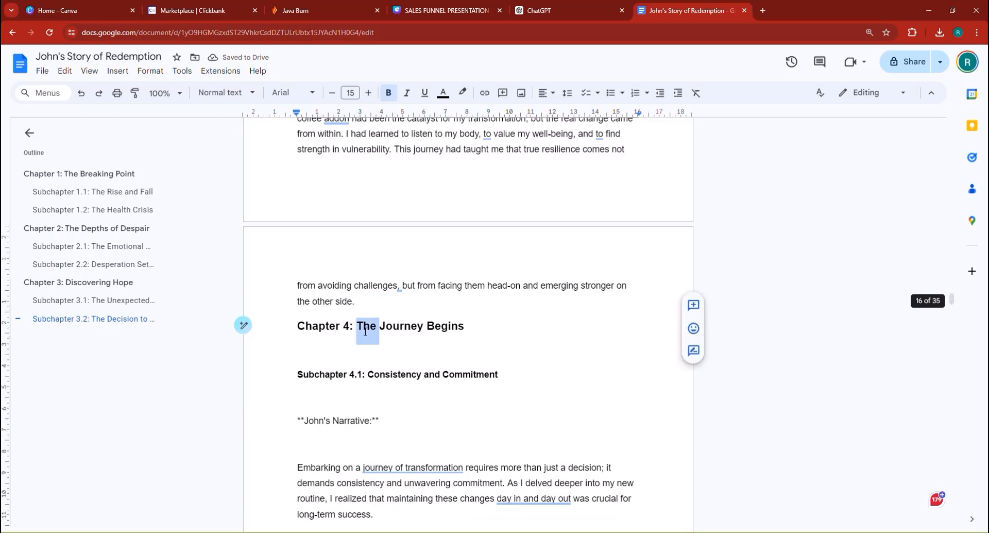
{"action": "left_click", "coordinate": [226, 93]}
{"action": "left_click", "coordinate": [266, 254]}
Apply the Heading 2 style to the line "Subchapter 4.1: Consistency and Commitment".
{"action": "scroll", "coordinate": [406, 217], "scroll_direction": "down", "scroll_amount": 3}
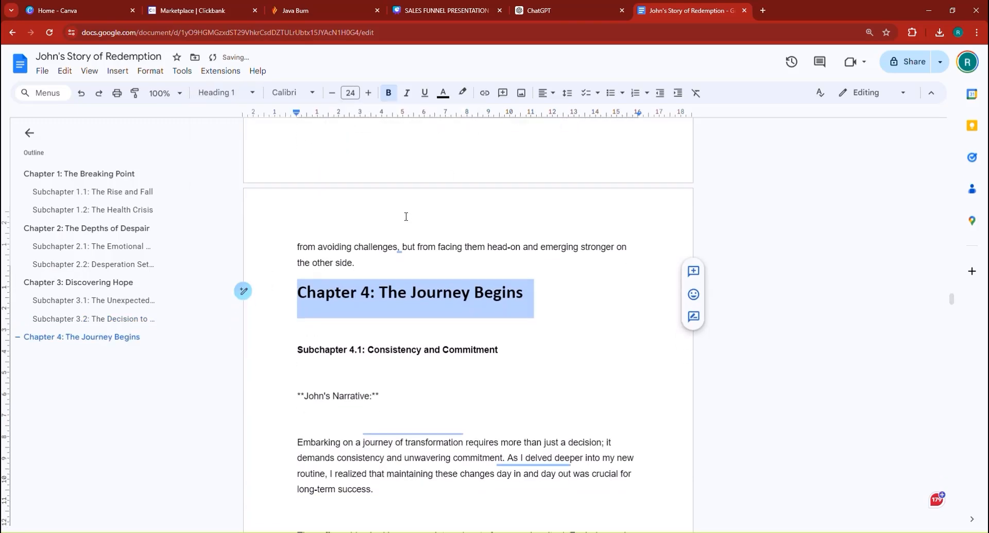
{"action": "triple_click", "coordinate": [357, 224]}
{"action": "triple_click", "coordinate": [352, 240]}
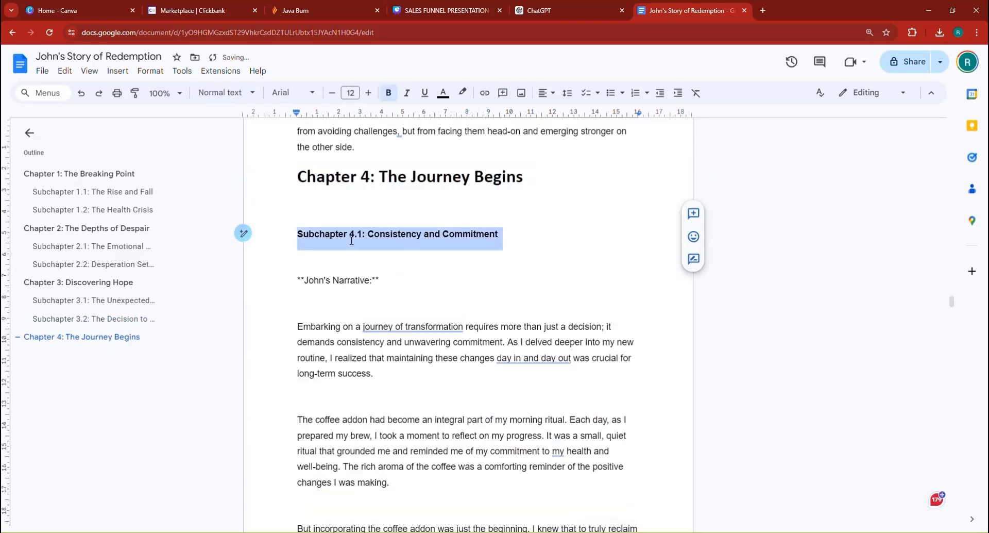
{"action": "left_click", "coordinate": [222, 93]}
{"action": "left_click", "coordinate": [265, 282]}
Apply the Heading 2 style to the line "Subchapter 4.2: Small Wins".
{"action": "scroll", "coordinate": [419, 247], "scroll_direction": "down", "scroll_amount": 12}
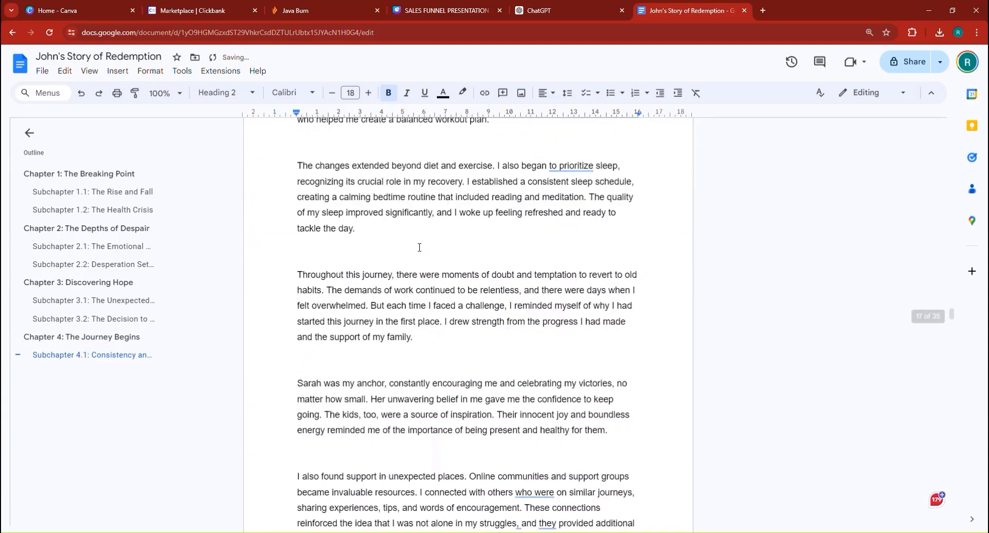
{"action": "scroll", "coordinate": [419, 247], "scroll_direction": "down", "scroll_amount": 10}
{"action": "left_click", "coordinate": [363, 184]}
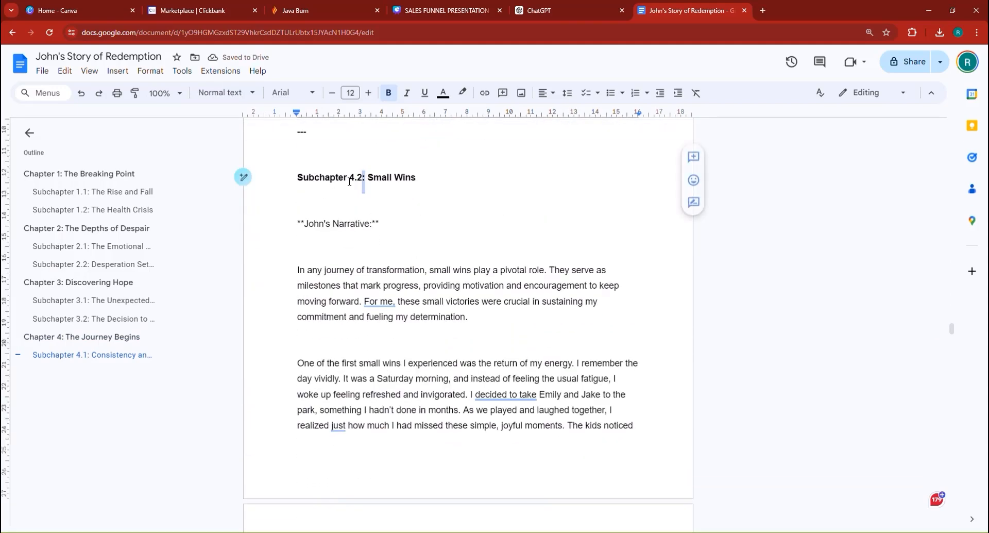
{"action": "triple_click", "coordinate": [331, 176]}
{"action": "left_click", "coordinate": [221, 93]}
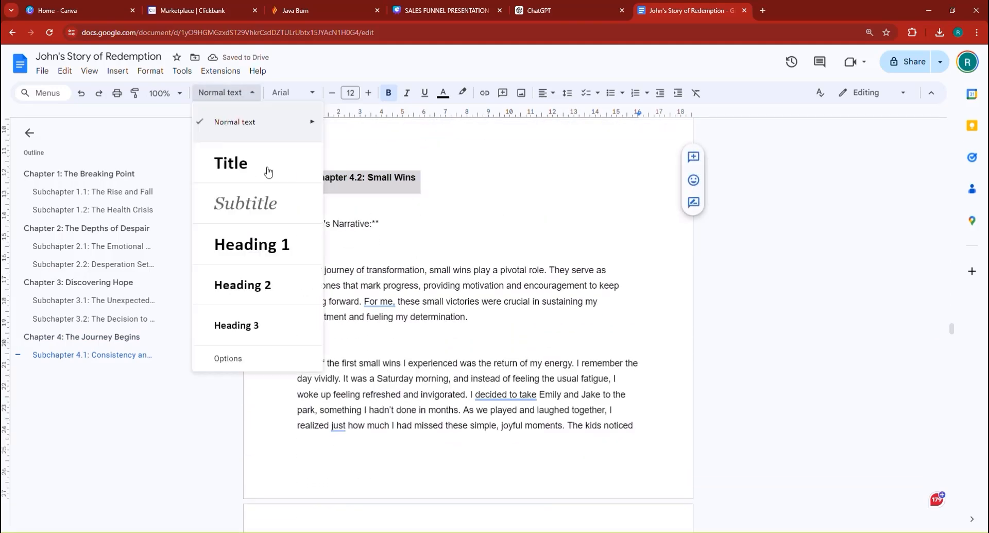
{"action": "left_click", "coordinate": [265, 283]}
Apply the Heading 1 style to the title line "Chapter 5: Overcoming Challenges".
{"action": "scroll", "coordinate": [444, 235], "scroll_direction": "down", "scroll_amount": 10}
{"action": "scroll", "coordinate": [446, 237], "scroll_direction": "down", "scroll_amount": 10}
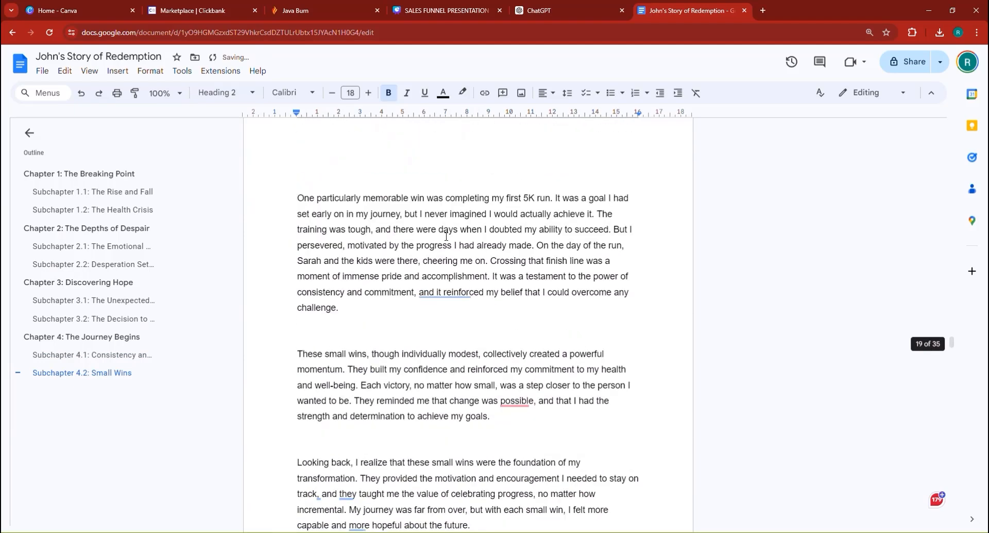
{"action": "double_click", "coordinate": [397, 208]}
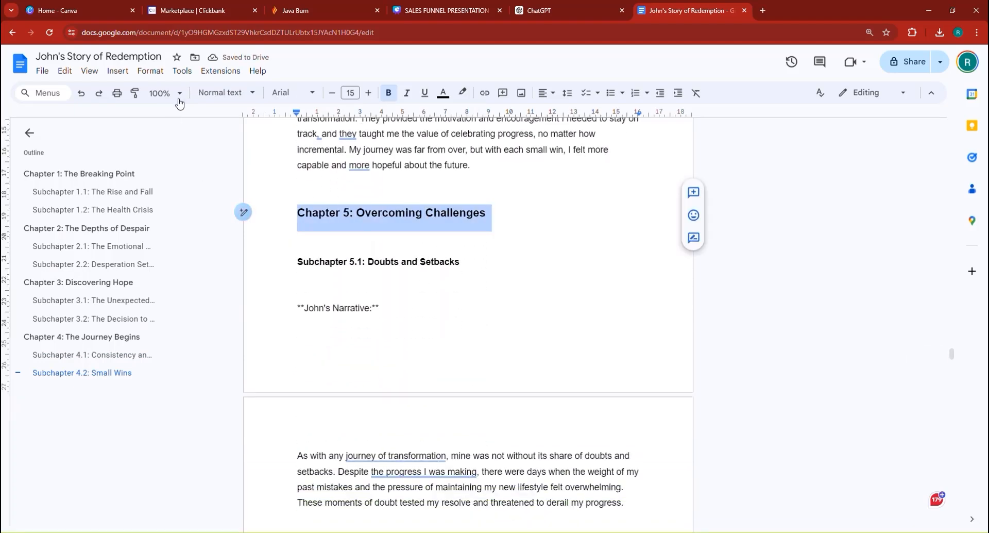
{"action": "left_click", "coordinate": [225, 93]}
{"action": "left_click", "coordinate": [250, 243]}
Apply the Heading 2 style to the line "Subchapter 5.1: Doubts and Setbacks".
{"action": "left_click", "coordinate": [391, 275]}
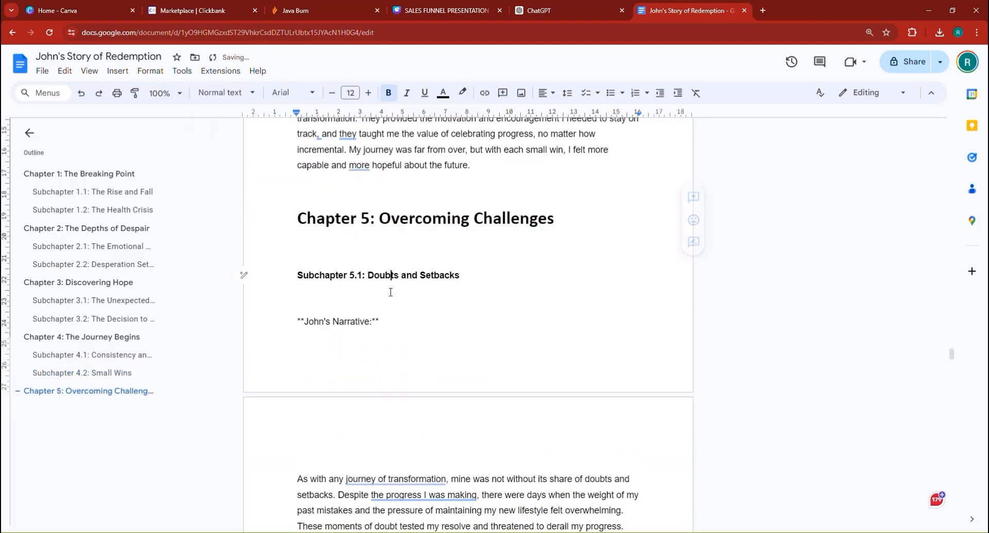
{"action": "double_click", "coordinate": [386, 276]}
{"action": "triple_click", "coordinate": [353, 276]}
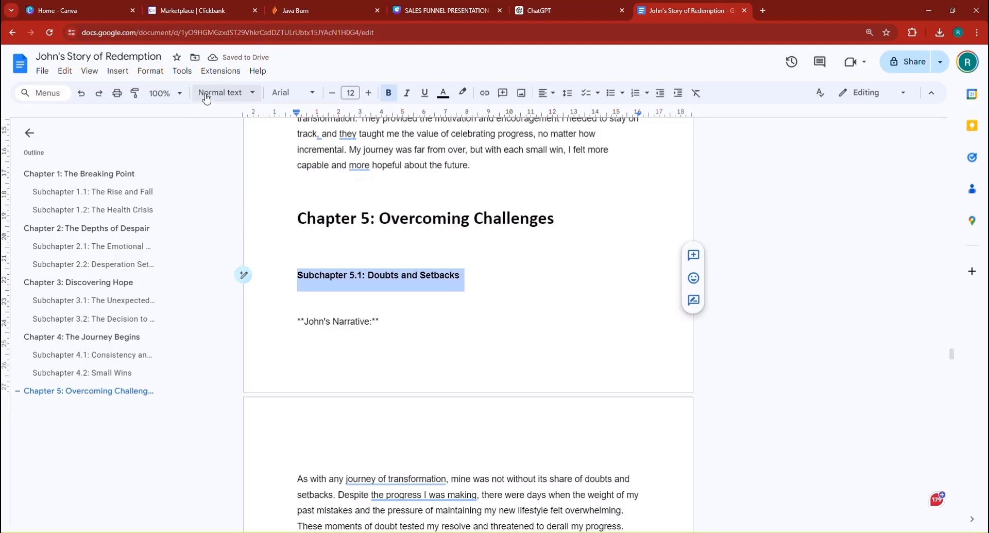
{"action": "left_click", "coordinate": [225, 93]}
{"action": "left_click", "coordinate": [242, 285]}
{"action": "scroll", "coordinate": [398, 250], "scroll_direction": "down", "scroll_amount": 3}
{"action": "scroll", "coordinate": [398, 250], "scroll_direction": "down", "scroll_amount": 20}
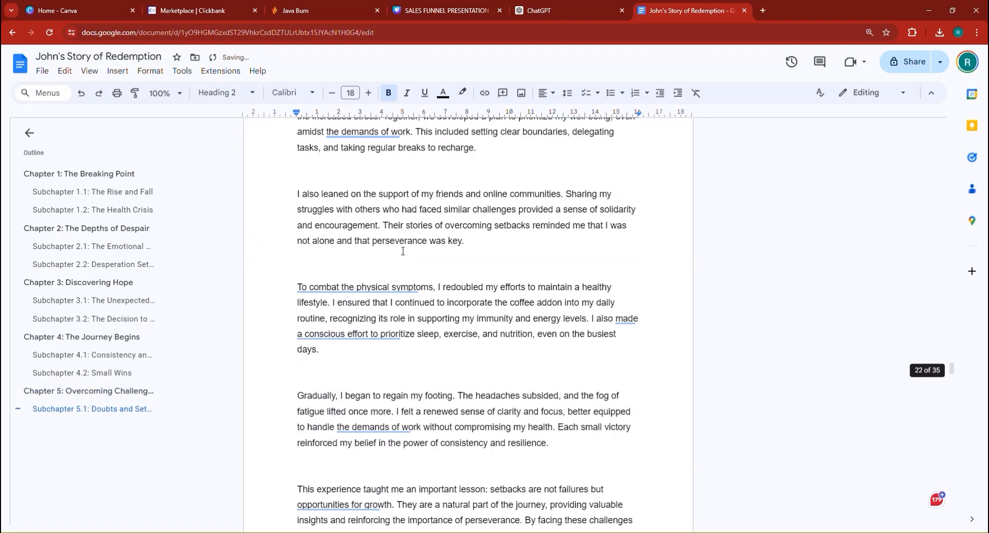
Apply the Heading 2 style to the line "Subchapter 5.2: Renewed Determination".
{"action": "scroll", "coordinate": [404, 252], "scroll_direction": "down", "scroll_amount": 5}
{"action": "scroll", "coordinate": [356, 293], "scroll_direction": "up", "scroll_amount": 5}
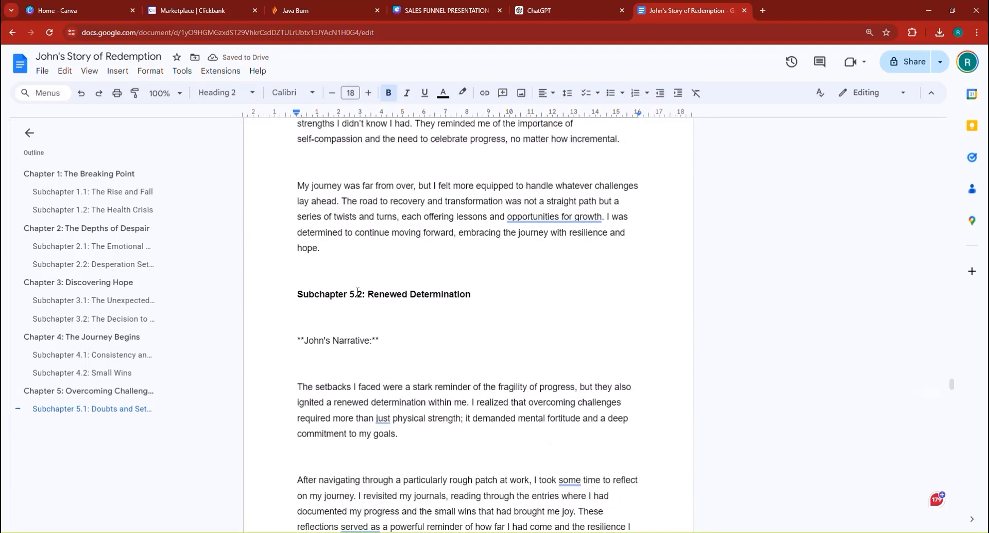
{"action": "triple_click", "coordinate": [356, 293]}
{"action": "left_click", "coordinate": [249, 93]}
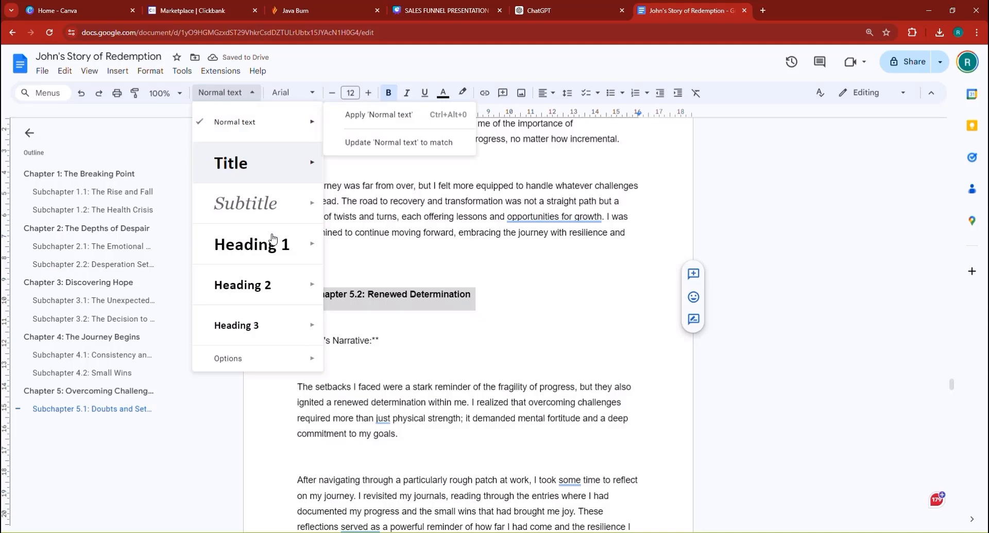
{"action": "left_click", "coordinate": [257, 285]}
Apply the Heading 1 style to the title line "Chapter 6: The Transformation".
{"action": "scroll", "coordinate": [404, 254], "scroll_direction": "down", "scroll_amount": 10}
{"action": "scroll", "coordinate": [406, 256], "scroll_direction": "down", "scroll_amount": 20}
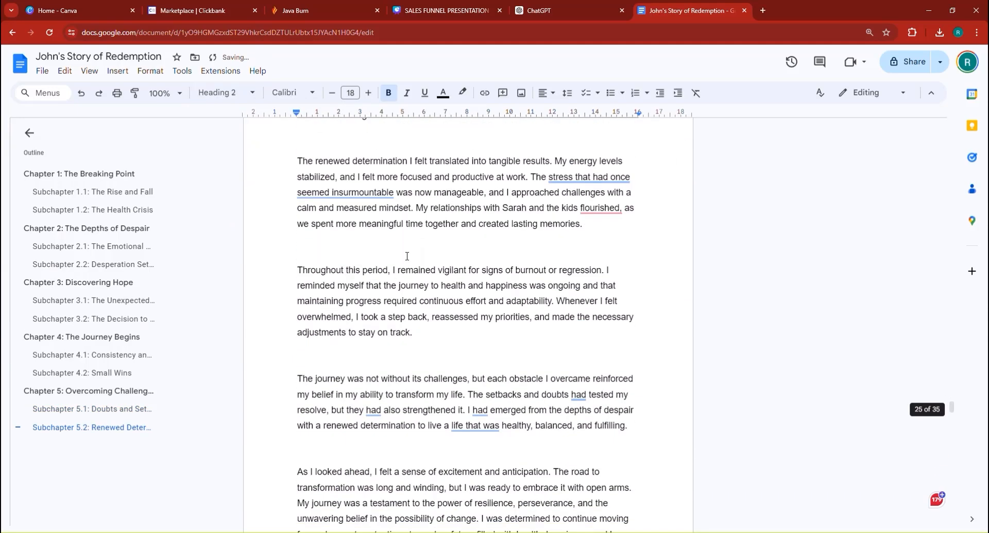
{"action": "triple_click", "coordinate": [386, 190]}
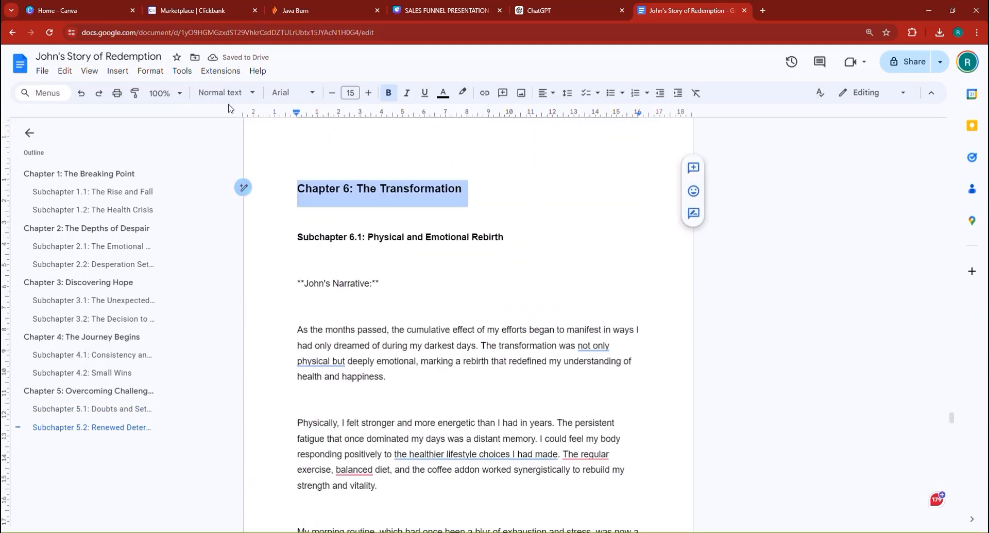
{"action": "left_click", "coordinate": [226, 92]}
{"action": "left_click", "coordinate": [276, 259]}
Apply the Heading 2 style to the line "Subchapter 6.1: Physical and Emotional Rebirth".
{"action": "left_click", "coordinate": [384, 251]}
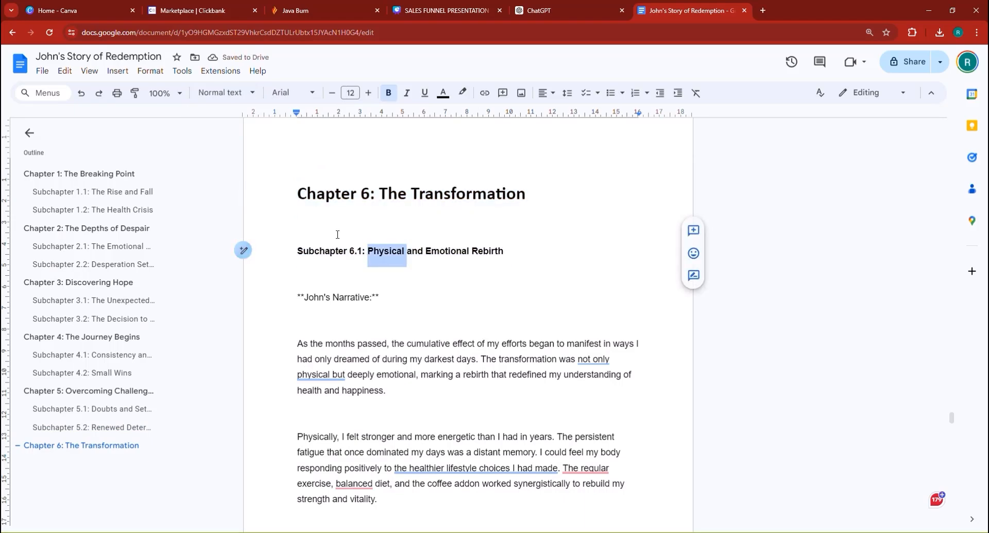
{"action": "left_click", "coordinate": [350, 252]}
{"action": "triple_click", "coordinate": [350, 253]}
{"action": "left_click", "coordinate": [227, 92]}
{"action": "mouse_move", "coordinate": [252, 274]}
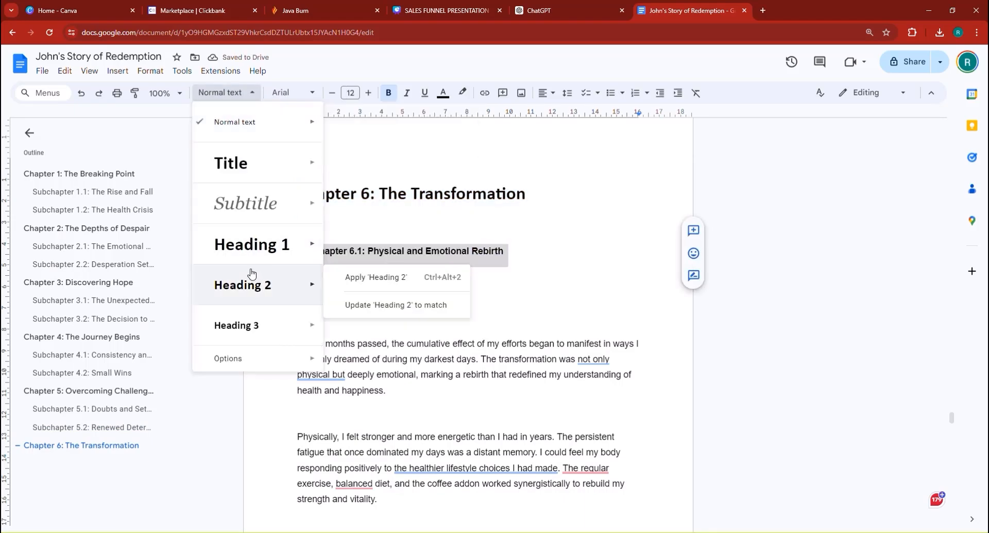
{"action": "key", "text": "ctrl+alt+2"}
Apply the Heading 2 style to the line "Subchapter 6.2: Family's Joy".
{"action": "scroll", "coordinate": [428, 235], "scroll_direction": "down", "scroll_amount": 20}
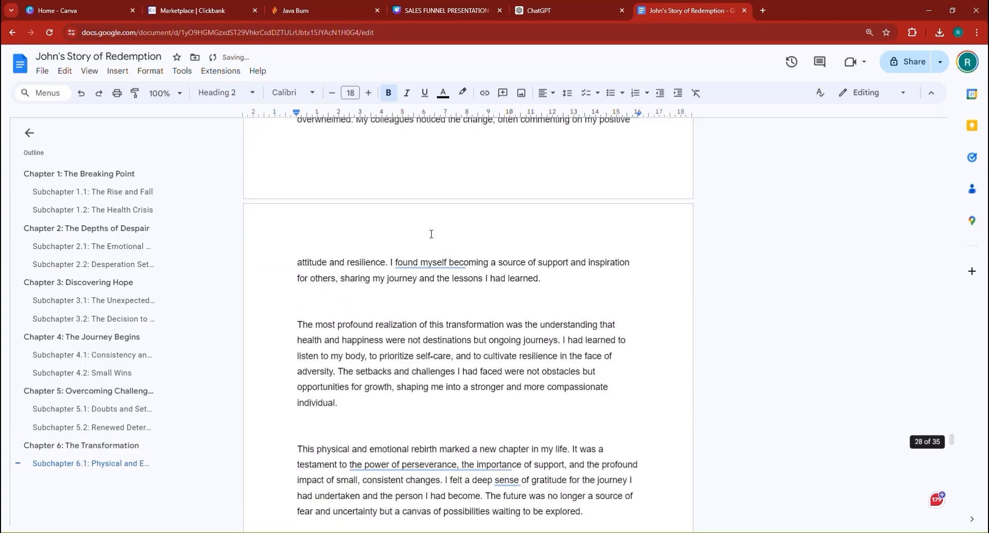
{"action": "left_click", "coordinate": [339, 189]}
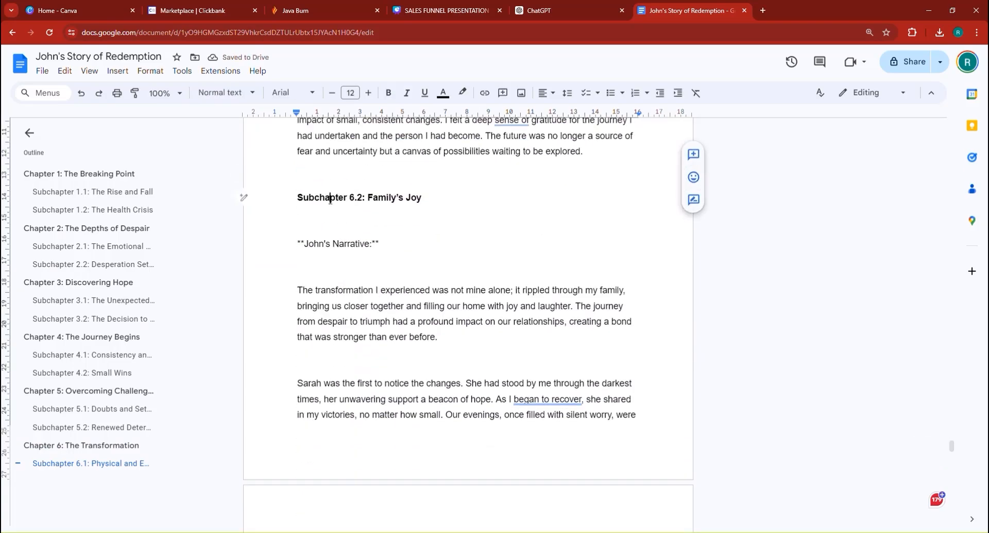
{"action": "triple_click", "coordinate": [333, 197]}
{"action": "left_click", "coordinate": [226, 92]}
{"action": "mouse_move", "coordinate": [269, 283]}
{"action": "left_click", "coordinate": [353, 276]}
Apply the Heading 1 style to the title line "Chapter 7: Triumph and Inspiration".
{"action": "scroll", "coordinate": [382, 243], "scroll_direction": "down", "scroll_amount": 10}
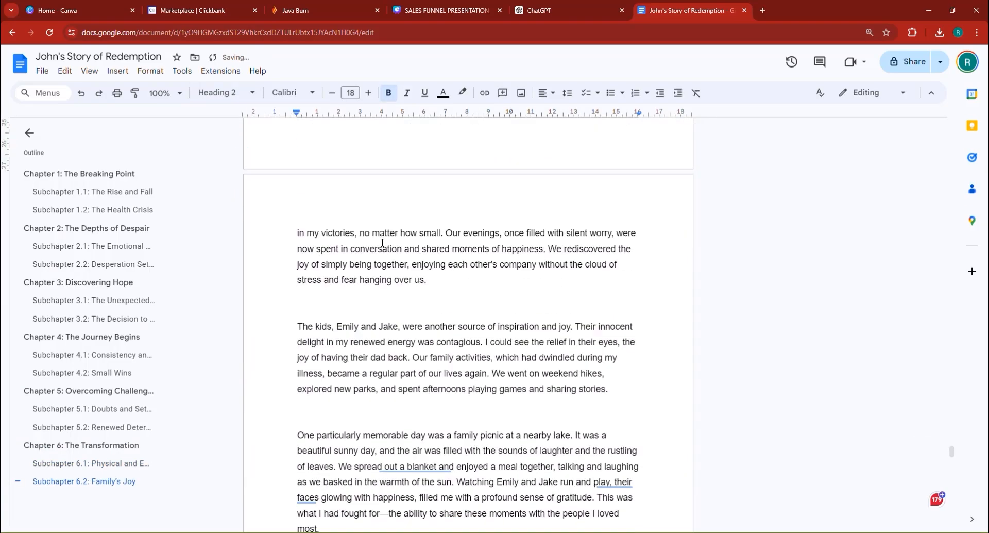
{"action": "scroll", "coordinate": [382, 243], "scroll_direction": "down", "scroll_amount": 20}
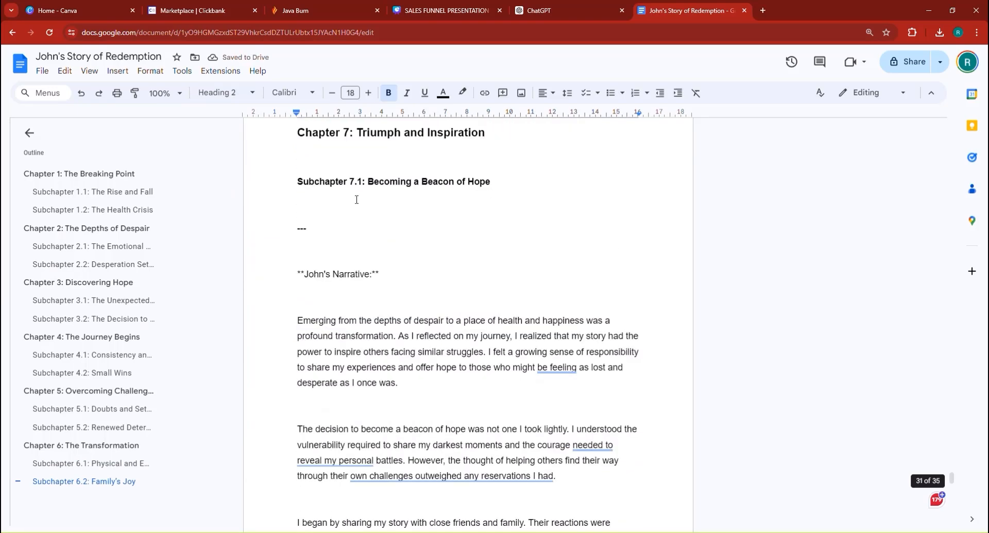
{"action": "triple_click", "coordinate": [352, 134]}
{"action": "left_click", "coordinate": [227, 93]}
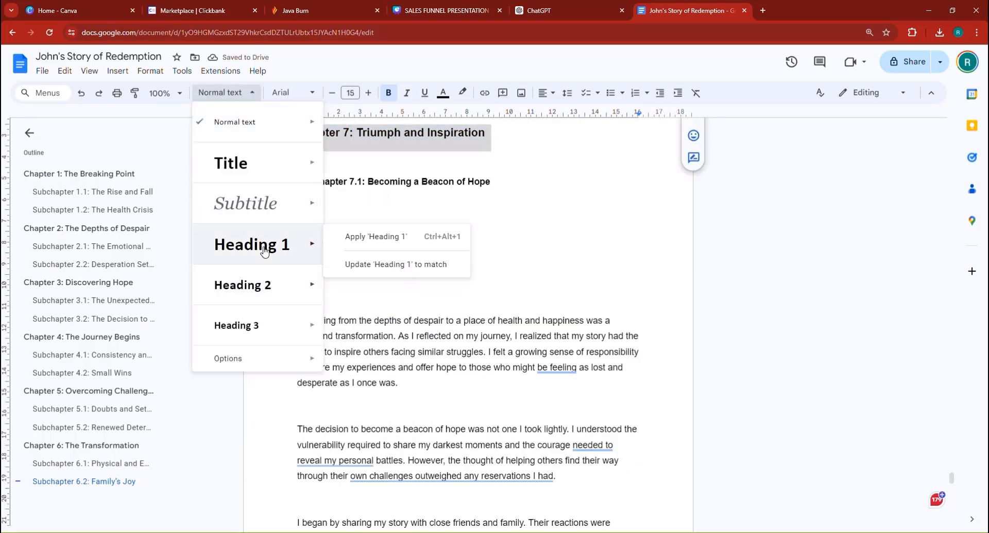
{"action": "left_click", "coordinate": [268, 247]}
Apply the Heading 2 style to the line "Subchapter 7.1: Becoming a Beacon of Hope".
{"action": "triple_click", "coordinate": [356, 195]}
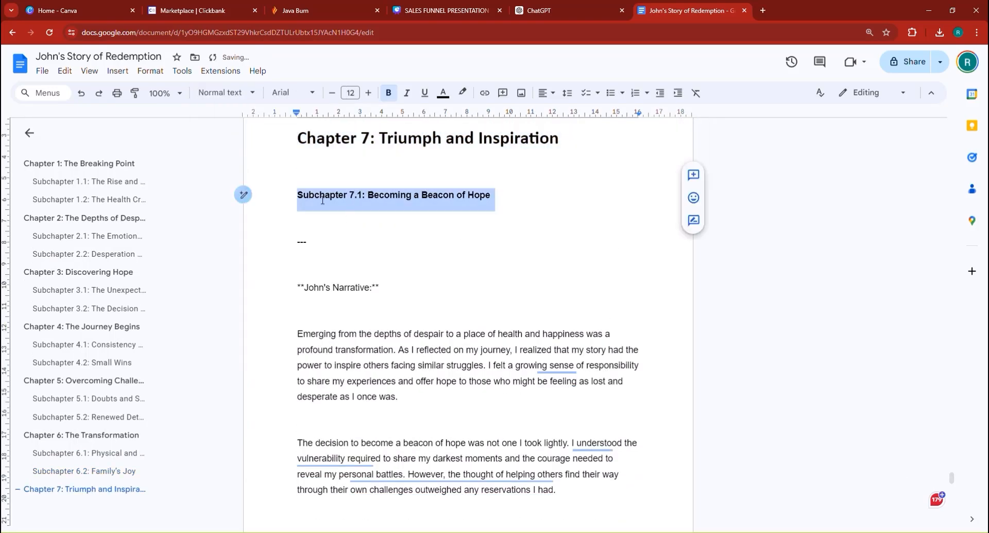
{"action": "left_click", "coordinate": [227, 93]}
{"action": "left_click", "coordinate": [268, 285]}
Set all text from the line "Subchapter 7.2: Your Journey Begins Now" to the end of the document to Arial, size 12.
{"action": "scroll", "coordinate": [450, 265], "scroll_direction": "down", "scroll_amount": 15}
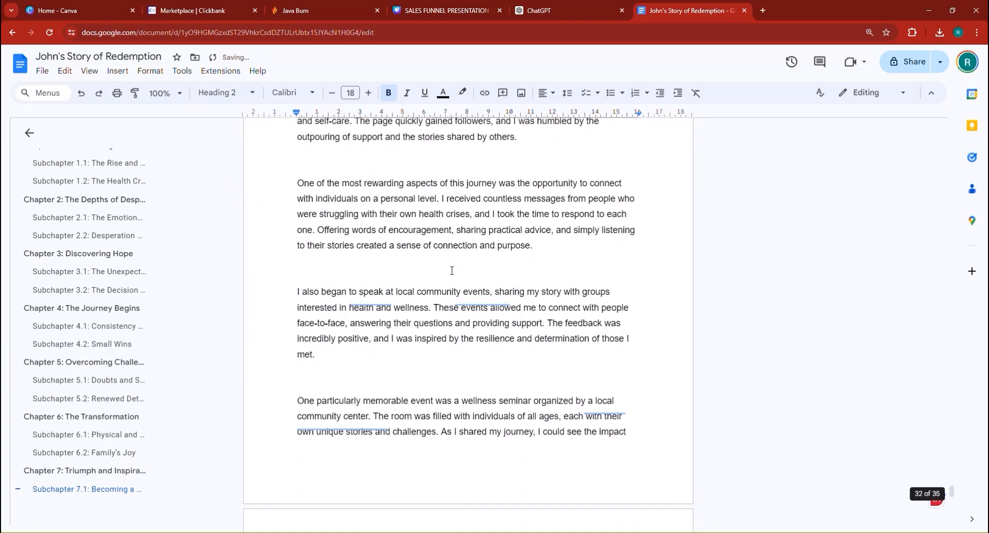
{"action": "scroll", "coordinate": [456, 271], "scroll_direction": "down", "scroll_amount": 2}
{"action": "scroll", "coordinate": [435, 331], "scroll_direction": "down", "scroll_amount": 20}
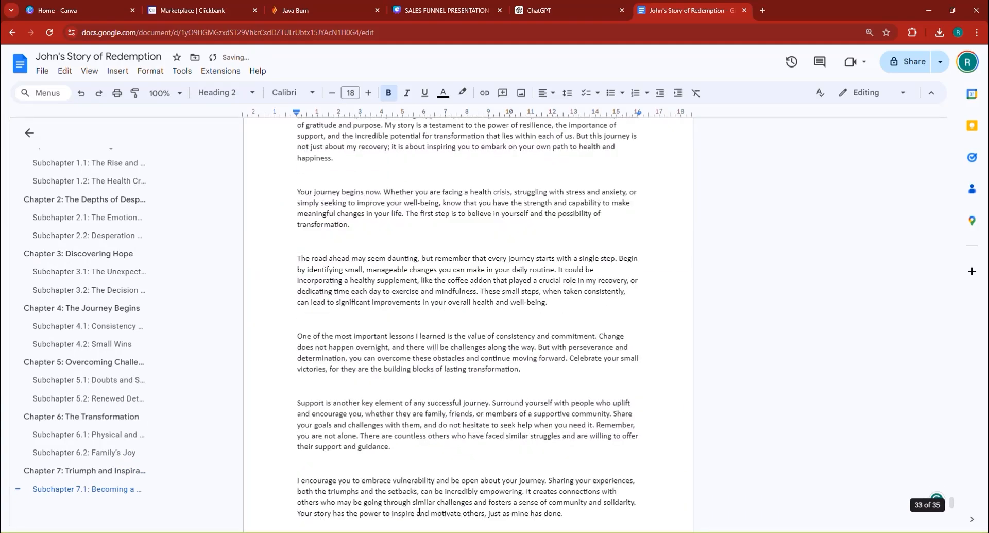
{"action": "scroll", "coordinate": [389, 222], "scroll_direction": "up", "scroll_amount": 20}
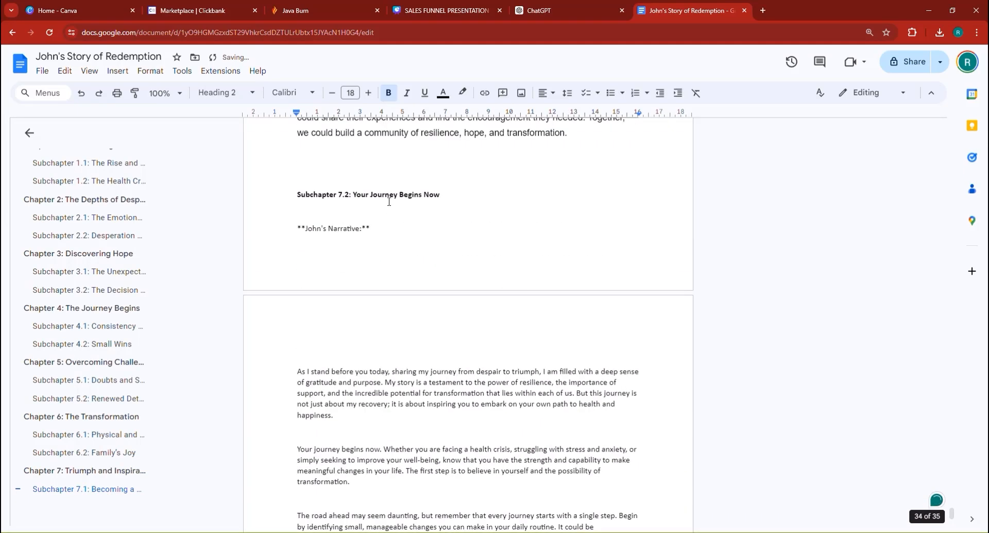
{"action": "triple_click", "coordinate": [389, 201]}
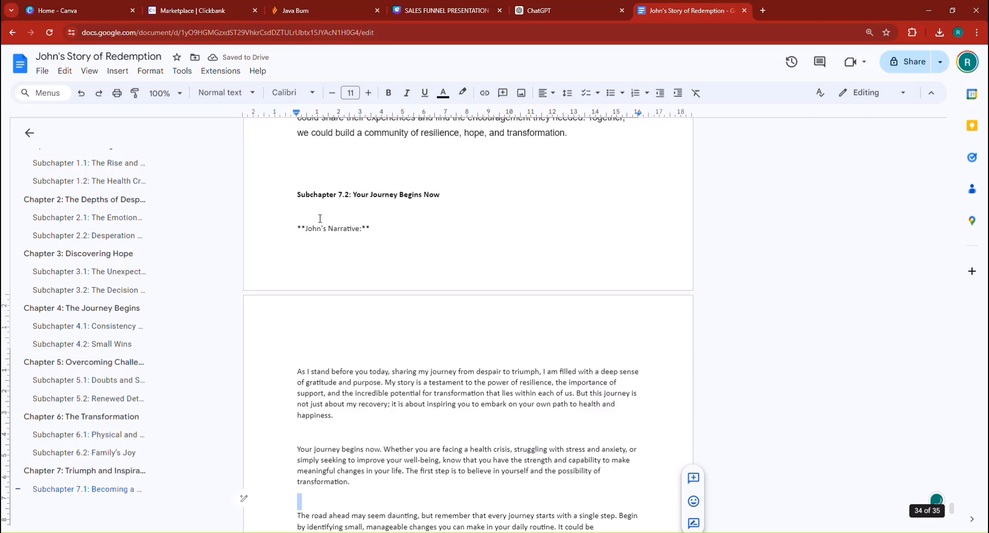
{"action": "left_click", "coordinate": [361, 234]}
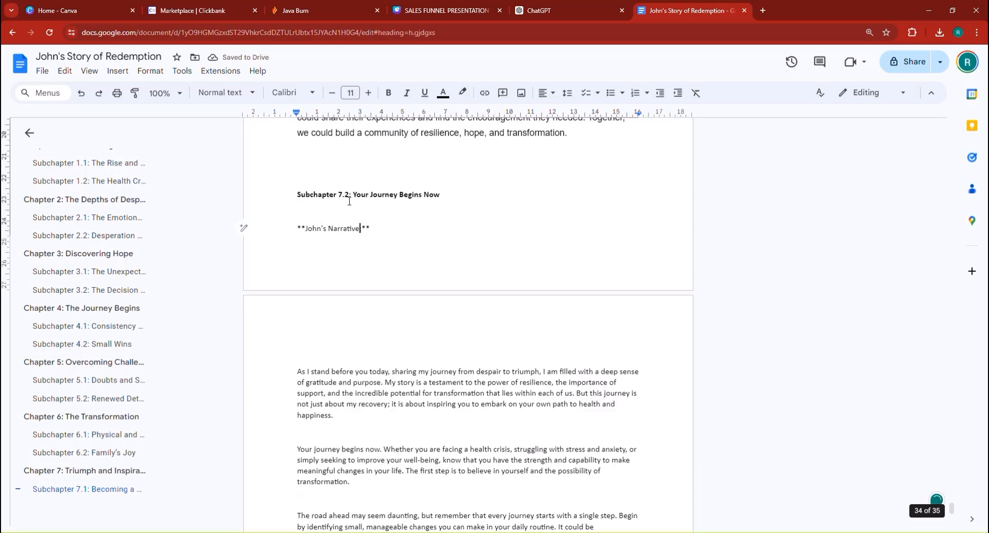
{"action": "scroll", "coordinate": [340, 198], "scroll_direction": "down", "scroll_amount": 2}
{"action": "scroll", "coordinate": [348, 201], "scroll_direction": "up", "scroll_amount": 7}
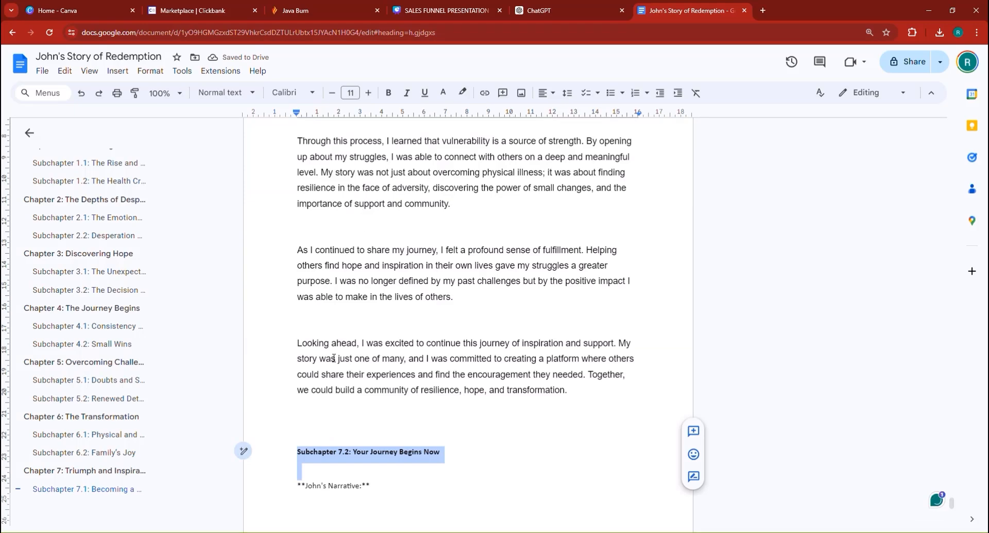
{"action": "left_click", "coordinate": [340, 374]}
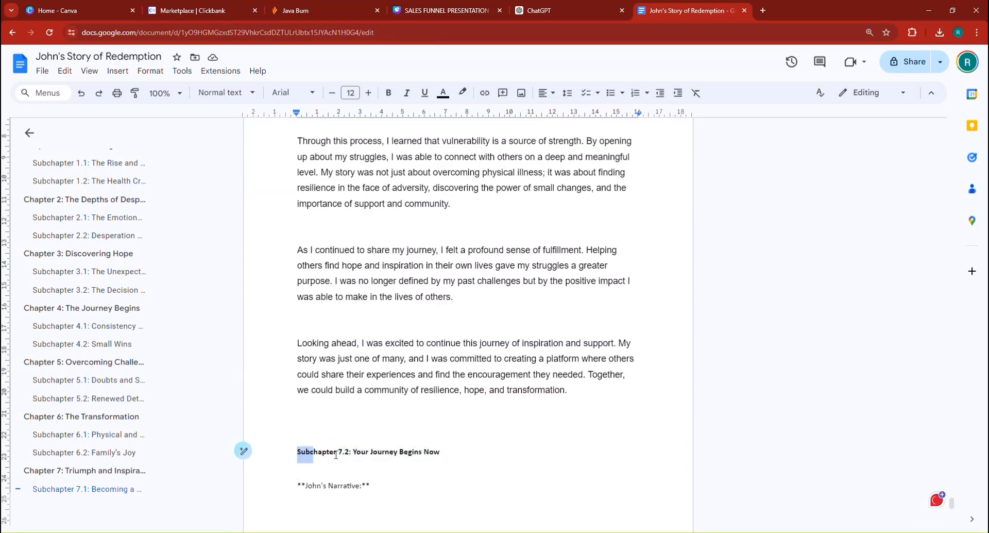
{"action": "left_click_drag", "start_coordinate": [336, 454], "coordinate": [567, 399]}
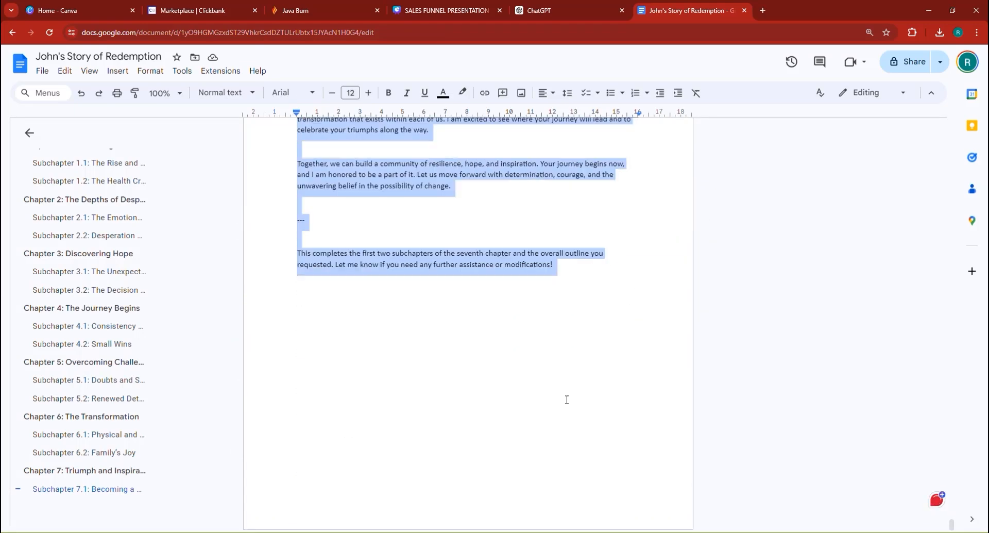
{"action": "left_click", "coordinate": [278, 93]}
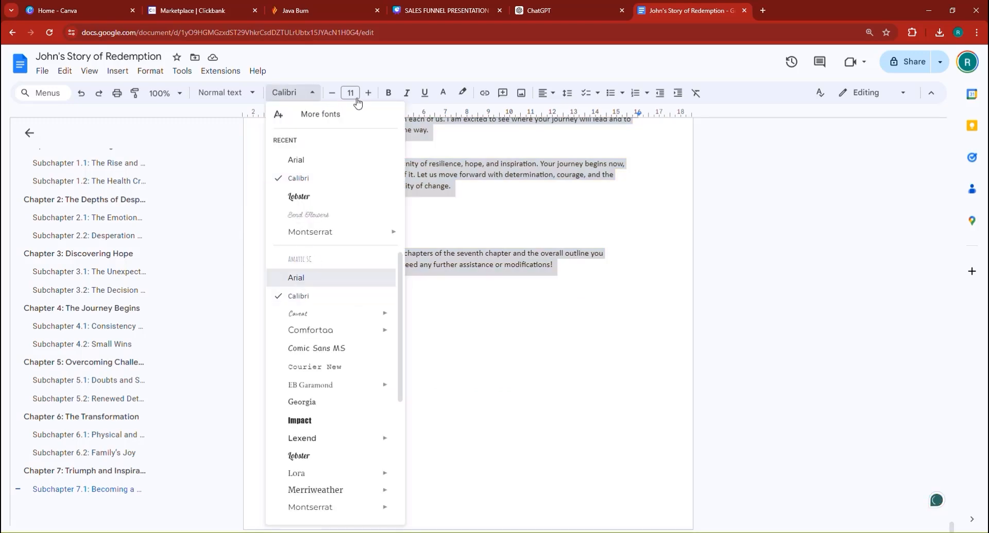
{"action": "key", "text": "ctrl+shift+period"}
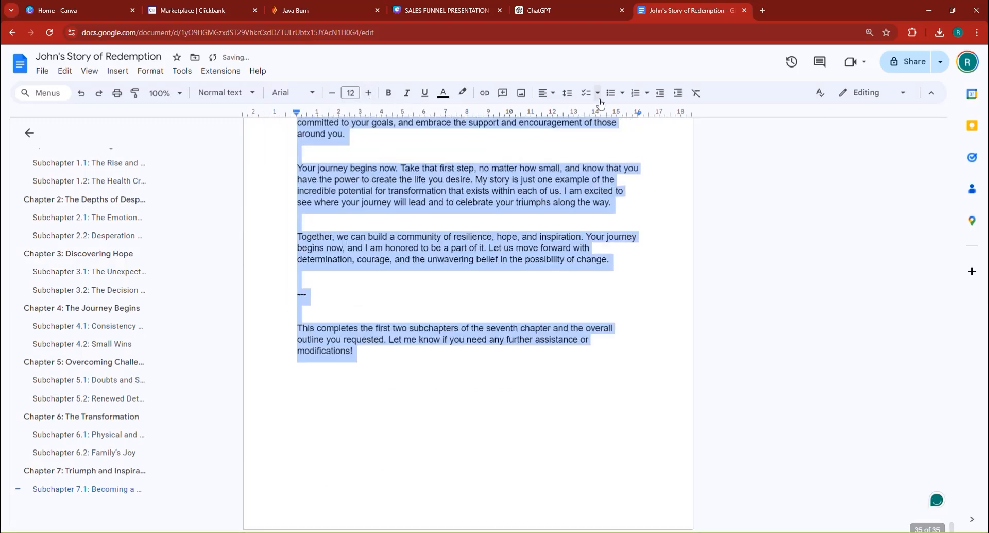
Set the line spacing of the selected Subchapter 7.2 section to 1.5.
{"action": "left_click", "coordinate": [566, 94]}
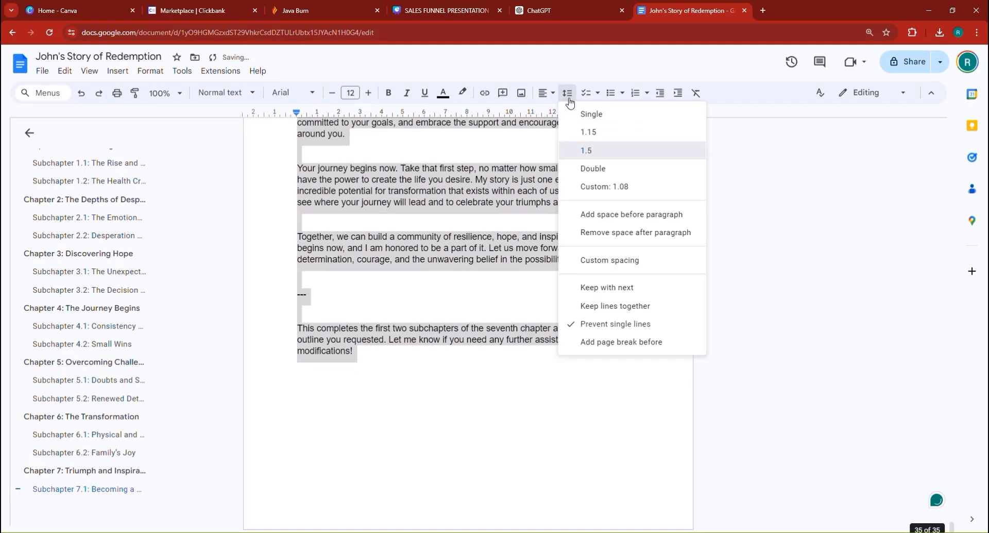
{"action": "left_click", "coordinate": [586, 151]}
{"action": "left_click", "coordinate": [567, 93]}
Apply the Heading 2 style to the line "Subchapter 7.2: Your Journey Begins Now".
{"action": "scroll", "coordinate": [495, 267], "scroll_direction": "up", "scroll_amount": 20}
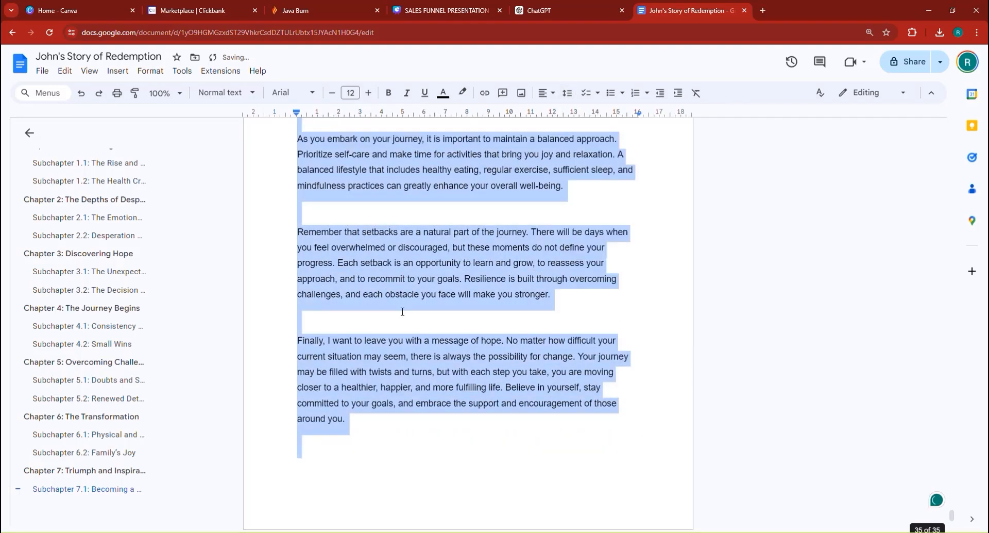
{"action": "scroll", "coordinate": [406, 311], "scroll_direction": "up", "scroll_amount": 3}
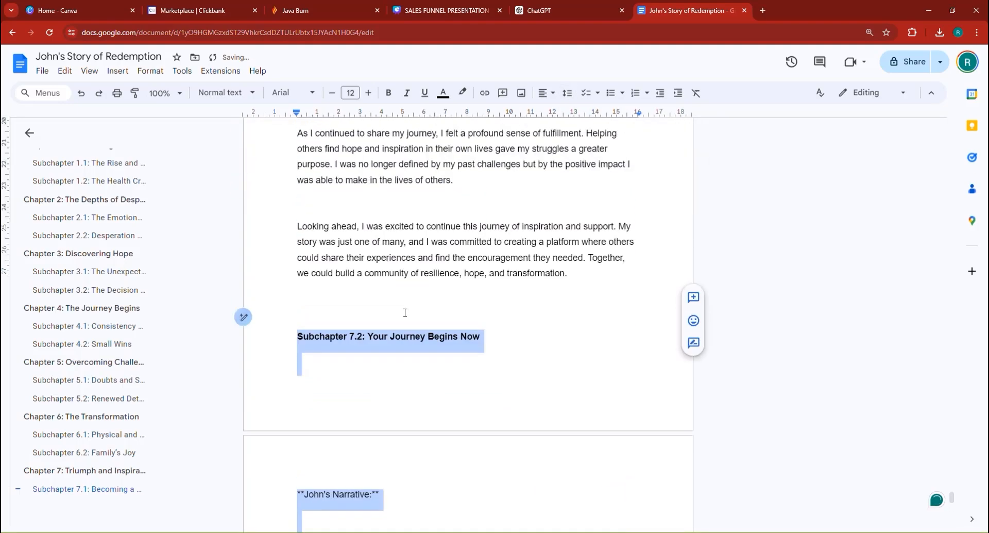
{"action": "double_click", "coordinate": [370, 347]}
{"action": "triple_click", "coordinate": [371, 347]}
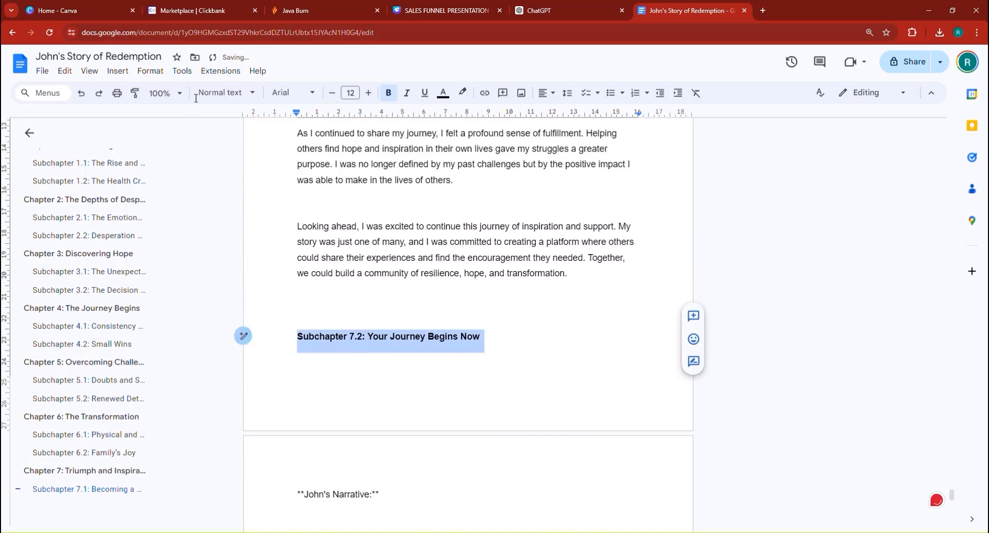
{"action": "left_click", "coordinate": [225, 92]}
{"action": "left_click", "coordinate": [238, 285]}
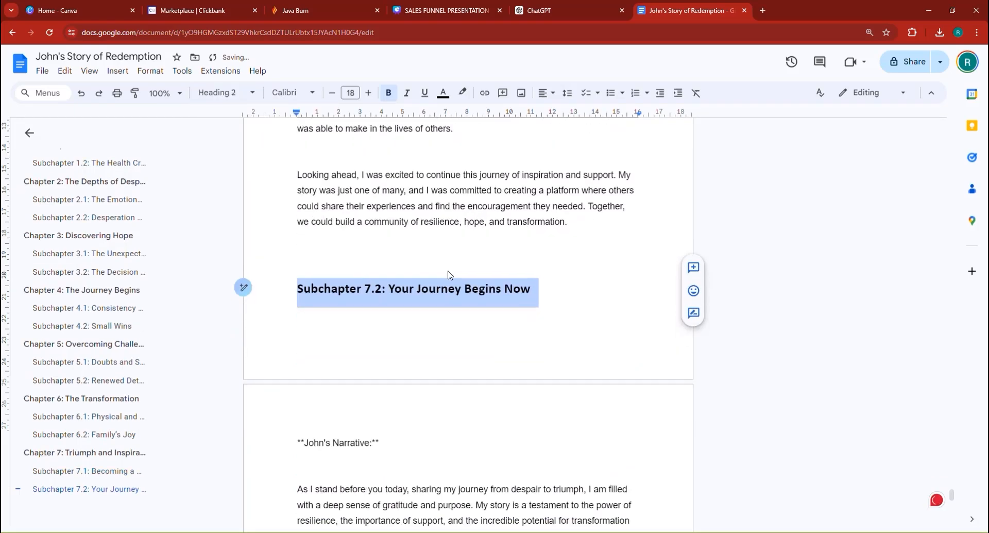
Delete the "---" separator and the closing note starting "This completes the first two subchapters" at the end of the document.
{"action": "scroll", "coordinate": [477, 316], "scroll_direction": "down", "scroll_amount": 20}
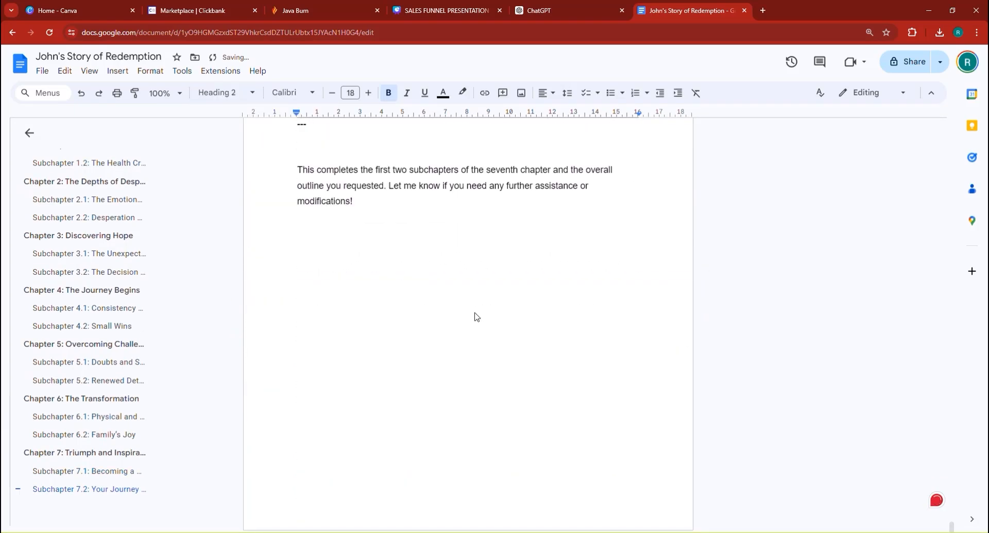
{"action": "scroll", "coordinate": [373, 270], "scroll_direction": "up", "scroll_amount": 2}
{"action": "left_click", "coordinate": [404, 312]}
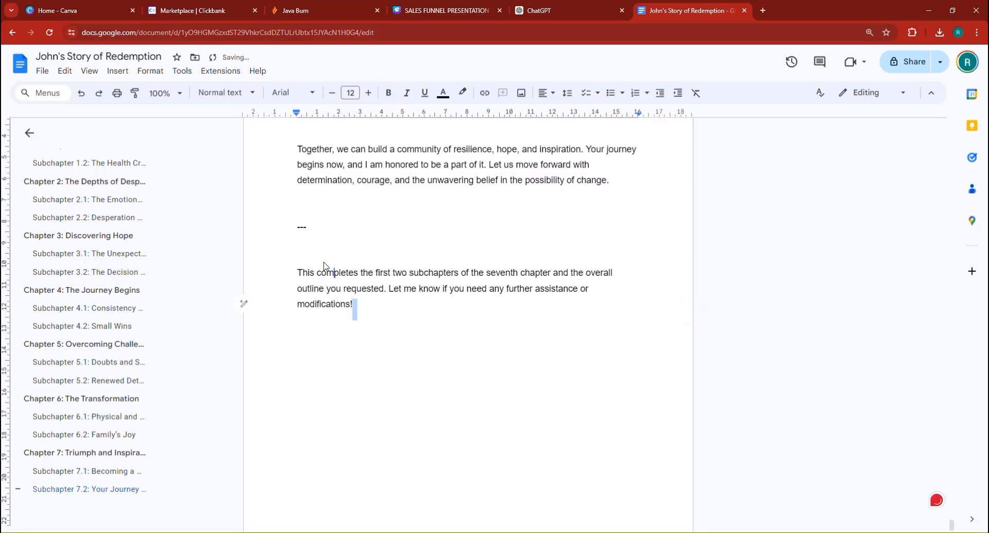
{"action": "left_click_drag", "start_coordinate": [353, 305], "coordinate": [291, 228]}
{"action": "key", "text": "BackSpace"}
{"action": "key", "text": "BackSpace"}
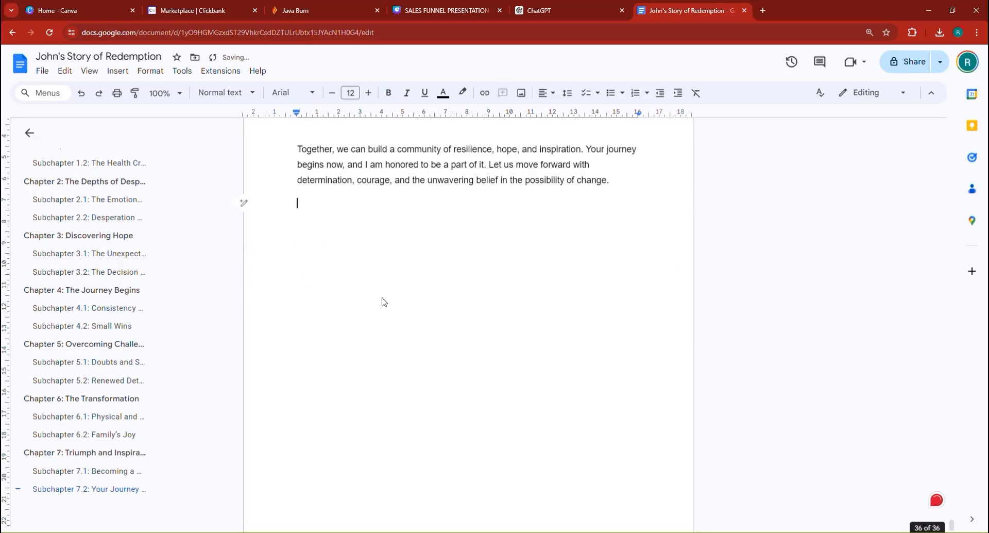
Insert a table of contents with blue links on a new line above the Chapter 1 heading at the document's start.
{"action": "scroll", "coordinate": [686, 432], "scroll_direction": "up", "scroll_amount": 5}
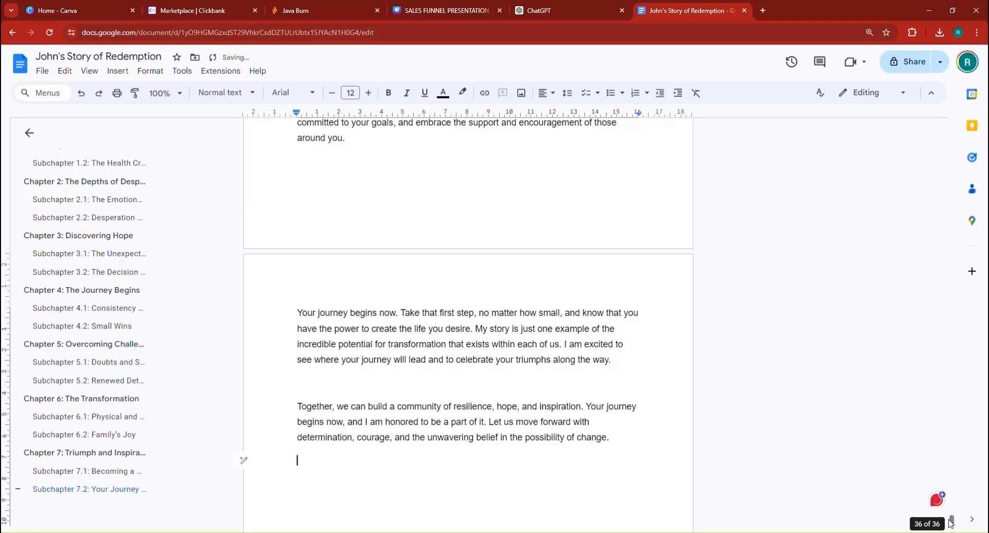
{"action": "left_click_drag", "start_coordinate": [950, 522], "coordinate": [952, 126]}
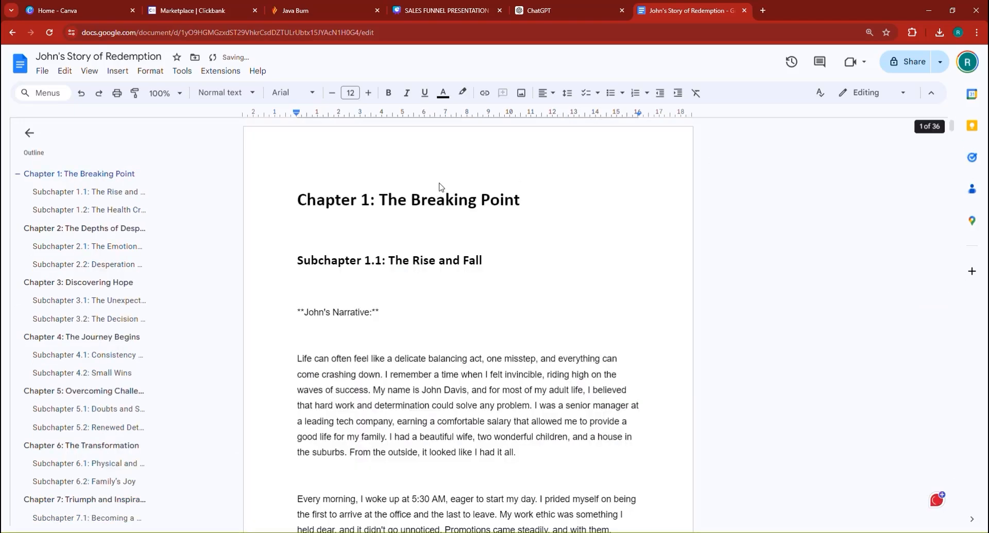
{"action": "left_click", "coordinate": [297, 199]}
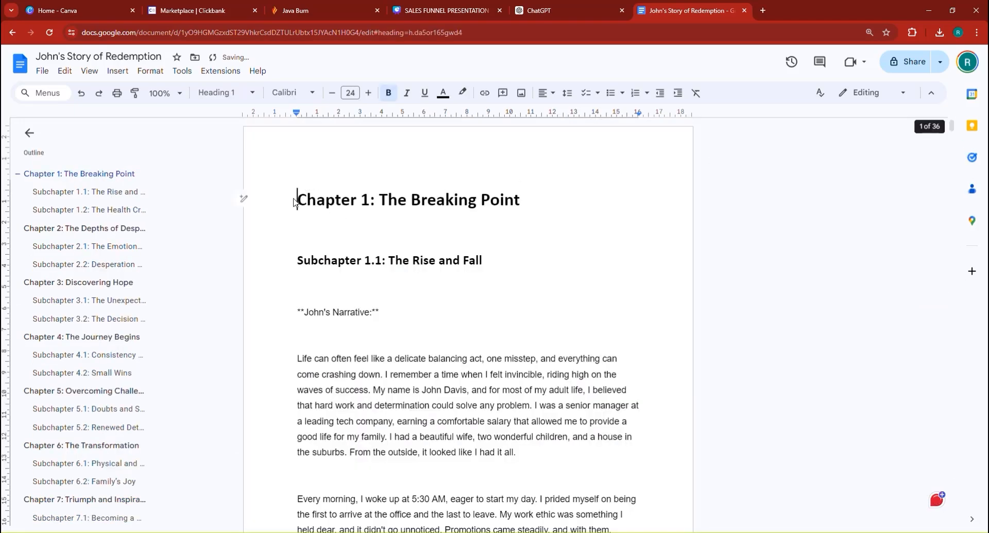
{"action": "key", "text": "Return"}
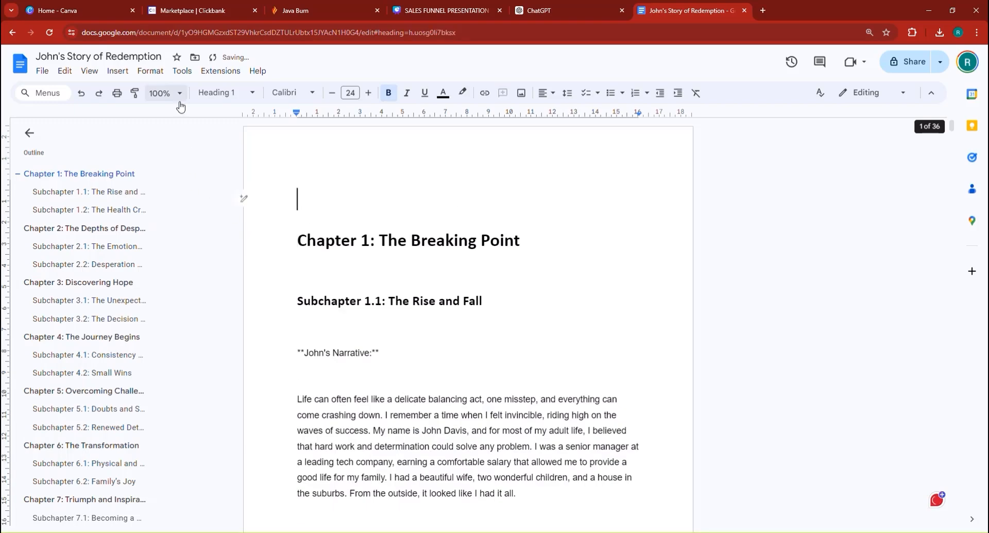
{"action": "left_click", "coordinate": [117, 72]}
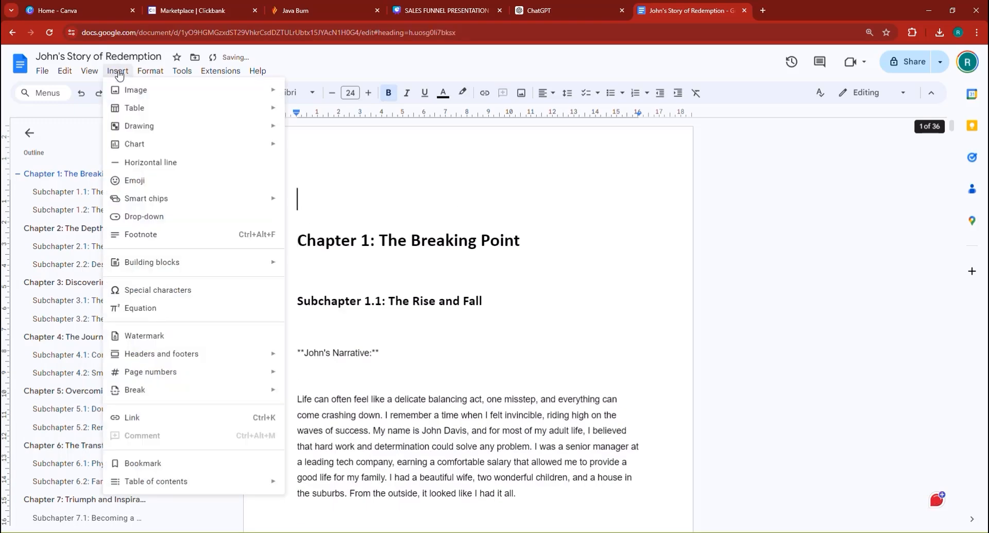
{"action": "mouse_move", "coordinate": [187, 486]}
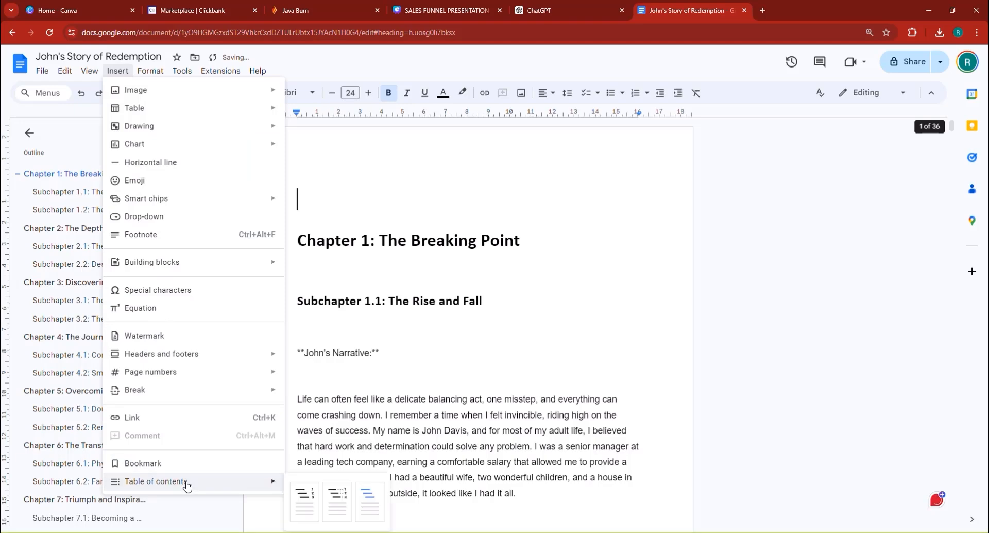
{"action": "left_click", "coordinate": [370, 501]}
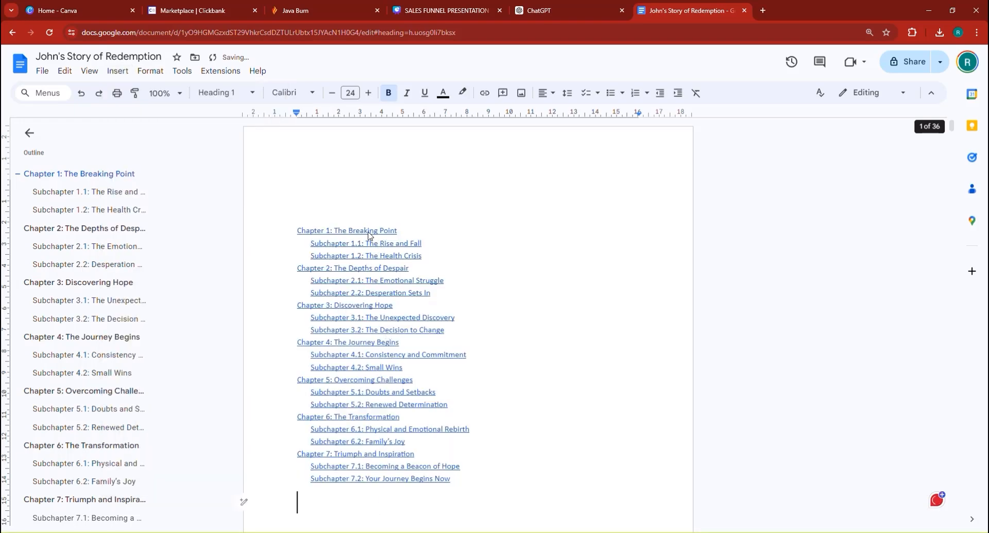
{"action": "scroll", "coordinate": [406, 283], "scroll_direction": "down", "scroll_amount": 5}
{"action": "scroll", "coordinate": [528, 322], "scroll_direction": "up", "scroll_amount": 3}
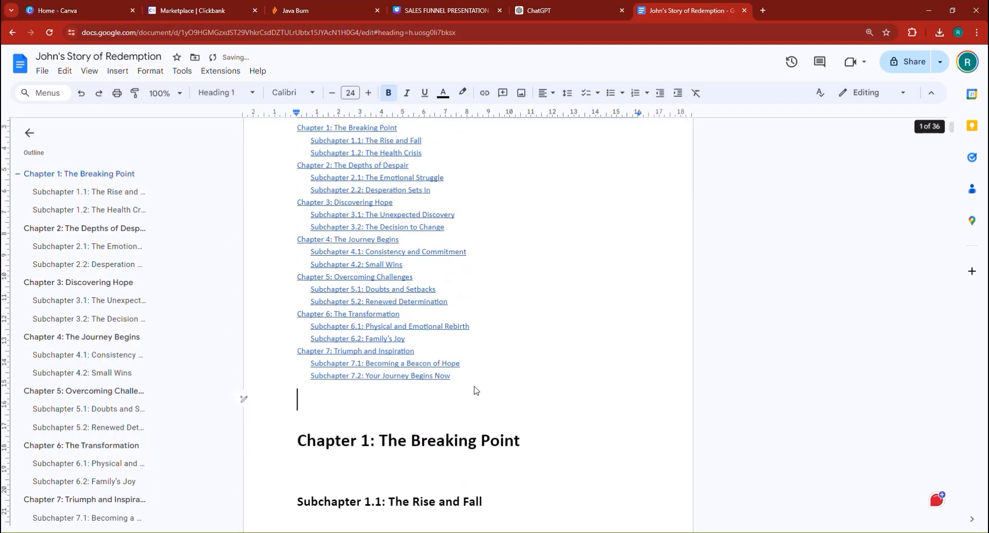
Enlarge the text of all table of contents entries to size 15.
{"action": "scroll", "coordinate": [505, 392], "scroll_direction": "up", "scroll_amount": 2}
{"action": "left_click_drag", "start_coordinate": [377, 353], "coordinate": [330, 284]}
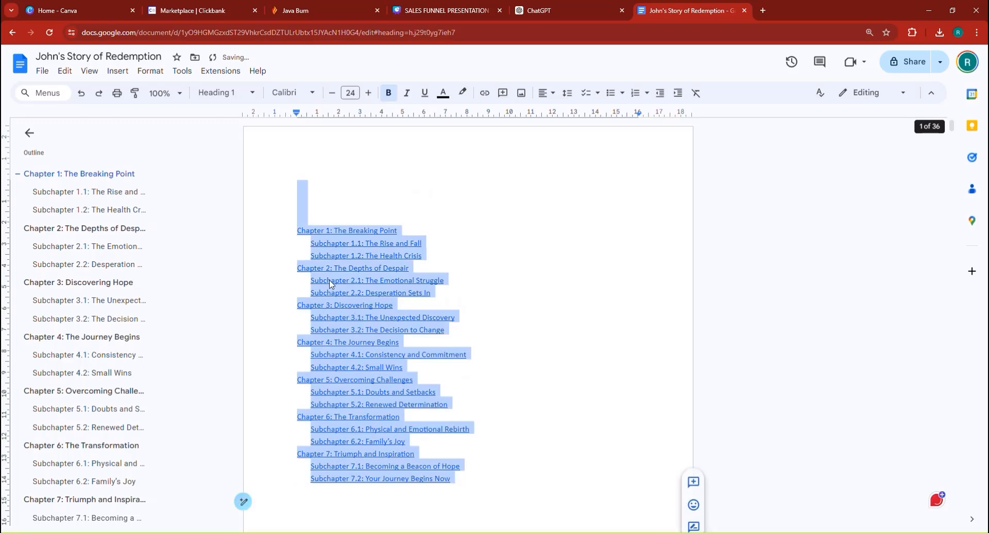
{"action": "left_click", "coordinate": [374, 94]}
{"action": "left_click", "coordinate": [374, 94]}
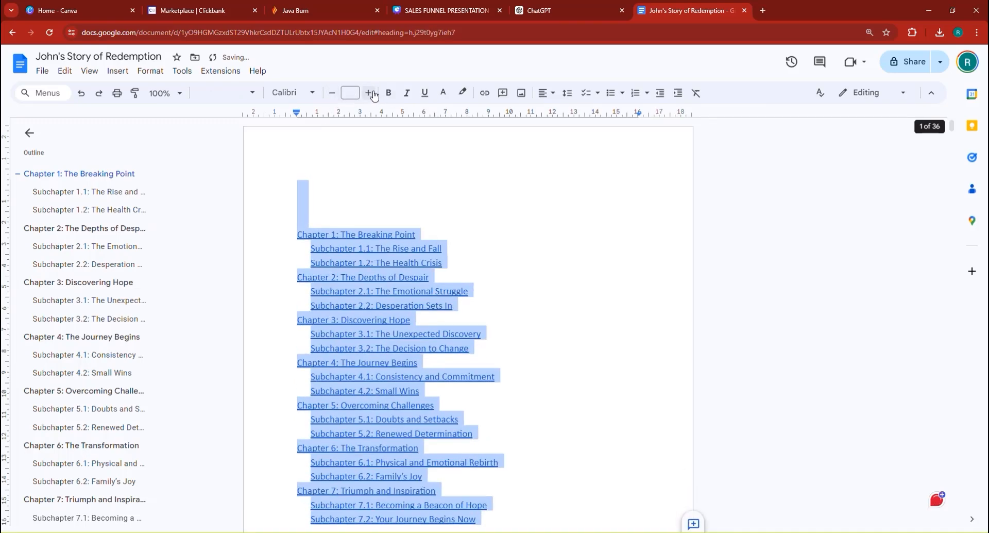
{"action": "left_click", "coordinate": [374, 93]}
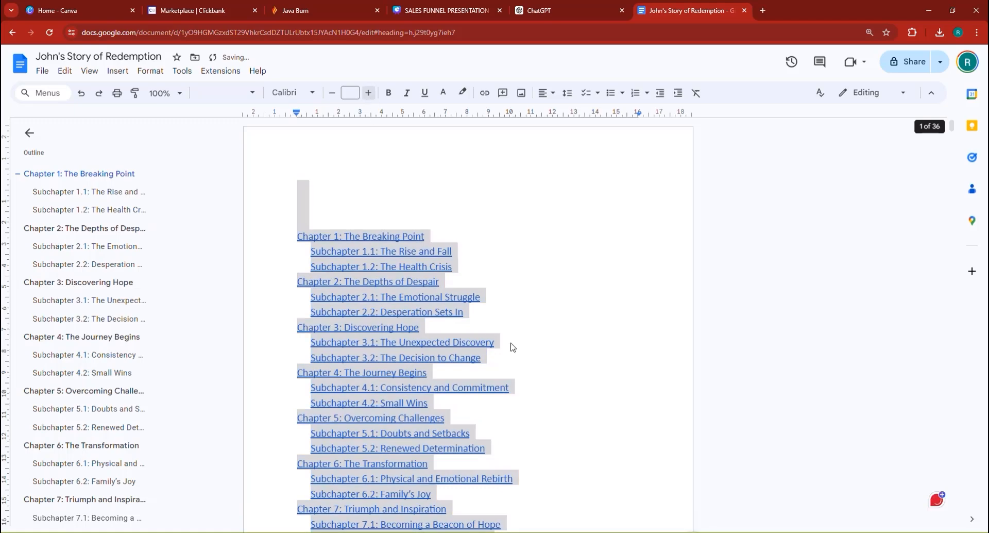
{"action": "left_click", "coordinate": [622, 348]}
{"action": "scroll", "coordinate": [639, 340], "scroll_direction": "down", "scroll_amount": 6}
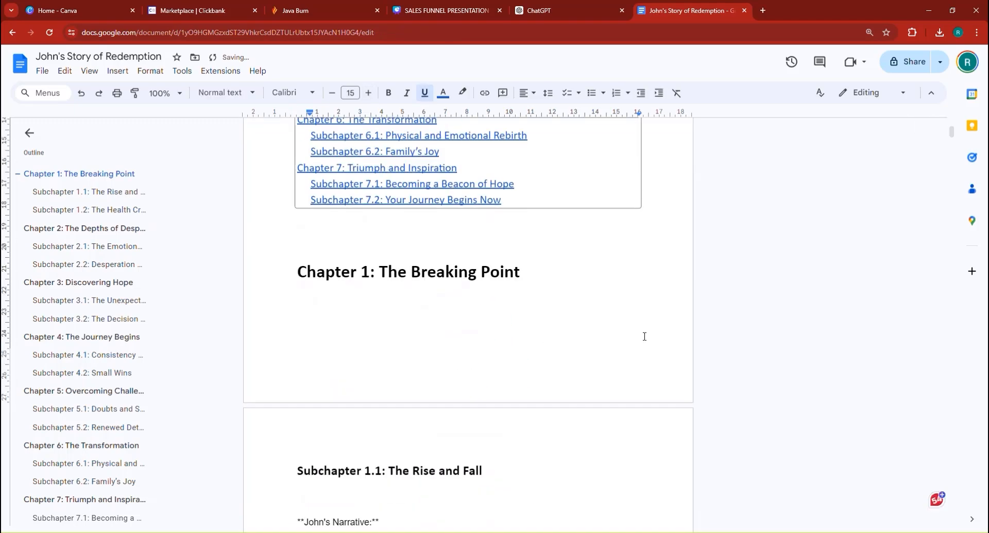
Add the Heading 1 title "Table of Contents" on the empty line above the linked chapter list.
{"action": "scroll", "coordinate": [625, 329], "scroll_direction": "up", "scroll_amount": 6}
{"action": "left_click", "coordinate": [319, 209]}
{"action": "key", "text": "ctrl+alt+1"}
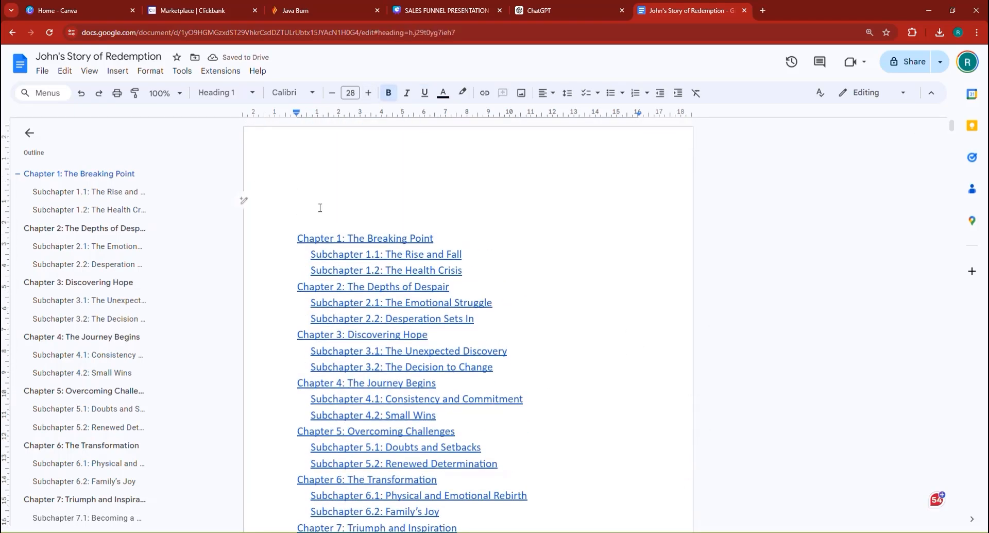
{"action": "type", "text": "Table of Contents"}
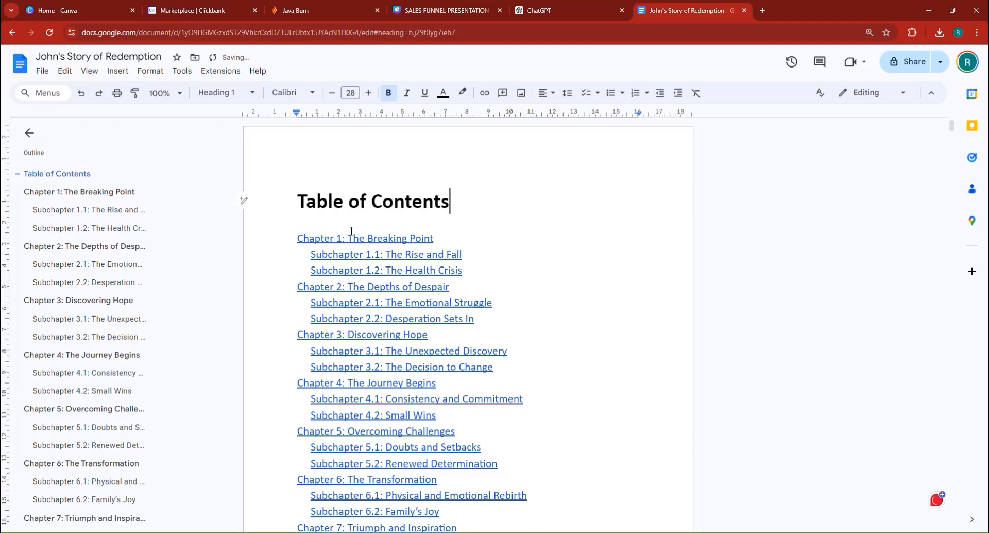
Push the heading "Chapter 1: The Breaking Point" below the table of contents onto the next page with blank lines.
{"action": "scroll", "coordinate": [351, 231], "scroll_direction": "down", "scroll_amount": 5}
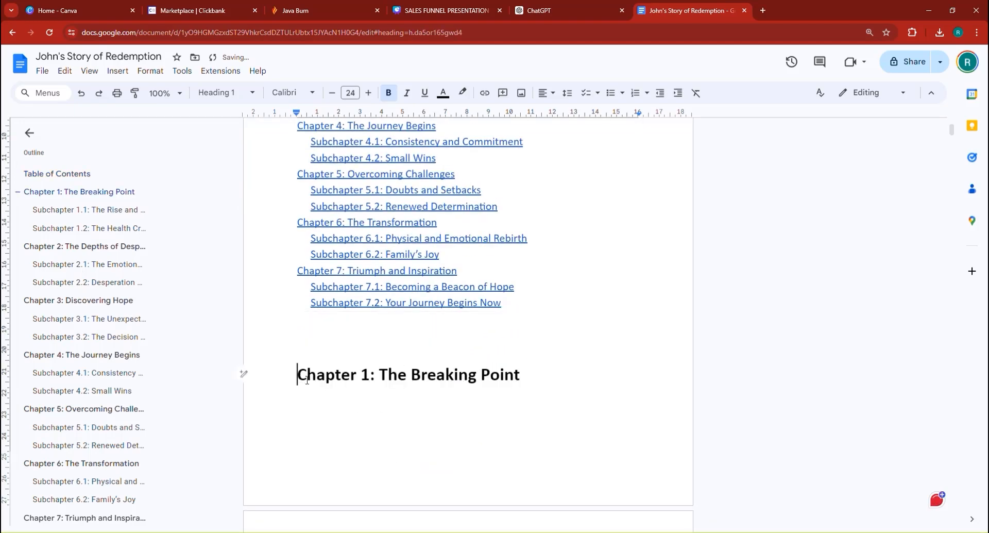
{"action": "key", "text": "Return"}
{"action": "scroll", "coordinate": [367, 373], "scroll_direction": "up", "scroll_amount": 9}
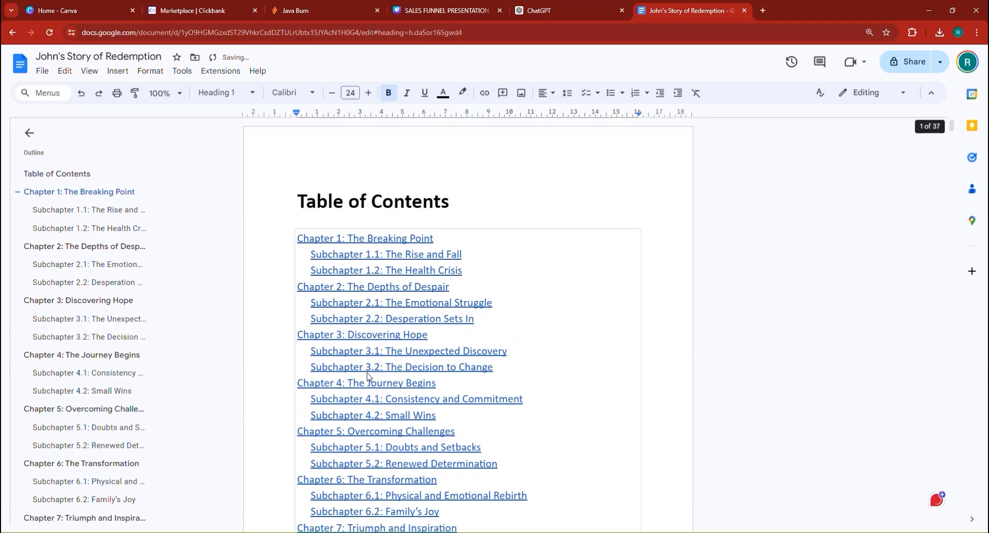
Switch to the Java Burn sales page, copy its web address, and return to the eBook document.
{"action": "left_click", "coordinate": [296, 10]}
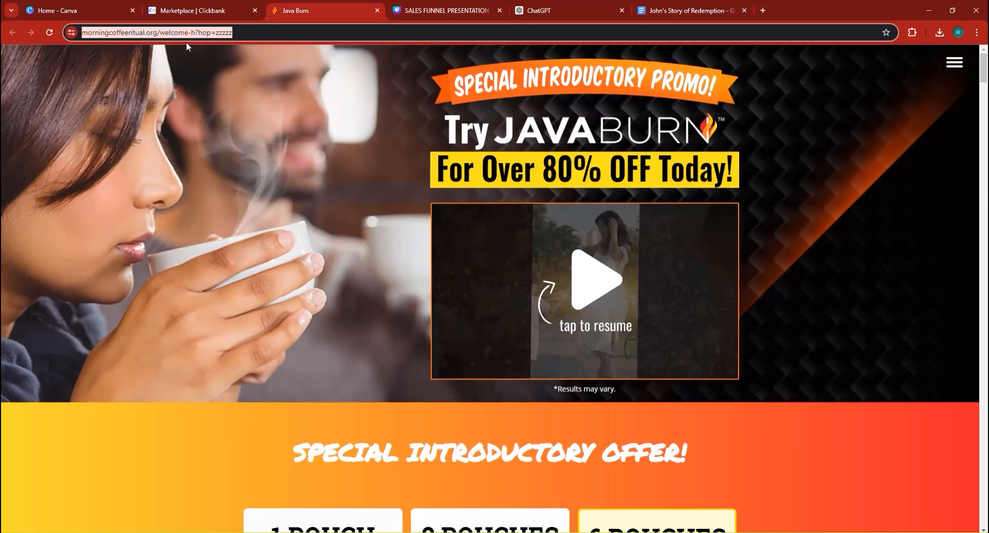
{"action": "right_click", "coordinate": [184, 36]}
{"action": "left_click", "coordinate": [215, 124]}
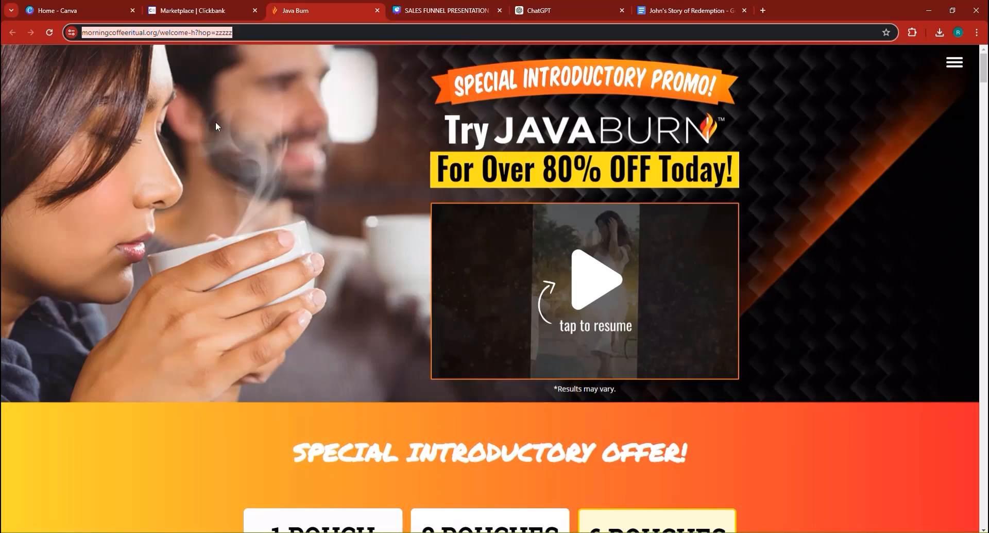
{"action": "left_click", "coordinate": [187, 12]}
{"action": "scroll", "coordinate": [714, 297], "scroll_direction": "down", "scroll_amount": 3}
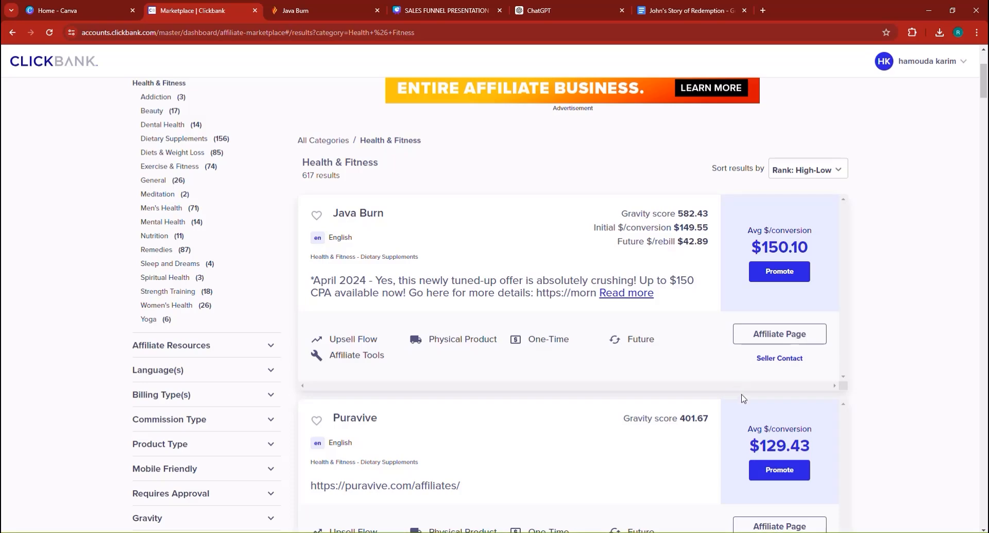
{"action": "left_click", "coordinate": [375, 223]}
{"action": "right_click", "coordinate": [192, 36]}
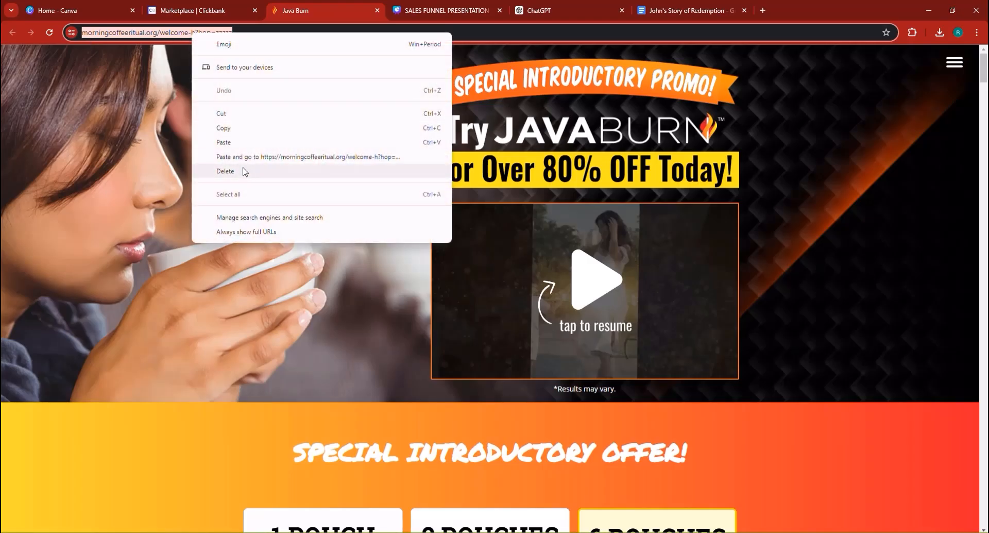
{"action": "left_click", "coordinate": [261, 126]}
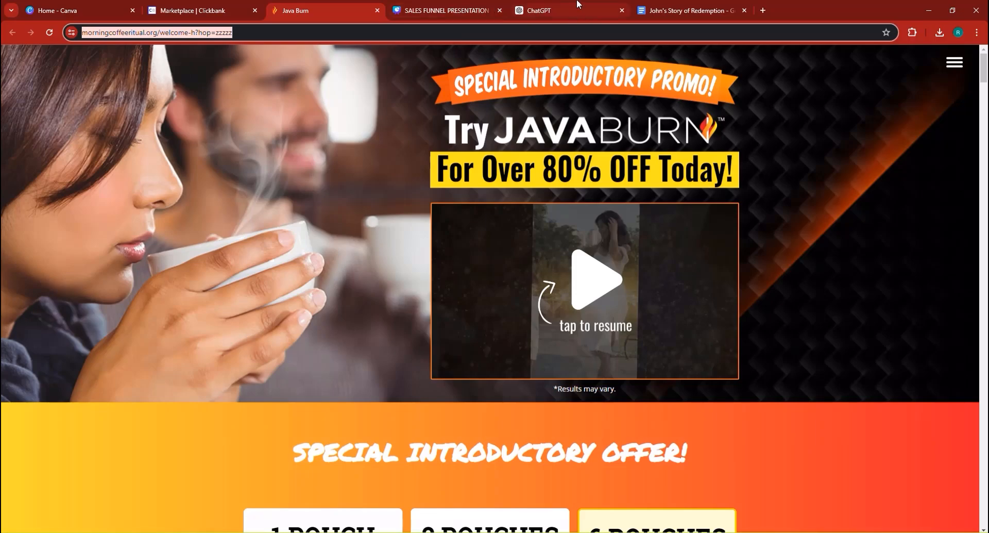
{"action": "left_click", "coordinate": [536, 7]}
{"action": "left_click", "coordinate": [682, 7]}
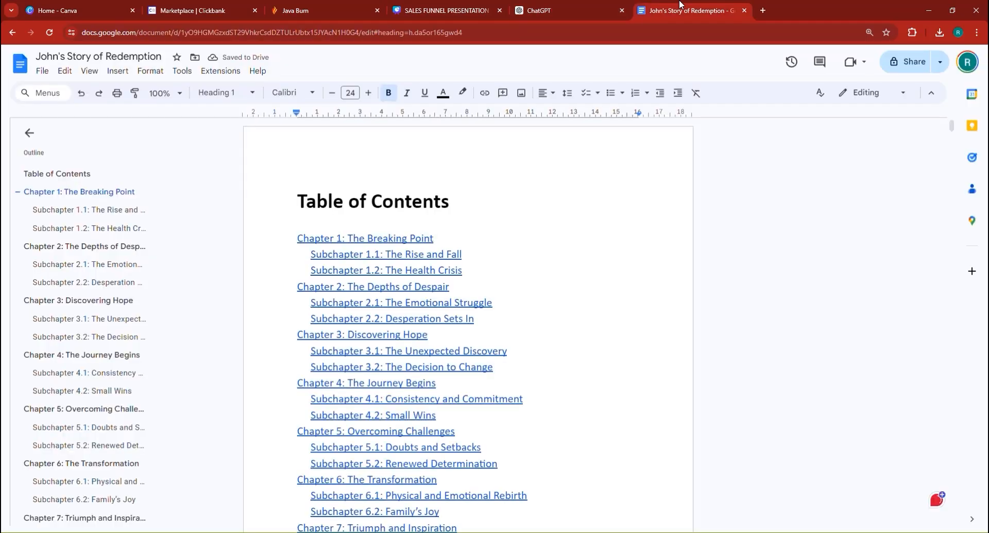
Link the sentence "It's all-natural, designed to boost immunity and reduce stress." in Subchapter 3.1 to the copied Java Burn address.
{"action": "scroll", "coordinate": [493, 332], "scroll_direction": "down", "scroll_amount": 3}
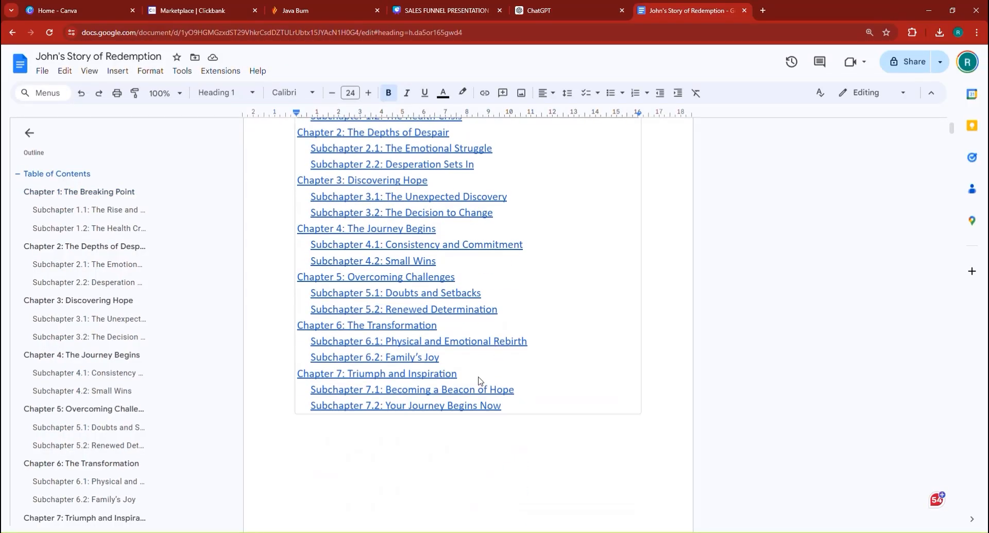
{"action": "scroll", "coordinate": [480, 384], "scroll_direction": "up", "scroll_amount": 1}
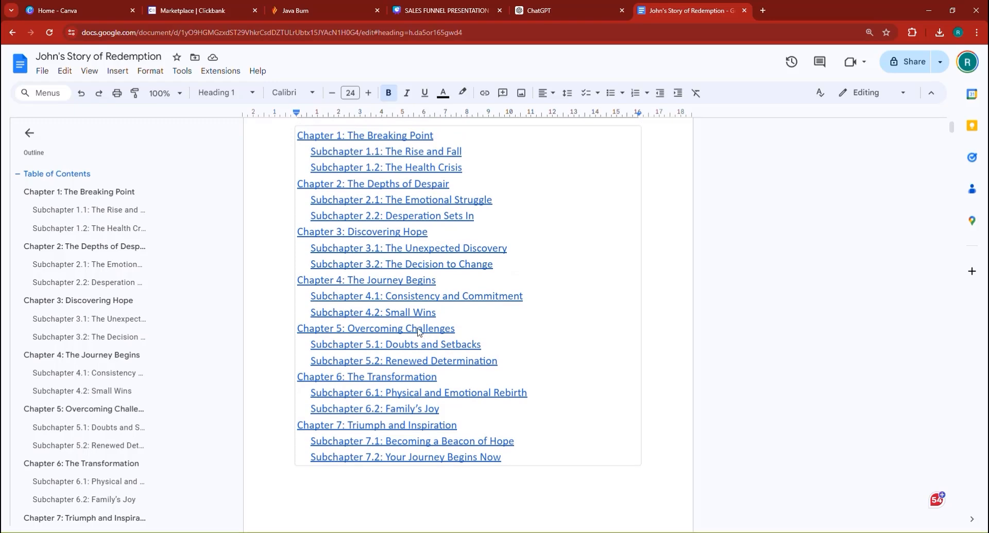
{"action": "left_click", "coordinate": [446, 255]}
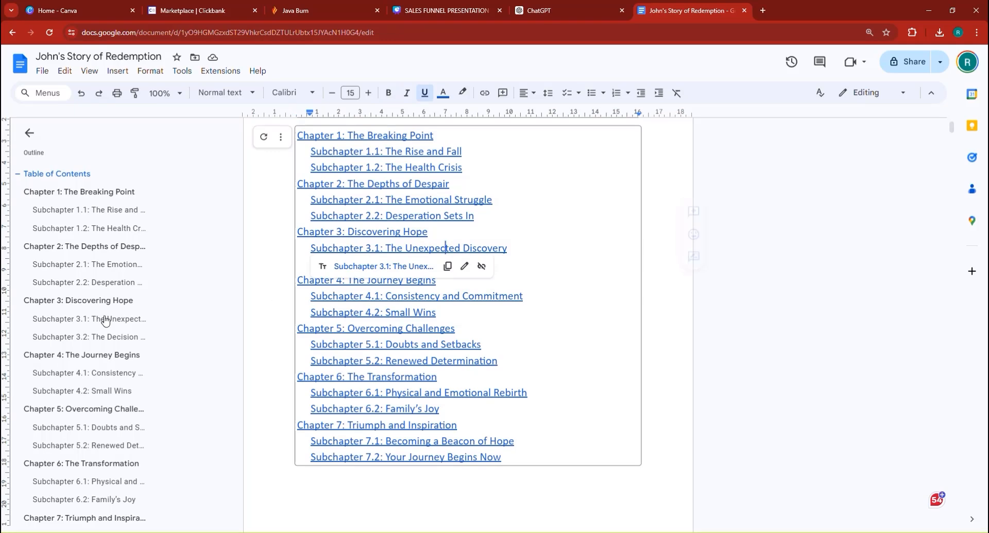
{"action": "left_click", "coordinate": [80, 305]}
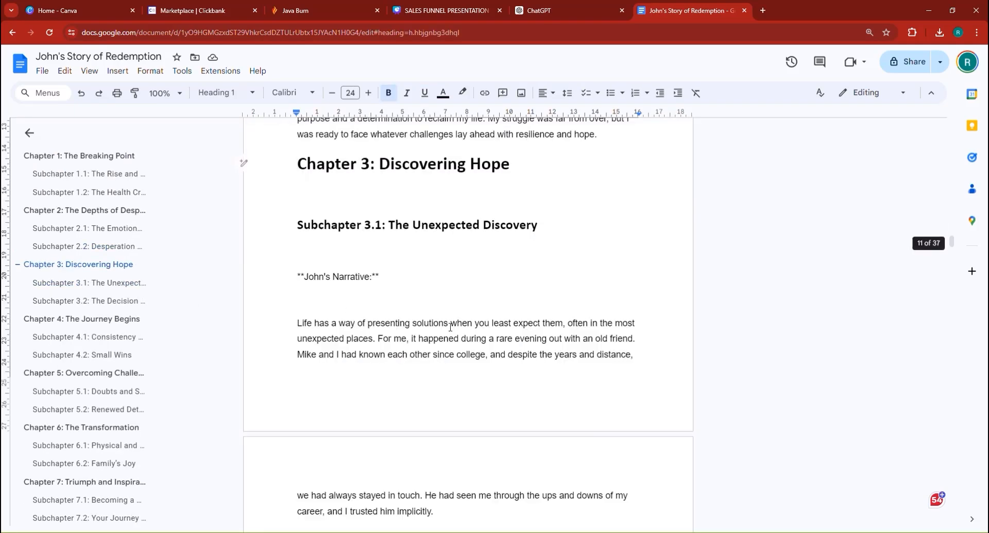
{"action": "scroll", "coordinate": [450, 327], "scroll_direction": "down", "scroll_amount": 3}
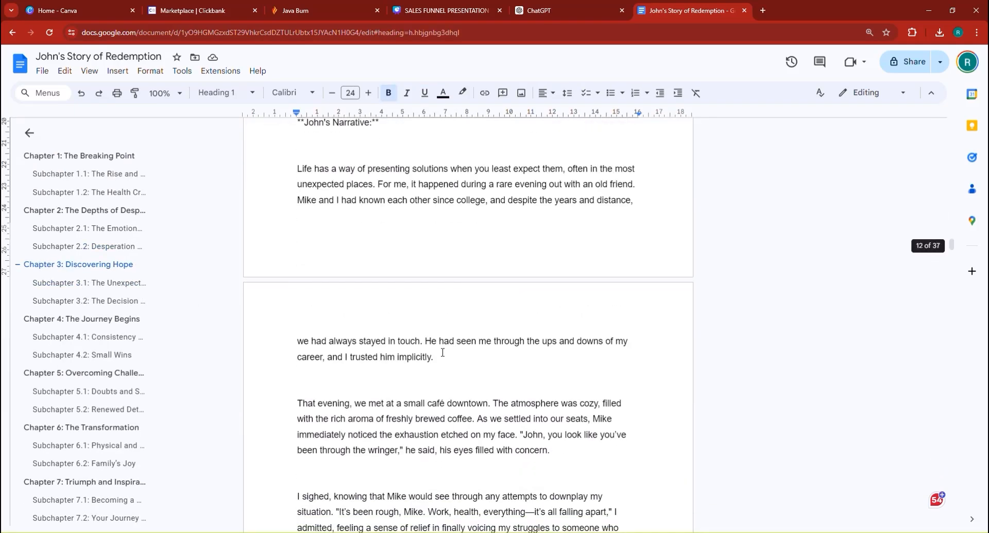
{"action": "scroll", "coordinate": [442, 352], "scroll_direction": "down", "scroll_amount": 6}
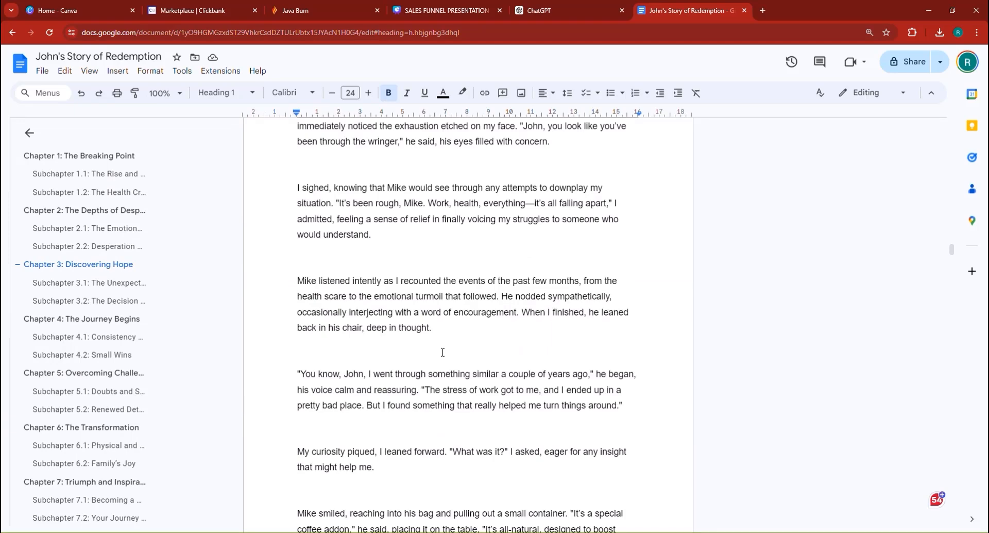
{"action": "scroll", "coordinate": [449, 364], "scroll_direction": "down", "scroll_amount": 1}
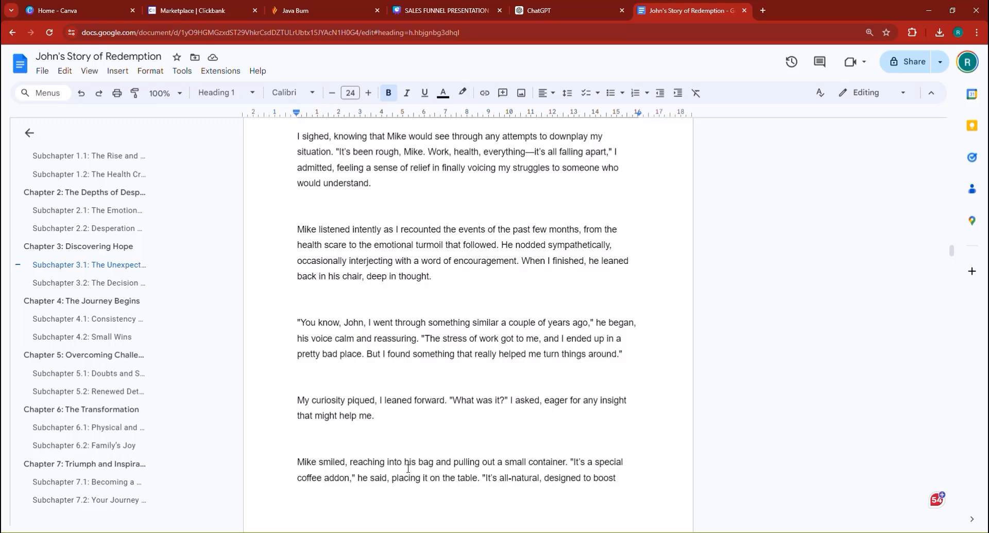
{"action": "scroll", "coordinate": [468, 477], "scroll_direction": "down", "scroll_amount": 2}
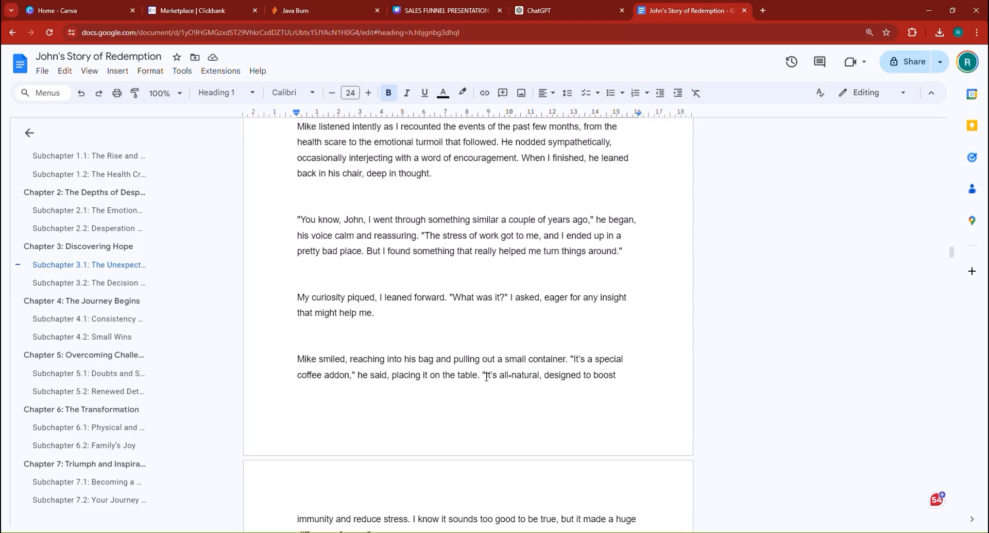
{"action": "left_click_drag", "start_coordinate": [486, 376], "coordinate": [410, 502]}
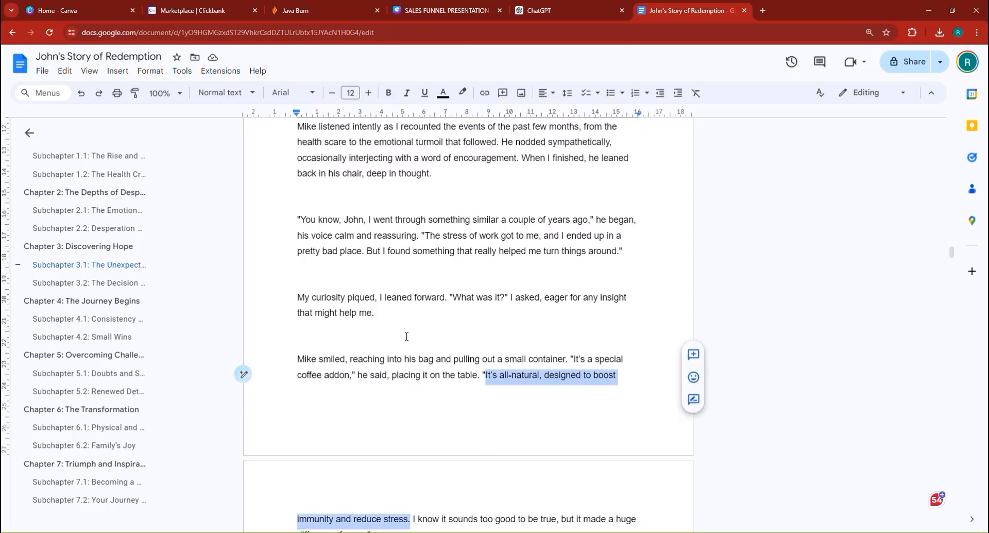
{"action": "left_click", "coordinate": [485, 94]}
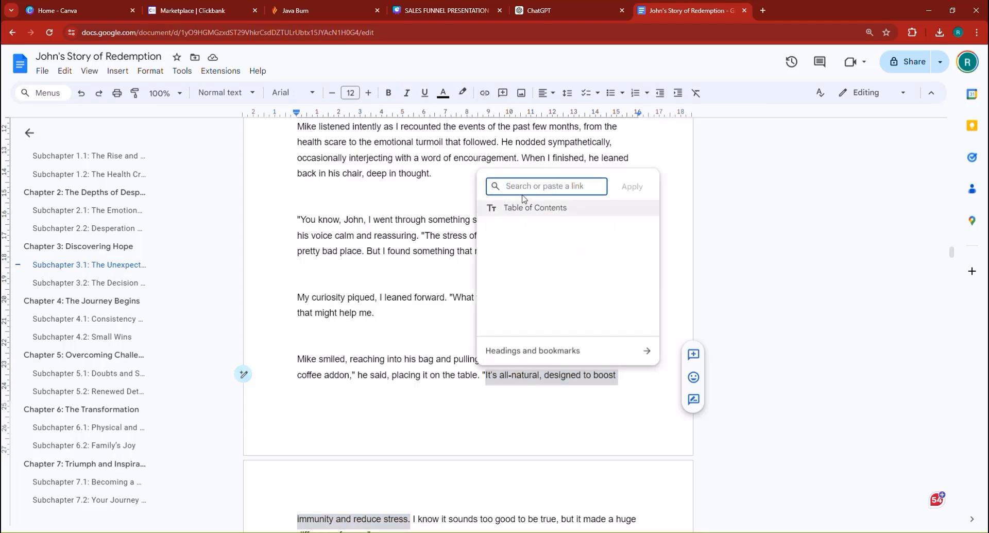
{"action": "key", "text": "ctrl+v"}
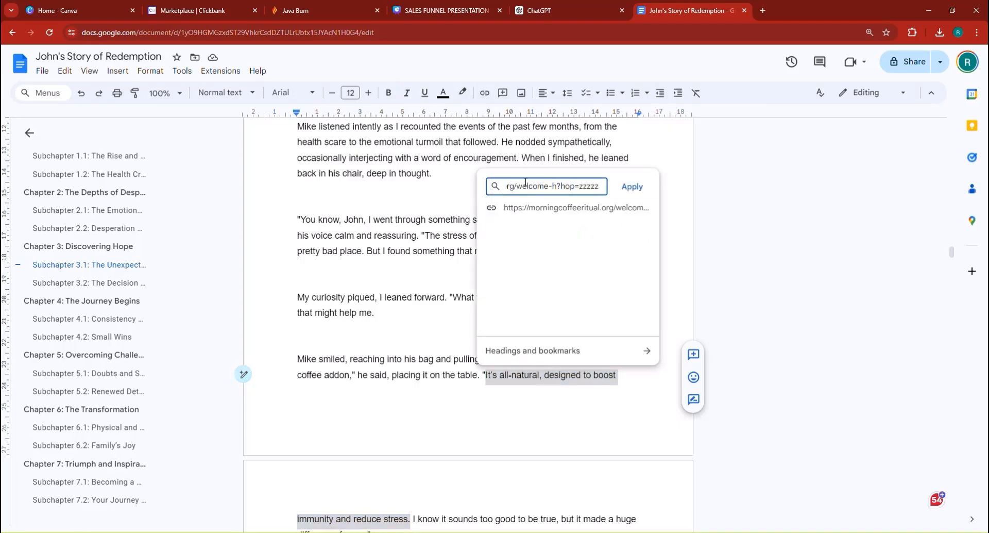
{"action": "left_click", "coordinate": [620, 203]}
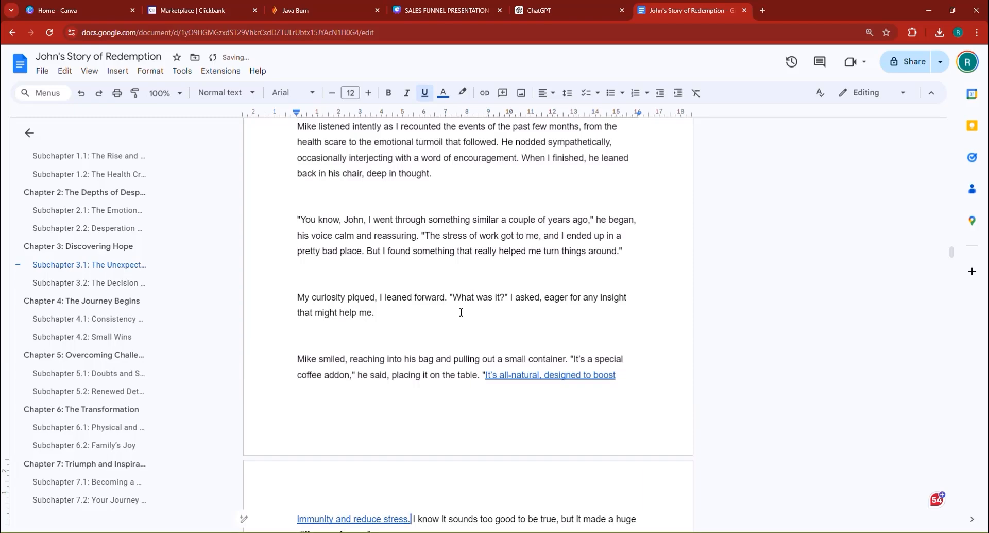
{"action": "scroll", "coordinate": [461, 312], "scroll_direction": "down", "scroll_amount": 9}
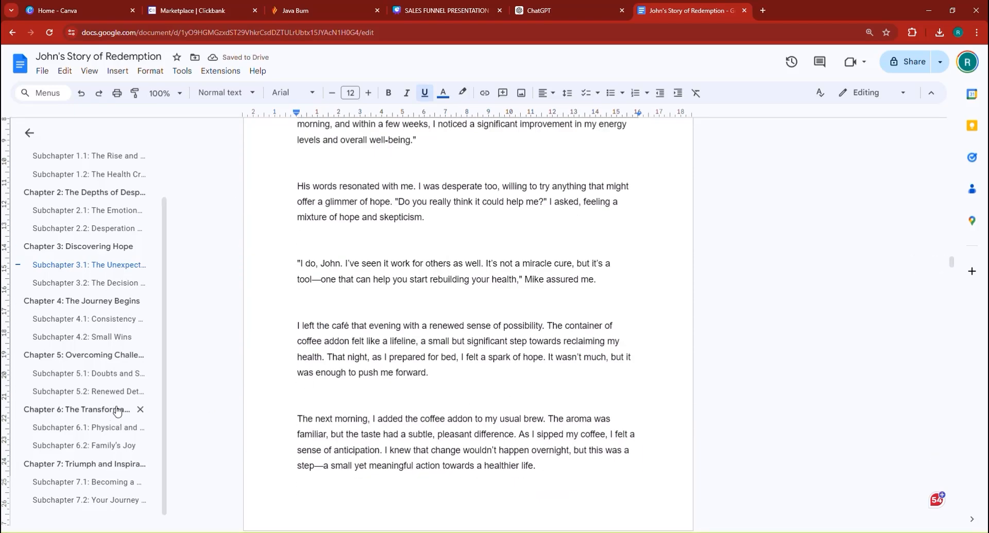
Link the words "The coffee addon" in Subchapter 4.1 to the copied Java Burn address.
{"action": "left_click", "coordinate": [98, 324]}
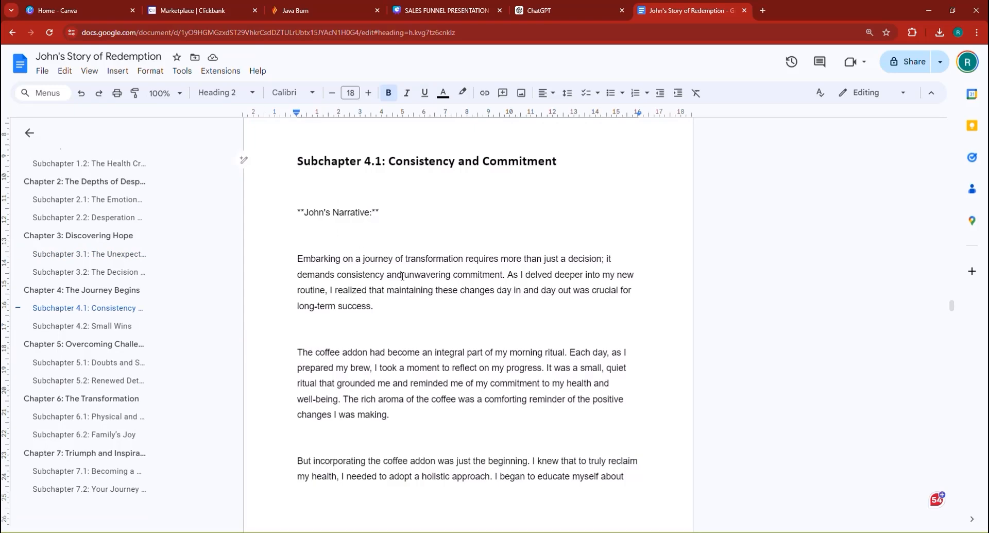
{"action": "left_click_drag", "start_coordinate": [295, 353], "coordinate": [368, 353]}
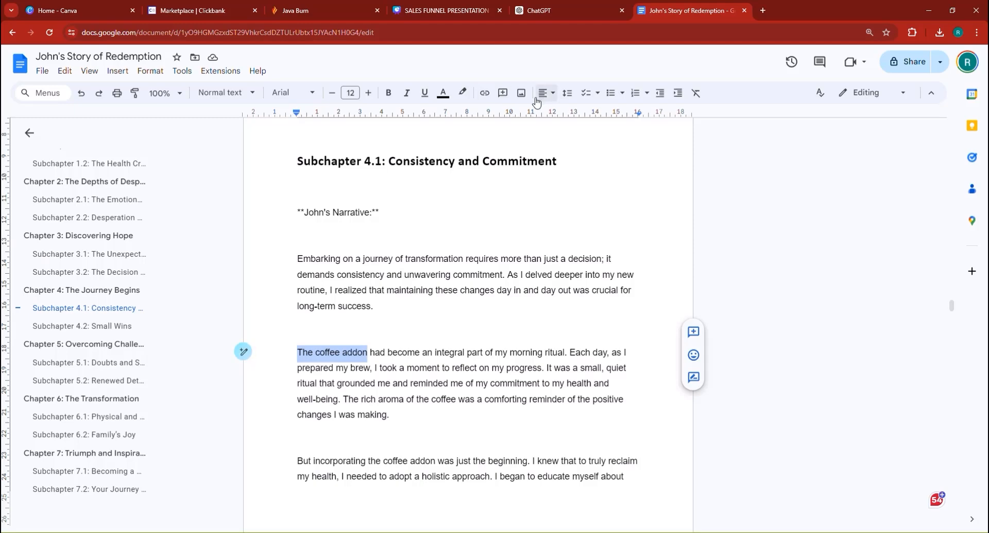
{"action": "left_click", "coordinate": [484, 93]}
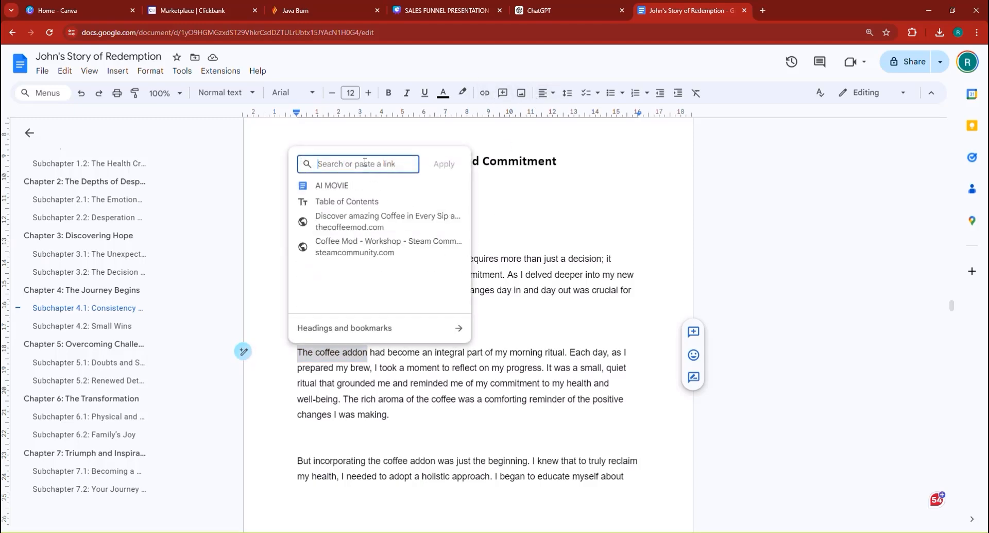
{"action": "key", "text": "ctrl+v"}
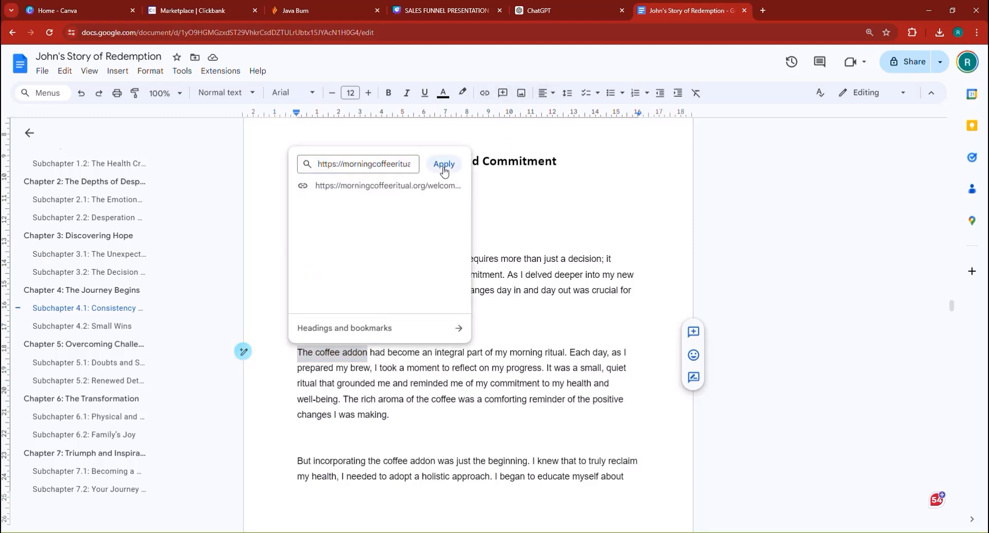
{"action": "left_click", "coordinate": [444, 164]}
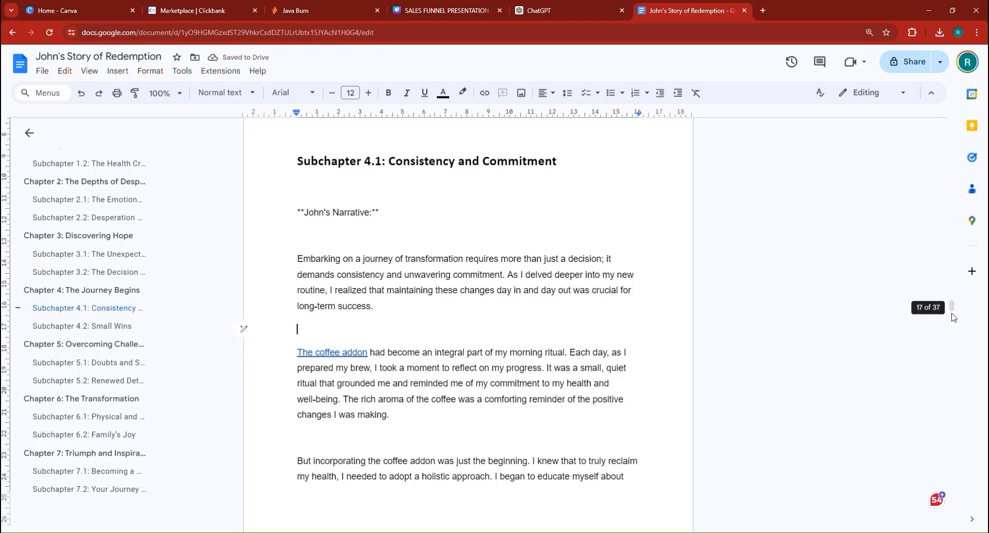
Insert an empty line above the "Table of Contents" title at the start of the document.
{"action": "left_click_drag", "start_coordinate": [952, 309], "coordinate": [952, 126]}
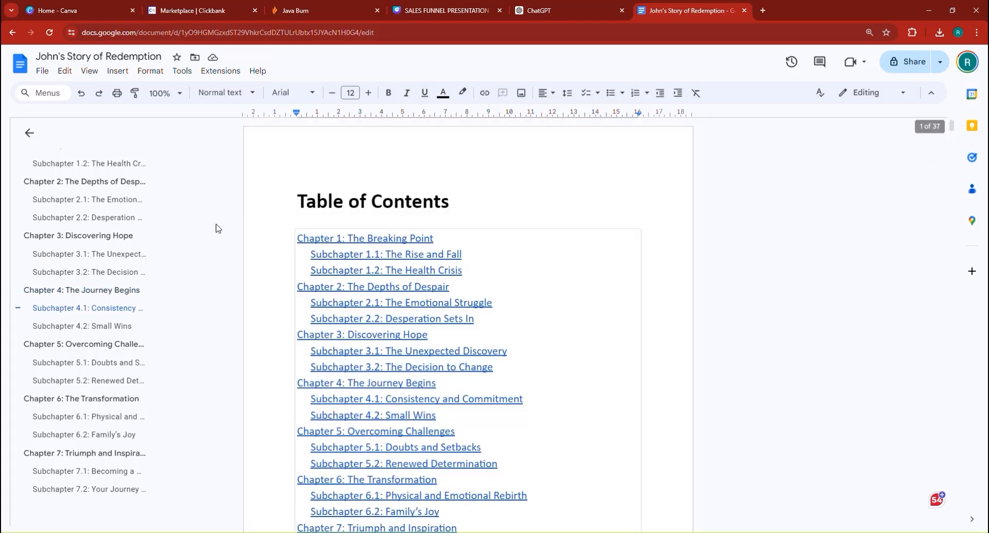
{"action": "left_click", "coordinate": [299, 198]}
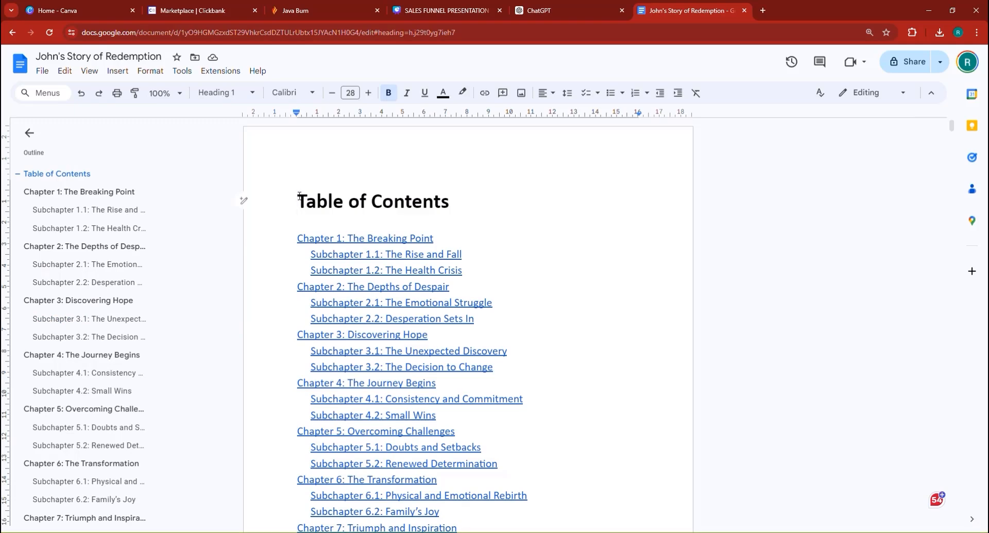
{"action": "key", "text": "Return"}
{"action": "key", "text": "Up"}
Switch to the ChatGPT conversation and write the unsent prompt "design a banner showcasing john before and after".
{"action": "left_click", "coordinate": [559, 10]}
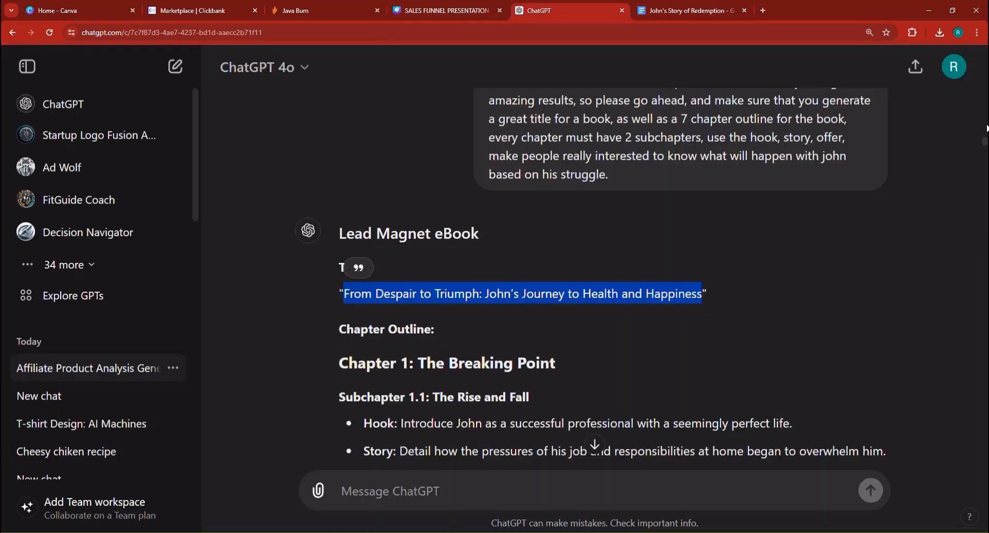
{"action": "scroll", "coordinate": [985, 144], "scroll_direction": "up", "scroll_amount": 7}
{"action": "left_click_drag", "start_coordinate": [985, 137], "coordinate": [969, 484]}
{"action": "left_click", "coordinate": [521, 494]}
{"action": "type", "text": "d"}
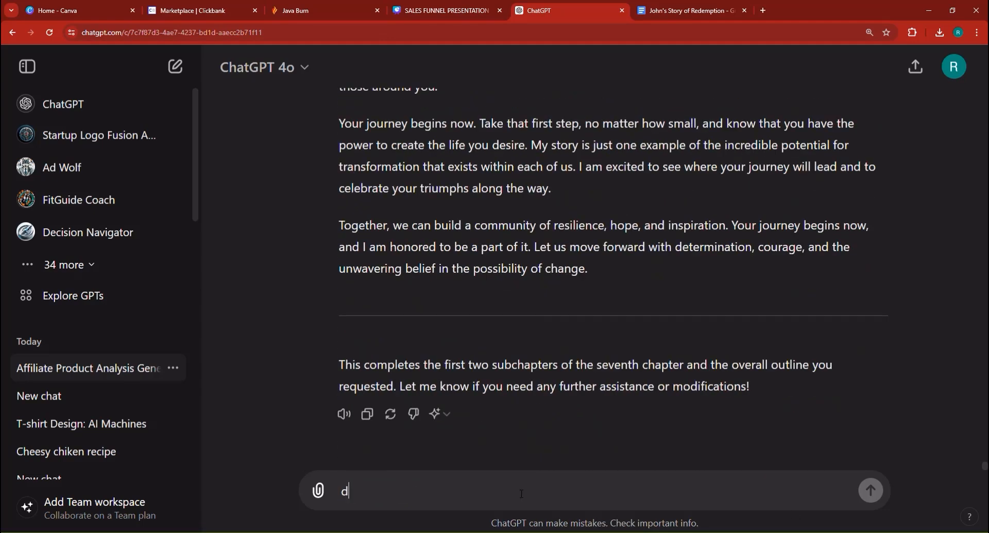
{"action": "type", "text": "esiugn"}
{"action": "key", "text": "BackSpace"}
{"action": "key", "text": "BackSpace"}
{"action": "key", "text": "BackSpace"}
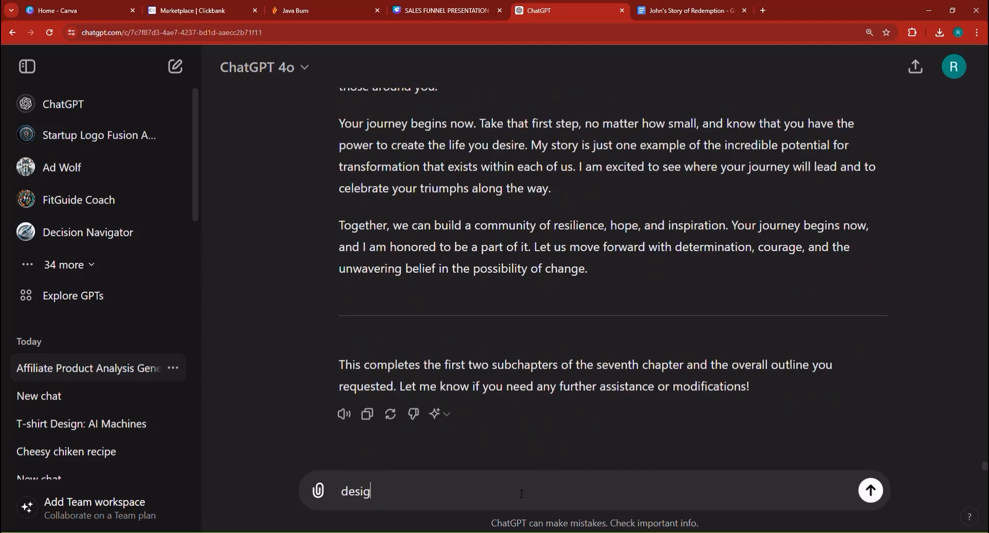
{"action": "type", "text": "gn a banner sho"}
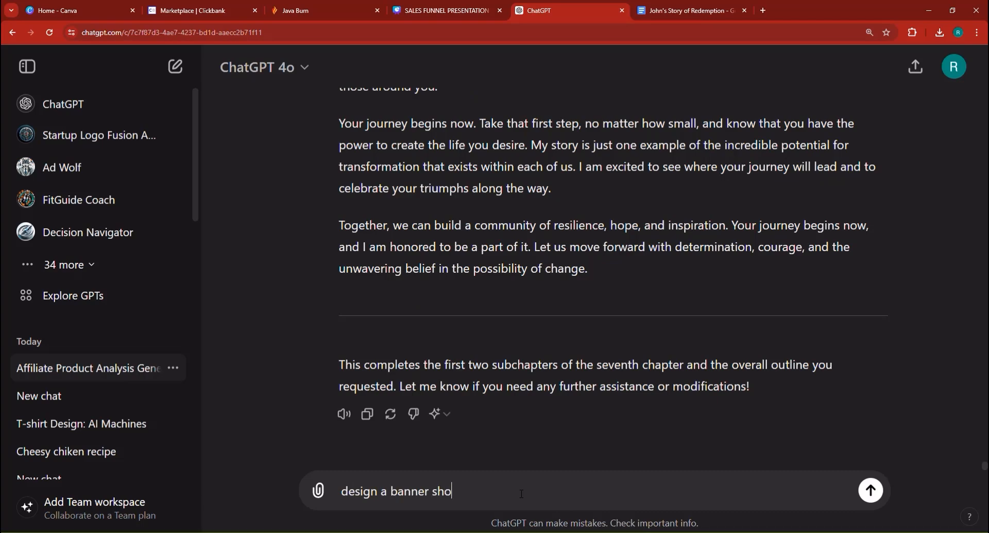
{"action": "type", "text": "wcx"}
{"action": "type", "text": "d"}
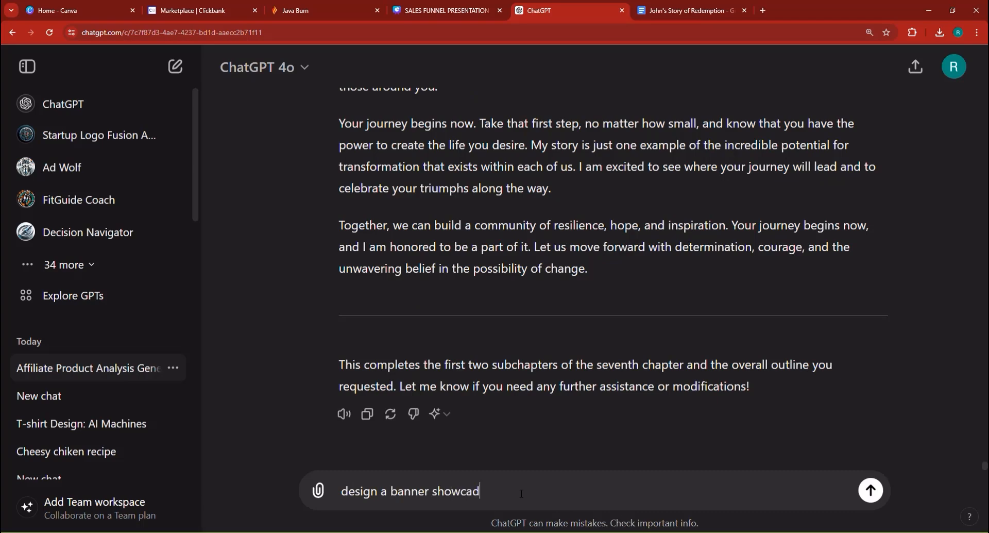
{"action": "key", "text": "BackSpace"}
{"action": "type", "text": "sing hjo"}
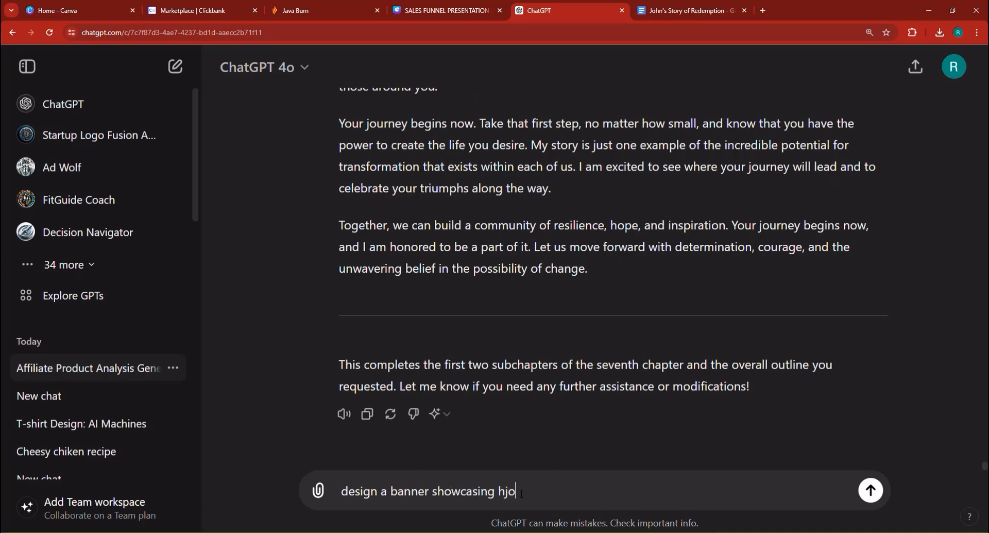
{"action": "key", "text": "BackSpace"}
{"action": "key", "text": "BackSpace"}
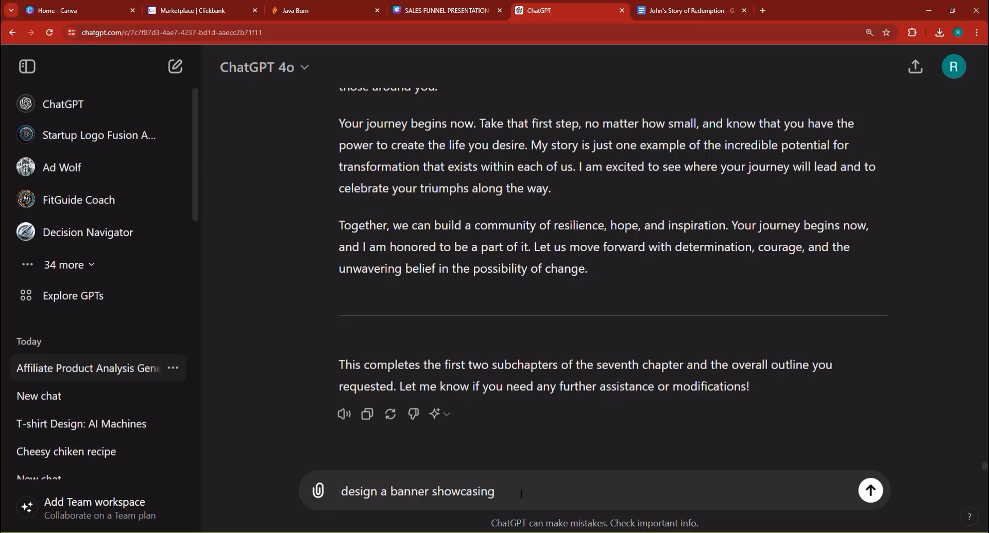
{"action": "type", "text": "joghn"}
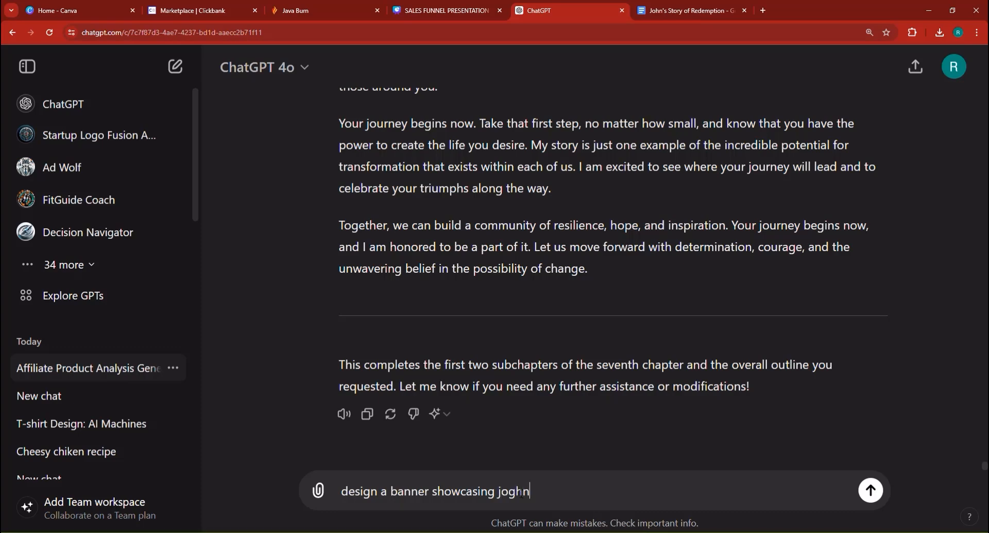
{"action": "key", "text": "BackSpace"}
{"action": "key", "text": "BackSpace"}
{"action": "key", "text": "BackSpace"}
{"action": "type", "text": "hn befoir"}
{"action": "type", "text": " and after"}
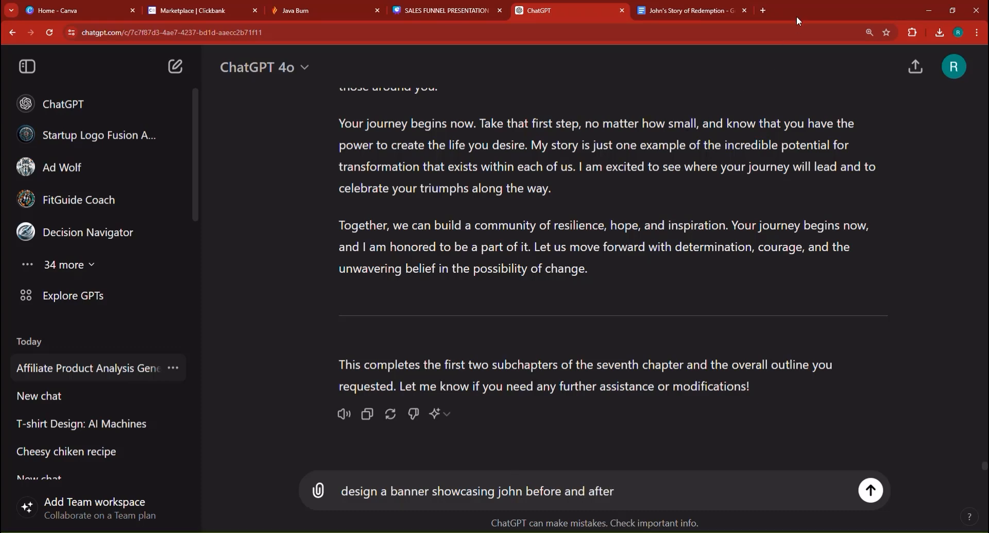
Search Google for "before and after weight loss man pixabay picture" and look through Pixabay's weight-loss images.
{"action": "left_click", "coordinate": [763, 11]}
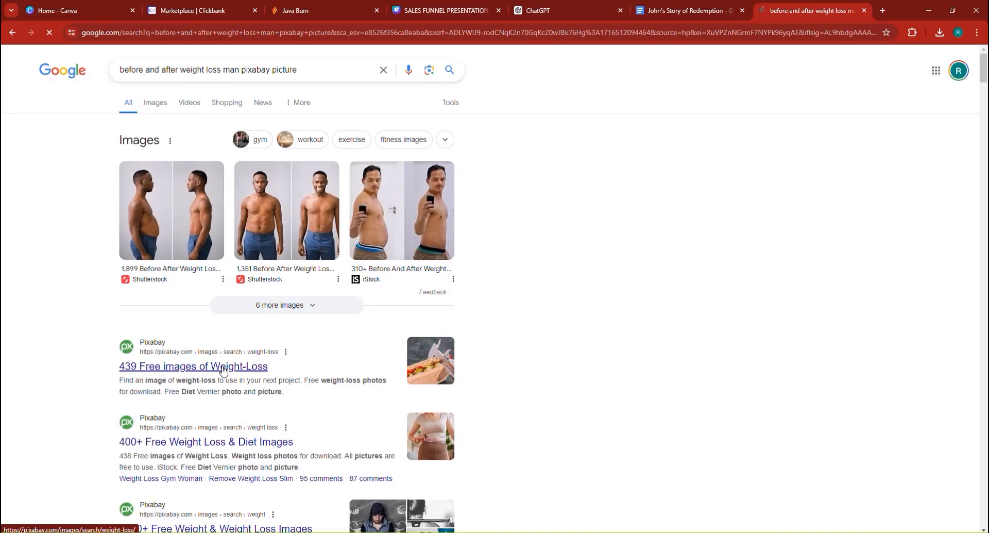
{"action": "left_click", "coordinate": [223, 367]}
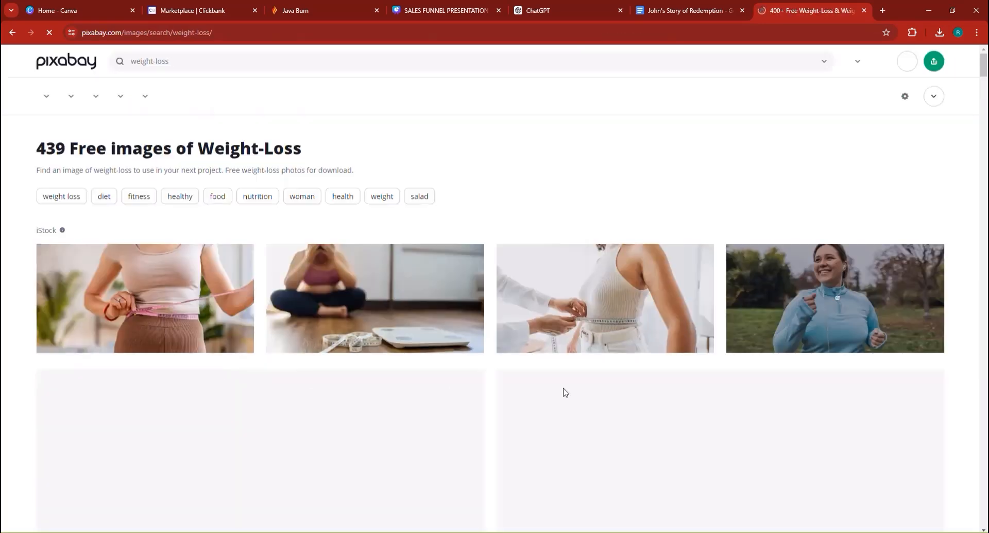
{"action": "scroll", "coordinate": [573, 381], "scroll_direction": "down", "scroll_amount": 4}
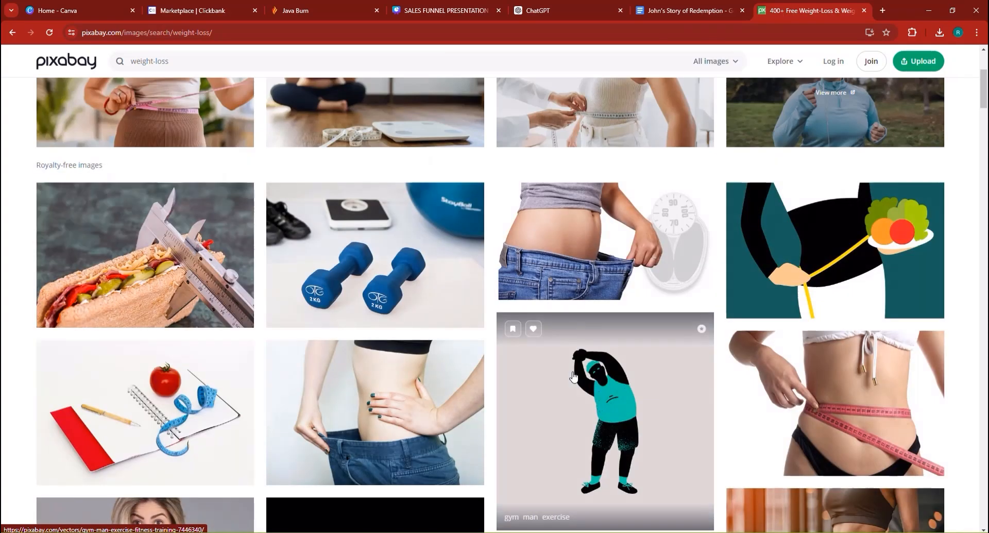
{"action": "scroll", "coordinate": [573, 377], "scroll_direction": "down", "scroll_amount": 5}
{"action": "key", "text": "alt+Left"}
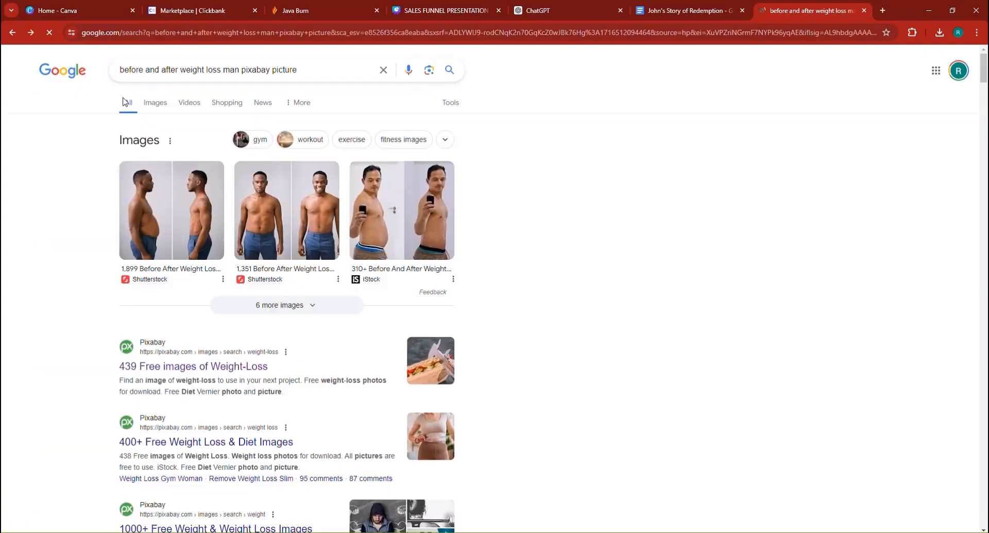
Open the image results and copy the Shutterstock before-and-after picture of the man in blue trousers shown in profile.
{"action": "left_click", "coordinate": [168, 114]}
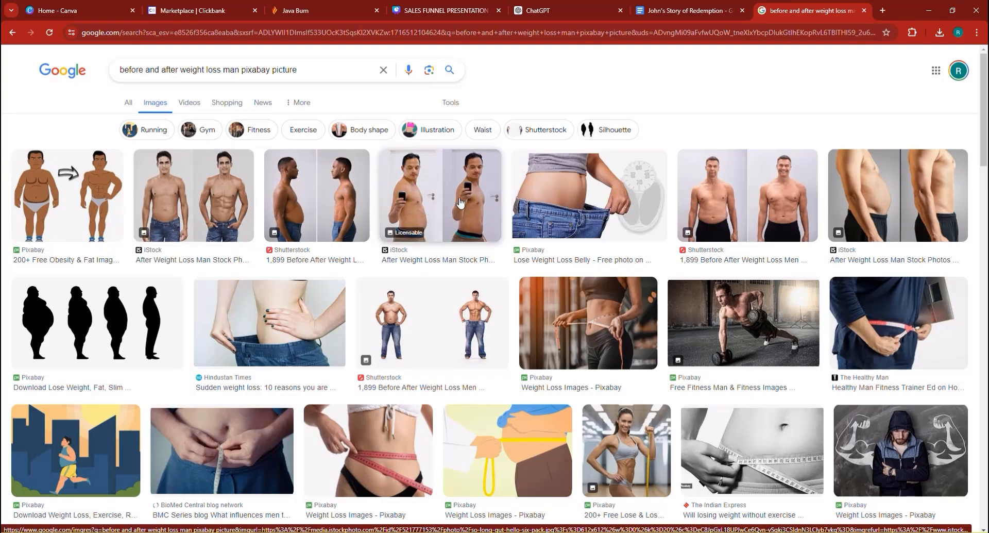
{"action": "left_click", "coordinate": [322, 211]}
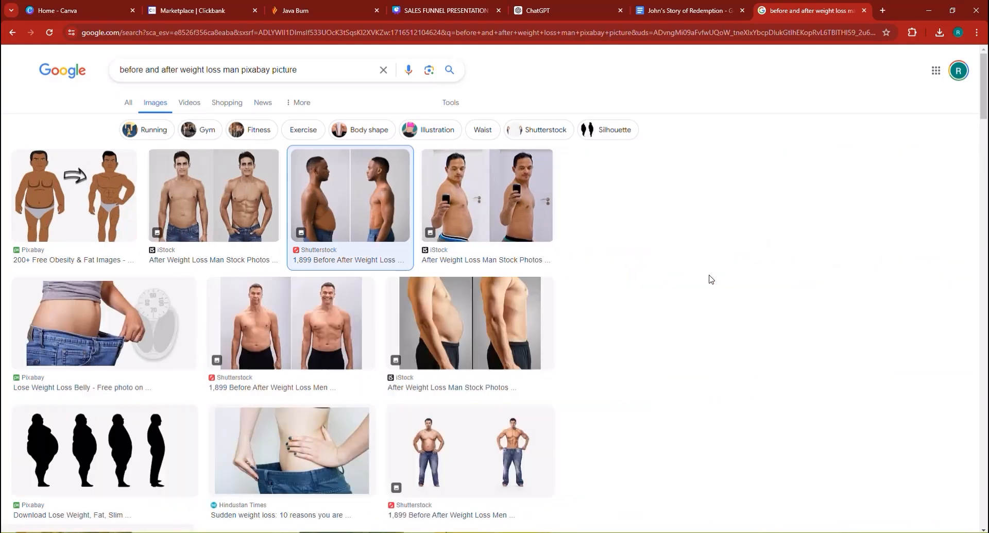
{"action": "right_click", "coordinate": [741, 291]}
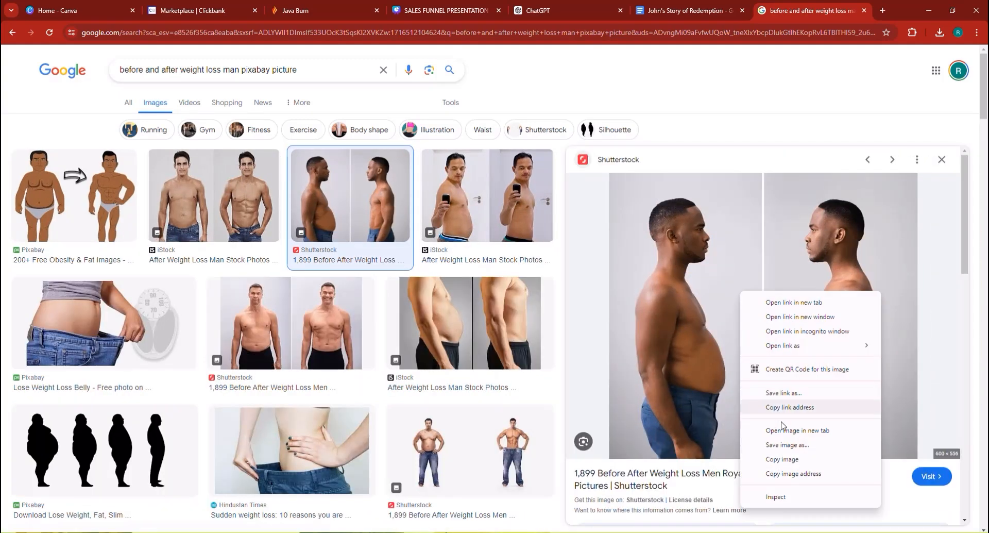
{"action": "left_click", "coordinate": [781, 459]}
{"action": "right_click", "coordinate": [769, 323]}
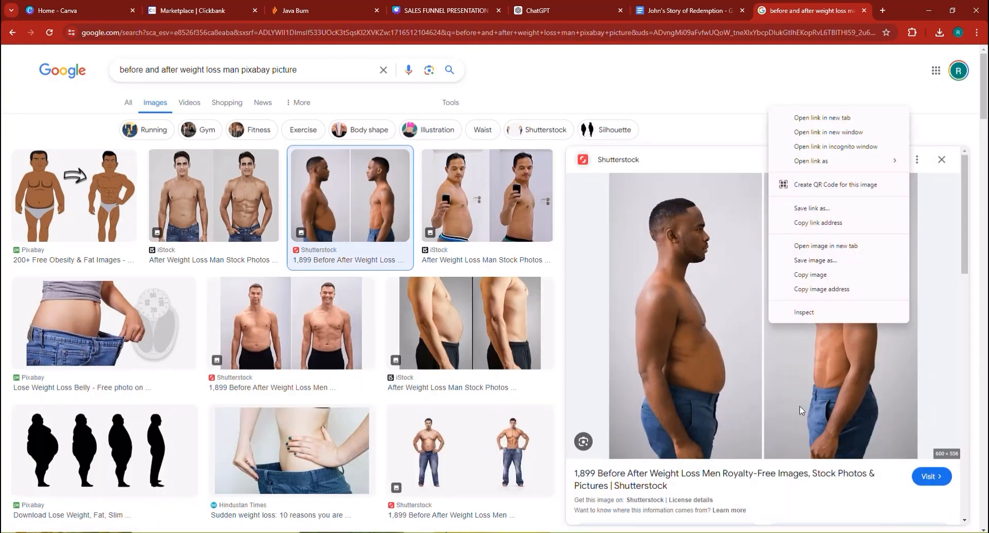
{"action": "left_click", "coordinate": [814, 279]}
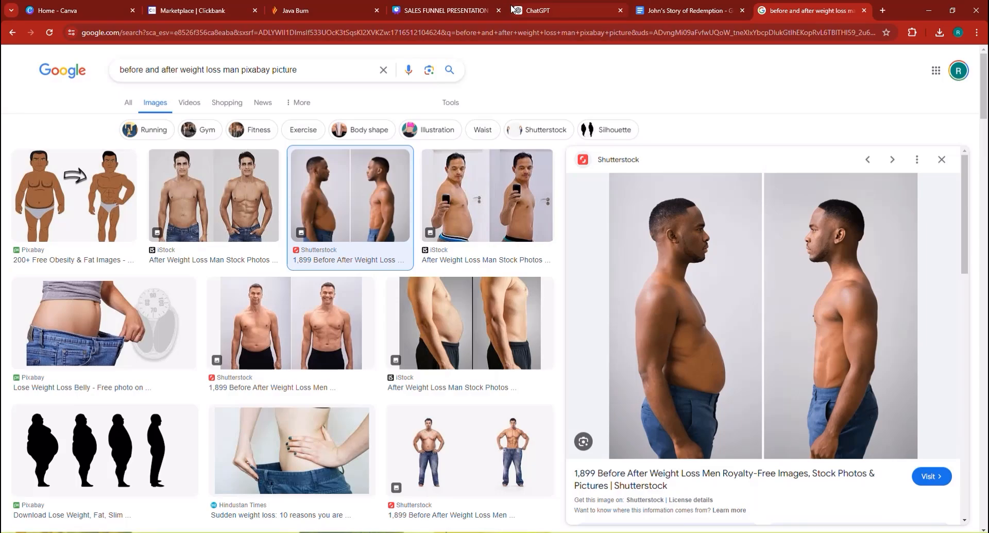
Attach the copied before-and-after picture to the ChatGPT prompt and append "the discovery, and make sure that the banner is higher than the width,".
{"action": "left_click", "coordinate": [536, 10]}
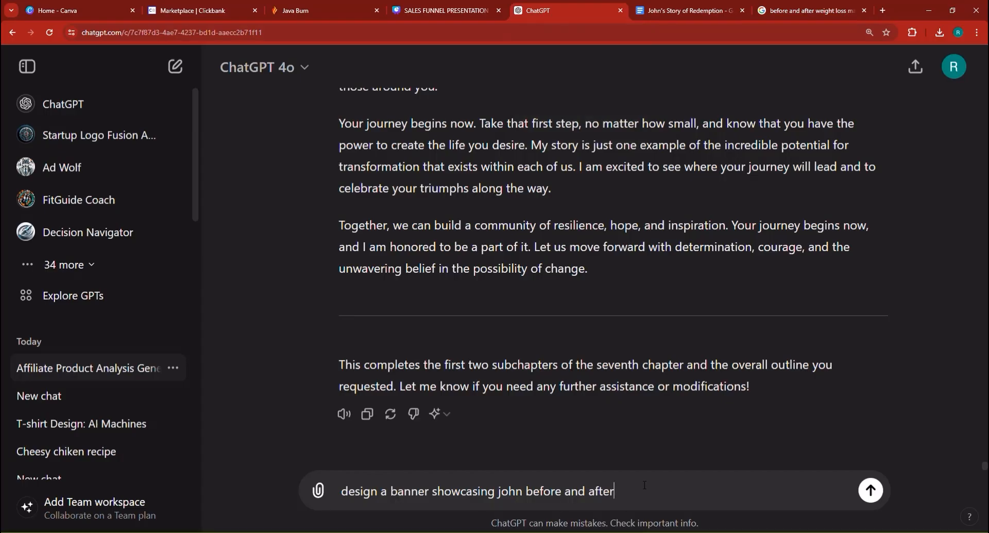
{"action": "key", "text": "ctrl+v"}
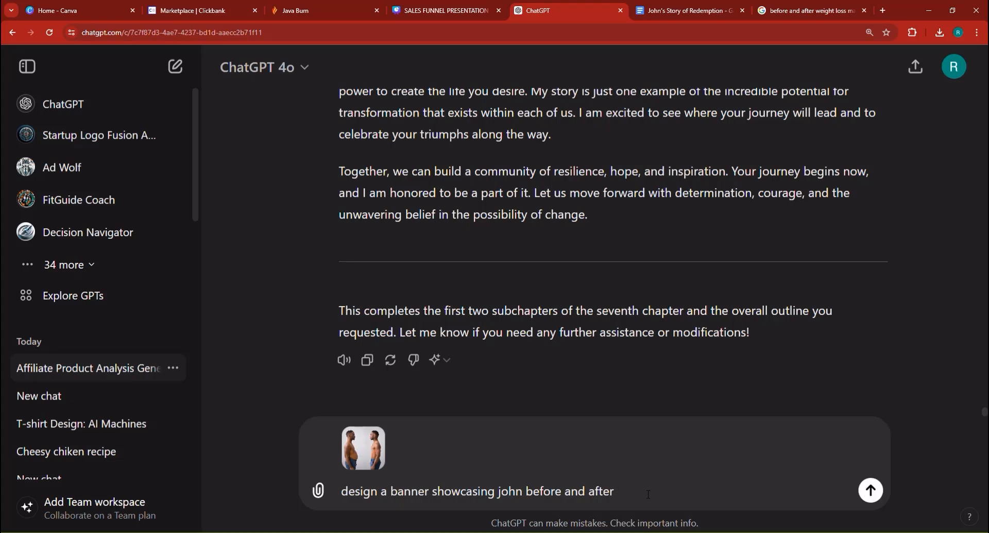
{"action": "type", "text": "the"}
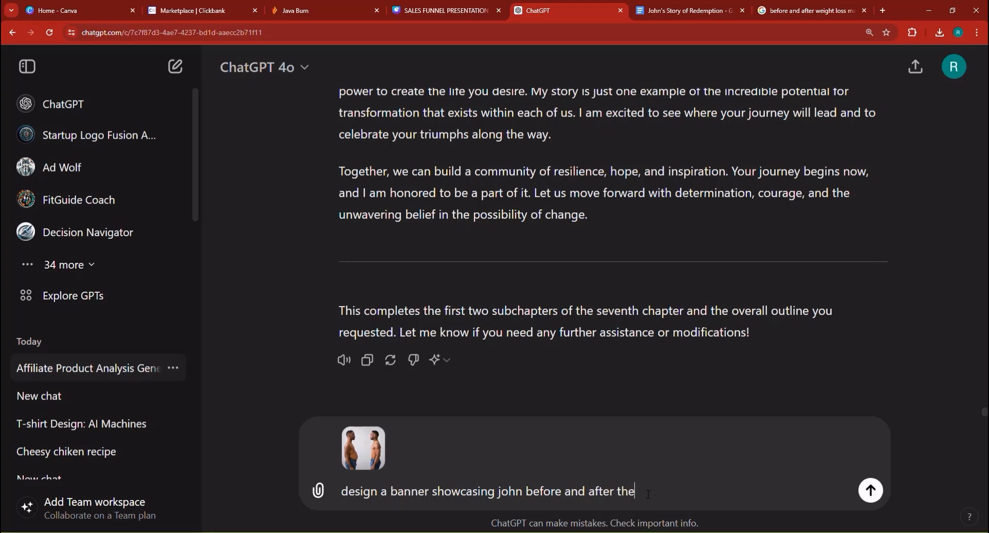
{"action": "type", "text": " discover"}
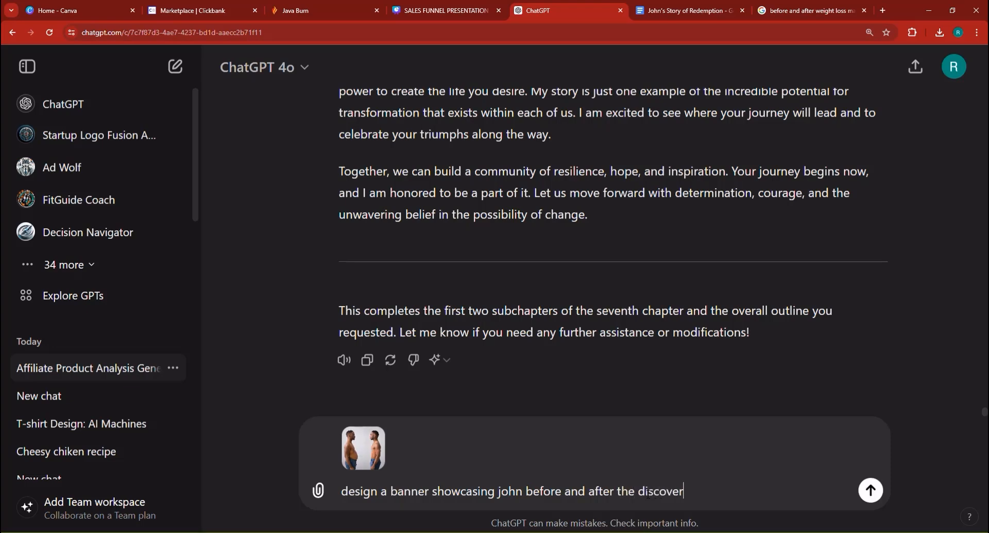
{"action": "type", "text": "y, and mak"}
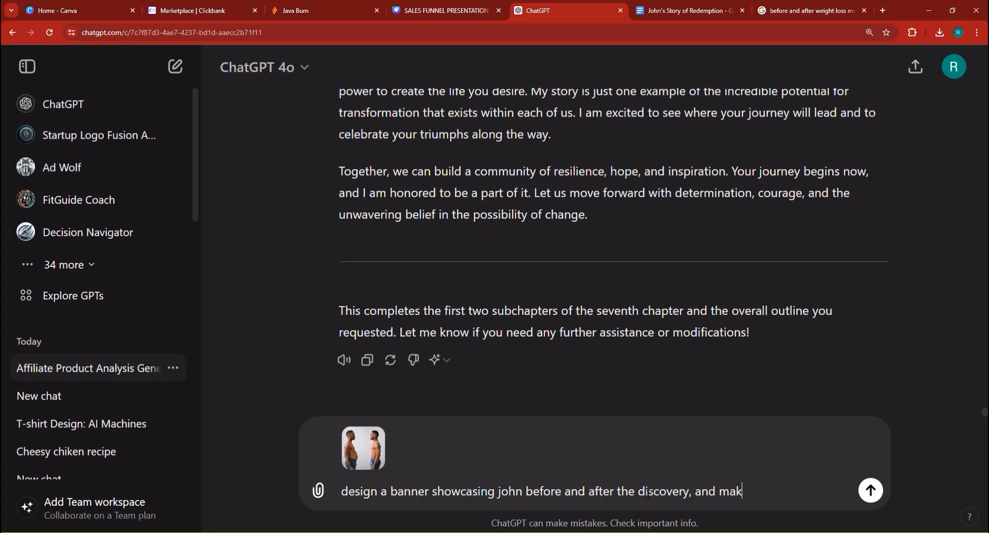
{"action": "type", "text": "e sure that the "}
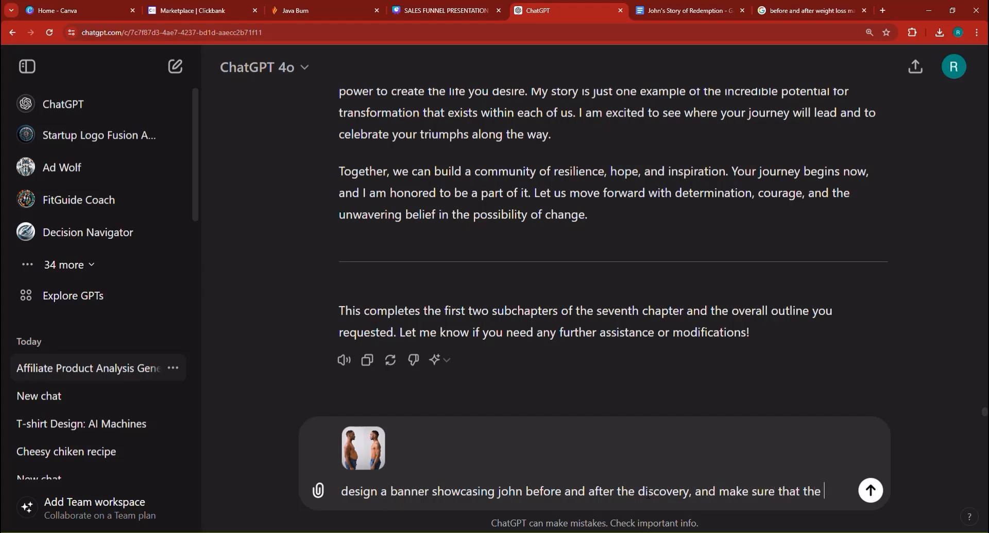
{"action": "type", "text": "banner is"}
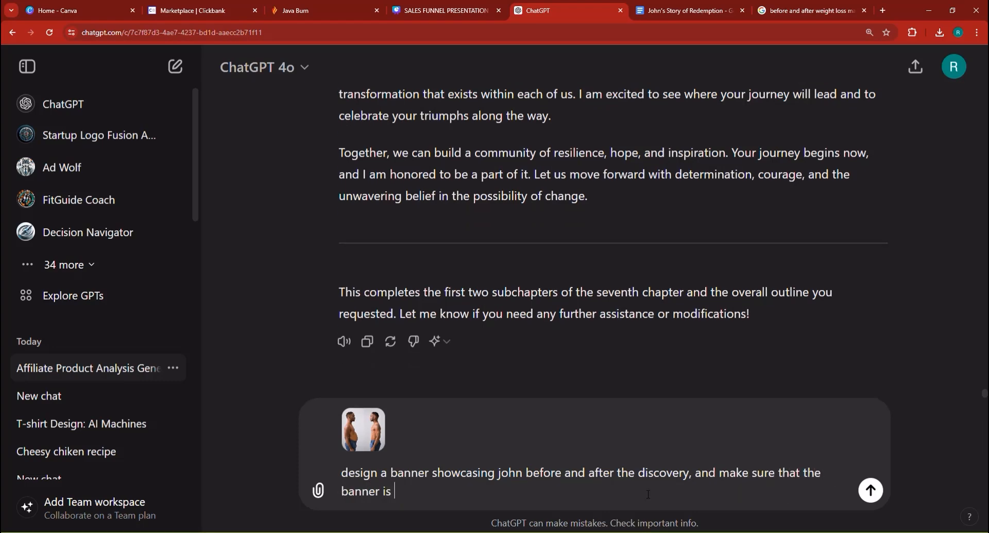
{"action": "type", "text": " higher than"}
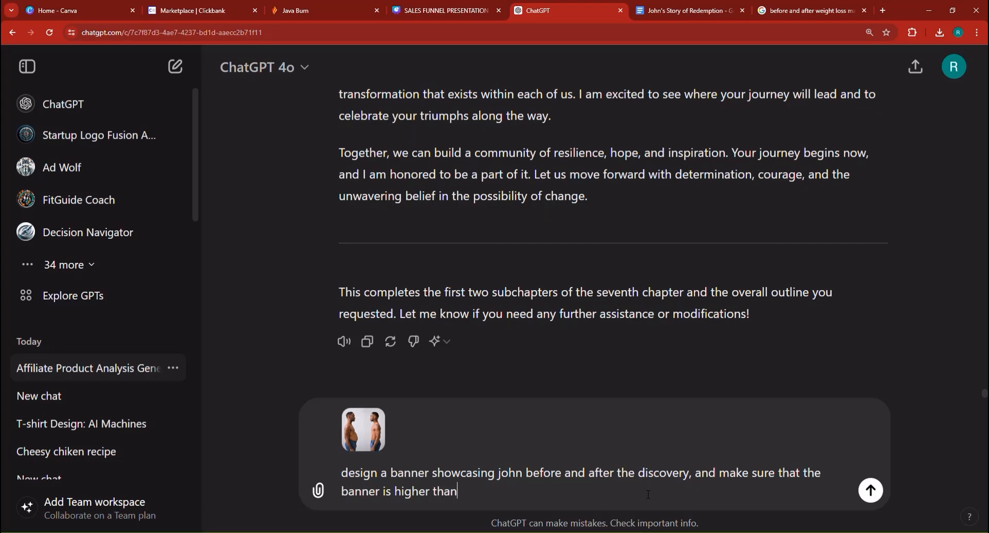
{"action": "type", "text": " the"}
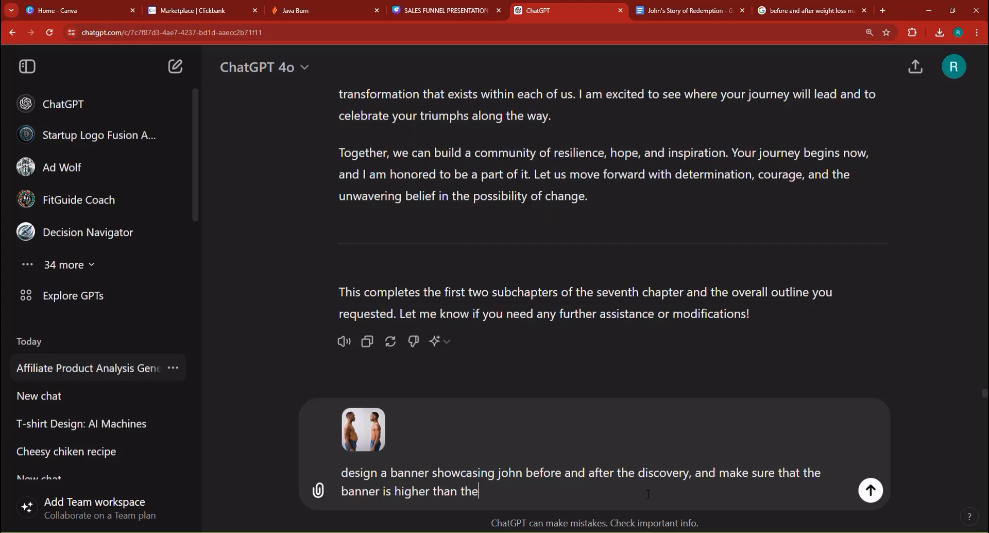
{"action": "type", "text": " width, "}
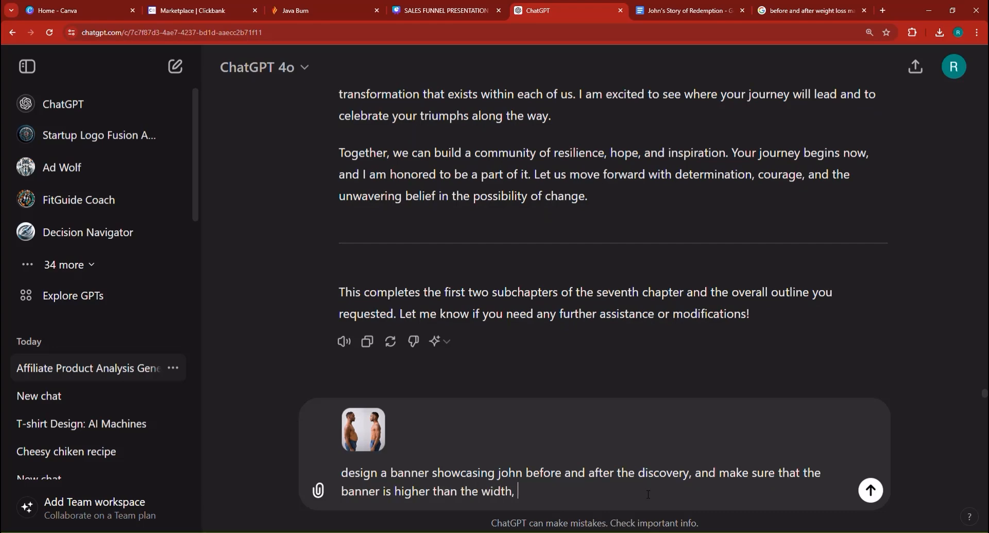
End the banner prompt with "design something interesting." and send it together with the attached picture.
{"action": "type", "text": "desgn s"}
{"action": "key", "text": "BackSpace"}
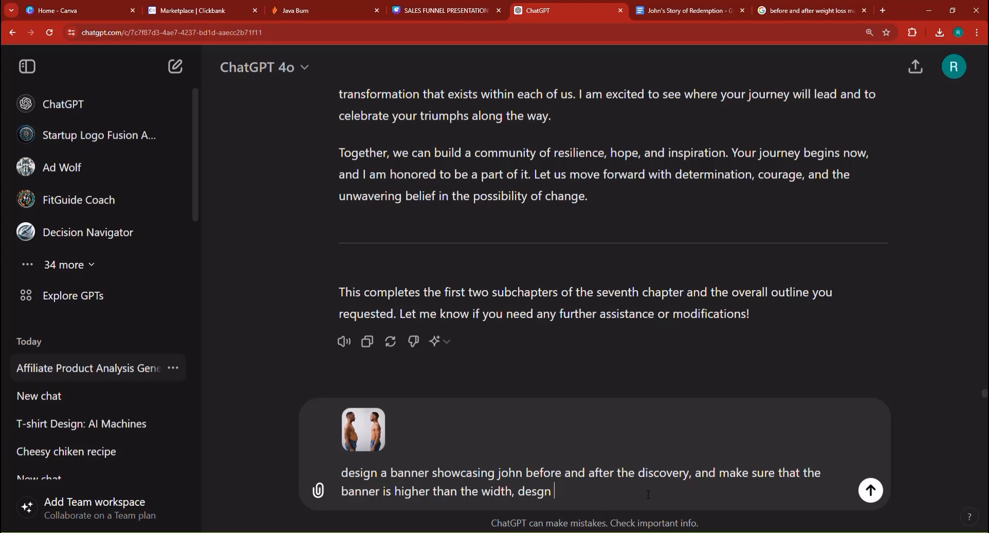
{"action": "type", "text": "sgn"}
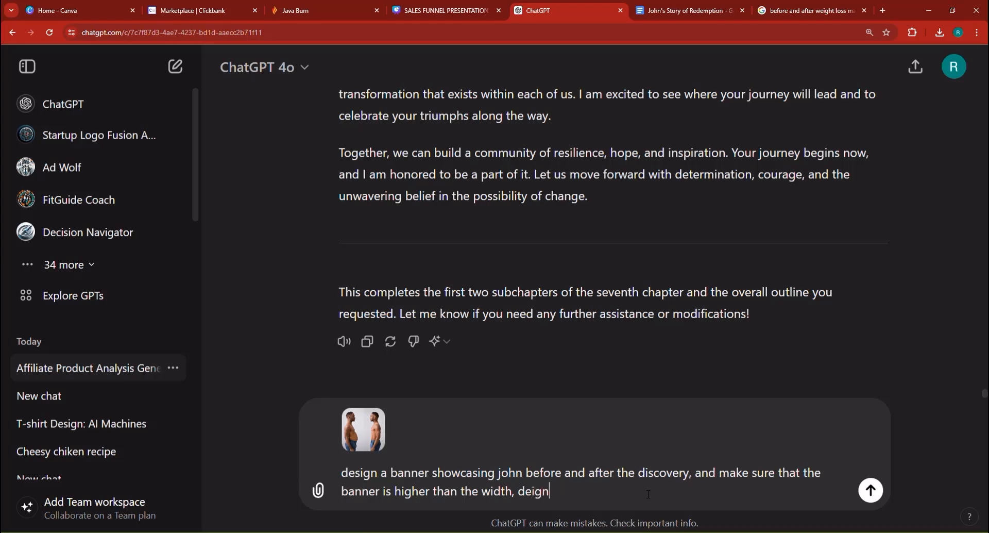
{"action": "key", "text": "BackSpace"}
{"action": "key", "text": "BackSpace"}
{"action": "key", "text": "BackSpace"}
{"action": "type", "text": "sign somethi"}
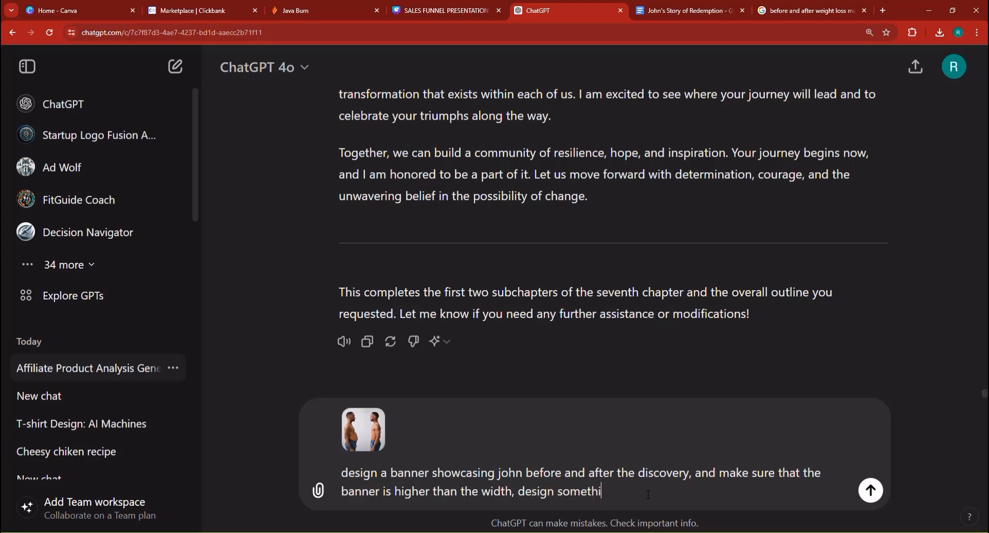
{"action": "type", "text": "ng interesting."}
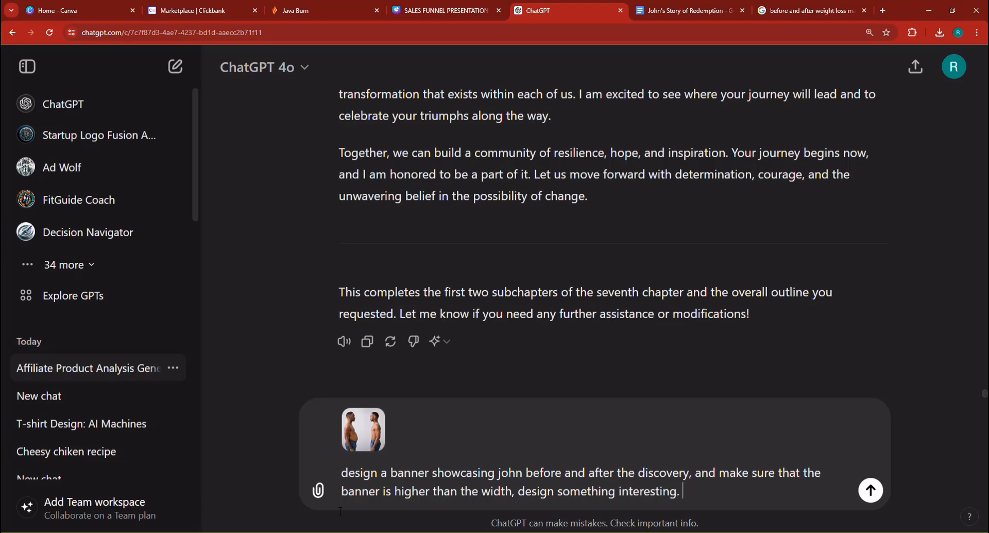
{"action": "key", "text": "Return"}
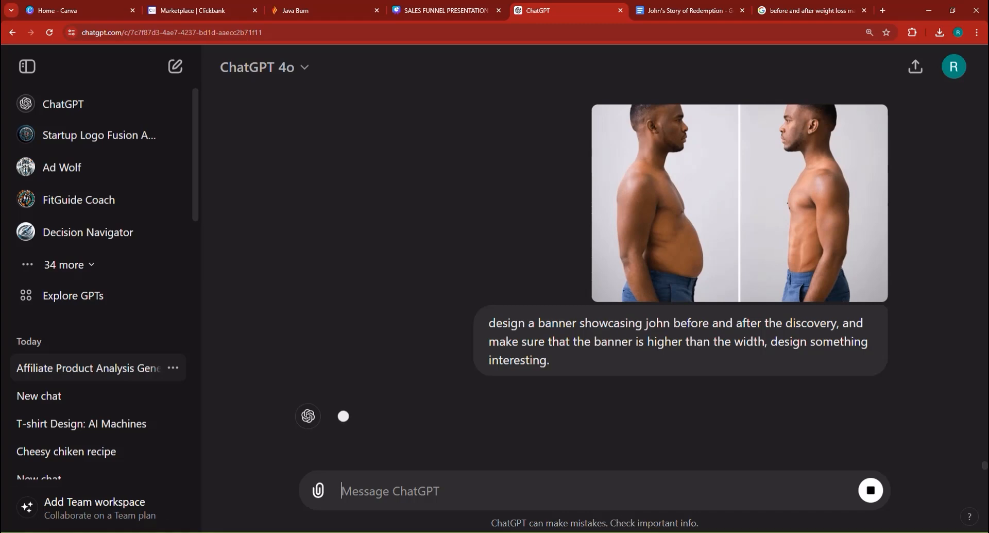
Look up "ebook cover size" on Google and open canva.com in a new browser tab.
{"action": "key", "text": "super+s"}
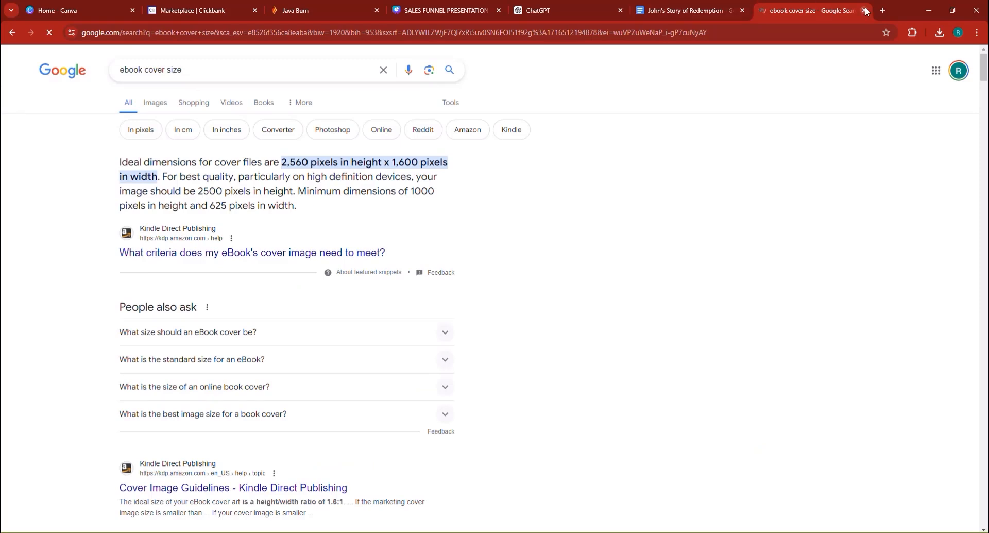
{"action": "left_click", "coordinate": [884, 9]}
{"action": "type", "text": "c*"}
{"action": "key", "text": "Return"}
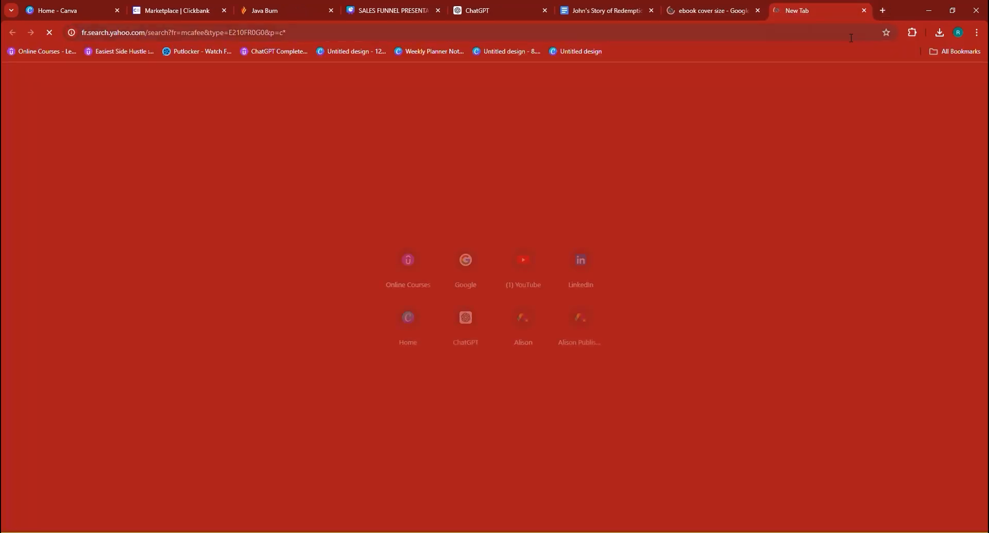
{"action": "left_click", "coordinate": [851, 36]}
{"action": "type", "text": "canva.com"}
{"action": "key", "text": "Return"}
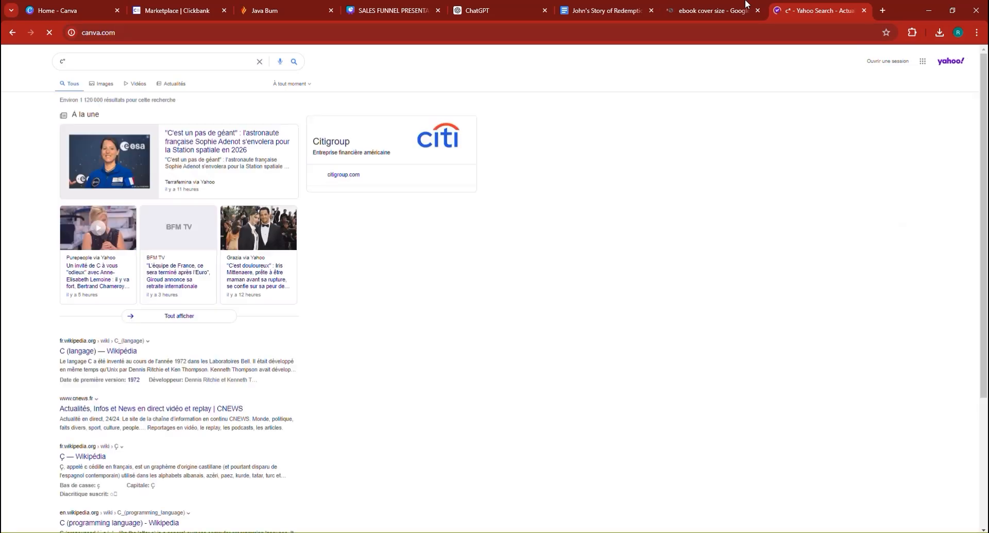
{"action": "left_click", "coordinate": [711, 10]}
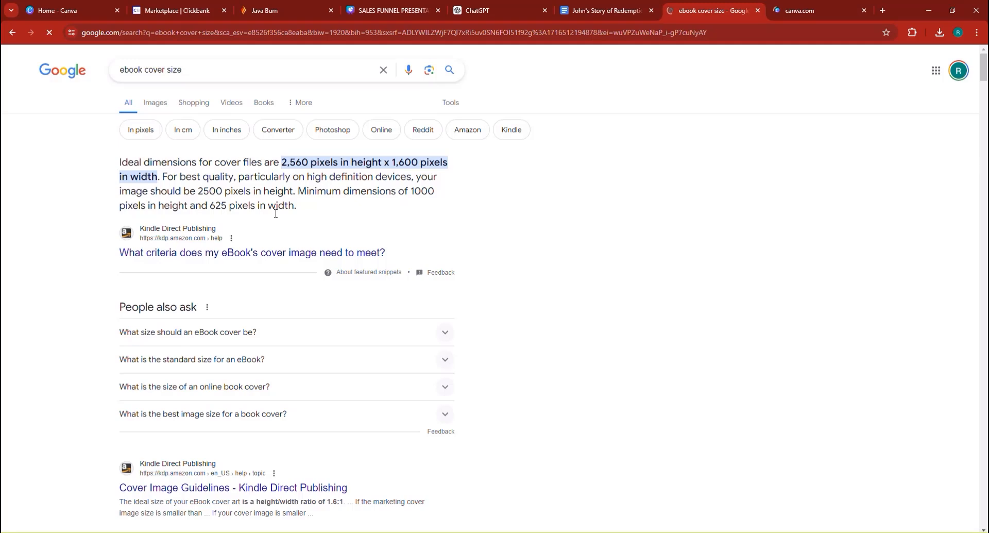
{"action": "left_click", "coordinate": [813, 9]}
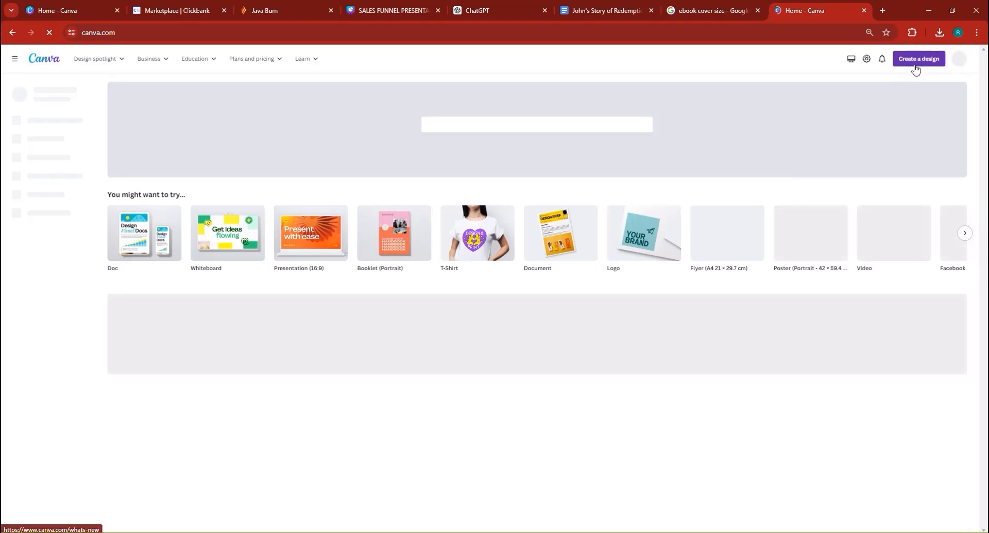
Create a new custom-size Canva design 1600 px wide and 2560 px high.
{"action": "left_click", "coordinate": [914, 68]}
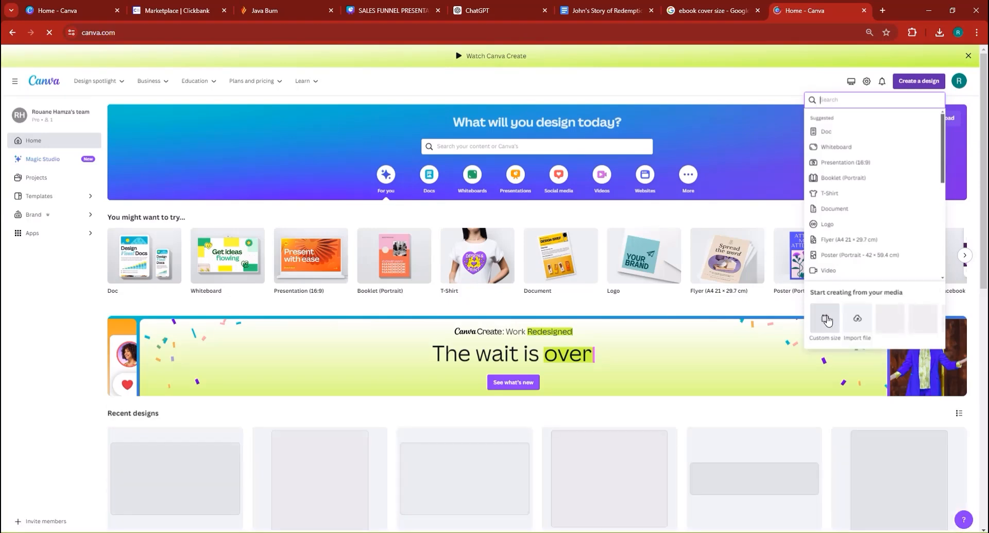
{"action": "left_click", "coordinate": [826, 319]}
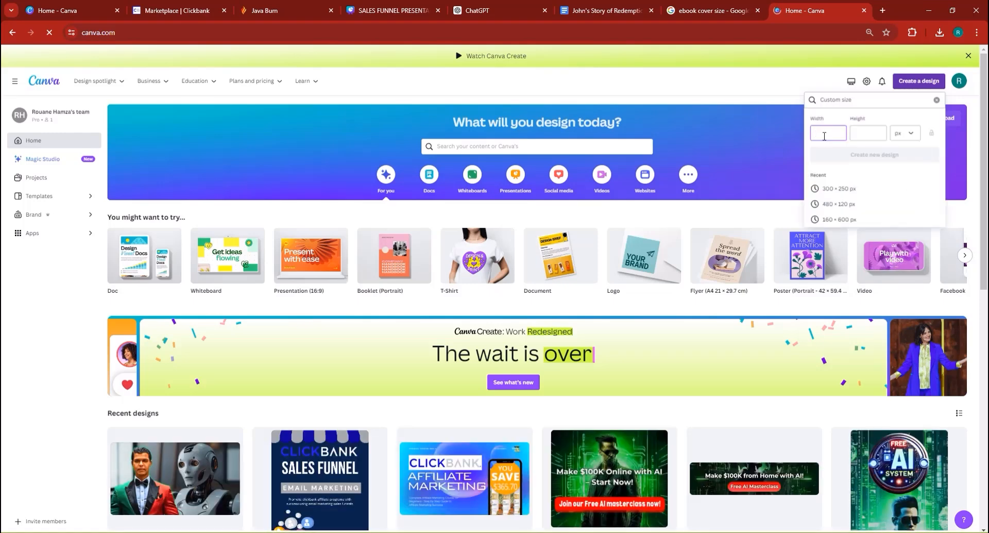
{"action": "type", "text": "1600"}
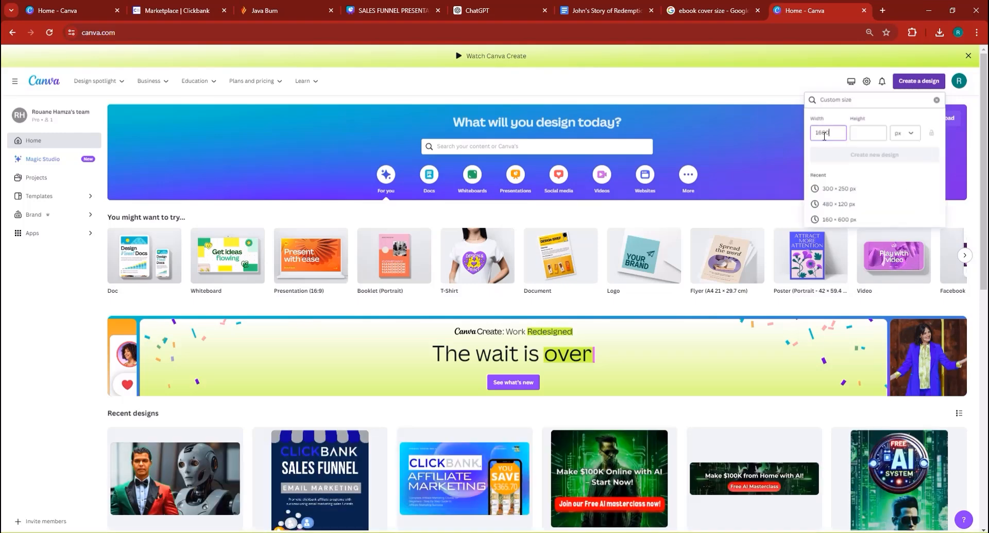
{"action": "left_click", "coordinate": [857, 136]}
{"action": "type", "text": "2560"}
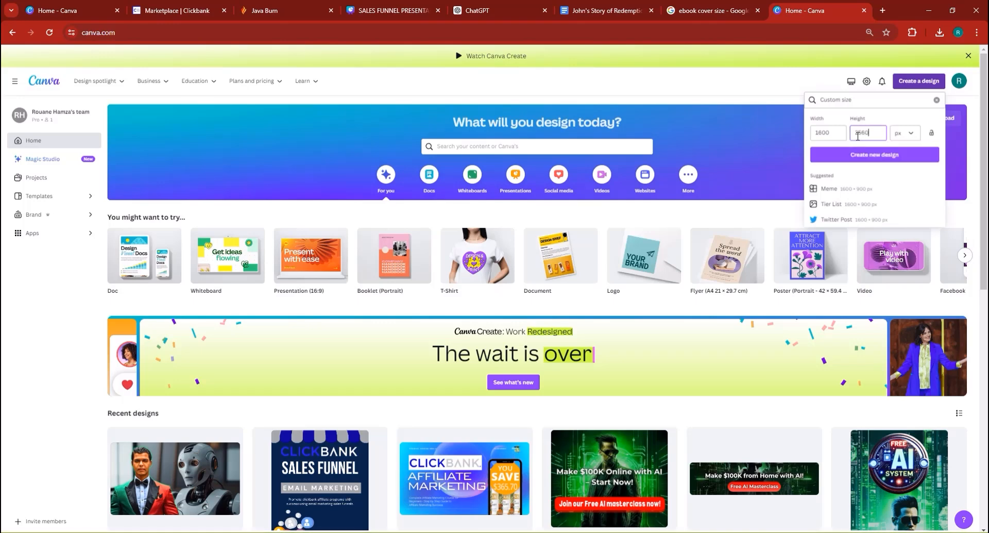
{"action": "left_click", "coordinate": [875, 156]}
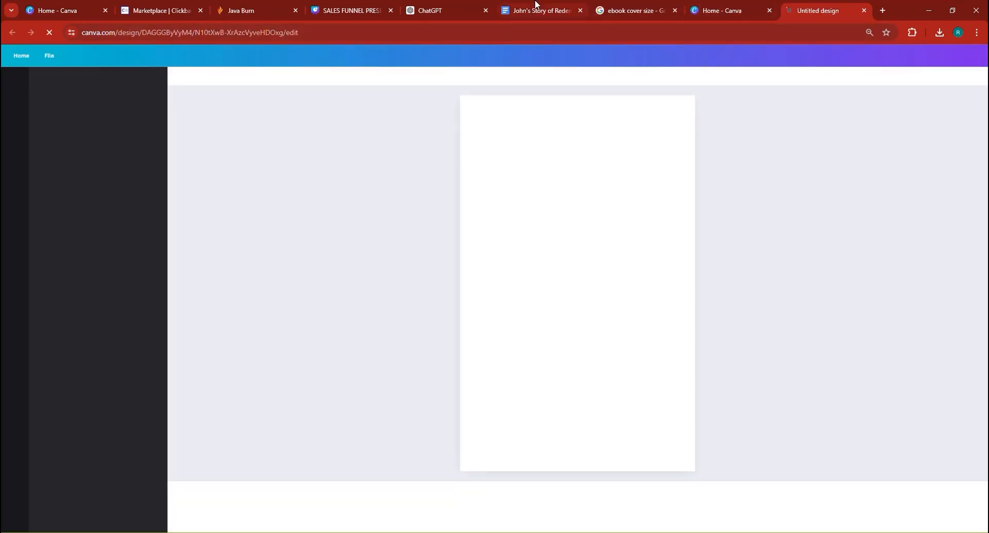
Return to the ChatGPT chat with the generated banner and begin a follow-up prompt: "generate a realistic picture and please it should".
{"action": "left_click", "coordinate": [459, 6]}
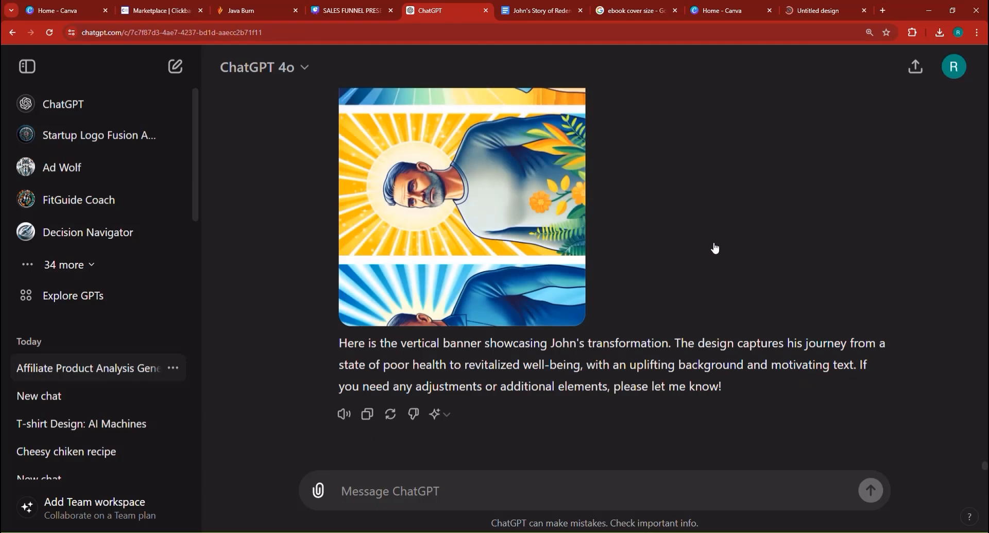
{"action": "scroll", "coordinate": [692, 194], "scroll_direction": "up", "scroll_amount": 10}
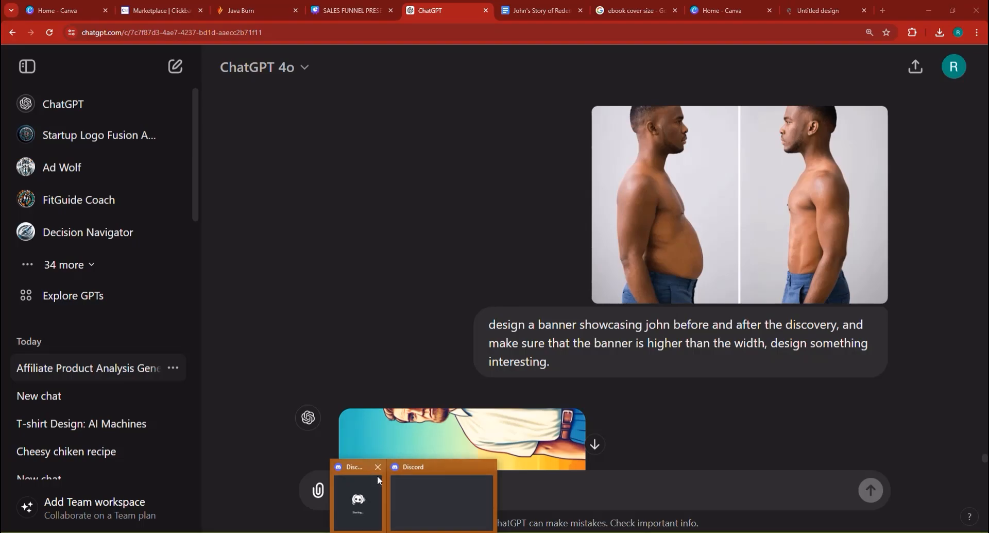
{"action": "left_click", "coordinate": [423, 496]}
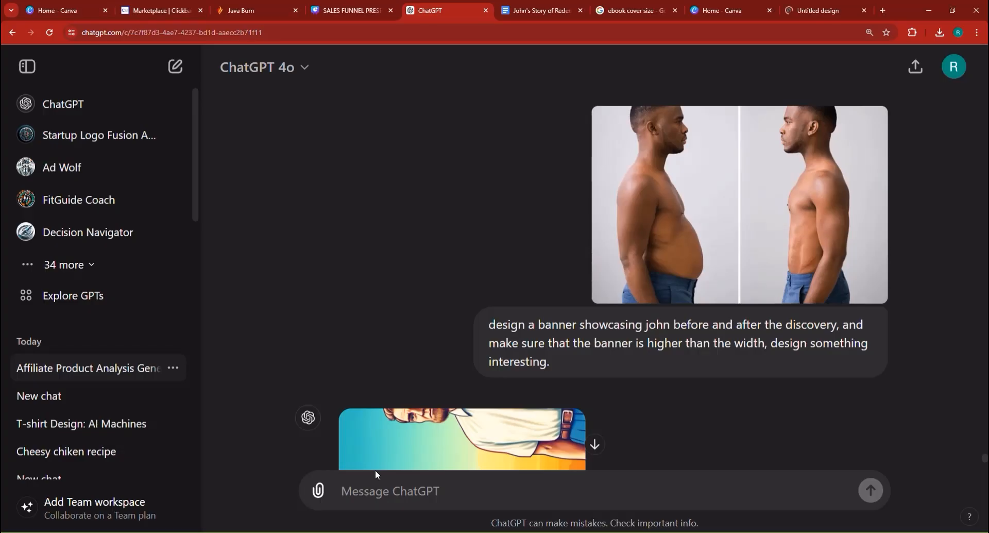
{"action": "scroll", "coordinate": [445, 387], "scroll_direction": "down", "scroll_amount": 6}
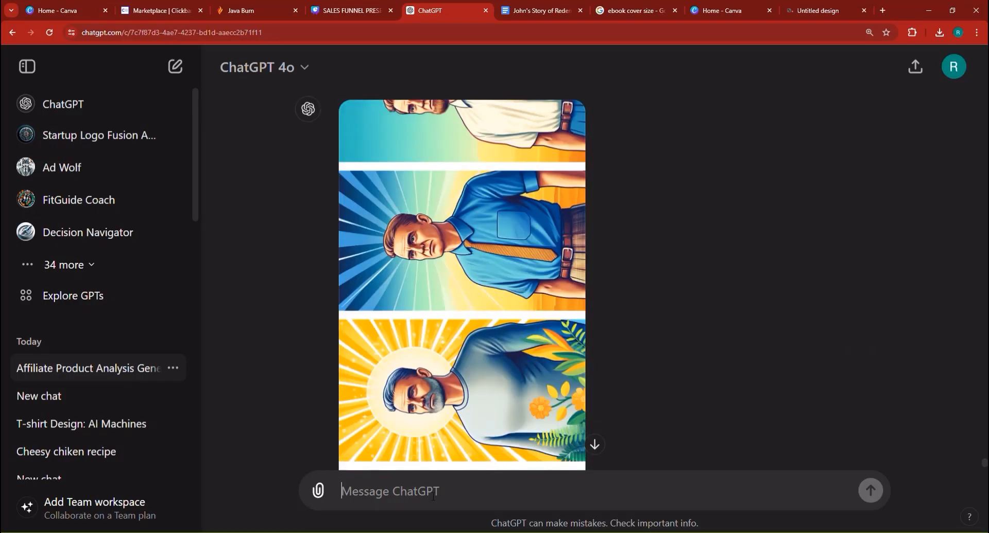
{"action": "type", "text": "generat"}
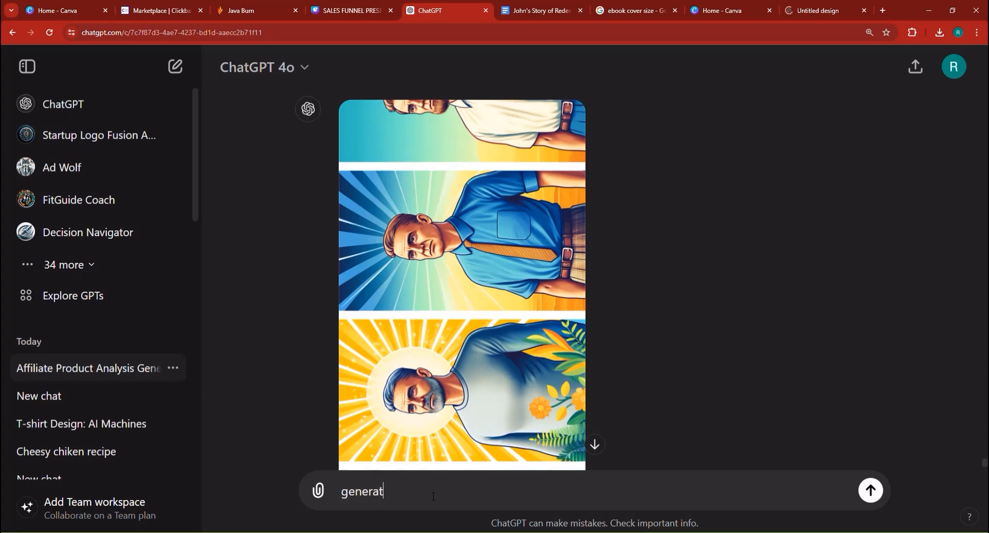
{"action": "type", "text": "e a realisti"}
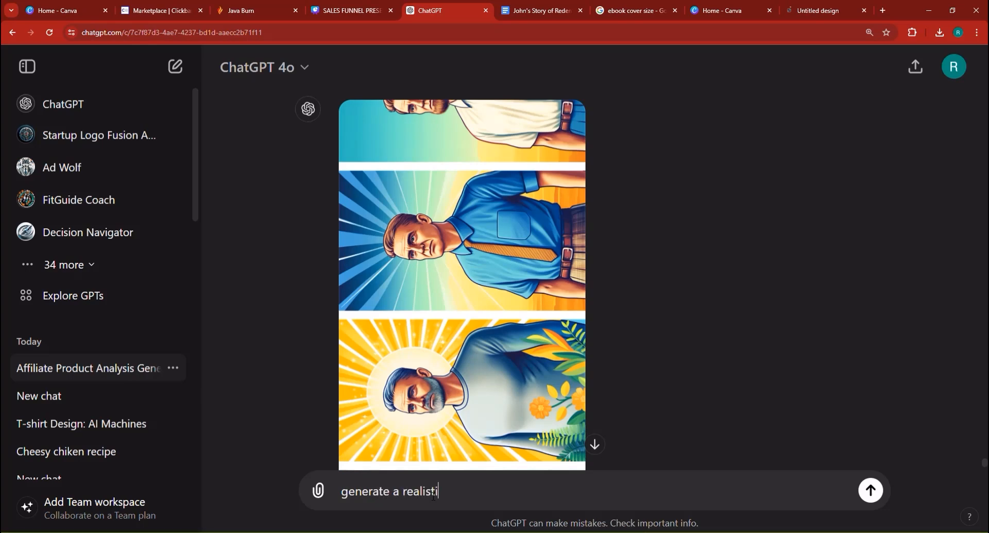
{"action": "type", "text": "c picture an,d"}
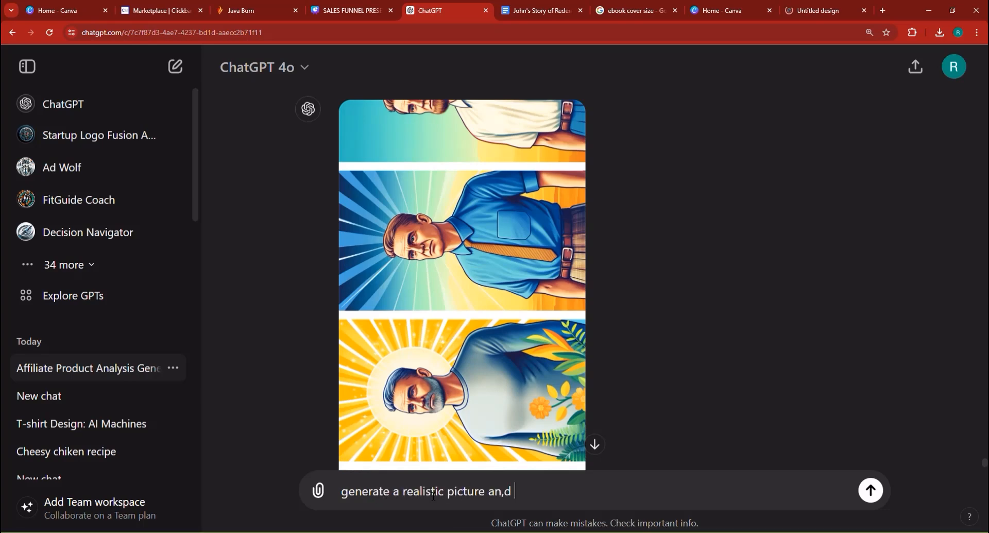
{"action": "key", "text": "BackSpace"}
{"action": "key", "text": "BackSpace"}
{"action": "key", "text": "BackSpace"}
{"action": "type", "text": "d p"}
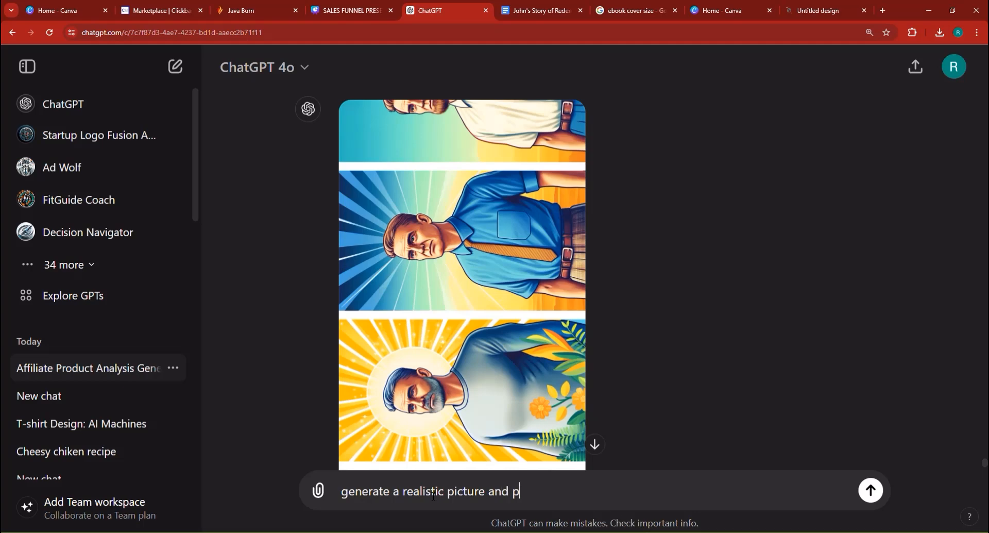
{"action": "type", "text": "lease it should"}
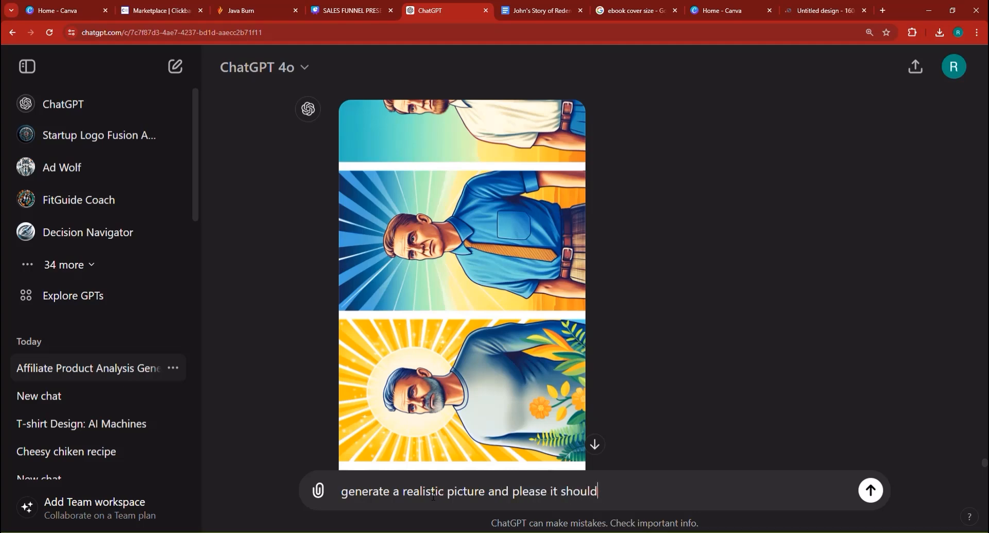
Complete the follow-up prompt with "viewed normally like this picture" and attach the copied before-and-after picture.
{"action": "type", "text": " biewz"}
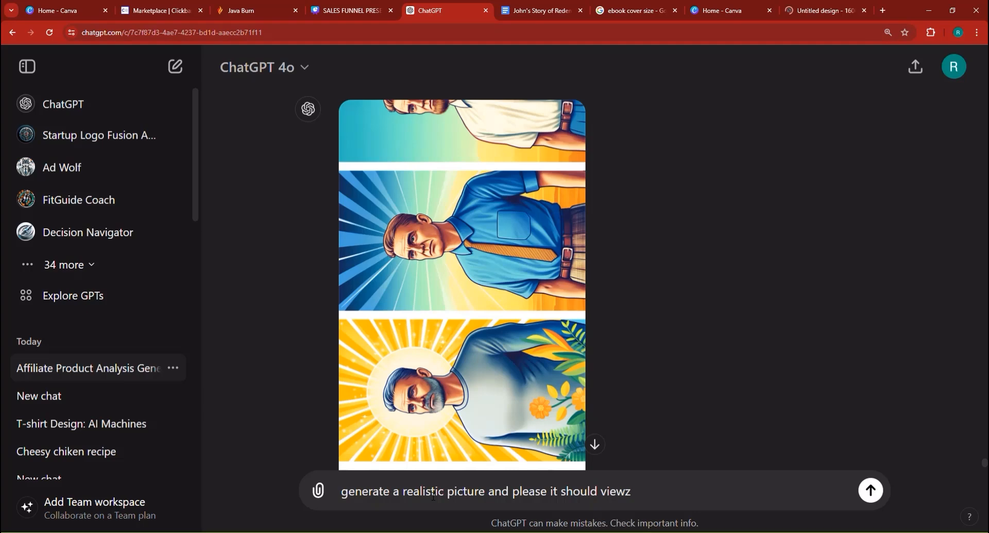
{"action": "type", "text": "ered"}
{"action": "key", "text": "BackSpace"}
{"action": "type", "text": "d "}
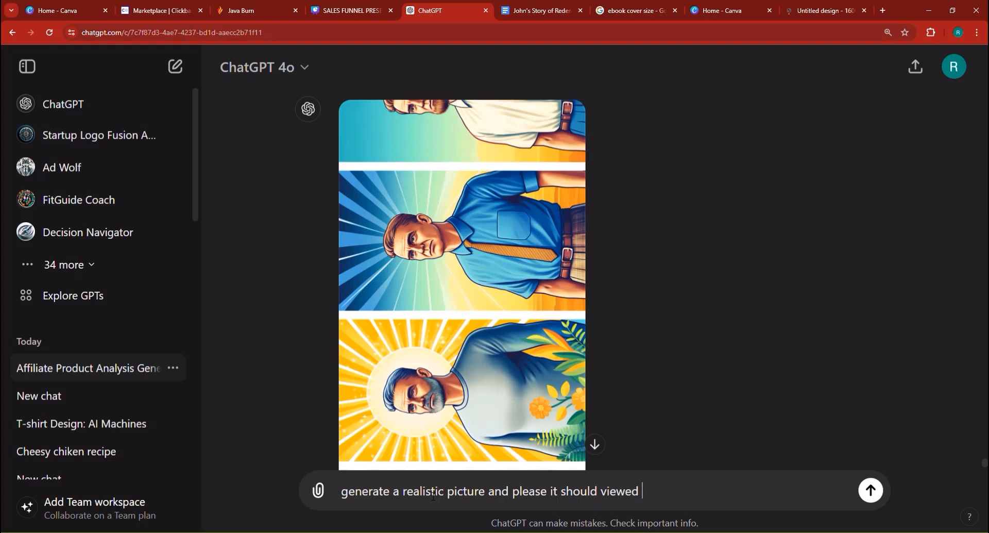
{"action": "type", "text": "normally l"}
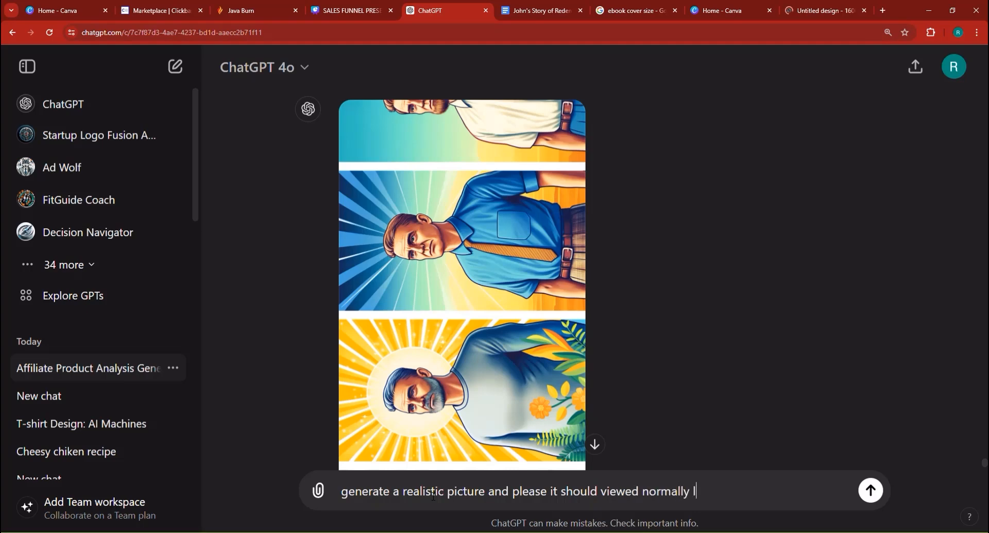
{"action": "type", "text": "ike this picture"}
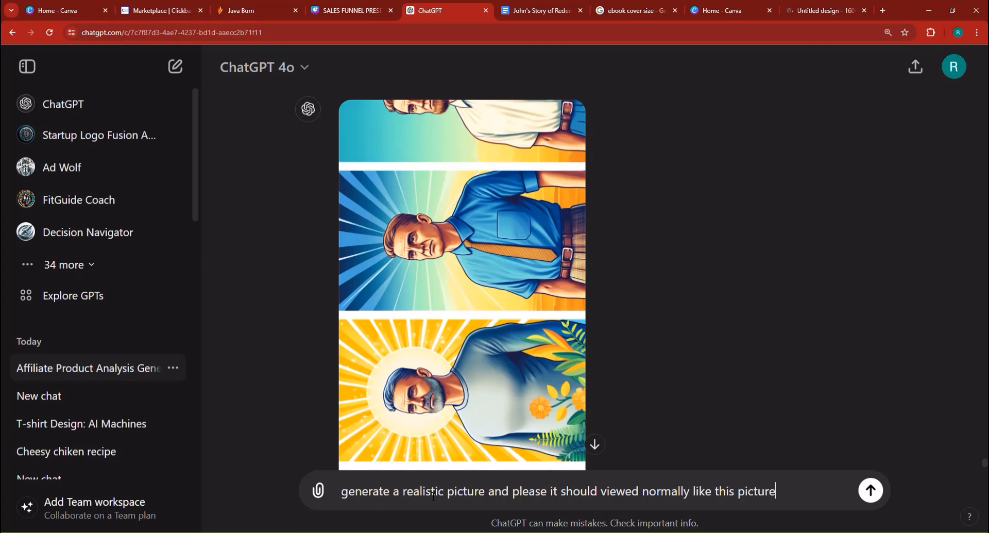
{"action": "key", "text": "ctrl+v"}
{"action": "key", "text": "shift+Return"}
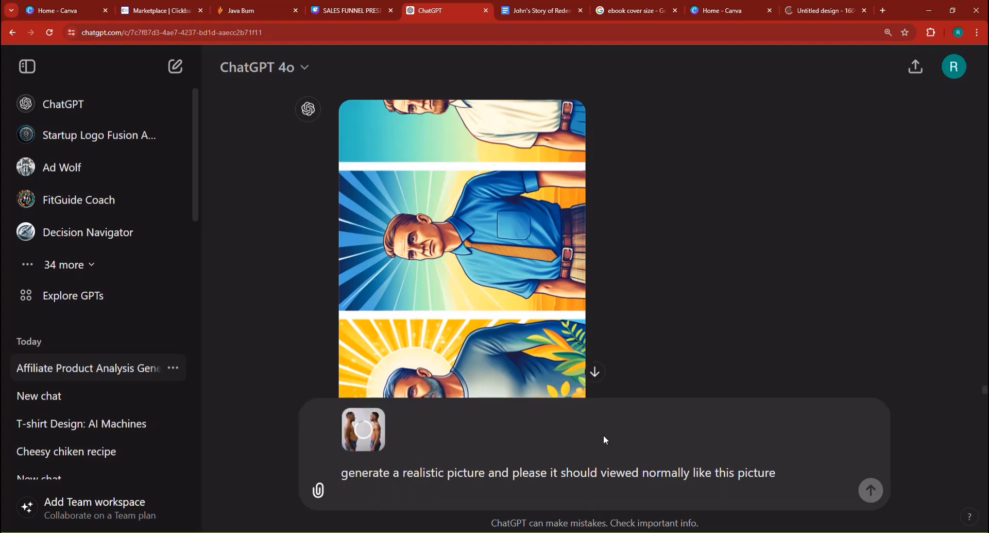
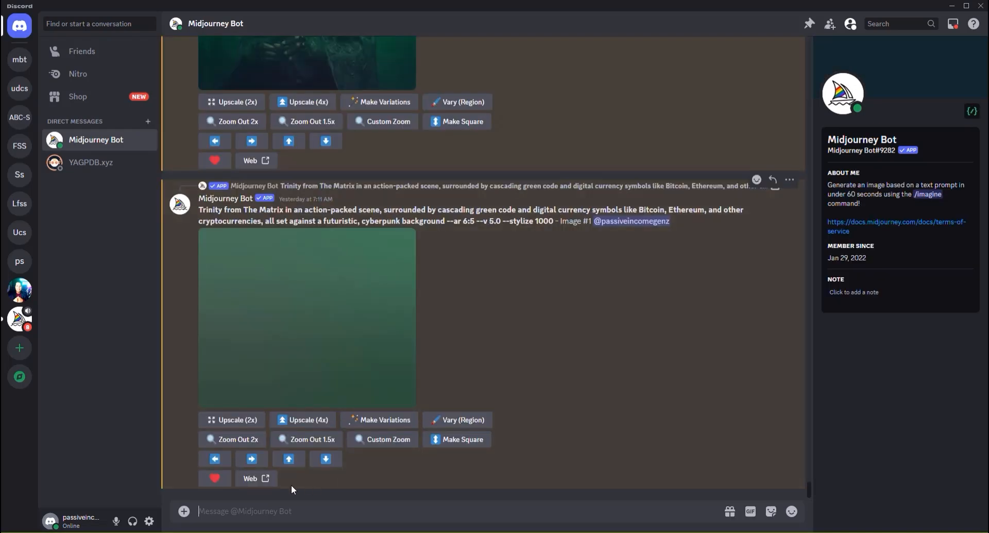
Start the /describe command in Discord's Midjourney Bot conversation.
{"action": "left_click", "coordinate": [252, 511]}
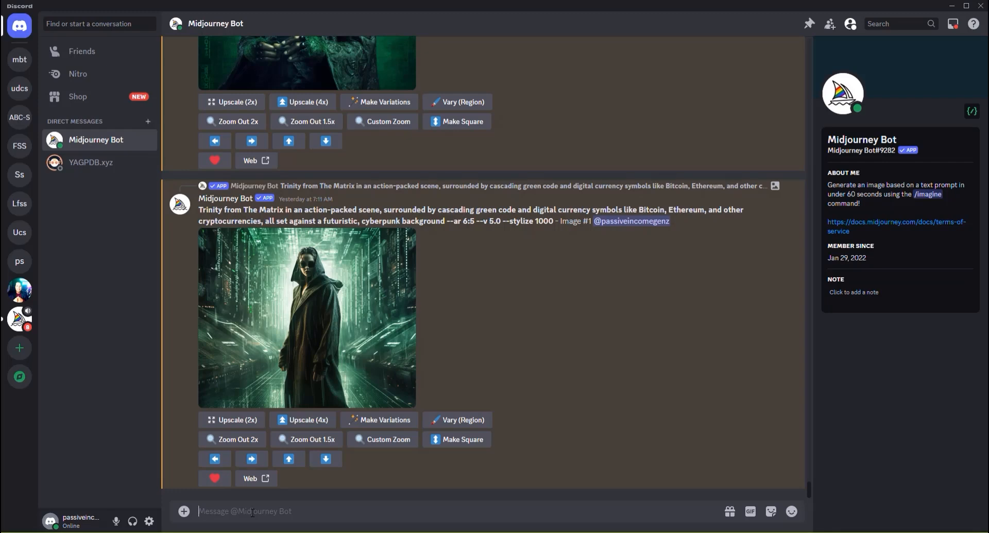
{"action": "type", "text": "/"}
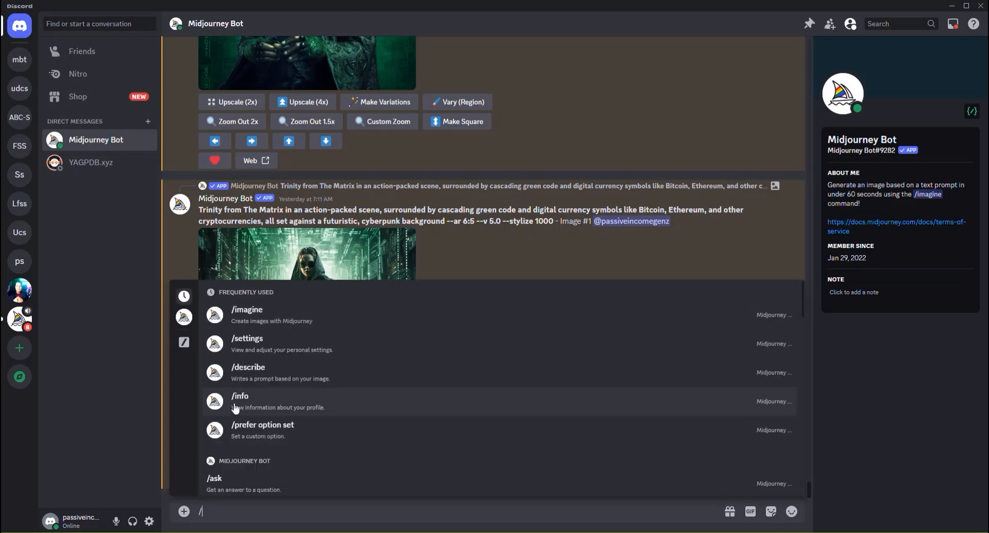
{"action": "left_click", "coordinate": [246, 383]}
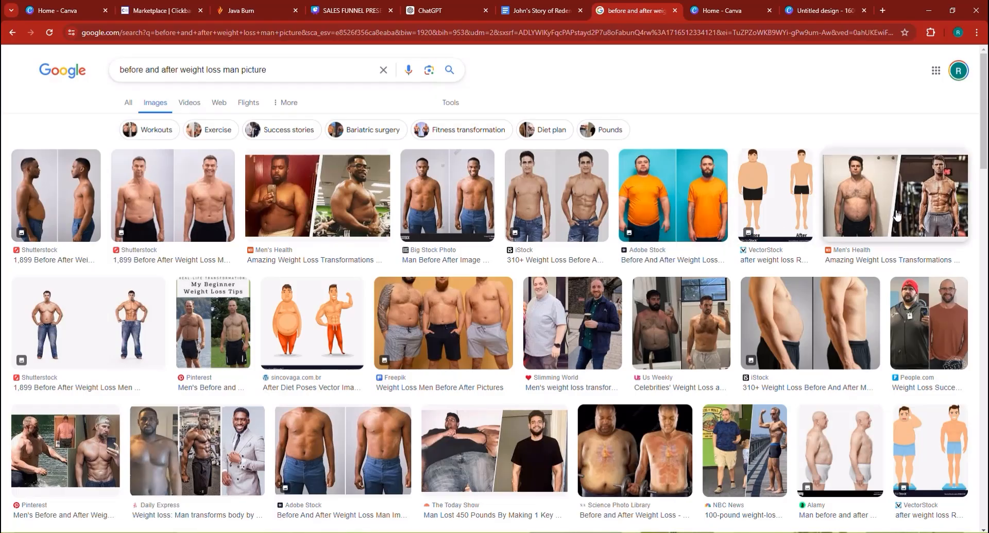
Preview the Men's Health transformation photo in Google Images, then save The Healthy's before-and-after weight-loss photo to the computer.
{"action": "left_click", "coordinate": [886, 224]}
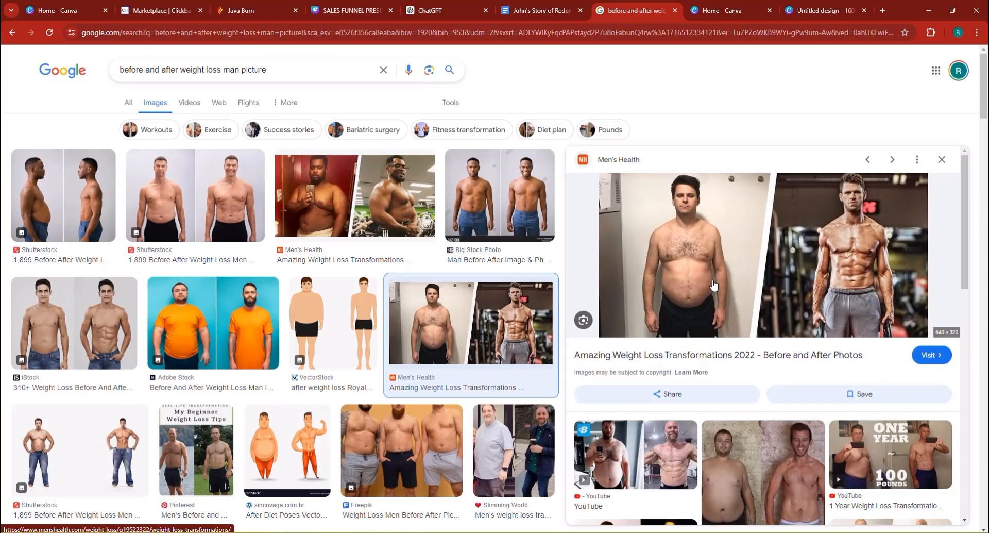
{"action": "left_click", "coordinate": [776, 472]}
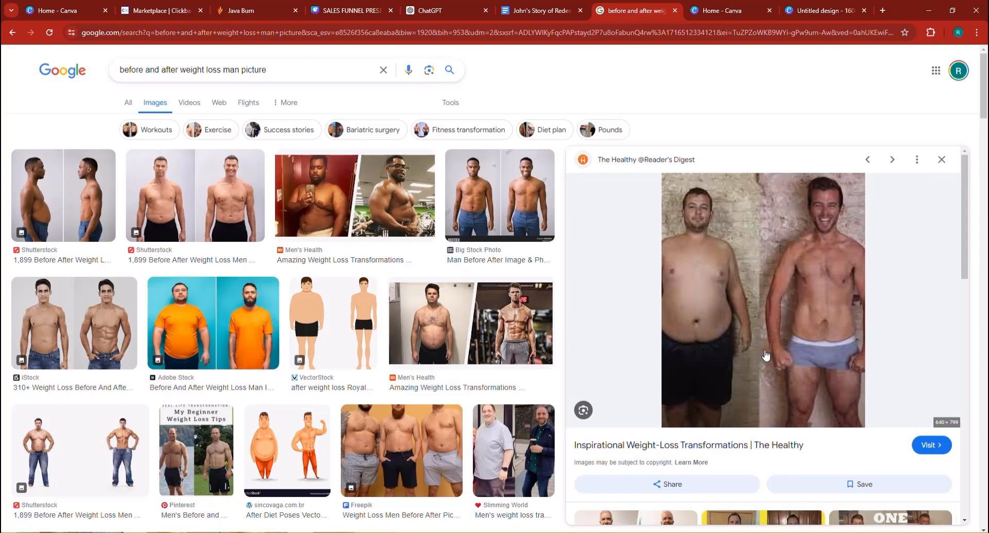
{"action": "right_click", "coordinate": [757, 317]}
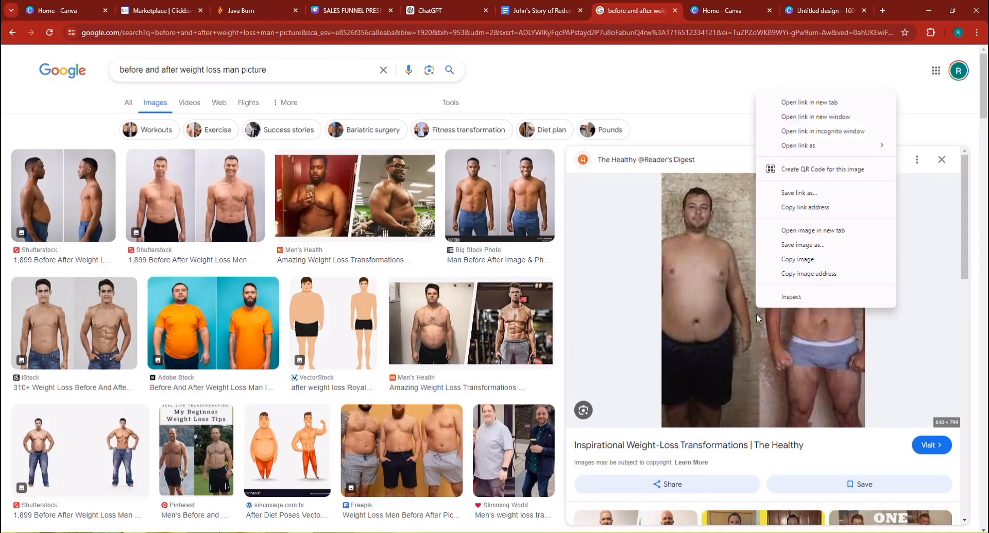
{"action": "left_click", "coordinate": [803, 244]}
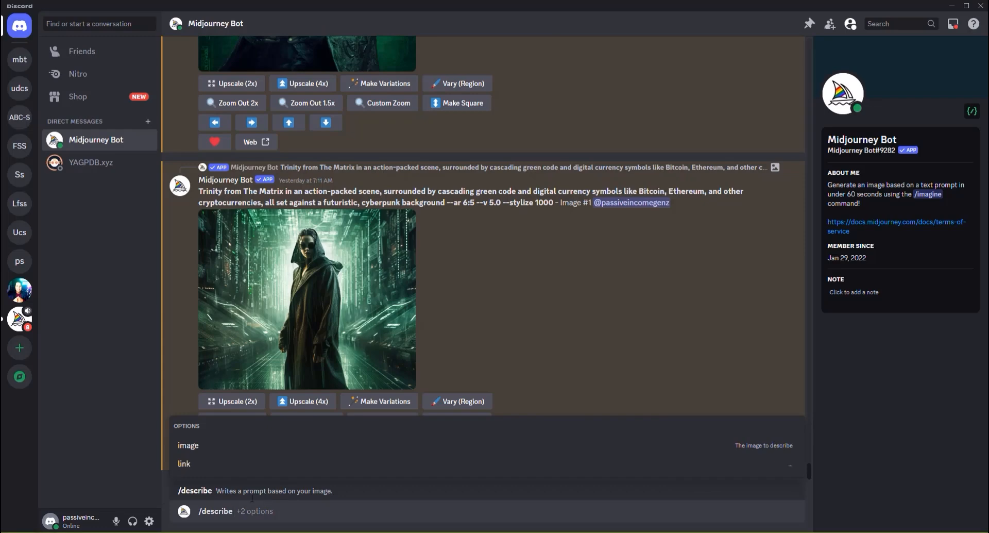
Attach the "john before and after" image to Midjourney's /describe command in Discord and submit it.
{"action": "left_click", "coordinate": [206, 447]}
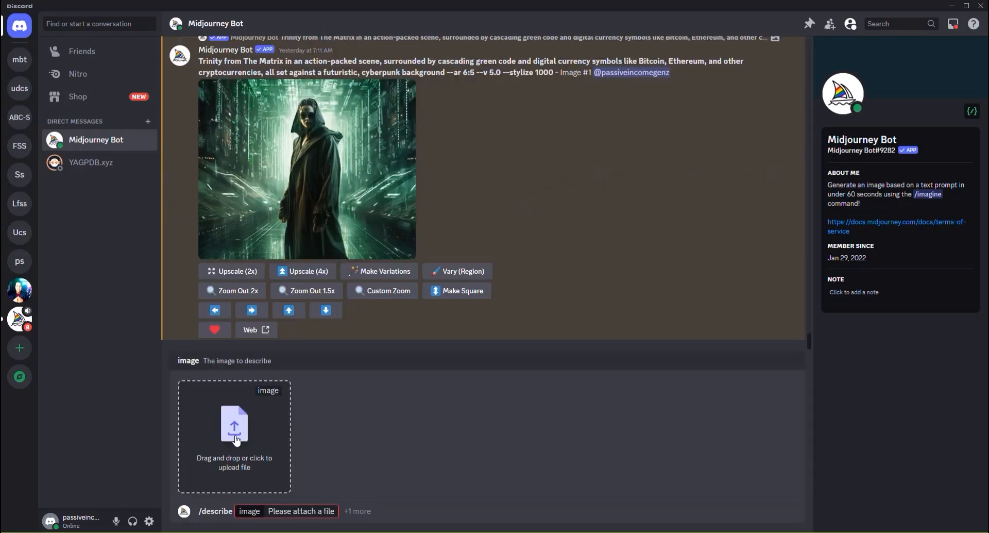
{"action": "left_click", "coordinate": [236, 440]}
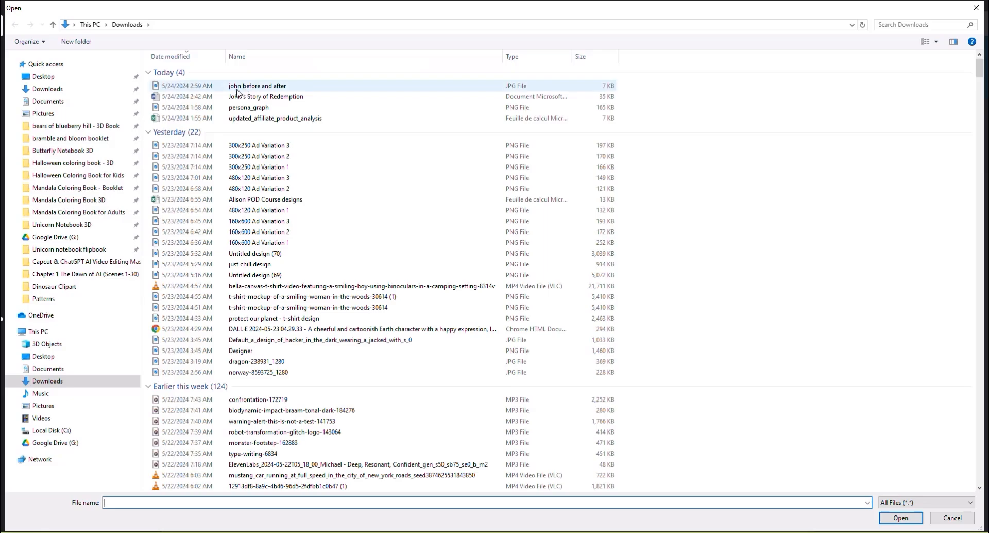
{"action": "left_click", "coordinate": [239, 91]}
{"action": "double_click", "coordinate": [239, 89]}
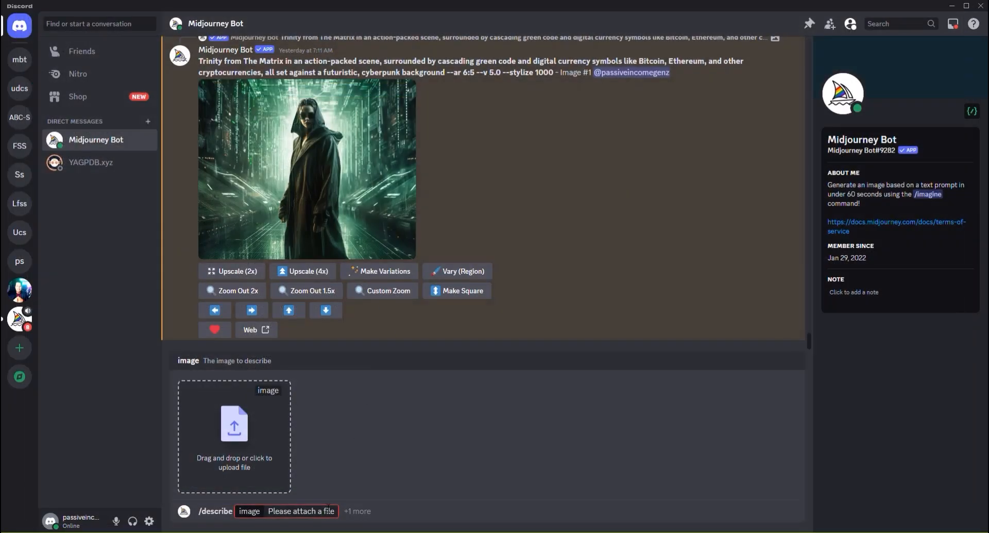
{"action": "key", "text": "Return"}
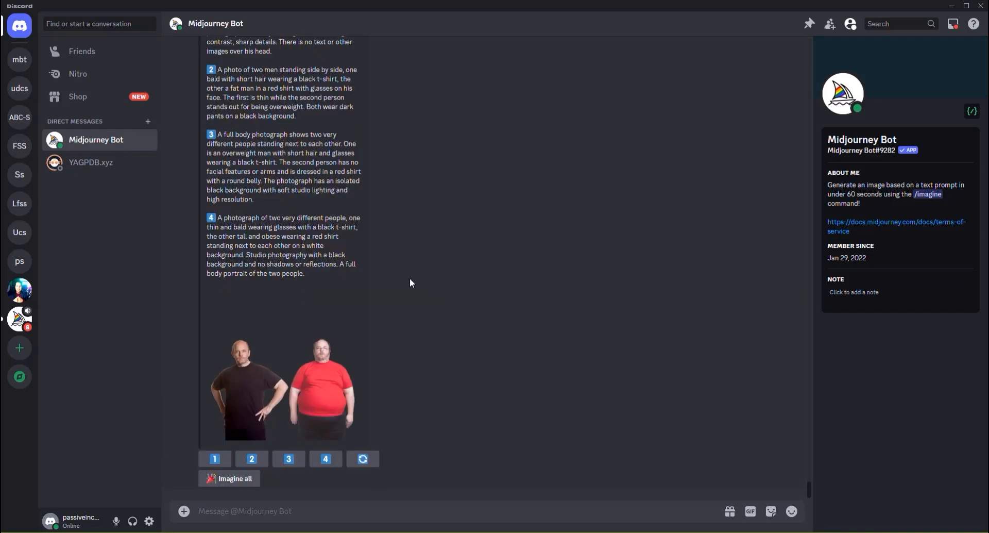
Copy the first description Midjourney wrote for the image and paste it as the prompt of a new /imagine command.
{"action": "scroll", "coordinate": [409, 278], "scroll_direction": "up", "scroll_amount": 2}
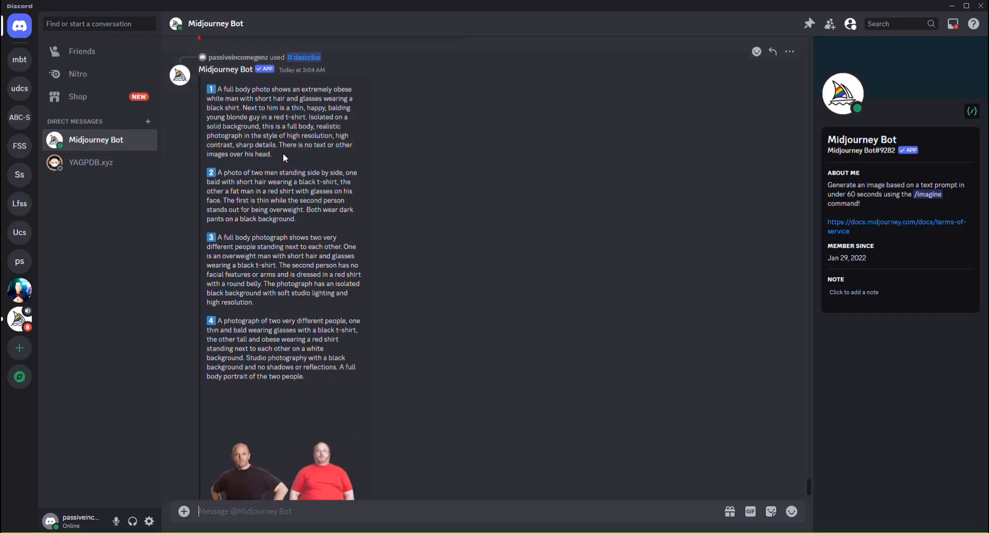
{"action": "left_click_drag", "start_coordinate": [284, 156], "coordinate": [217, 89]}
{"action": "key", "text": "ctrl+c"}
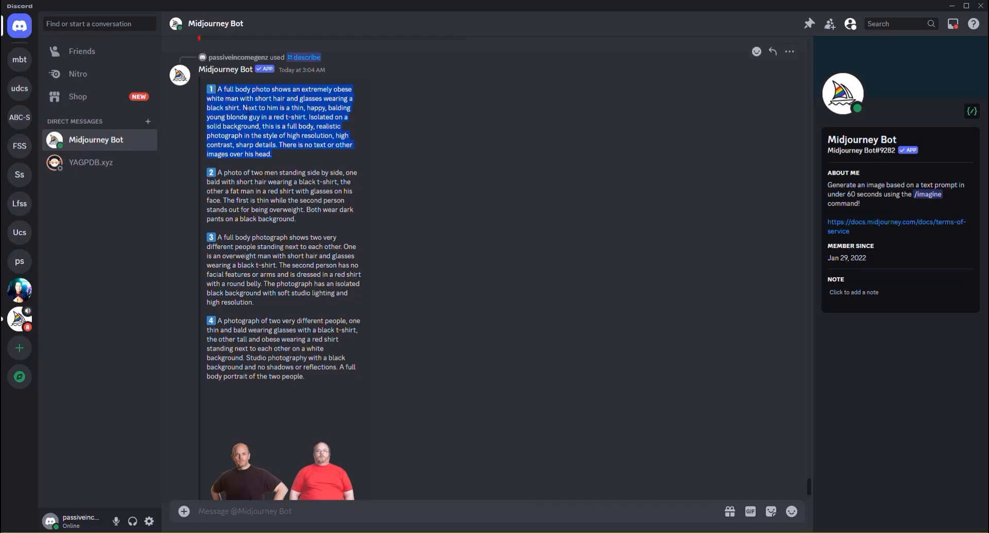
{"action": "scroll", "coordinate": [354, 453], "scroll_direction": "down", "scroll_amount": 2}
{"action": "left_click", "coordinate": [303, 512]}
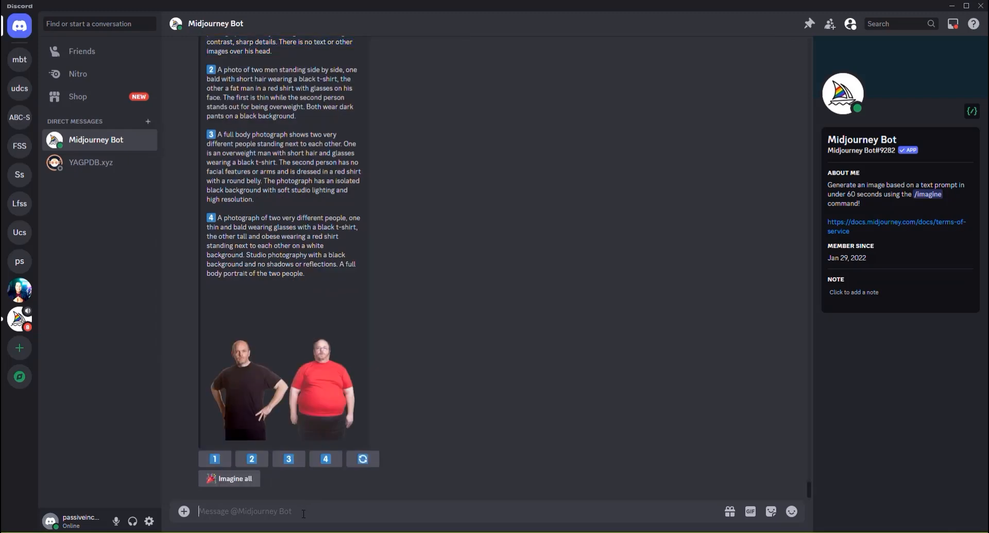
{"action": "type", "text": "/"}
{"action": "left_click", "coordinate": [252, 313]}
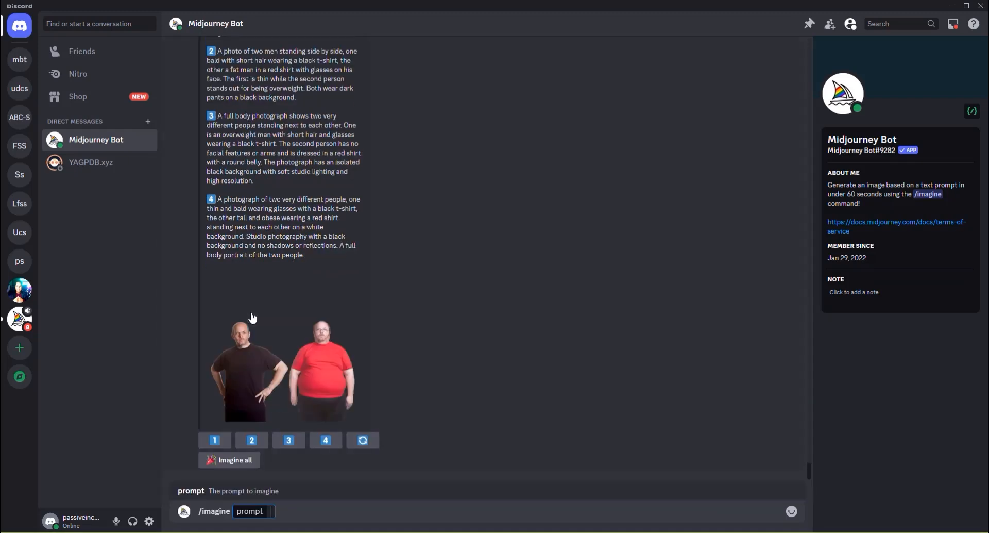
{"action": "key", "text": "ctrl+v"}
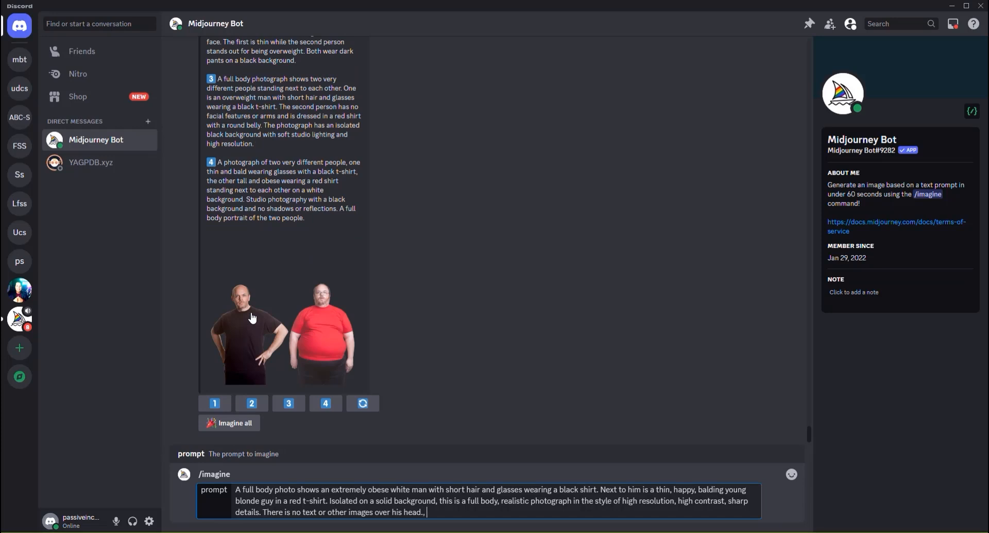
Append the aspect ratio "--ar 1600:2560" to the /imagine prompt and submit it.
{"action": "type", "text": "--"}
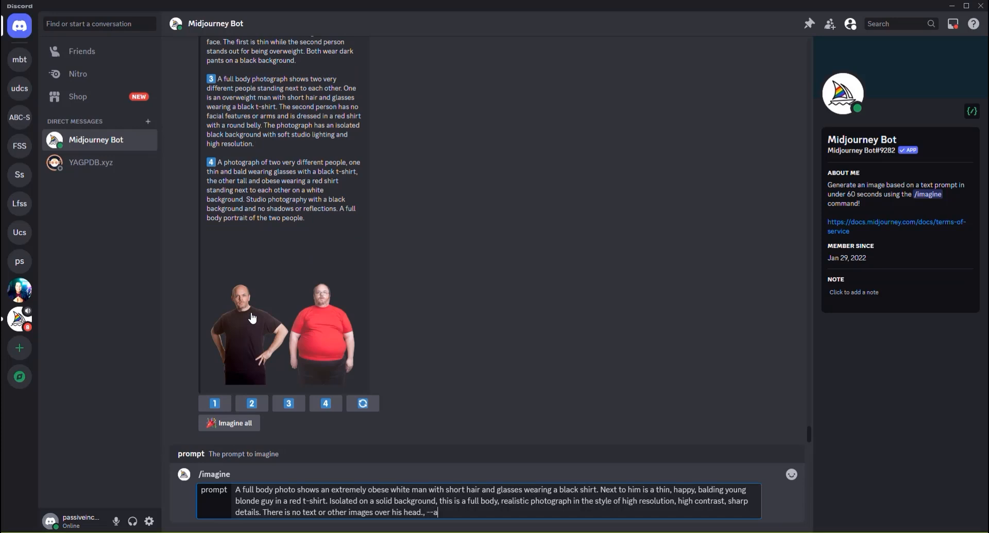
{"action": "type", "text": "ar 1600"}
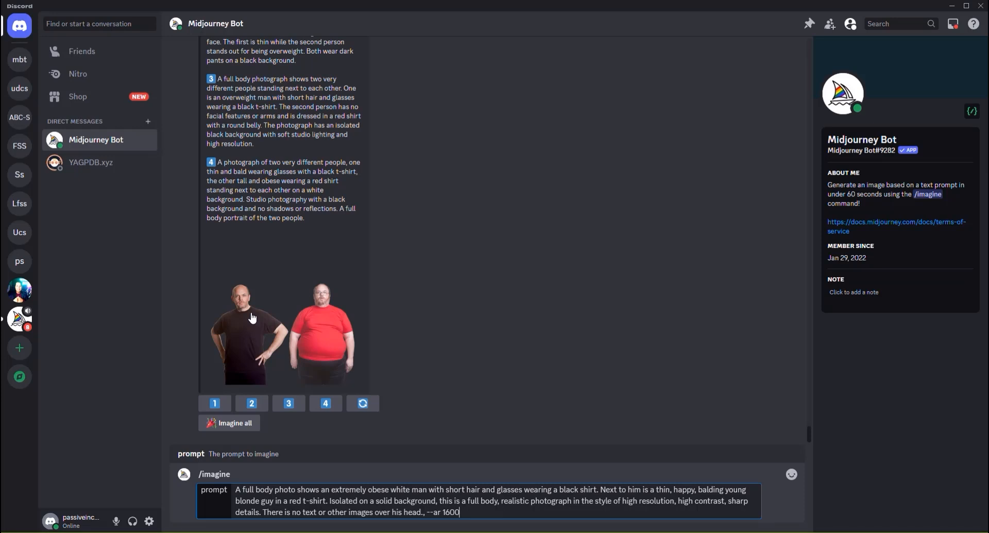
{"action": "type", "text": ":2560"}
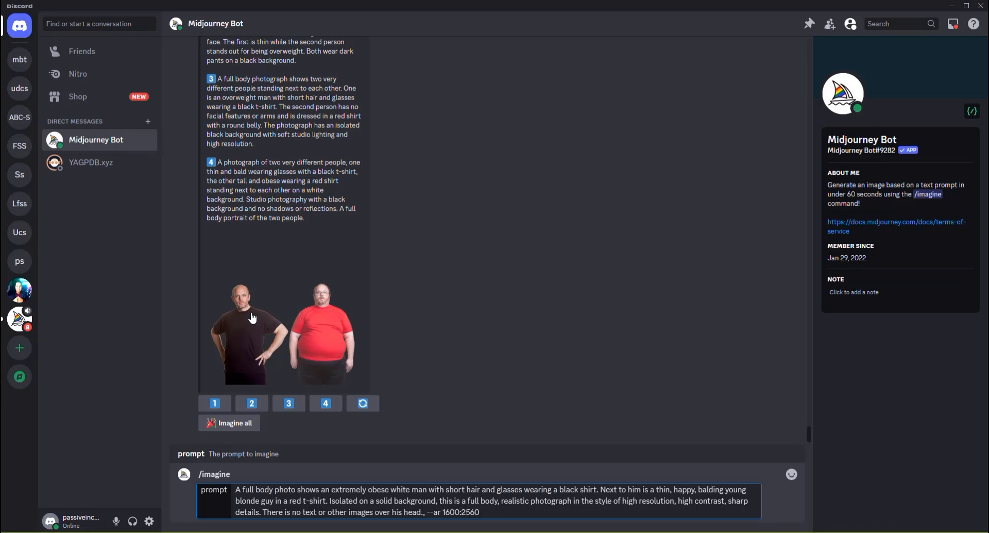
{"action": "key", "text": "Return"}
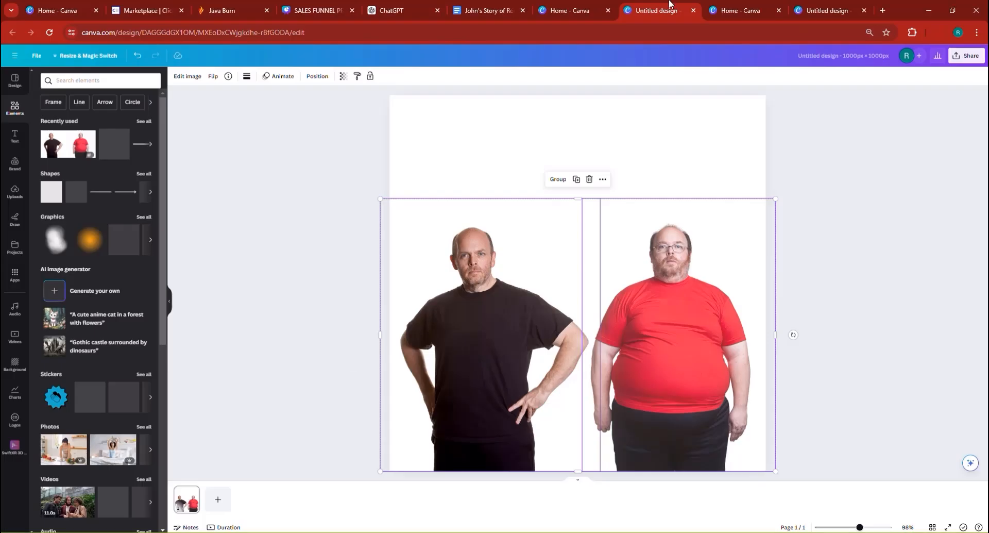
Open Leonardo.Ai in the Canva home tab, close the extra untitled Canva design, and launch the app's Image Generation tool.
{"action": "left_click", "coordinate": [742, 10]}
{"action": "left_click", "coordinate": [702, 31]}
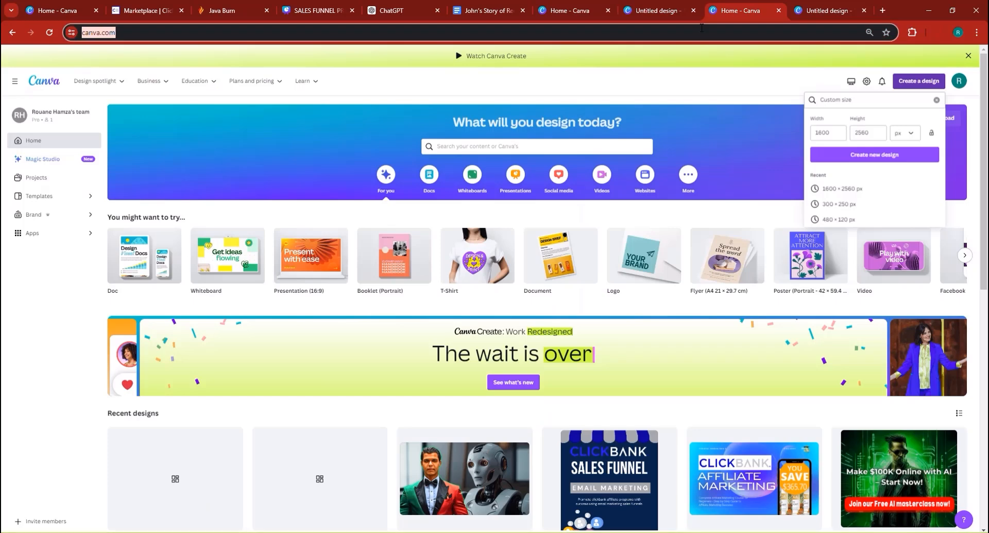
{"action": "type", "text": "le"}
{"action": "key", "text": "Return"}
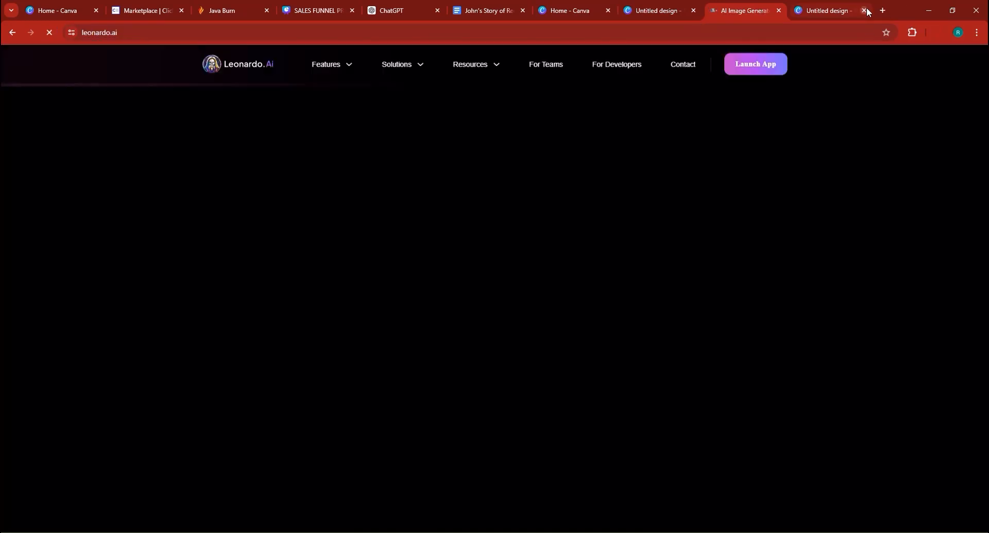
{"action": "left_click", "coordinate": [865, 11]}
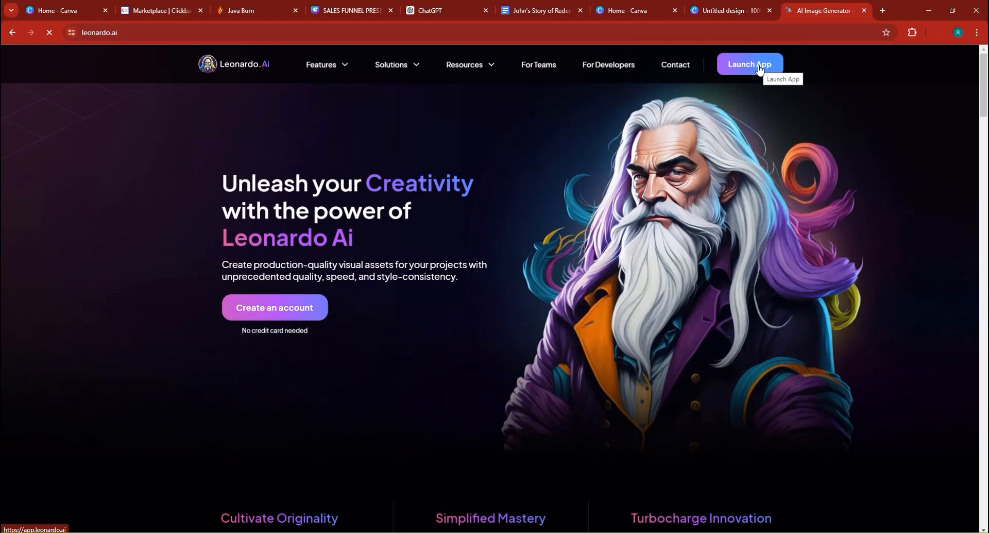
{"action": "left_click", "coordinate": [759, 70]}
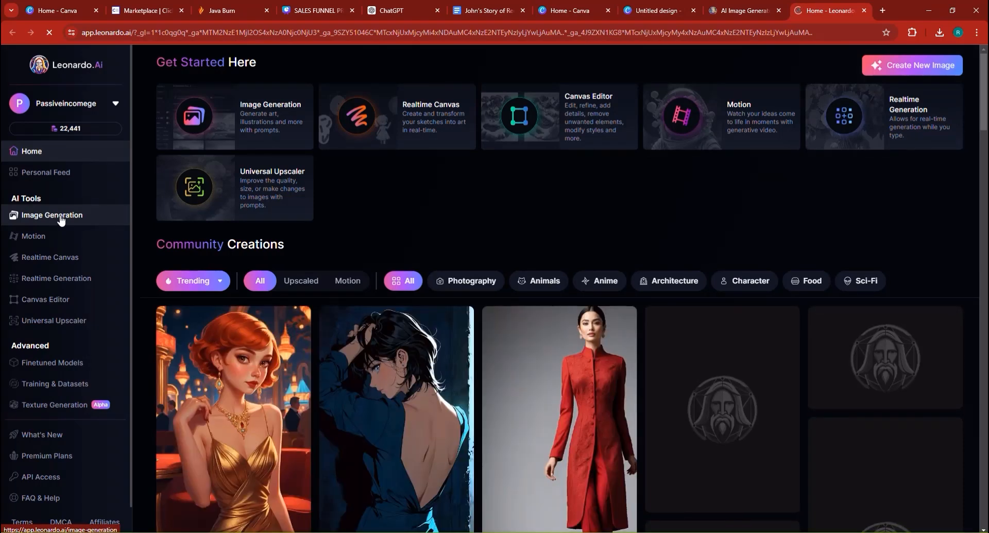
{"action": "left_click", "coordinate": [52, 215]}
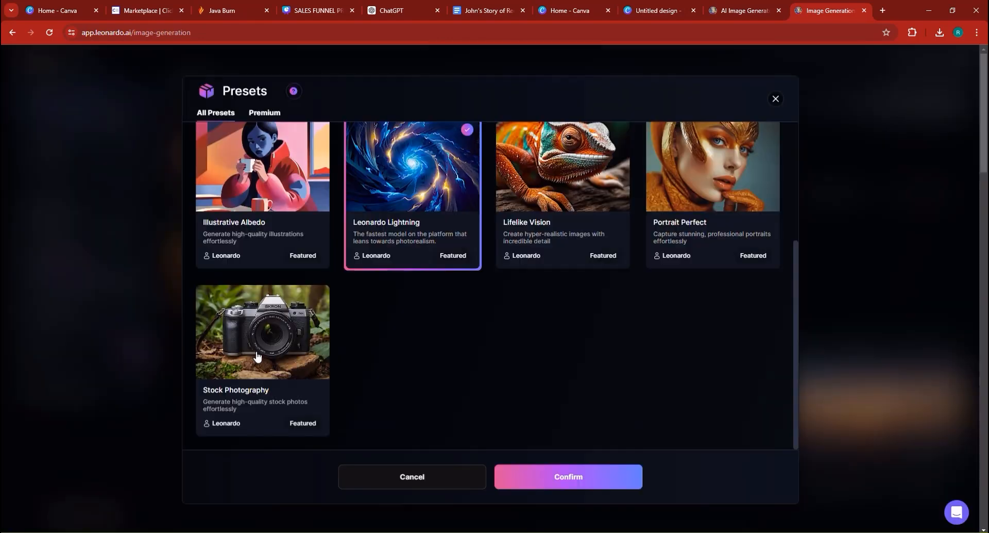
Choose the Stock Photography preset with Quality generation mode and open the additional image dimension options.
{"action": "left_click", "coordinate": [258, 354]}
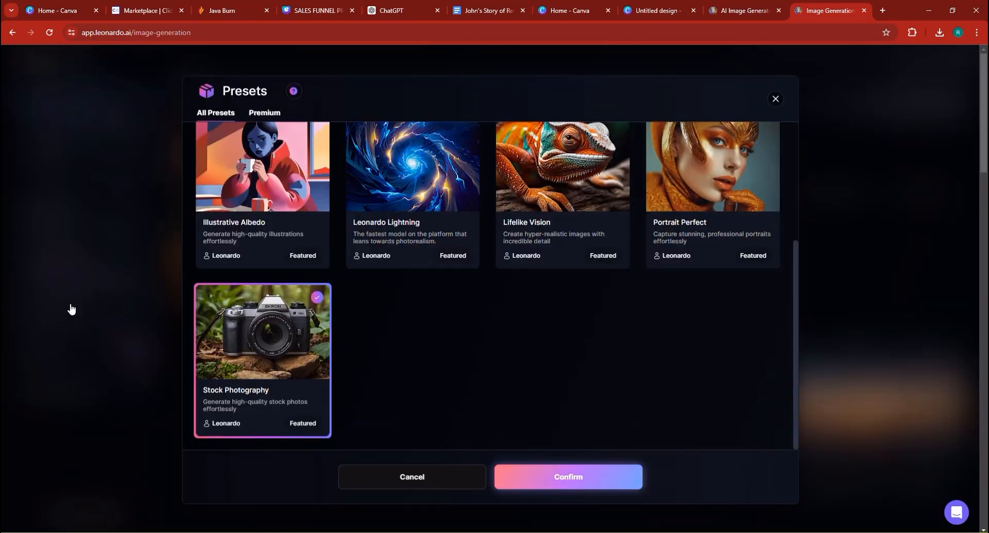
{"action": "left_click", "coordinate": [102, 293]}
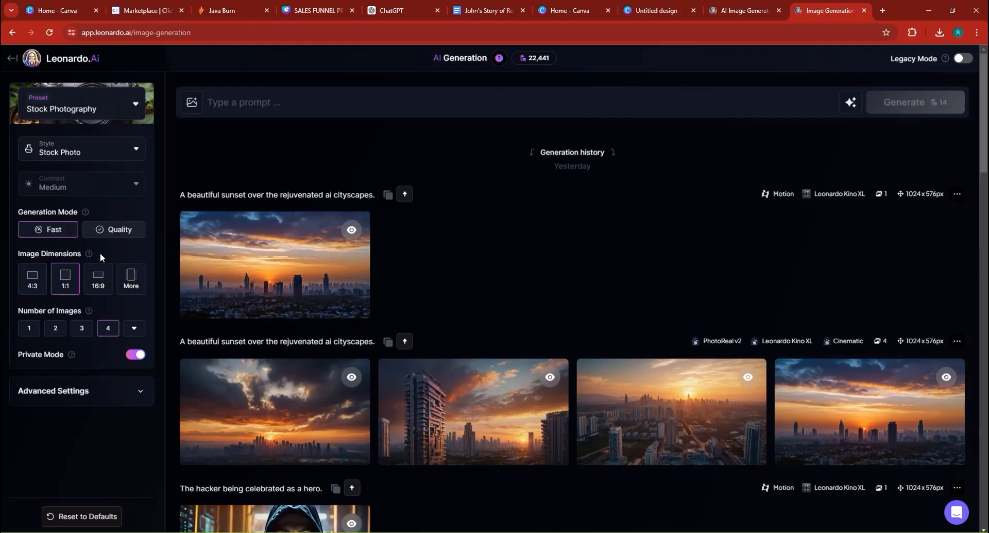
{"action": "left_click", "coordinate": [114, 229]}
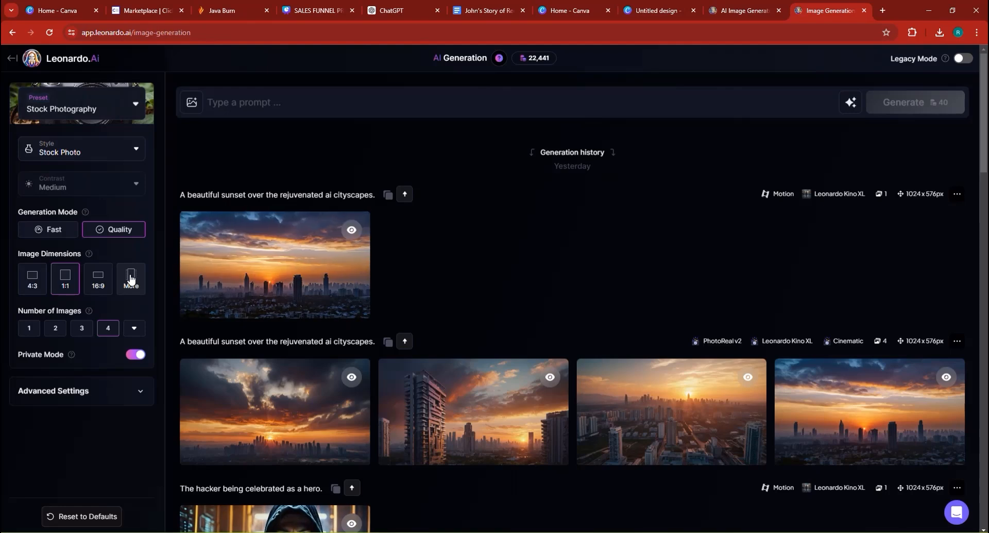
{"action": "left_click", "coordinate": [131, 279]}
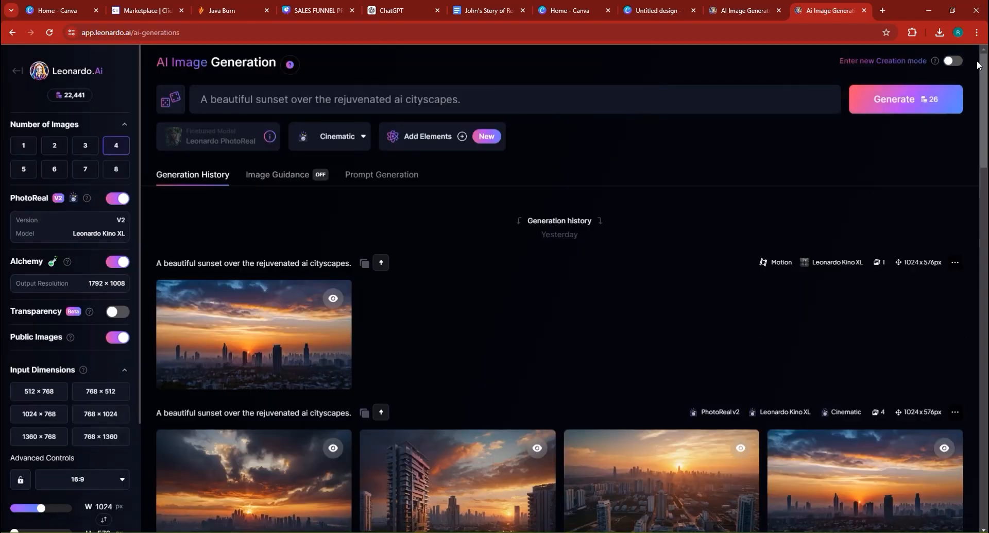
Try to set the image width to 1600 px in Leonardo.Ai's legacy generation settings.
{"action": "left_click", "coordinate": [98, 391]}
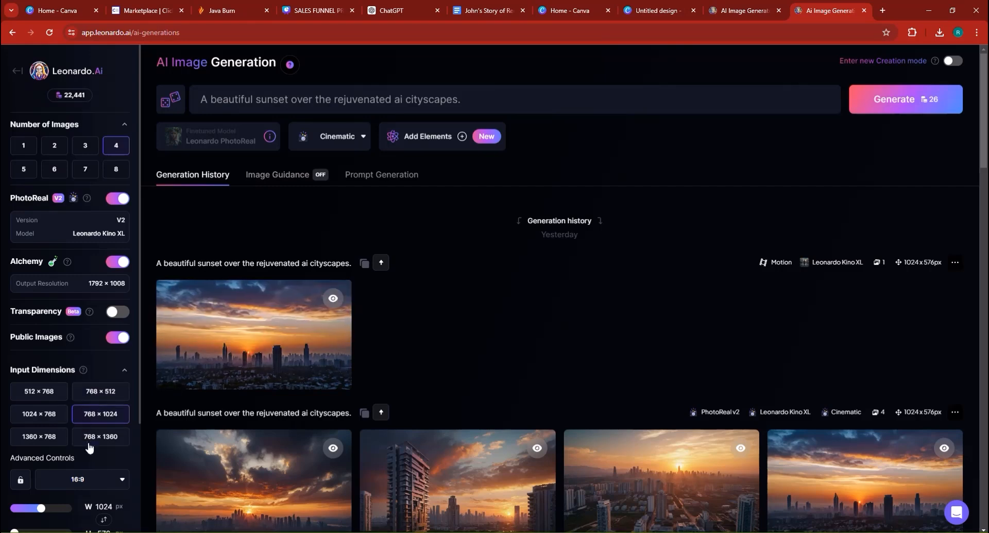
{"action": "scroll", "coordinate": [96, 484], "scroll_direction": "down", "scroll_amount": 1}
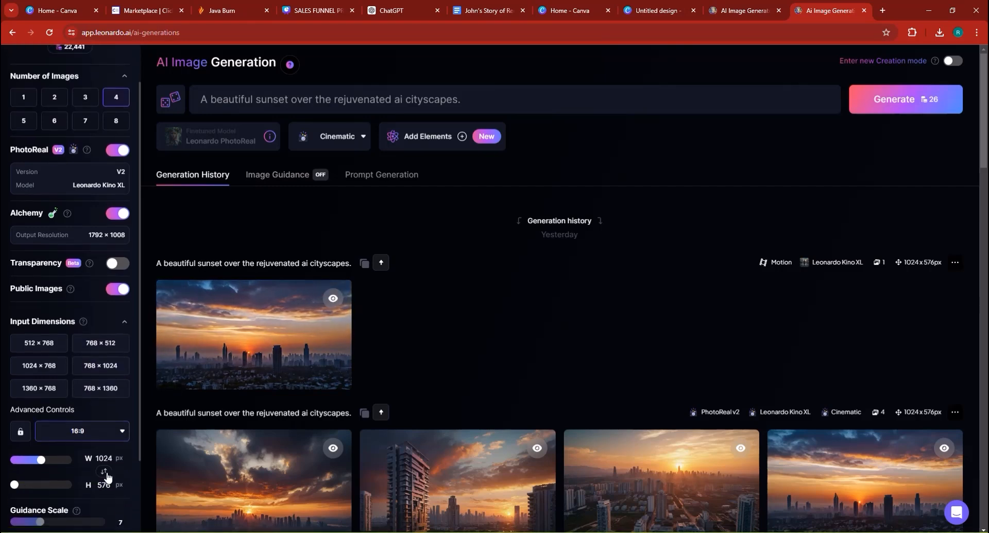
{"action": "double_click", "coordinate": [103, 455]}
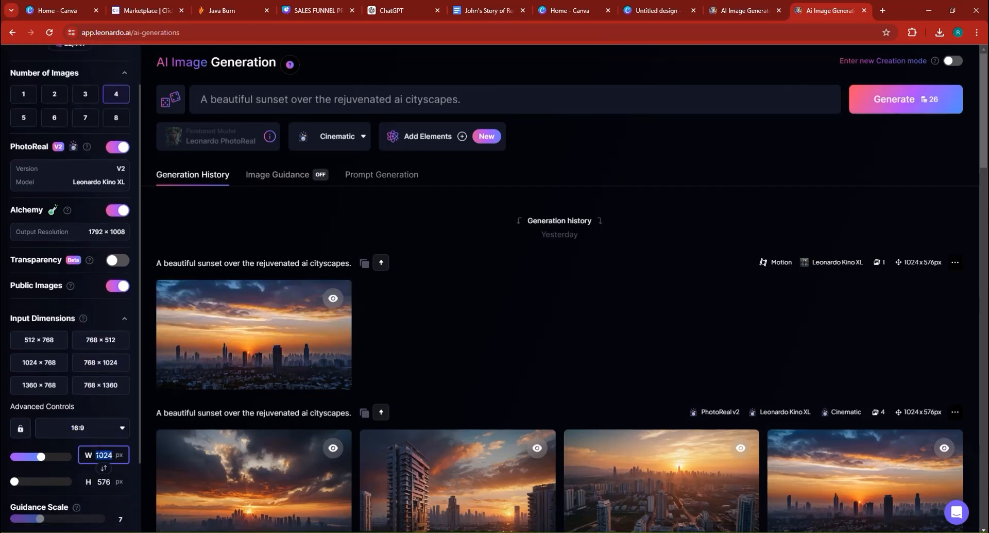
{"action": "type", "text": "1600"}
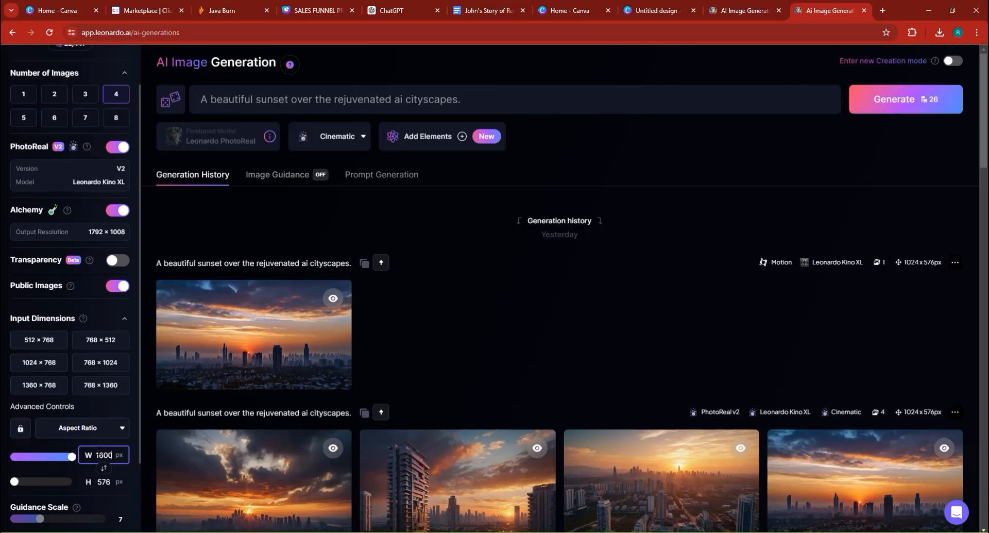
{"action": "key", "text": "Return"}
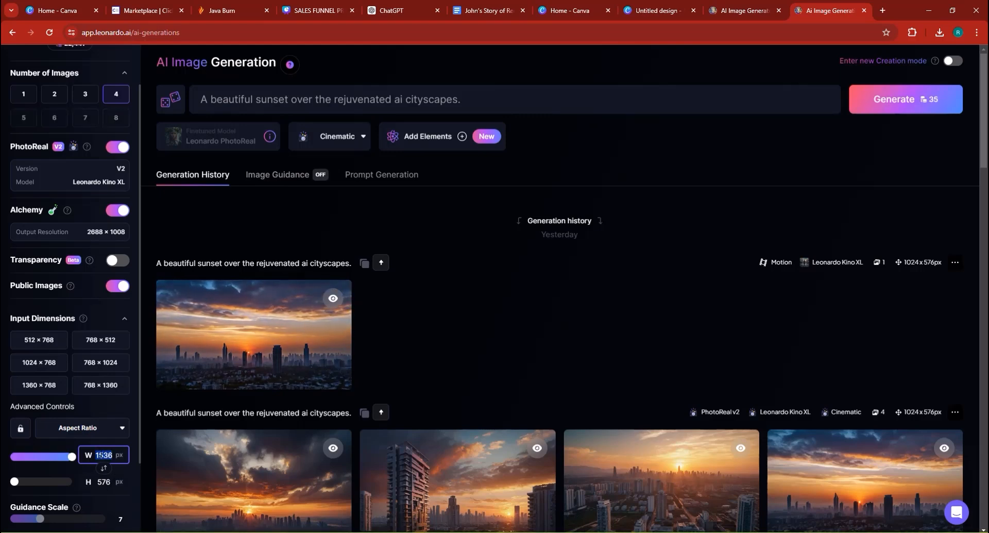
Set the input dimensions to 800 px wide and 1280 px high.
{"action": "type", "text": "80"}
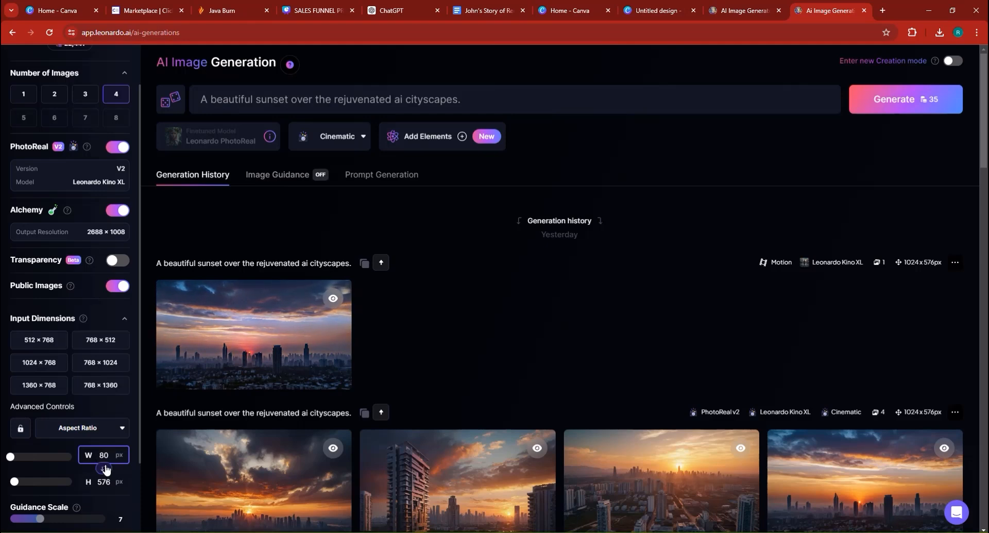
{"action": "type", "text": "0"}
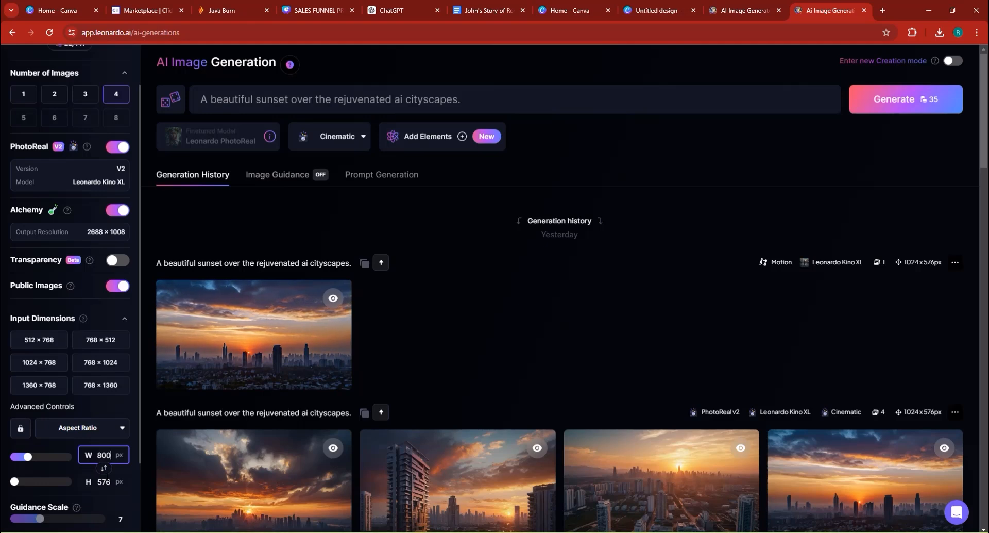
{"action": "key", "text": "Tab"}
{"action": "type", "text": "1280"}
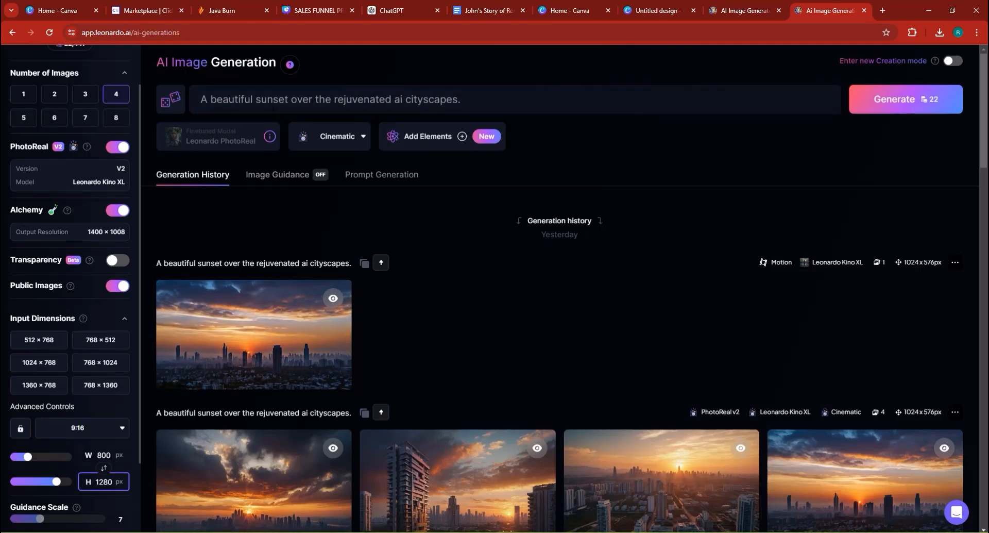
Replace the sunset prompt with the Midjourney description of the obese man beside a thin man in a red t-shirt, and generate the images.
{"action": "double_click", "coordinate": [273, 99]}
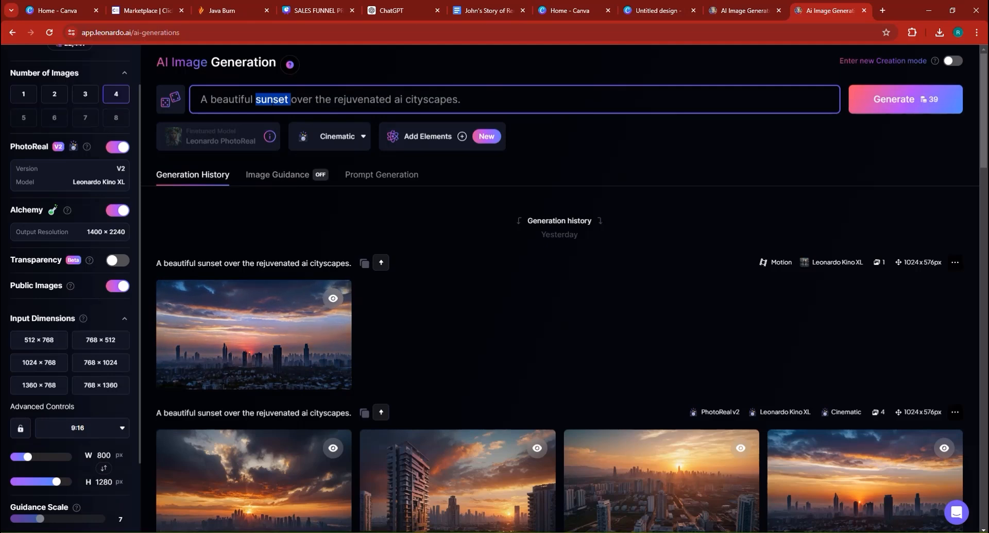
{"action": "key", "text": "ctrl+a"}
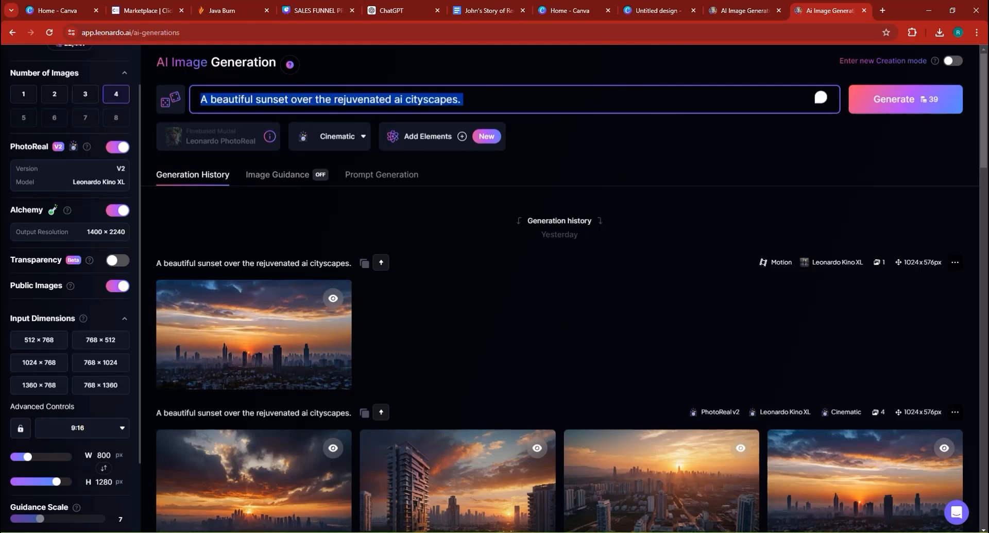
{"action": "type", "text": "A full body photo shows an extremely obese white man with short hair and glasses wearing a black shirt. Next to him is a thin, happy, balding young blonde guy in a red t-shirt. Isolated on a solid background, this is a full body, realistic photograph in the style of high resolution, high contrast, sharp details. There is no text or other images over his head."}
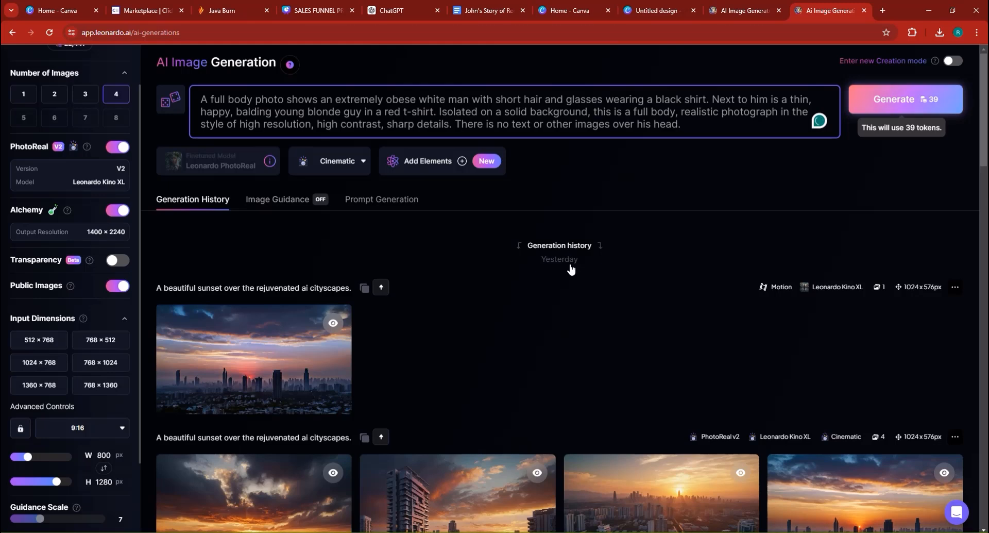
{"action": "key", "text": "Return"}
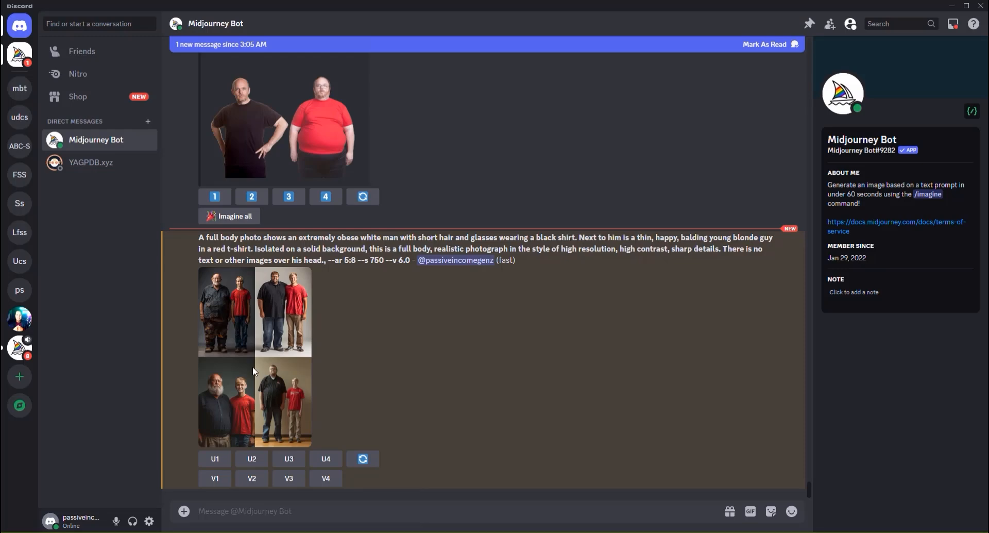
Switch to Discord and examine the enlarged grid of images Midjourney generated from the description.
{"action": "left_click", "coordinate": [251, 332]}
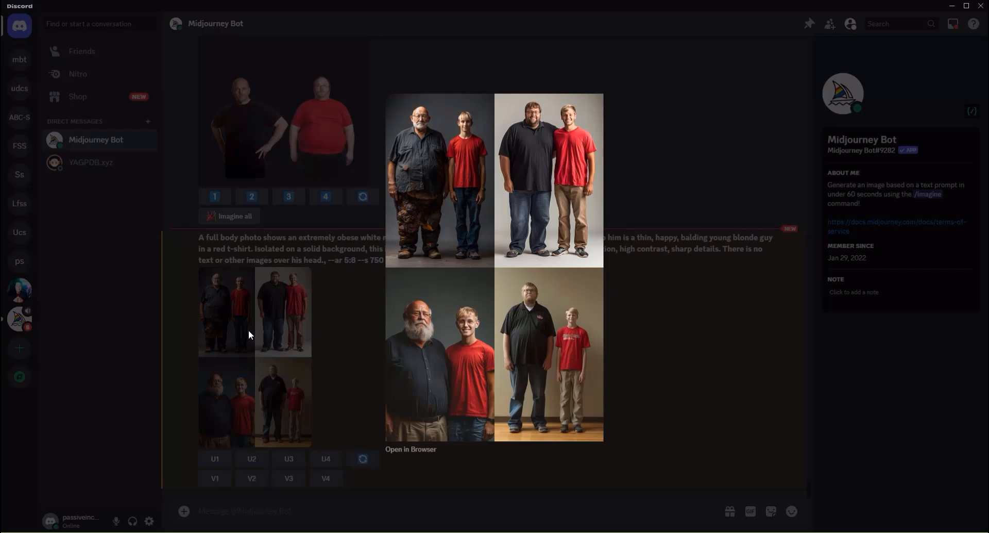
{"action": "left_click", "coordinate": [690, 317]}
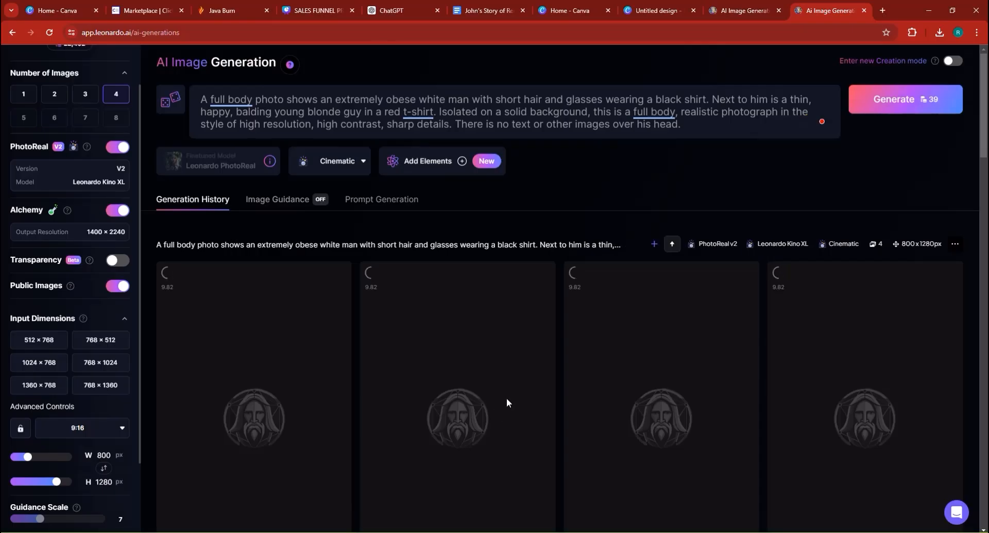
Insert the eBook title "From Despair to Triumph: John's Journey to Health and Happiness" from ChatGPT into the Google Docs document's name.
{"action": "left_click", "coordinate": [398, 9]}
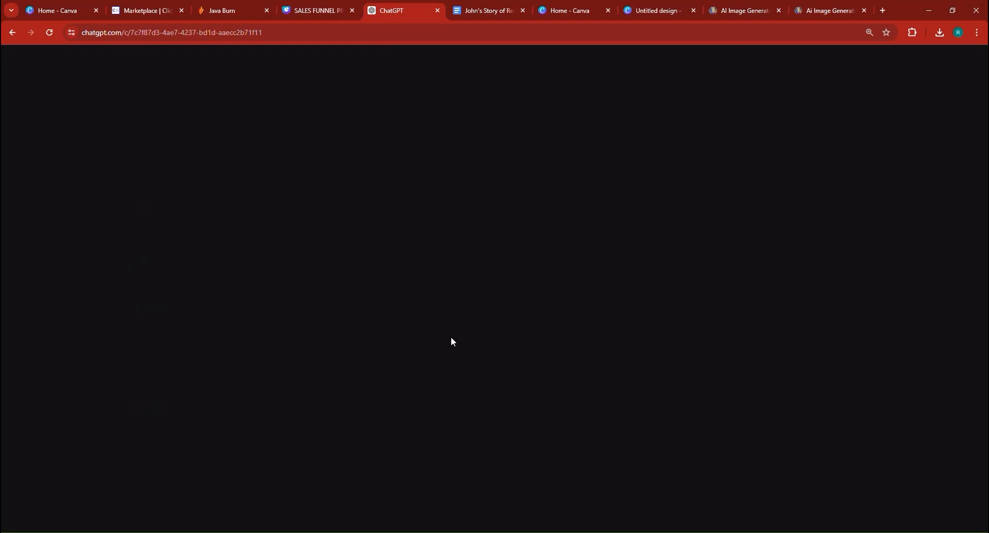
{"action": "key", "text": "ctrl+Tab"}
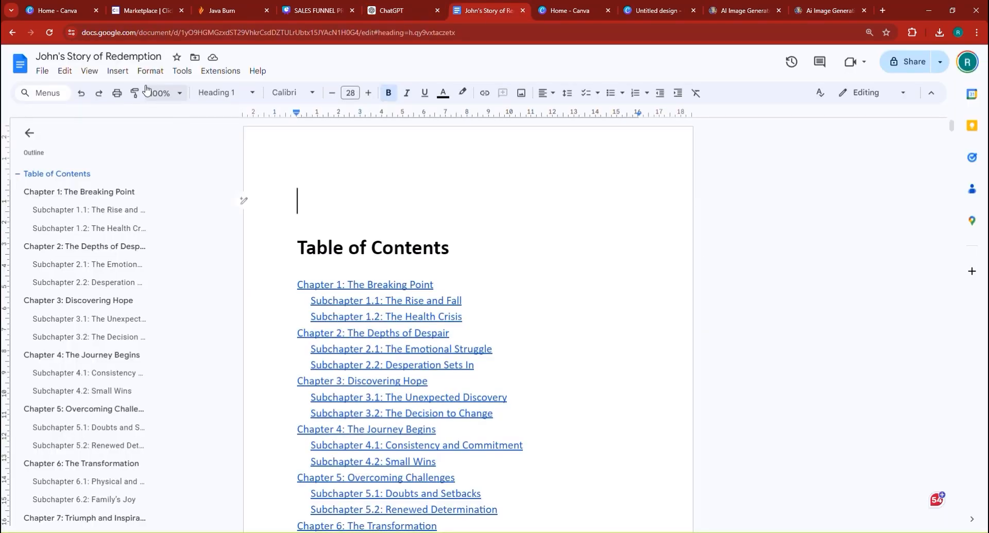
{"action": "left_click", "coordinate": [391, 7]}
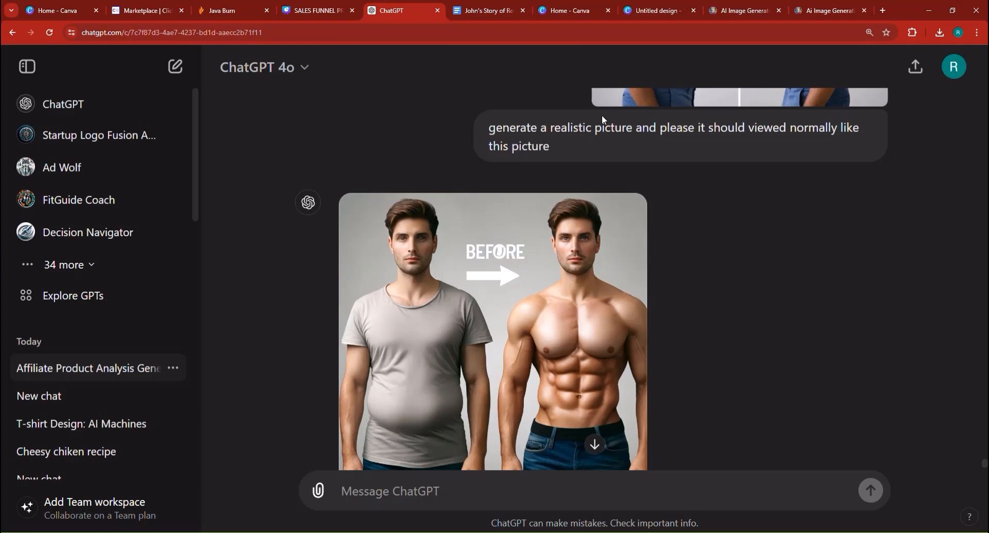
{"action": "left_click", "coordinate": [486, 10]}
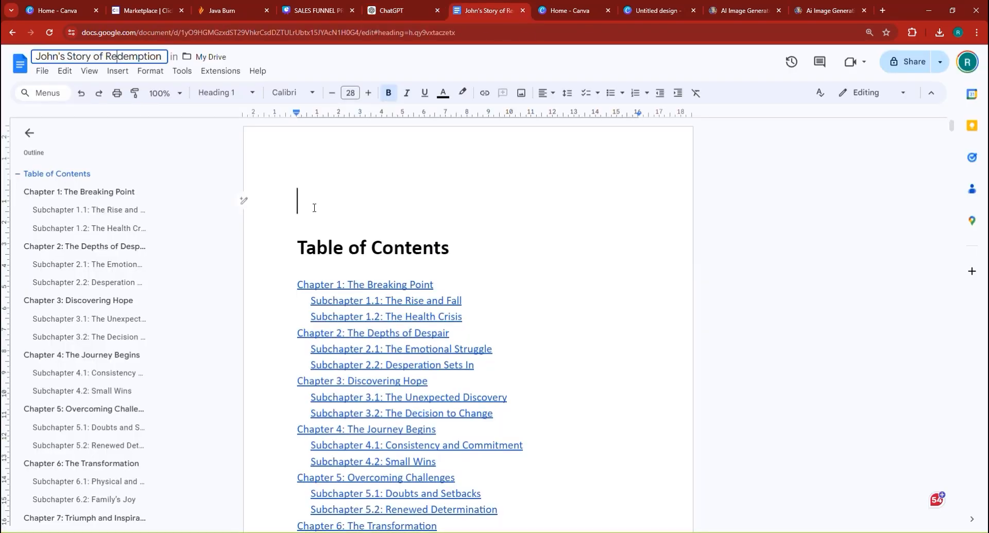
{"action": "type", "text": "From Despair to Triumph: John’s Journey to Health and Happiness"}
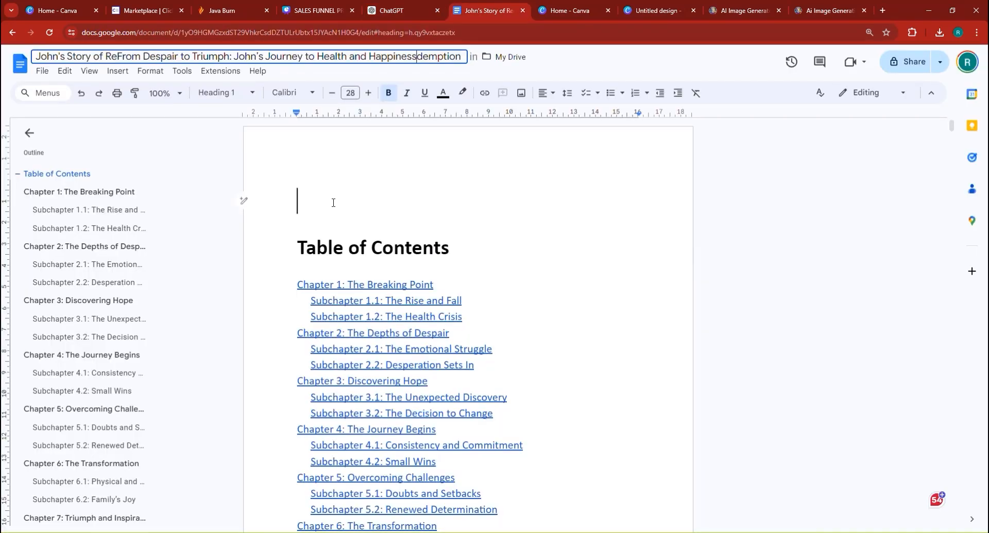
{"action": "key", "text": "Return"}
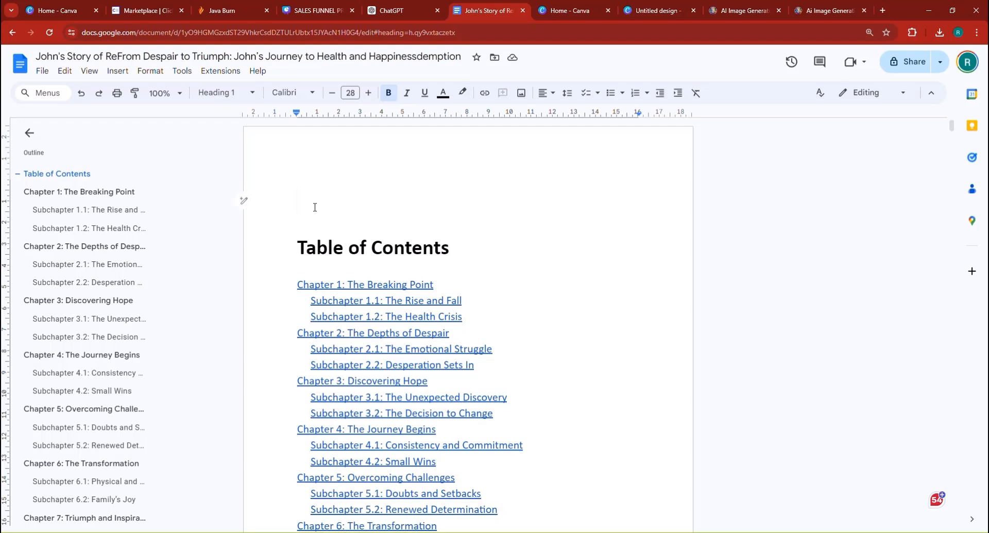
Insert "From Despair to Triumph: John's Journey to Health and Happiness" above the Table of Contents and clear its formatting.
{"action": "type", "text": "From Despair to Triumph: John’s Journey to Health and Happiness"}
{"action": "left_click", "coordinate": [367, 216]}
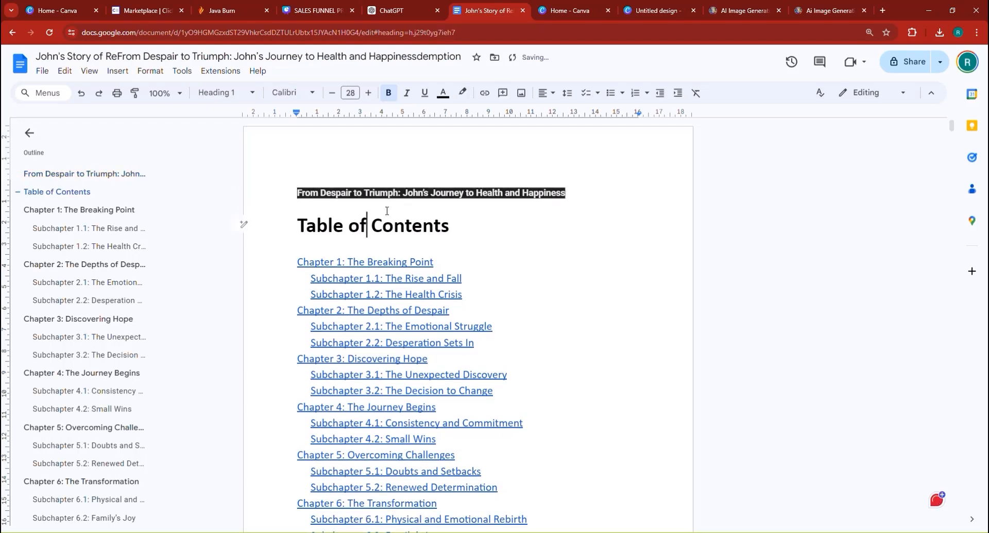
{"action": "triple_click", "coordinate": [389, 193]}
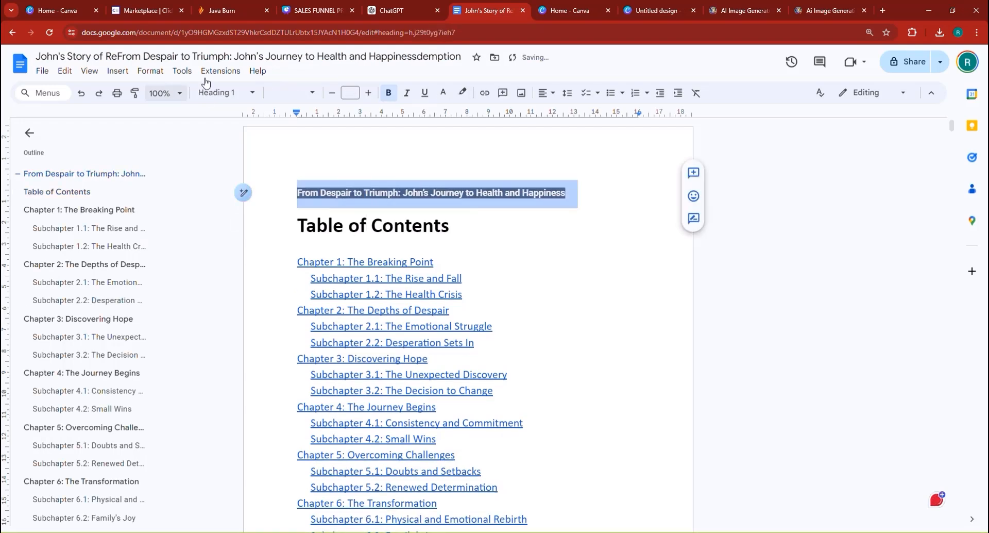
{"action": "left_click", "coordinate": [148, 71]}
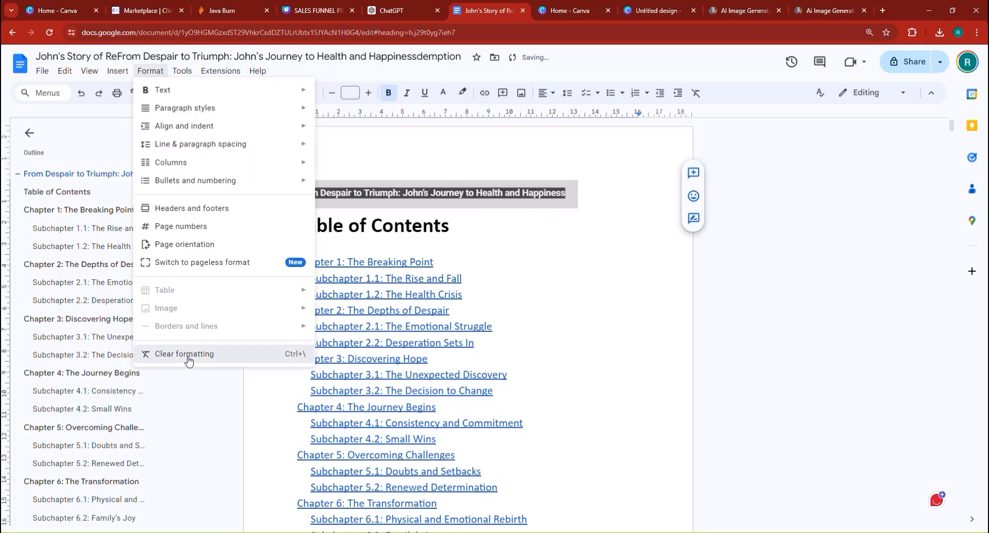
{"action": "left_click", "coordinate": [189, 354]}
Apply the Title style to the eBook title, center it, and add a blank line before the Table of Contents.
{"action": "left_click", "coordinate": [212, 92]}
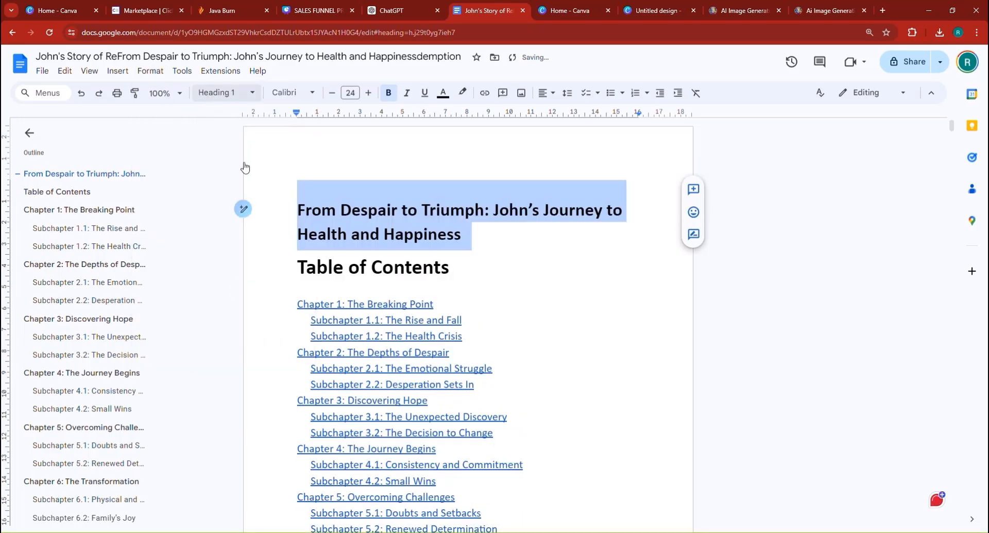
{"action": "left_click", "coordinate": [236, 179]}
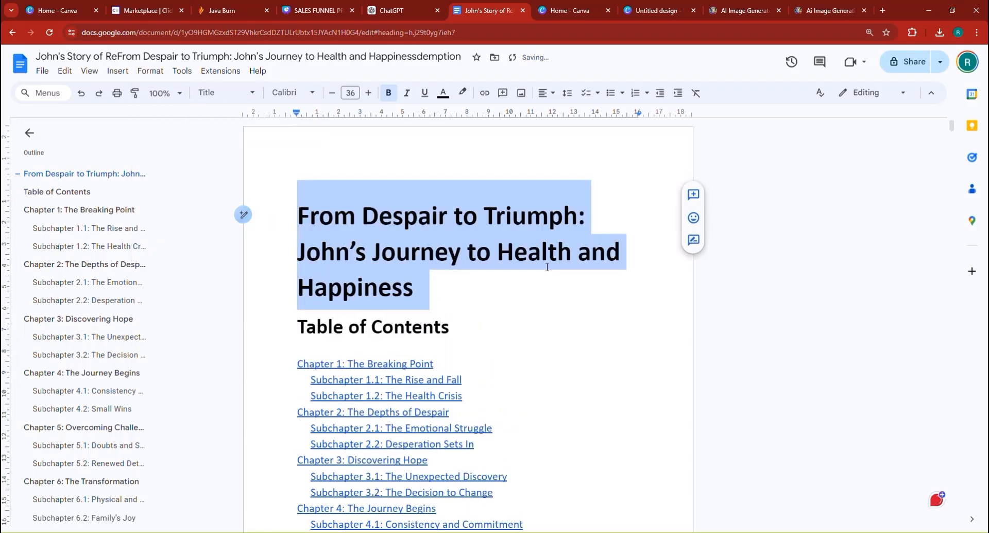
{"action": "left_click", "coordinate": [549, 253]}
{"action": "left_click", "coordinate": [461, 244]}
{"action": "triple_click", "coordinate": [461, 240]}
{"action": "left_click", "coordinate": [545, 93]}
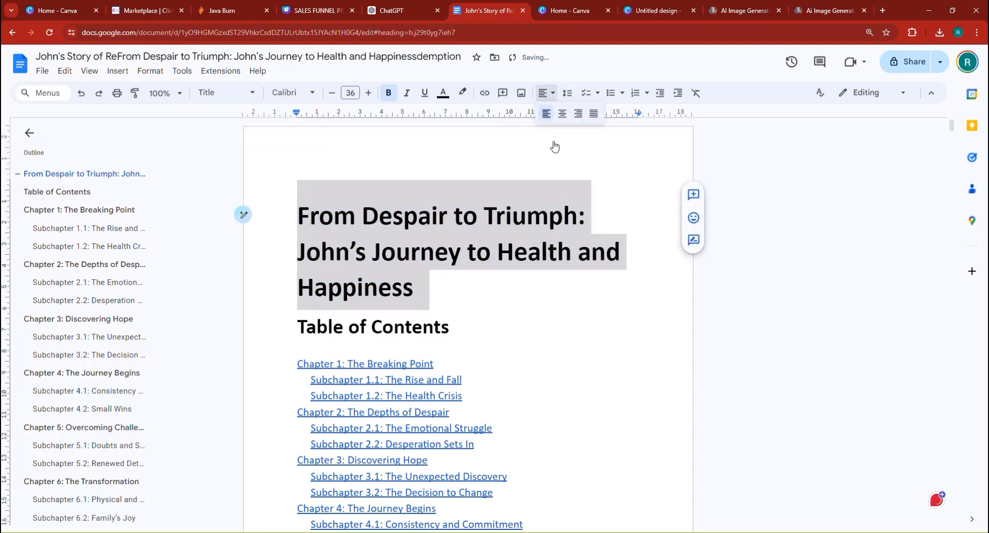
{"action": "left_click", "coordinate": [562, 113]}
{"action": "left_click", "coordinate": [569, 289]}
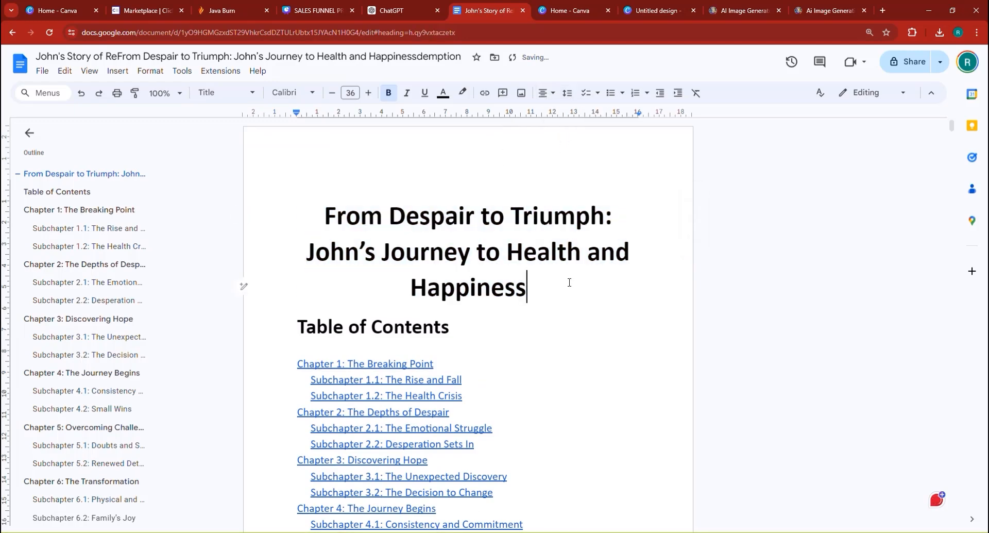
{"action": "key", "text": "Return"}
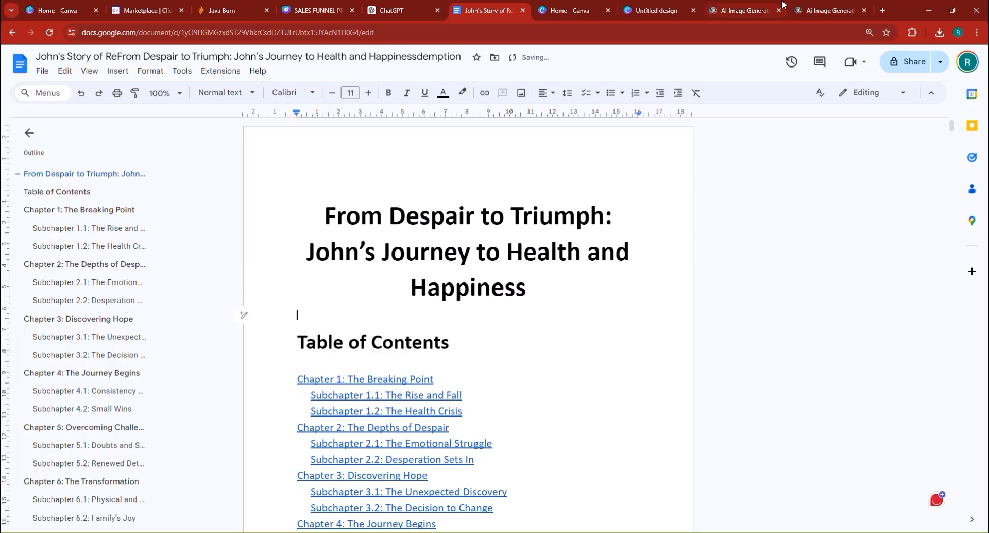
Switch to Leonardo AI and copy the side-by-side before-and-after image of the bearded man in the green shirt and shirtless.
{"action": "left_click", "coordinate": [810, 6]}
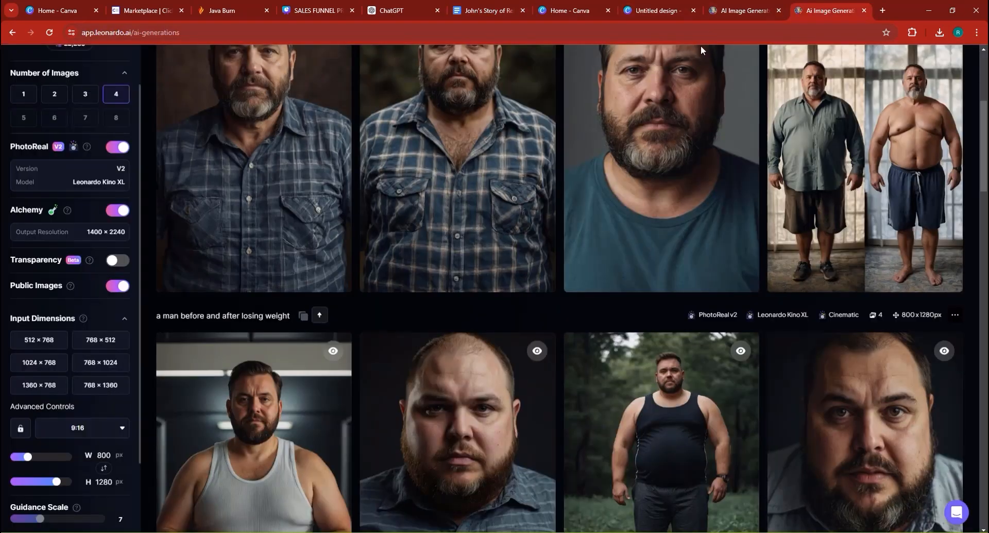
{"action": "scroll", "coordinate": [586, 270], "scroll_direction": "down", "scroll_amount": 4}
{"action": "left_click", "coordinate": [588, 270]}
{"action": "right_click", "coordinate": [483, 249]}
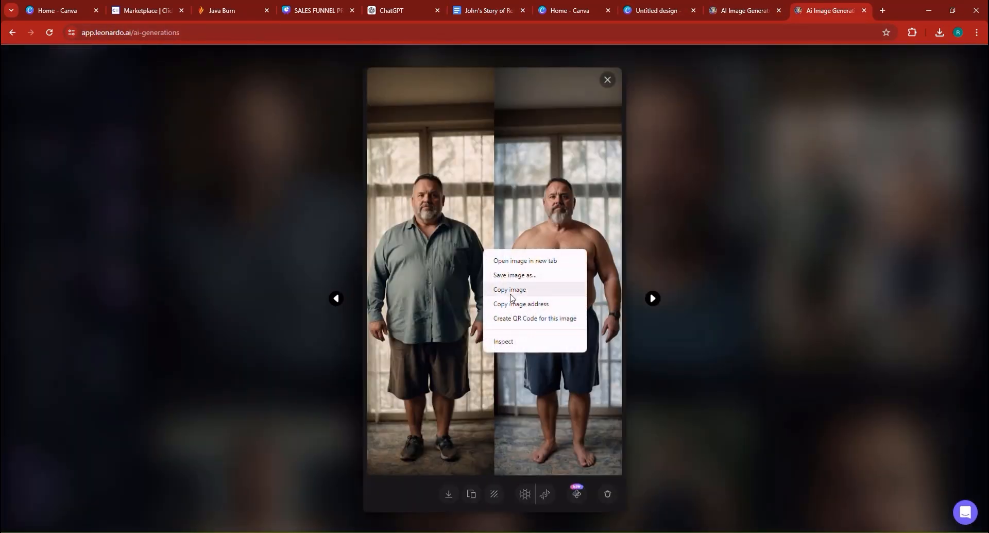
{"action": "left_click", "coordinate": [512, 290]}
Paste the copied before-and-after image into the blank Canva design and set it as the page background.
{"action": "left_click", "coordinate": [631, 4]}
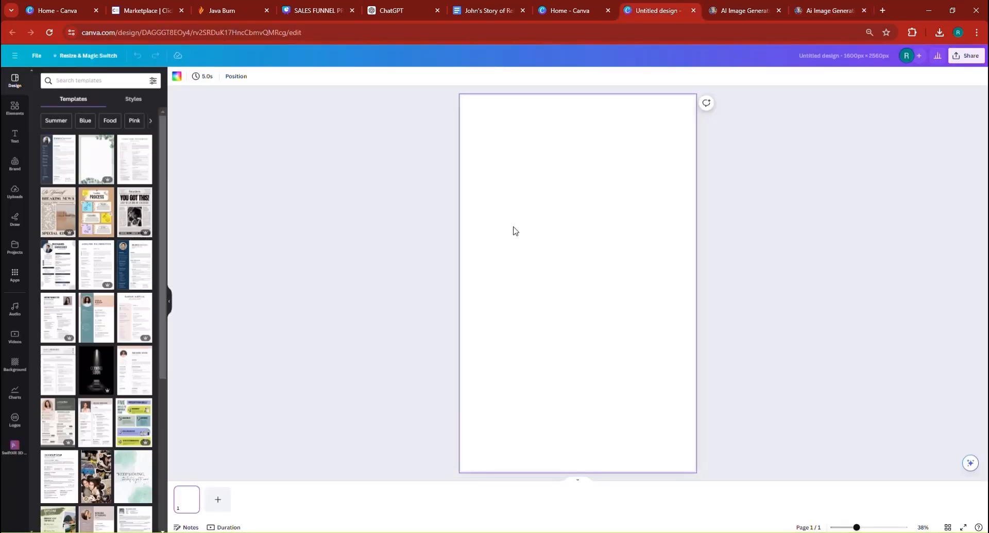
{"action": "key", "text": "ctrl+v"}
{"action": "right_click", "coordinate": [542, 252]}
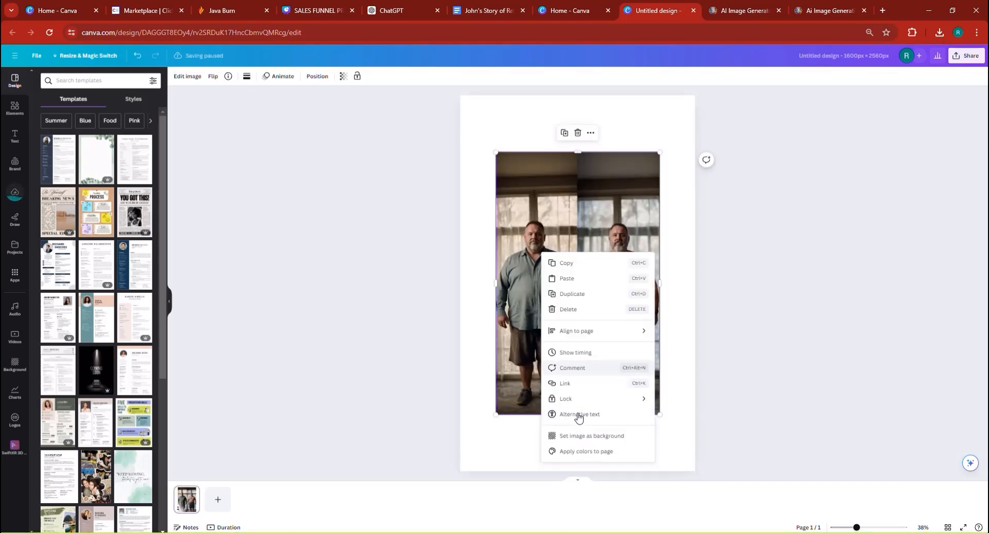
{"action": "left_click", "coordinate": [590, 437]}
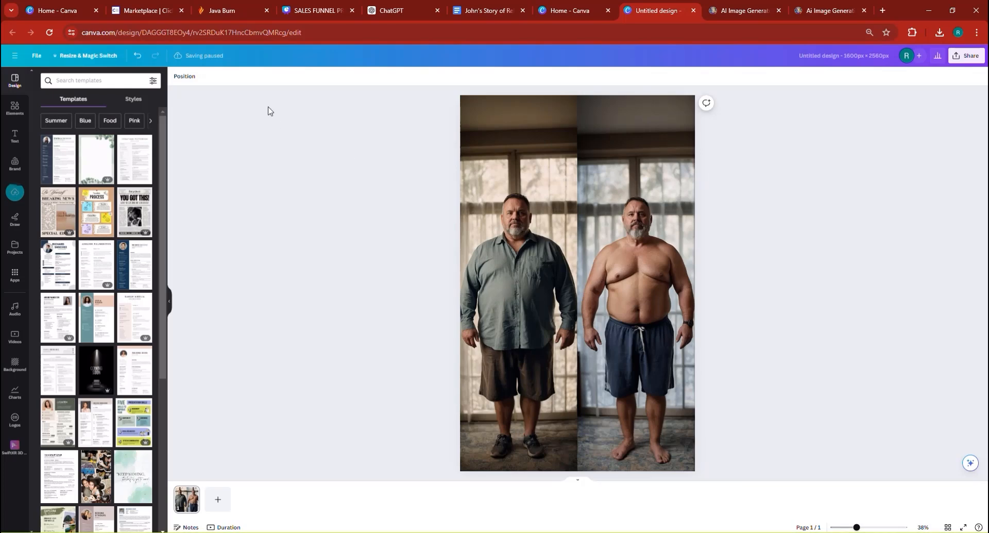
Auto-adjust the background image's colors, and set its sharpness to 43 and clarity to 47.
{"action": "left_click", "coordinate": [559, 246]}
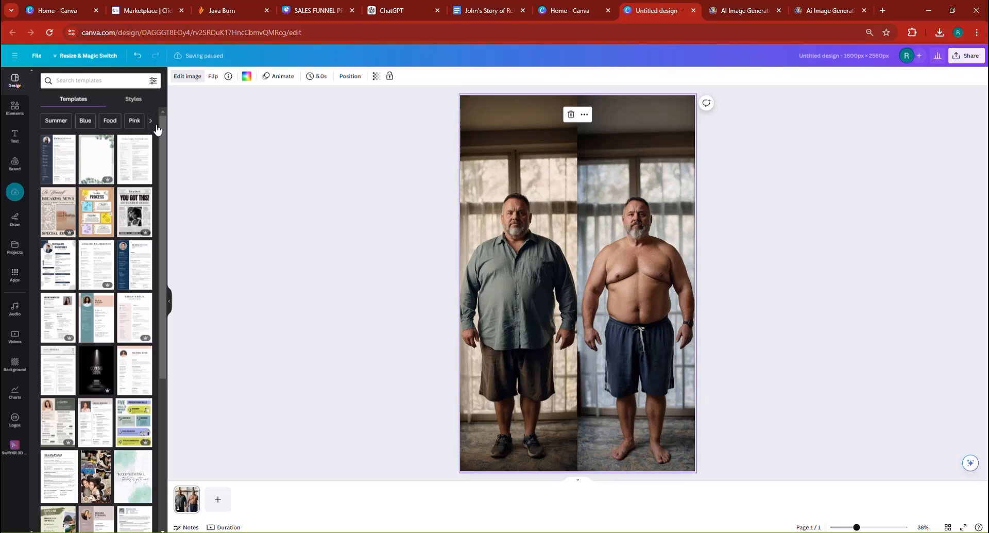
{"action": "left_click", "coordinate": [191, 78]}
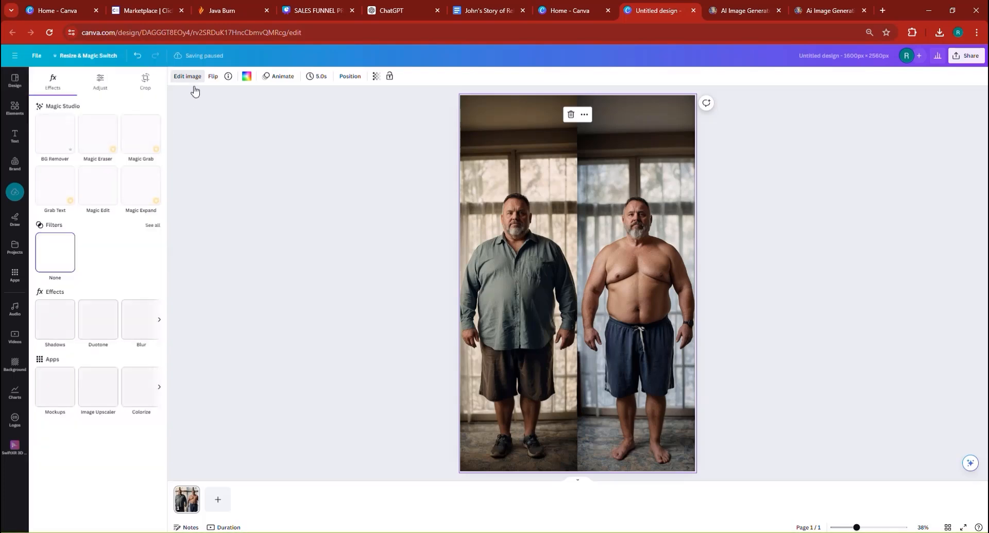
{"action": "left_click", "coordinate": [101, 82]}
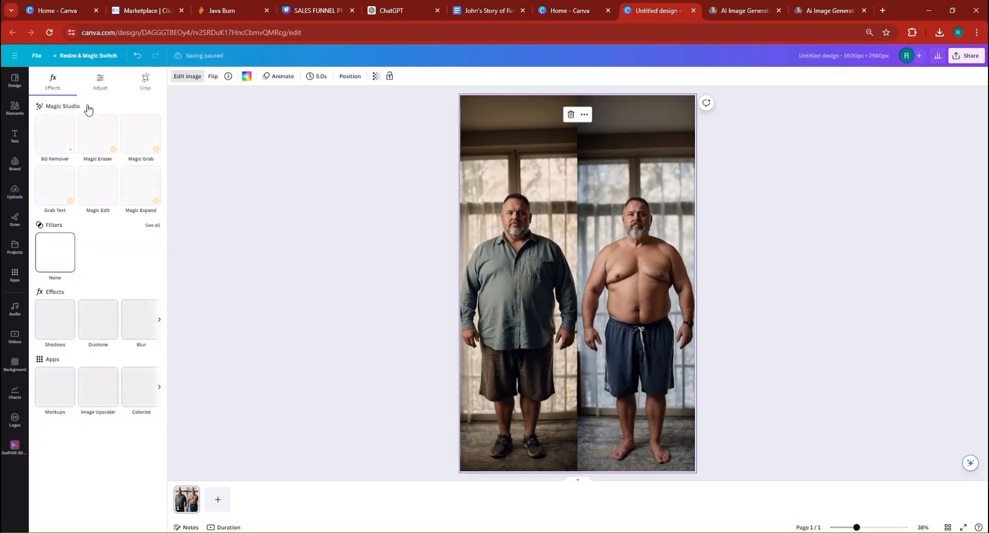
{"action": "left_click", "coordinate": [92, 110]}
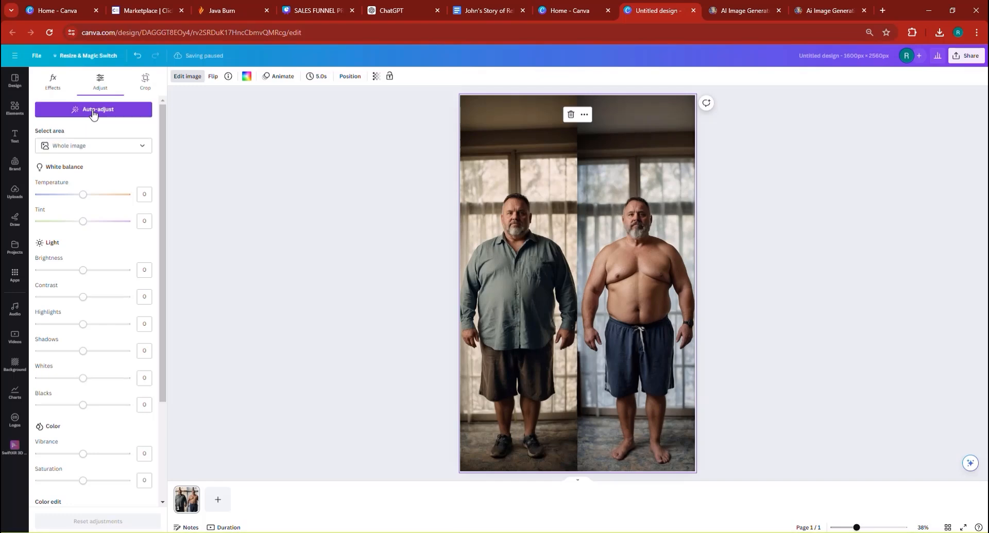
{"action": "left_click", "coordinate": [92, 110]}
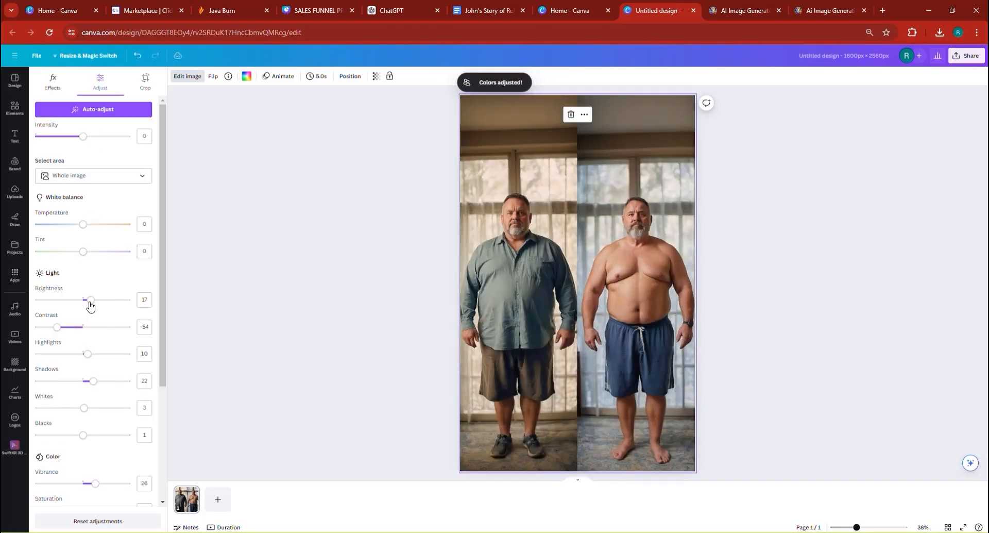
{"action": "scroll", "coordinate": [100, 340], "scroll_direction": "down", "scroll_amount": 3}
{"action": "left_click_drag", "start_coordinate": [82, 438], "coordinate": [105, 466]}
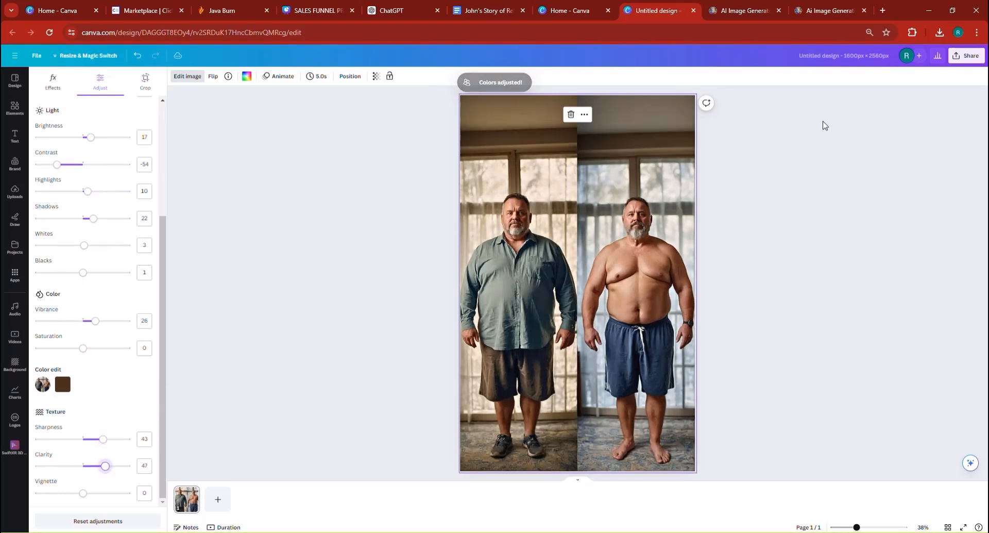
Rename the untitled cover design as "John's cover".
{"action": "left_click", "coordinate": [881, 61]}
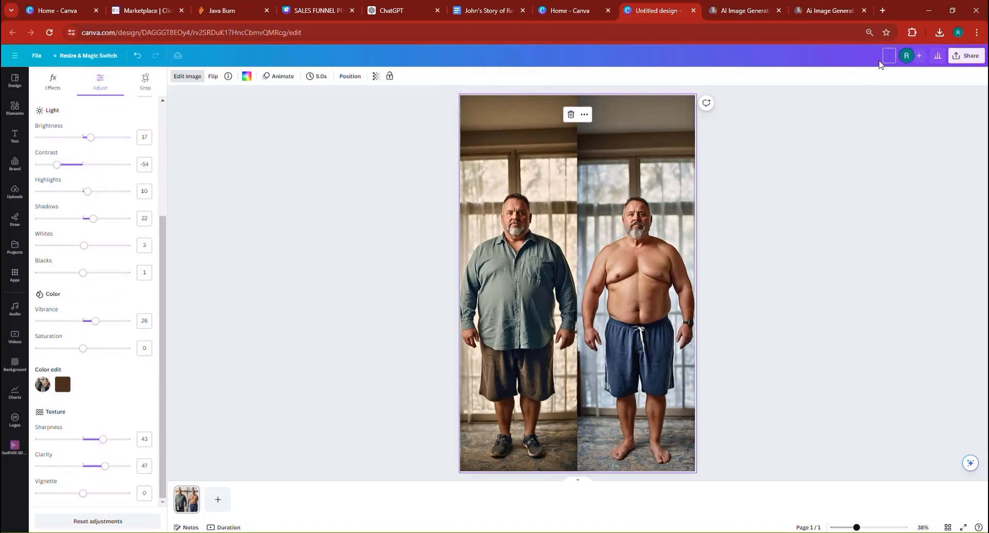
{"action": "type", "text": "John's"}
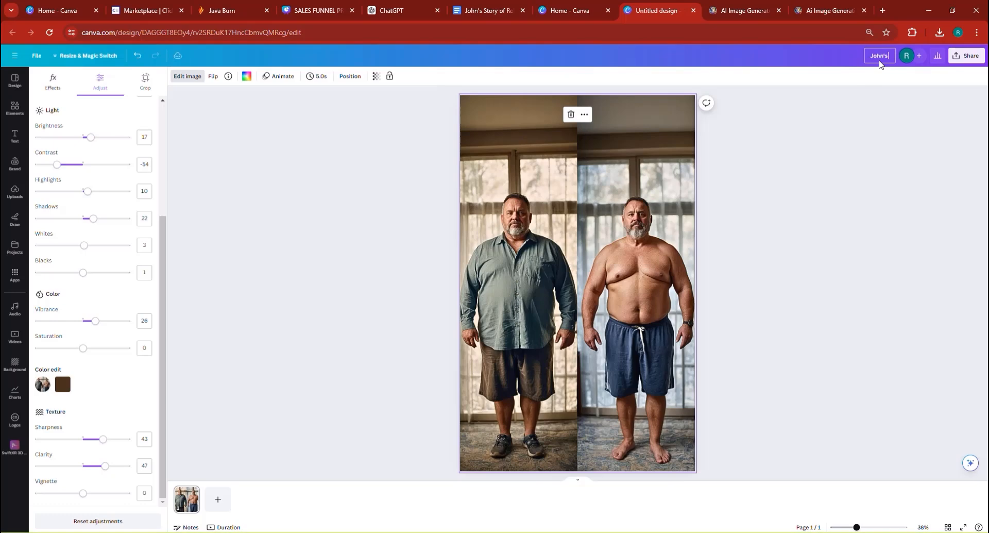
{"action": "type", "text": " cover"}
{"action": "key", "text": "Return"}
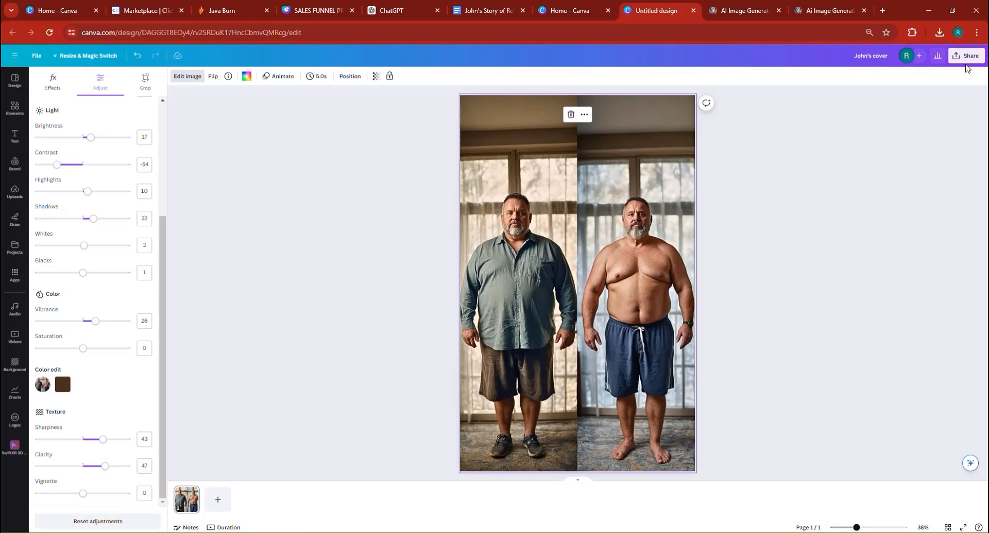
Download the cover design as a PNG file at size 1.
{"action": "left_click", "coordinate": [966, 57]}
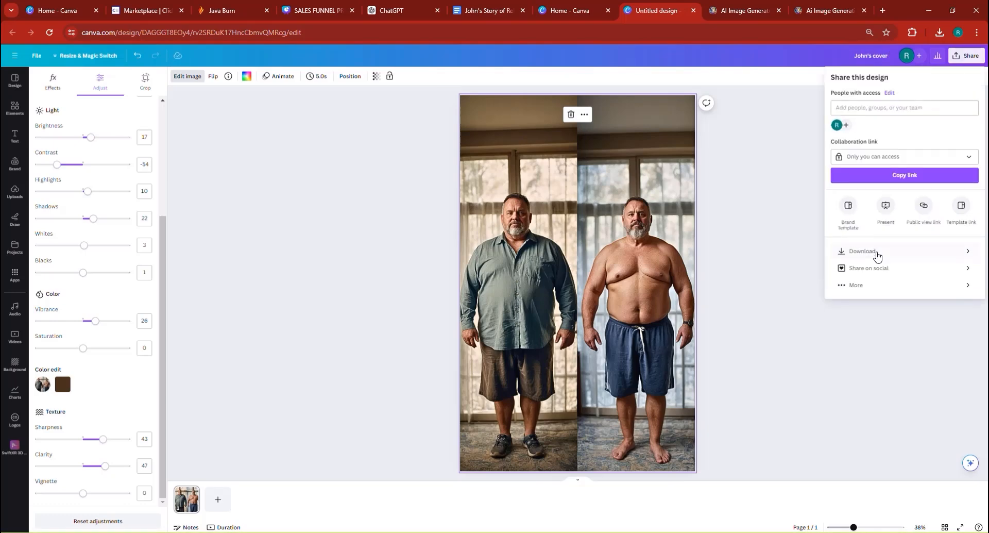
{"action": "left_click", "coordinate": [877, 253]}
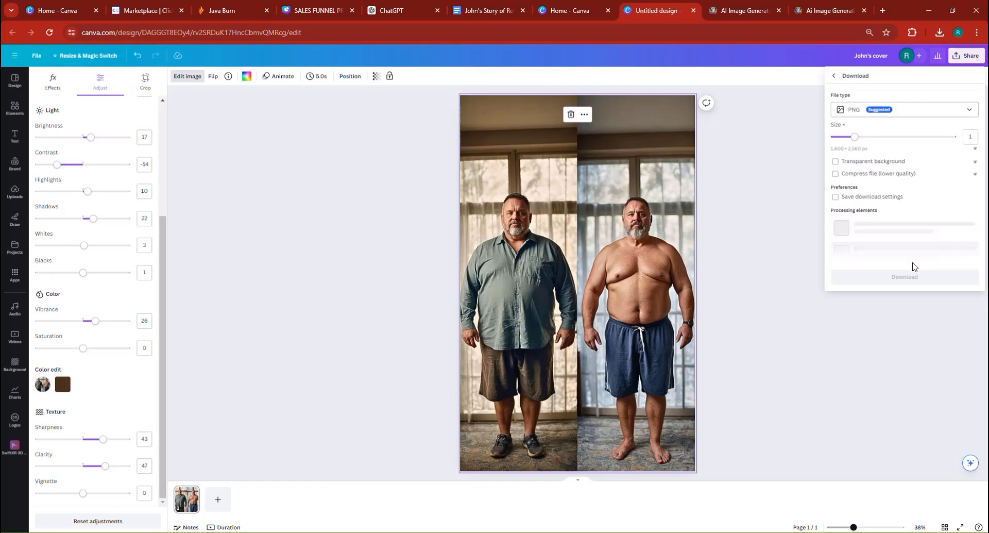
{"action": "left_click", "coordinate": [903, 214]}
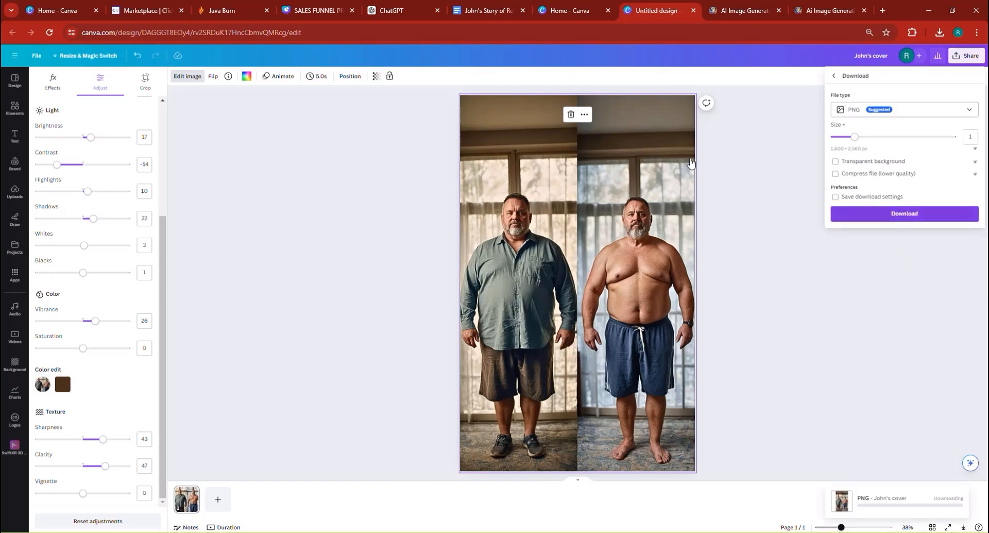
Switch to the Google Docs eBook, add another blank line below the title, and insert the "John's cover" image from Downloads there.
{"action": "left_click", "coordinate": [483, 5]}
{"action": "left_click", "coordinate": [569, 294]}
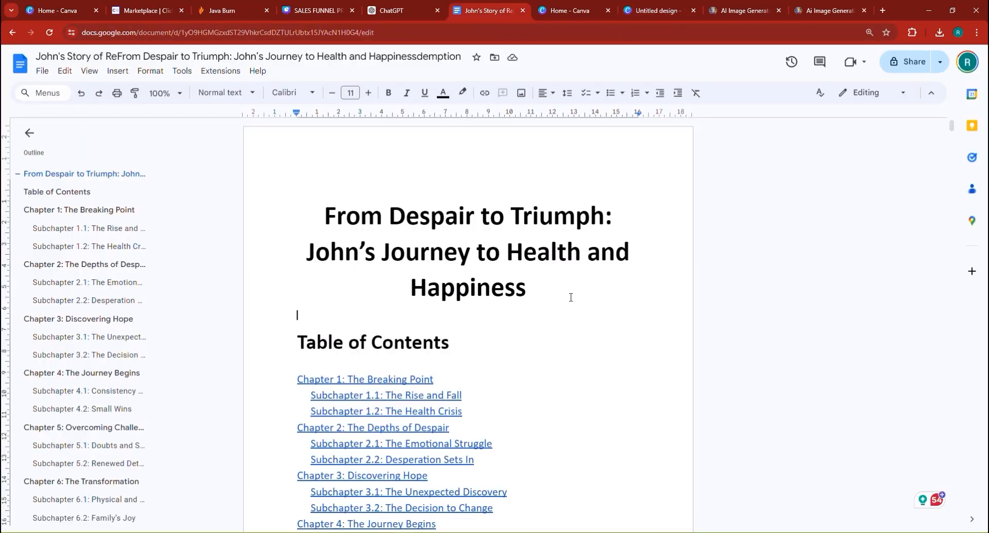
{"action": "key", "text": "Return"}
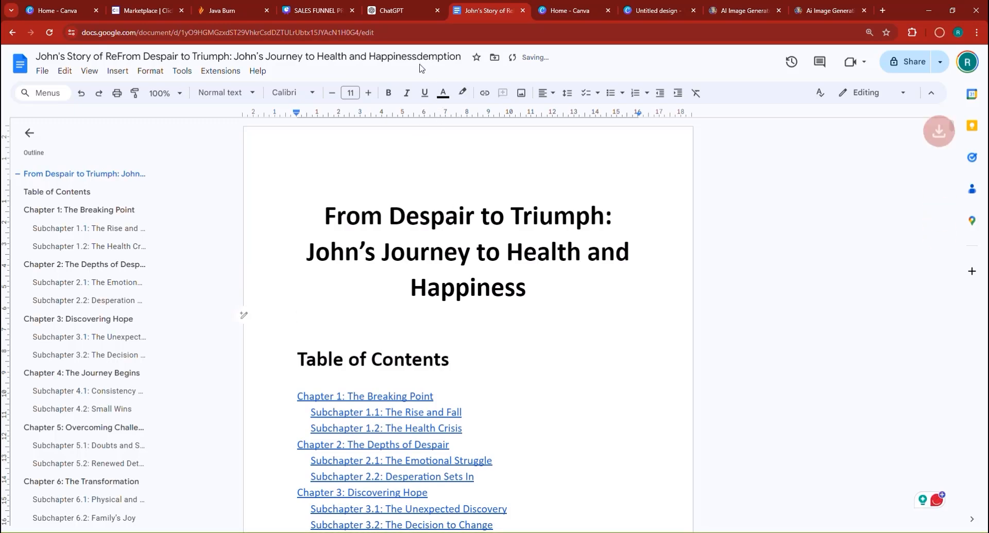
{"action": "left_click", "coordinate": [525, 100]}
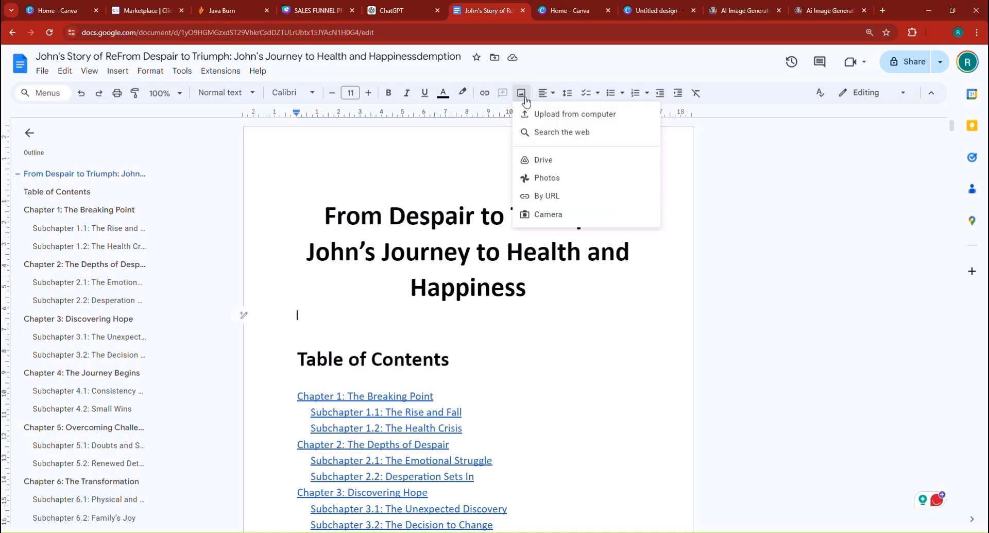
{"action": "left_click", "coordinate": [554, 114]}
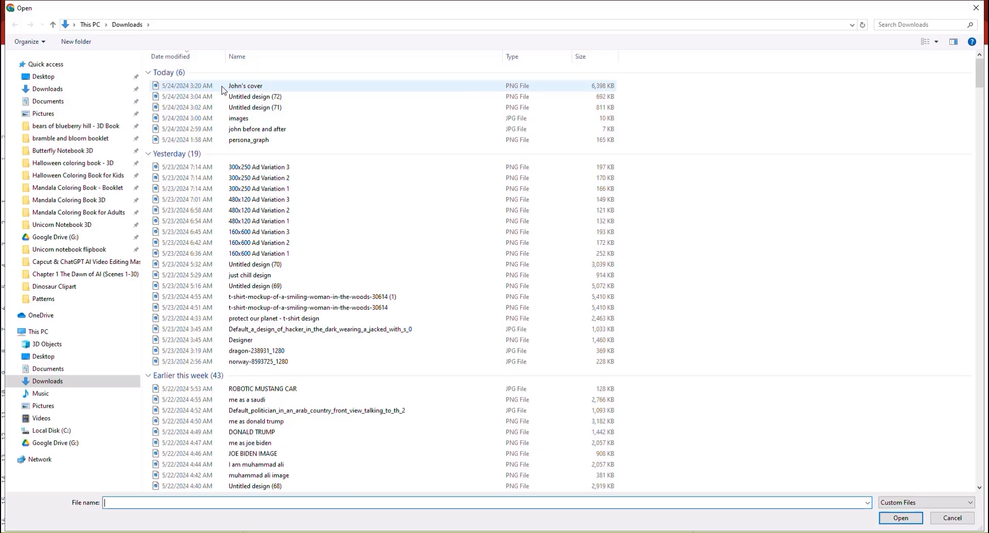
{"action": "double_click", "coordinate": [223, 90]}
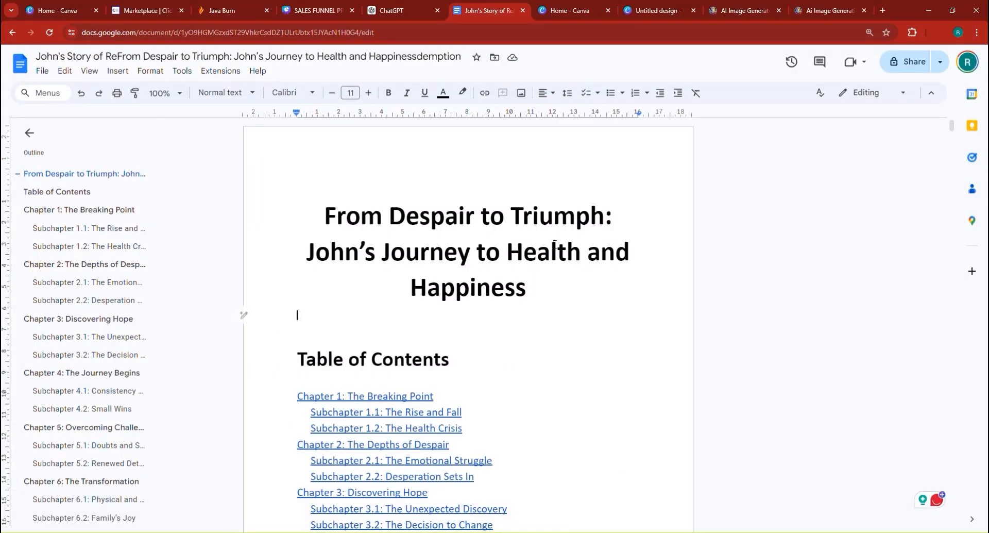
Insert several blank lines above the eBook title to move it down the first page.
{"action": "scroll", "coordinate": [428, 372], "scroll_direction": "down", "scroll_amount": 2}
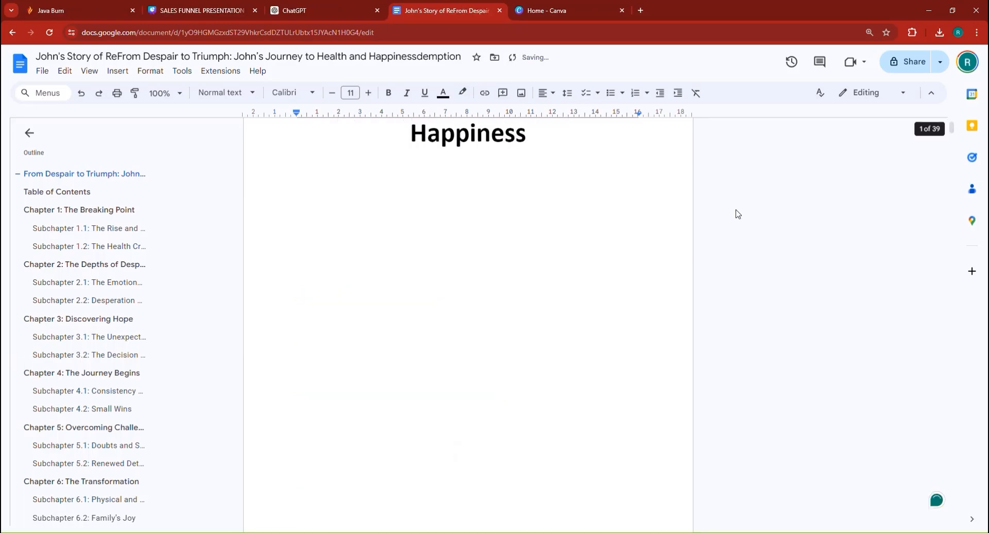
{"action": "scroll", "coordinate": [722, 201], "scroll_direction": "up", "scroll_amount": 3}
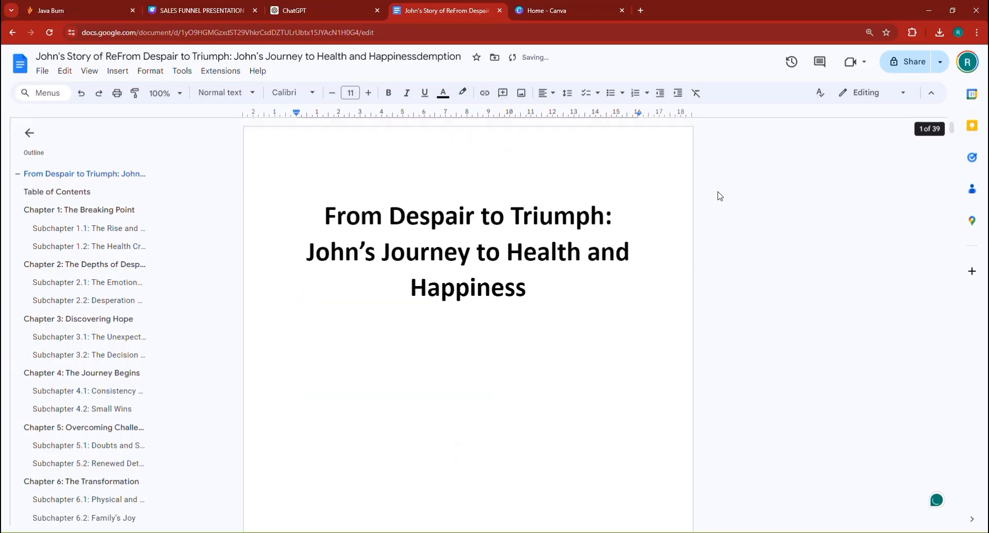
{"action": "triple_click", "coordinate": [426, 247]}
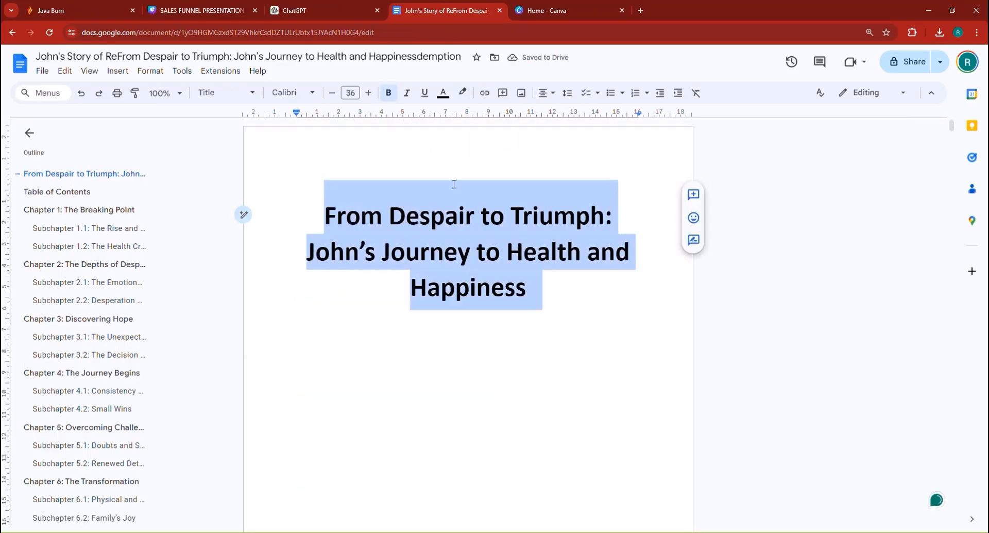
{"action": "left_click", "coordinate": [557, 98]}
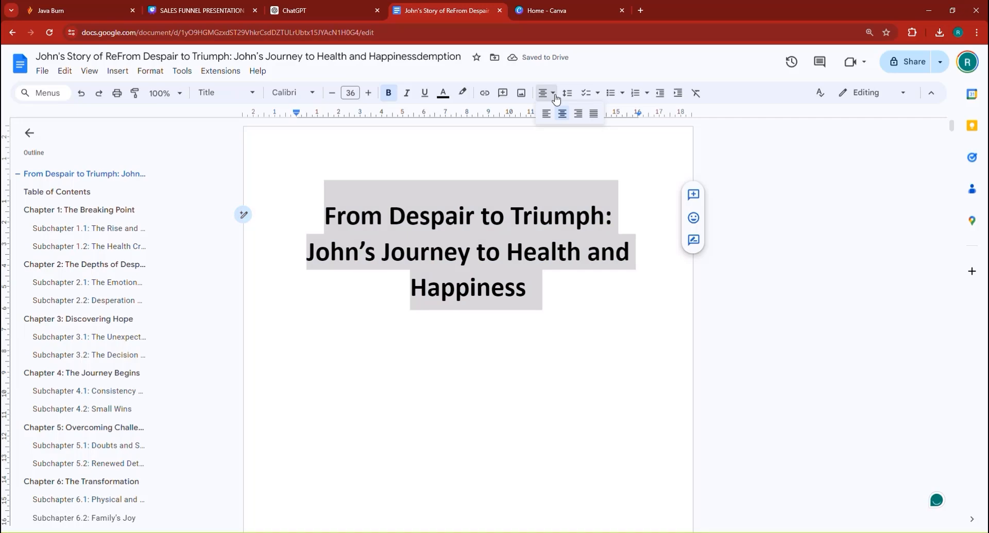
{"action": "left_click", "coordinate": [308, 217]}
{"action": "left_click", "coordinate": [320, 213]}
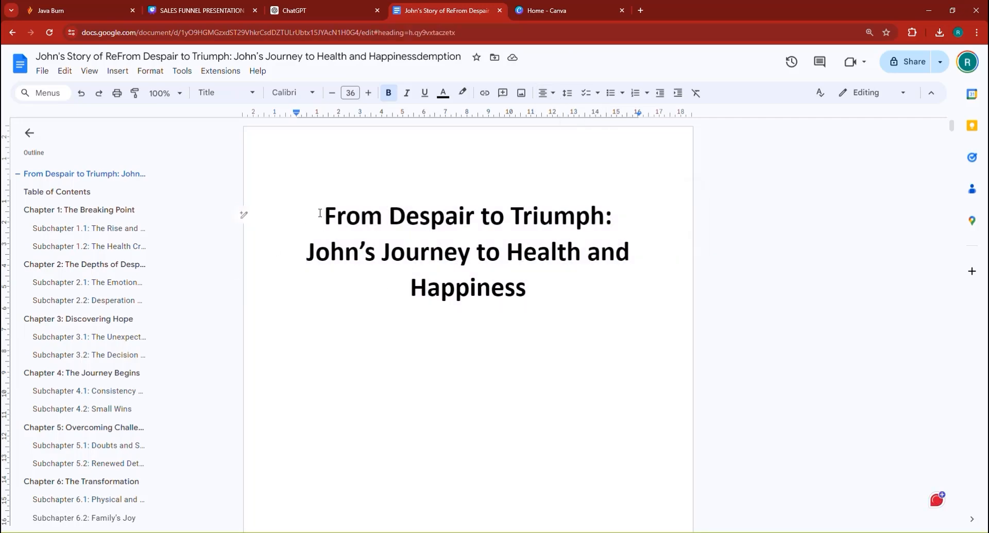
{"action": "key", "text": "Return"}
{"action": "key", "text": "Return"}
{"action": "key", "text": "Return"}
{"action": "key", "text": "Return"}
{"action": "key", "text": "Return"}
{"action": "key", "text": "Return"}
{"action": "scroll", "coordinate": [404, 228], "scroll_direction": "down", "scroll_amount": 7}
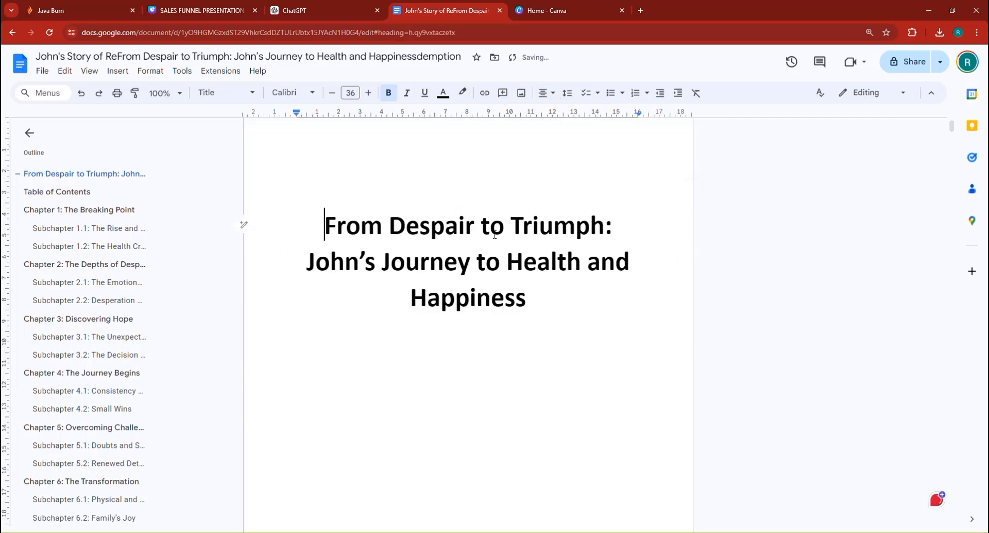
Left-align the eBook title and remove blank space above it.
{"action": "scroll", "coordinate": [410, 272], "scroll_direction": "up", "scroll_amount": 6}
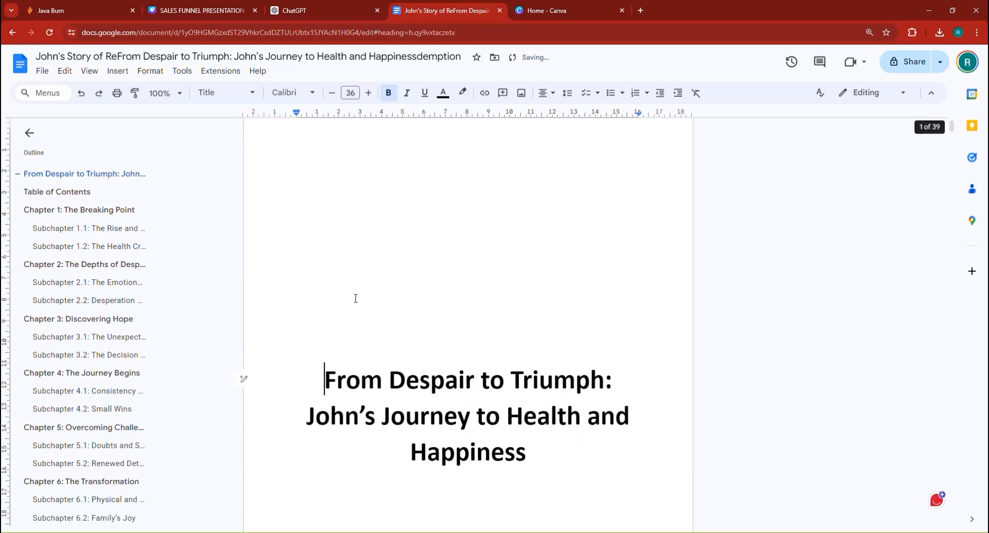
{"action": "key", "text": "ctrl+shift+l"}
{"action": "key", "text": "BackSpace"}
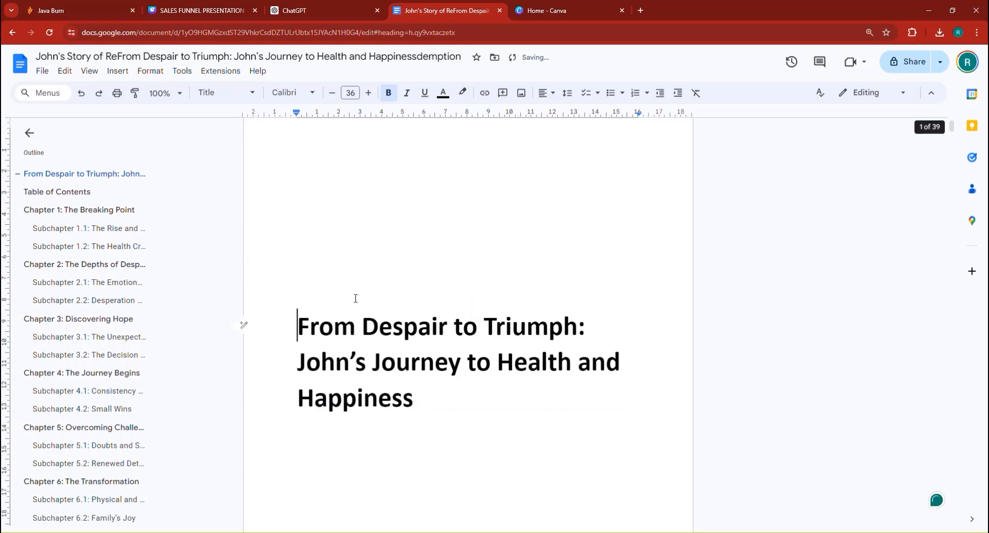
Center-align the eBook title "From Despair to Triumph: John's Journey to Health and Happiness" on the first page.
{"action": "triple_click", "coordinate": [404, 312]}
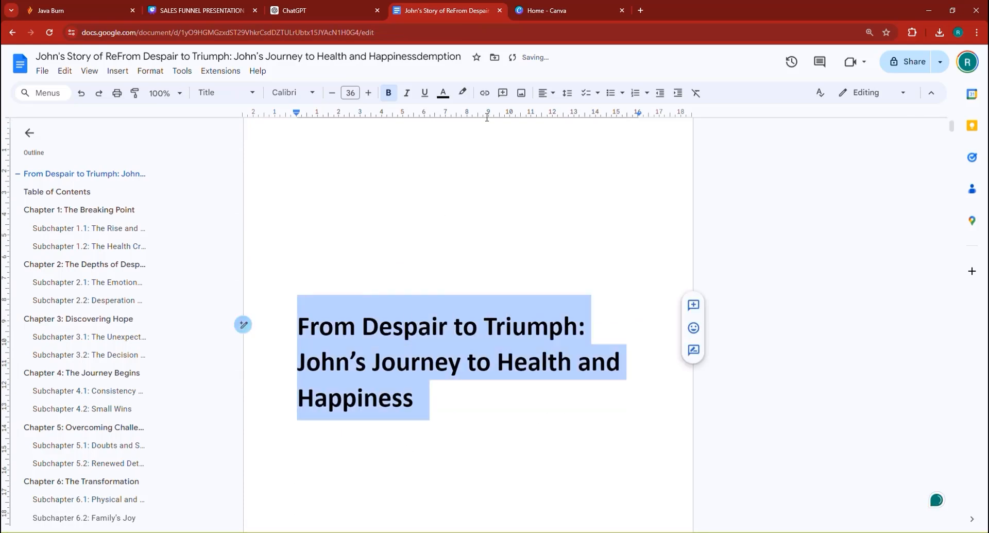
{"action": "left_click", "coordinate": [545, 95]}
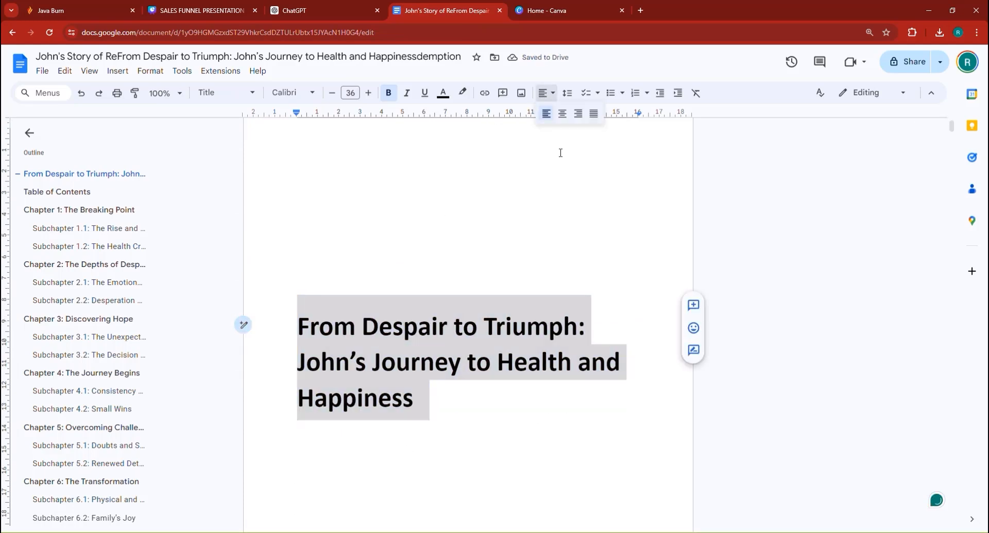
{"action": "left_click", "coordinate": [556, 116]}
Look over the cover image and opening pages of the eBook, and download the document as a PDF.
{"action": "scroll", "coordinate": [553, 251], "scroll_direction": "down", "scroll_amount": 10}
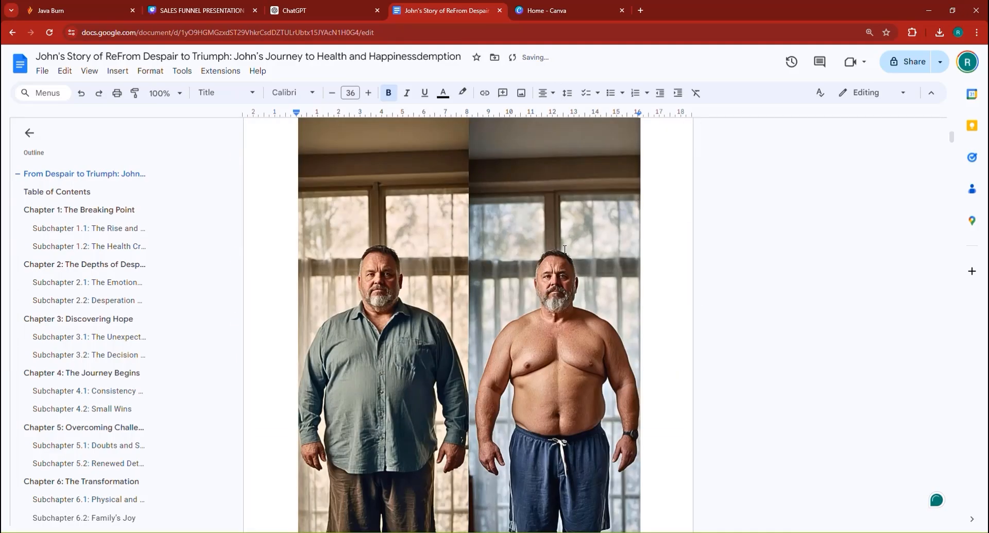
{"action": "scroll", "coordinate": [537, 245], "scroll_direction": "up", "scroll_amount": 5}
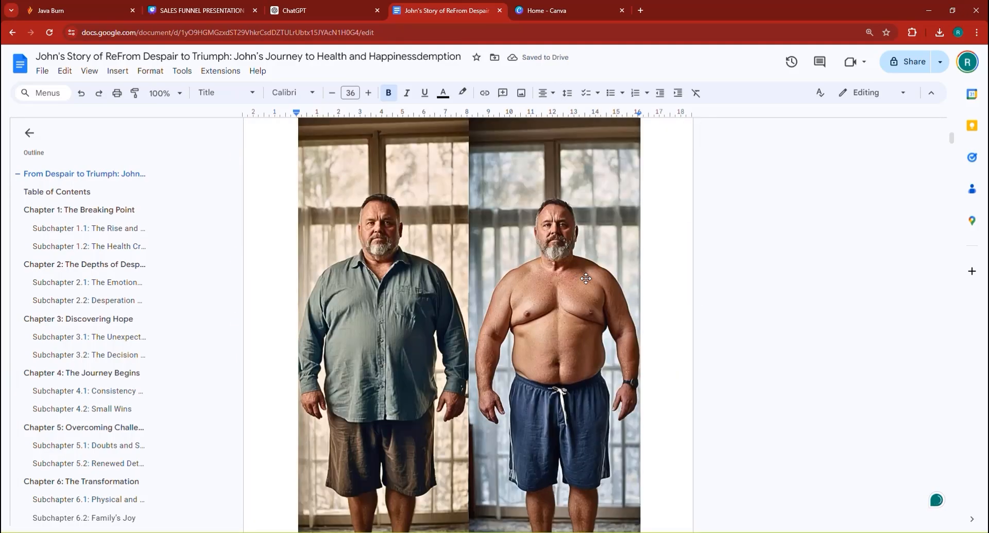
{"action": "scroll", "coordinate": [585, 278], "scroll_direction": "down", "scroll_amount": 15}
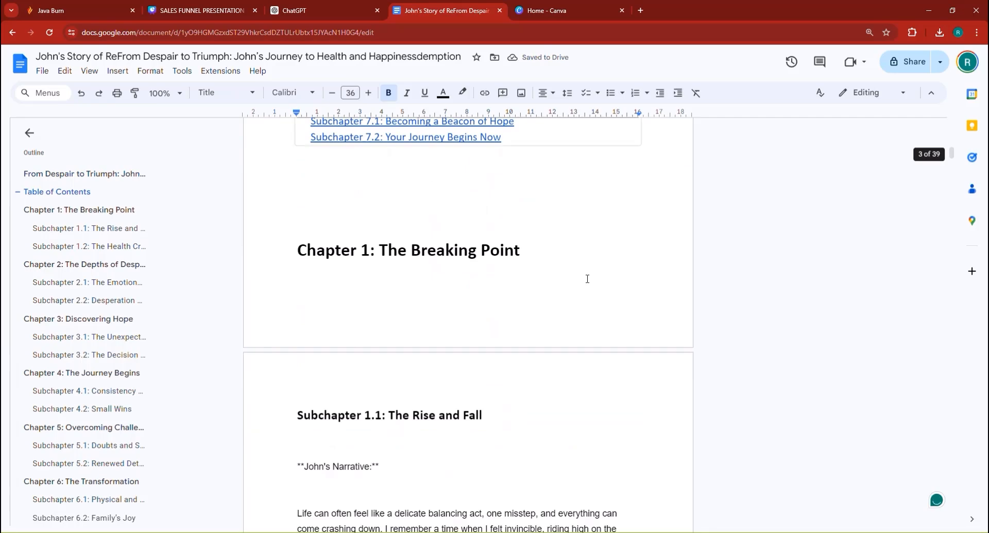
{"action": "scroll", "coordinate": [588, 279], "scroll_direction": "down", "scroll_amount": 5}
{"action": "scroll", "coordinate": [587, 277], "scroll_direction": "up", "scroll_amount": 7}
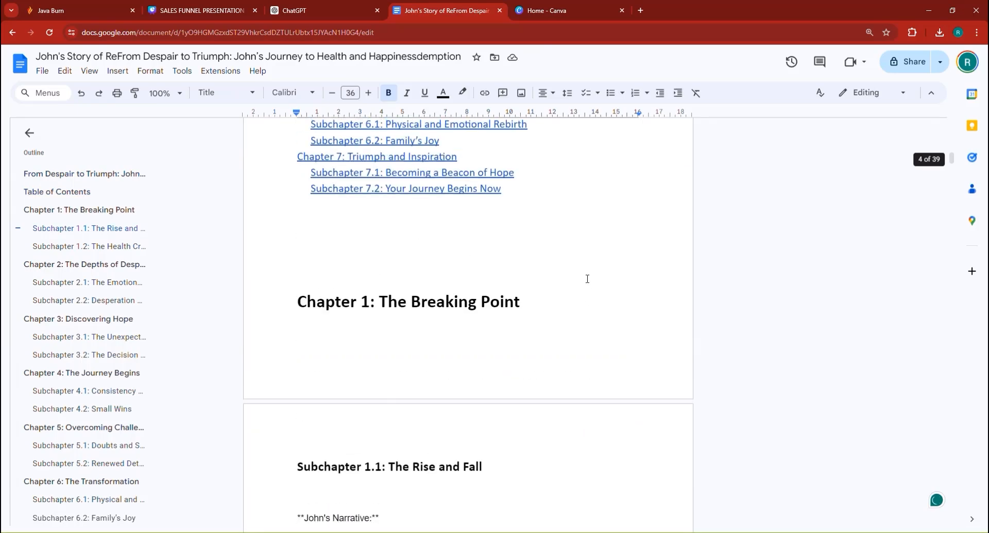
{"action": "left_click", "coordinate": [43, 71]}
{"action": "mouse_move", "coordinate": [77, 190]}
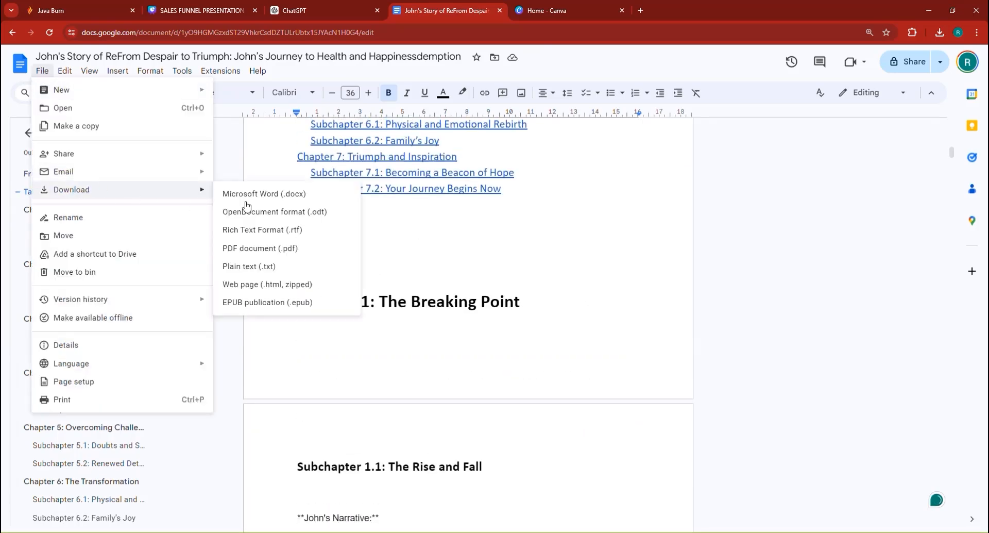
{"action": "left_click", "coordinate": [267, 251]}
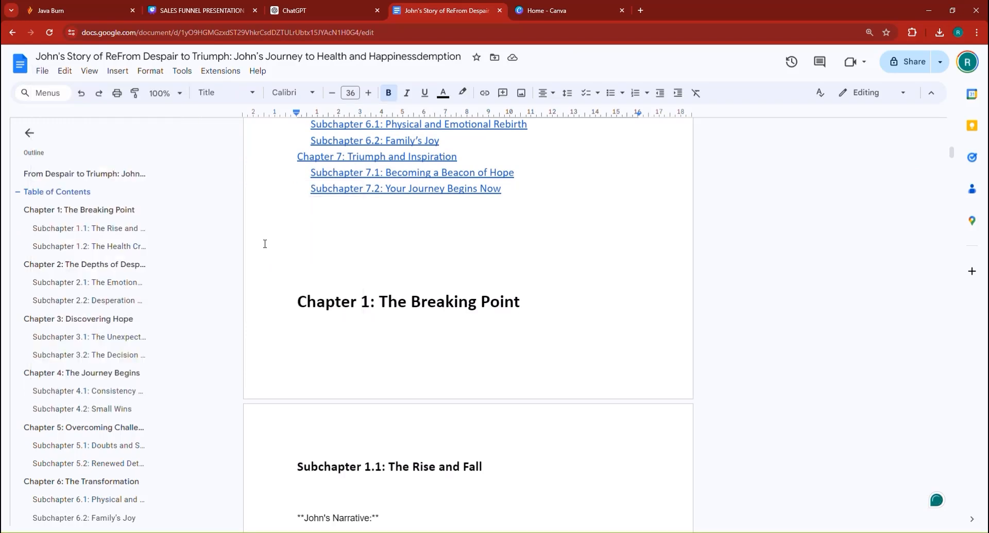